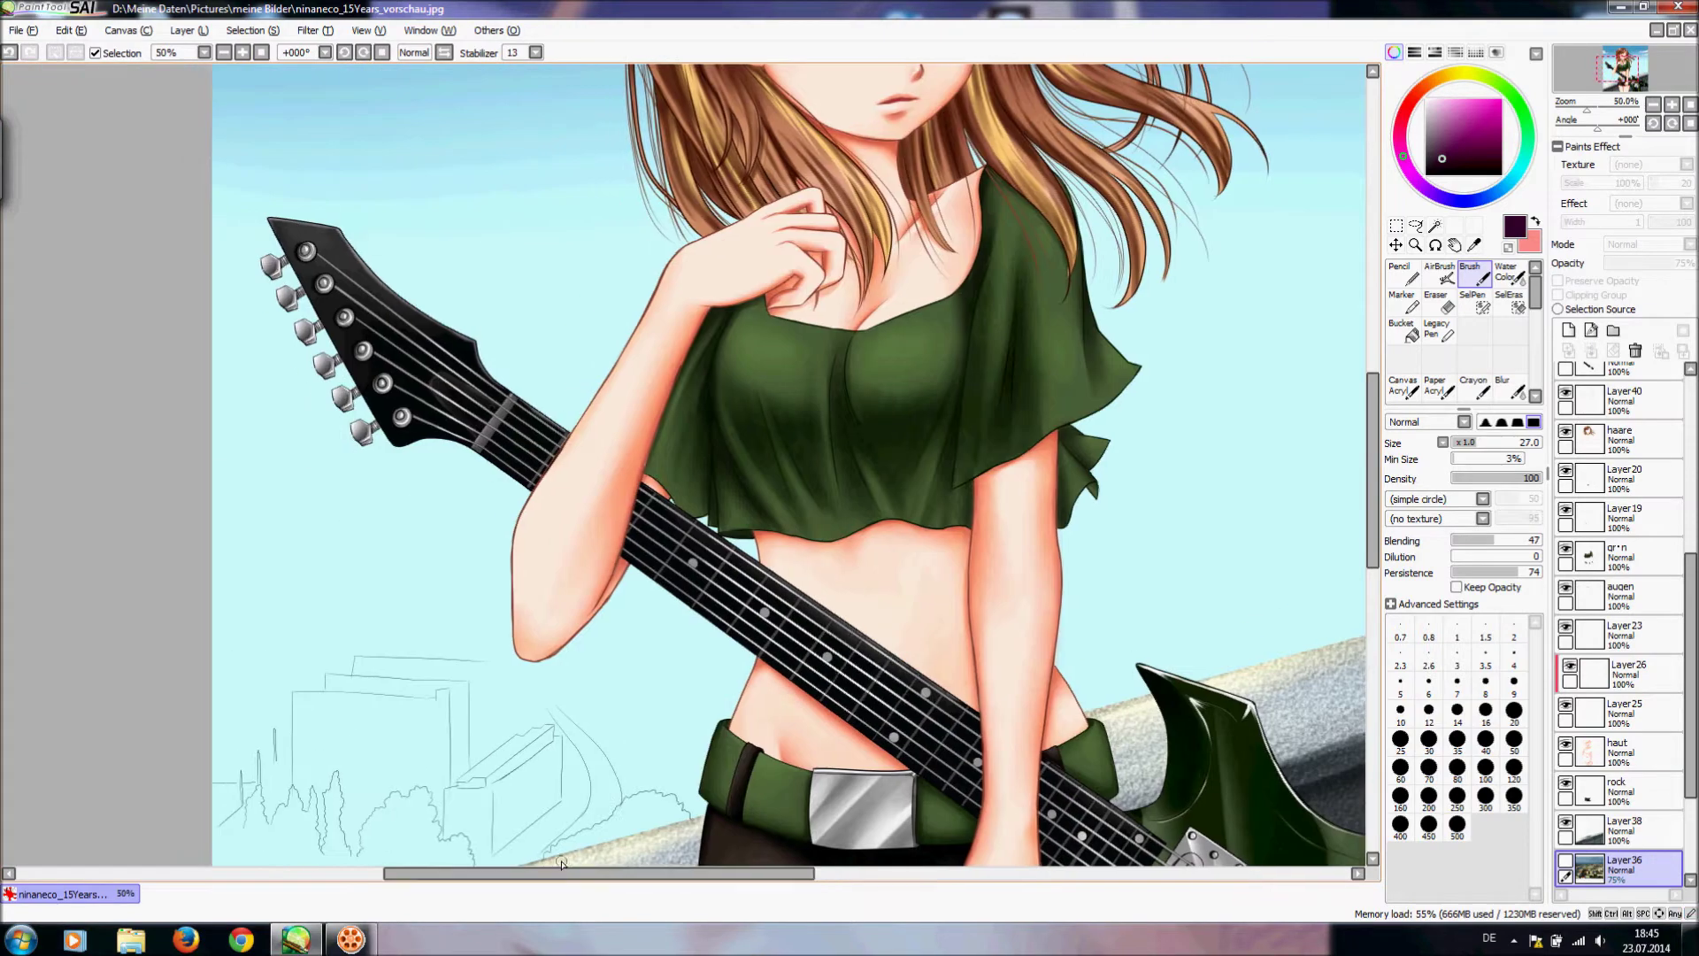
- Examine the guitarist illustration and the faint city sketch in the background behind her
left_click_drag(1374, 453, 1385, 499)
left_click(223, 52)
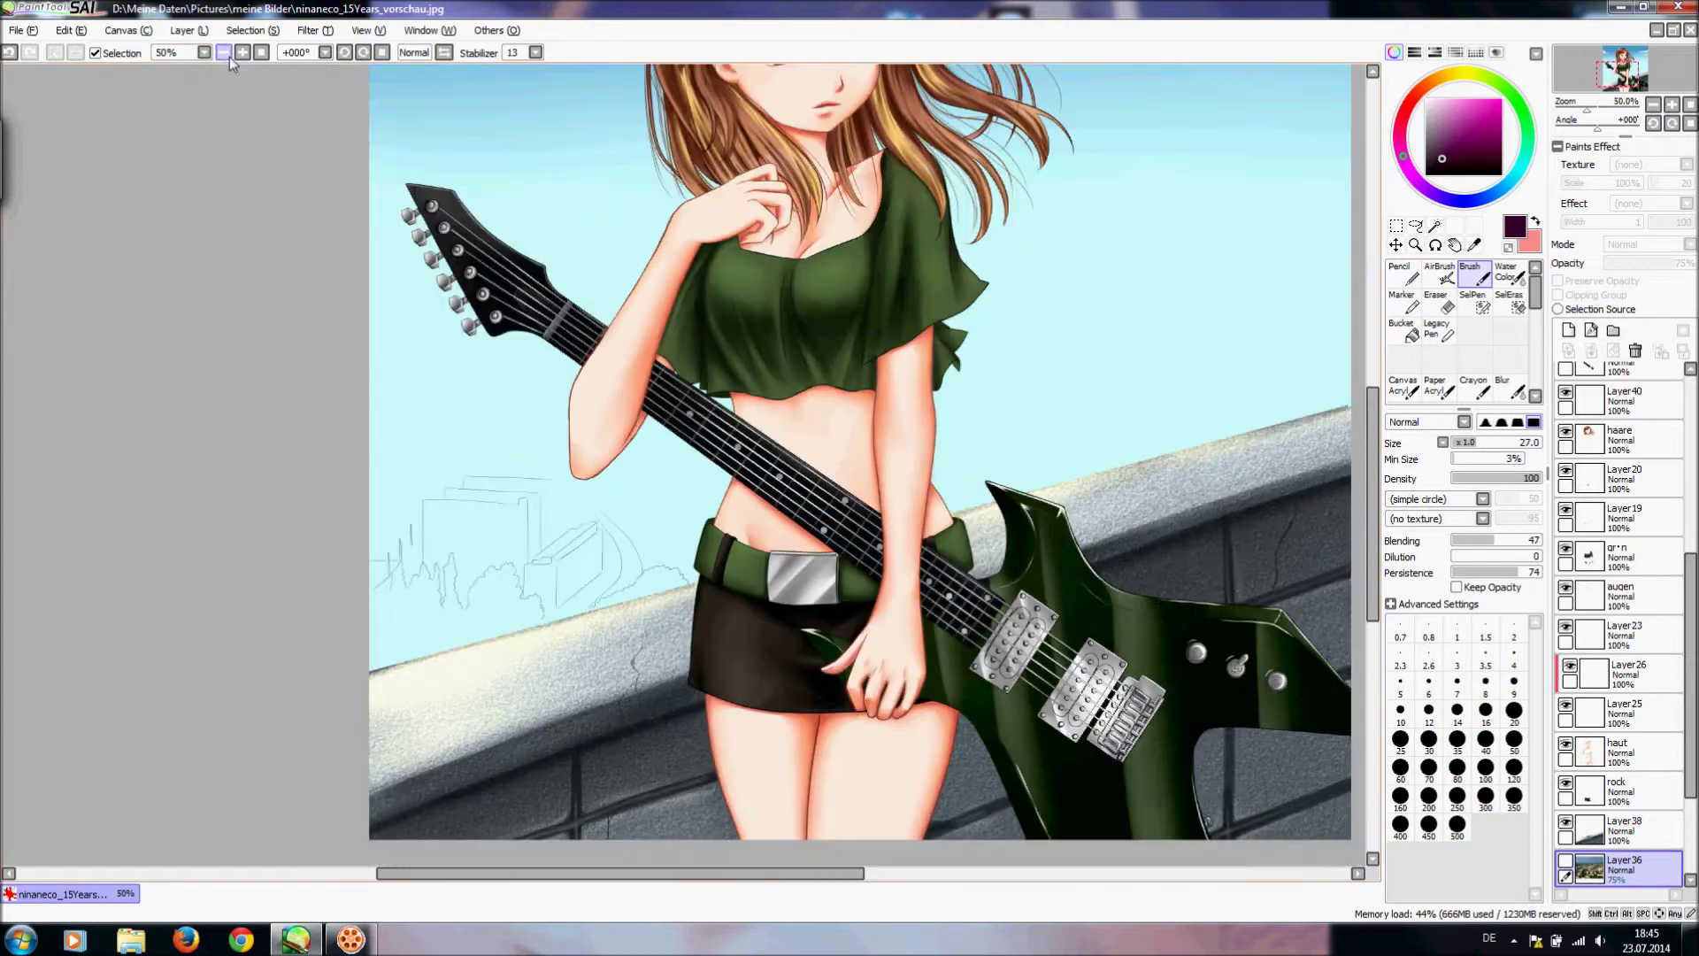
left_click(242, 52)
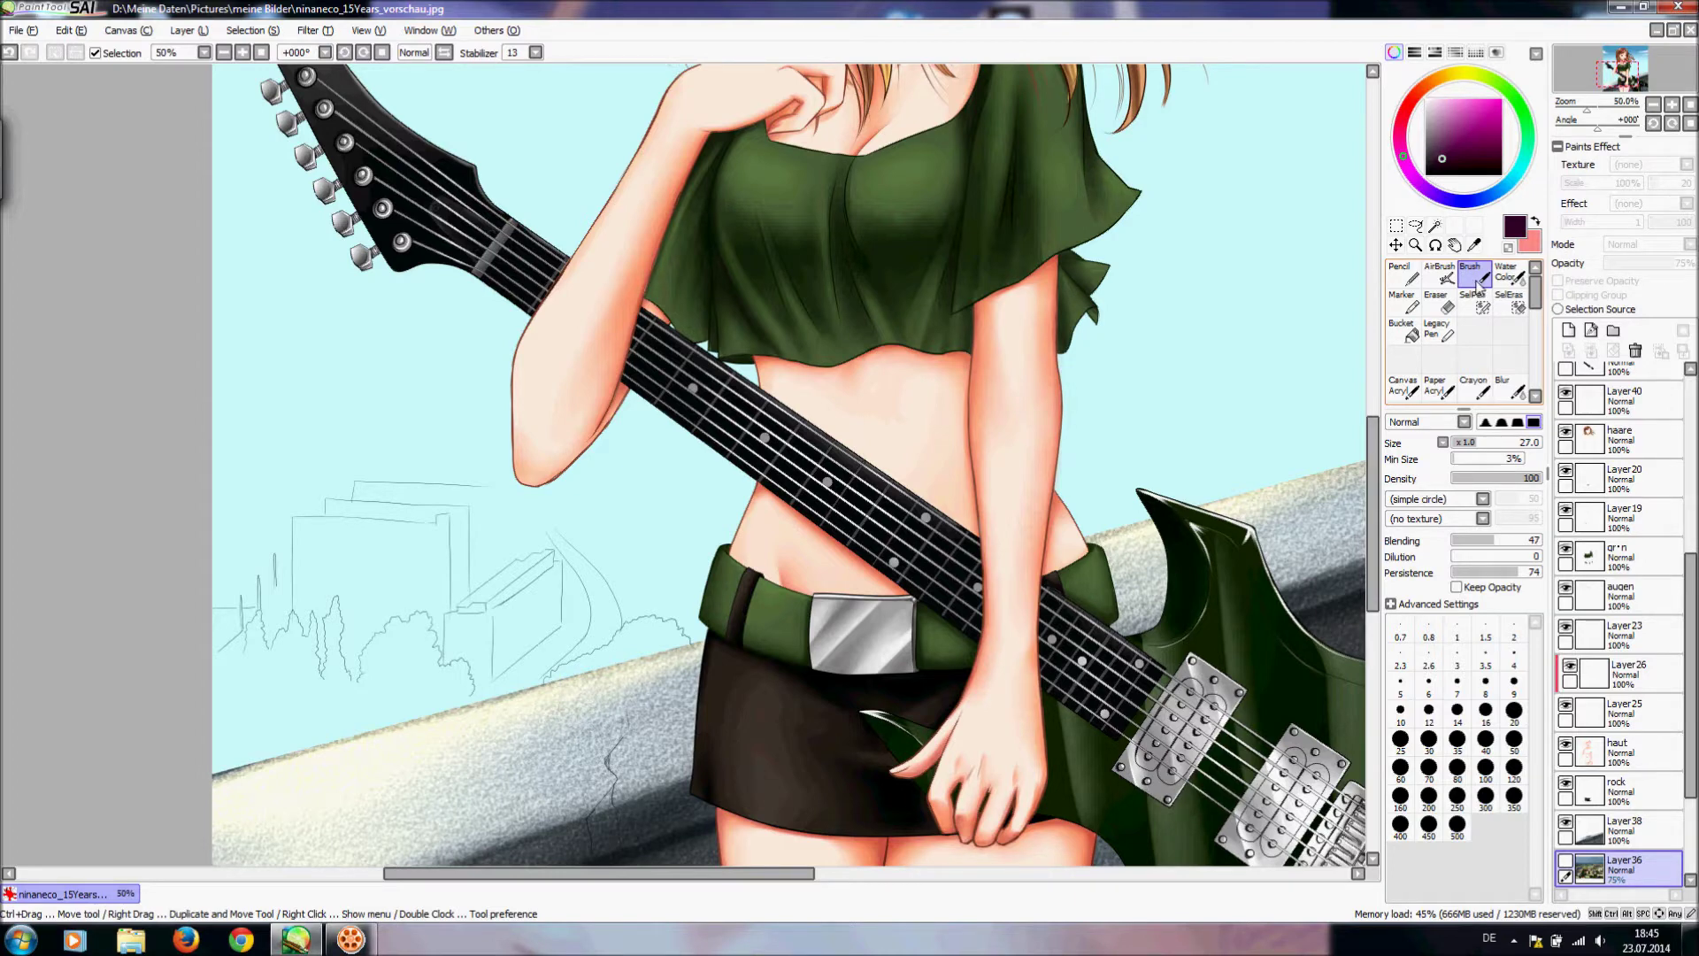
scroll(1376, 451, "up", 2)
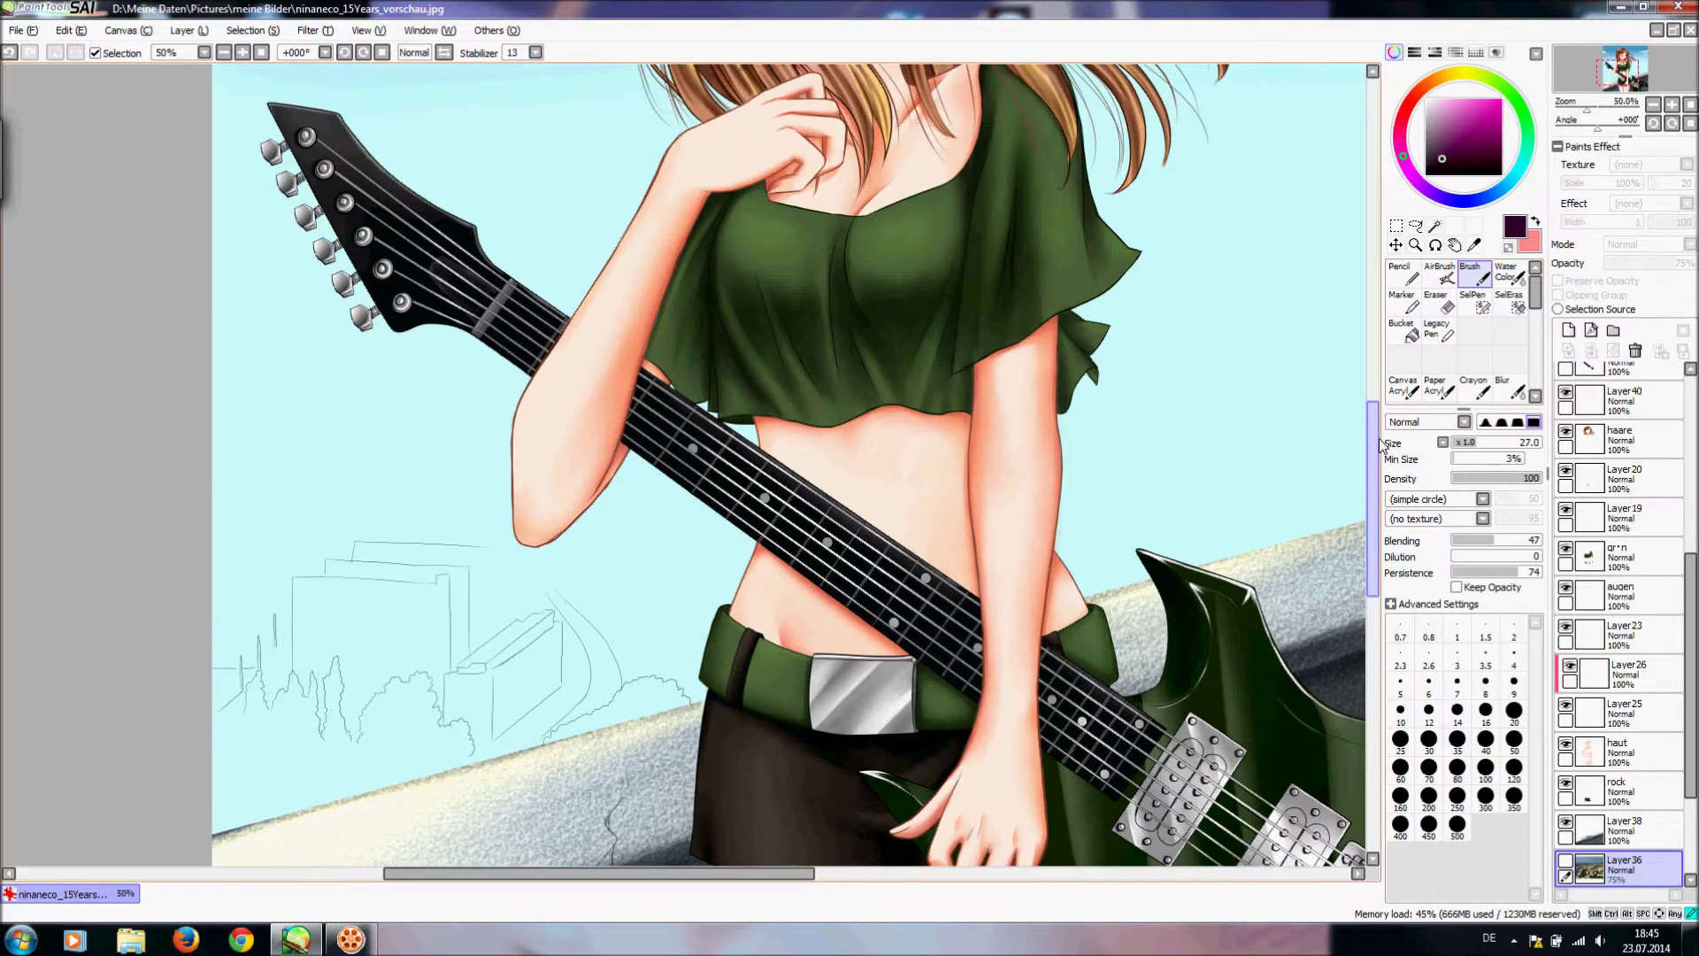
left_click(225, 53)
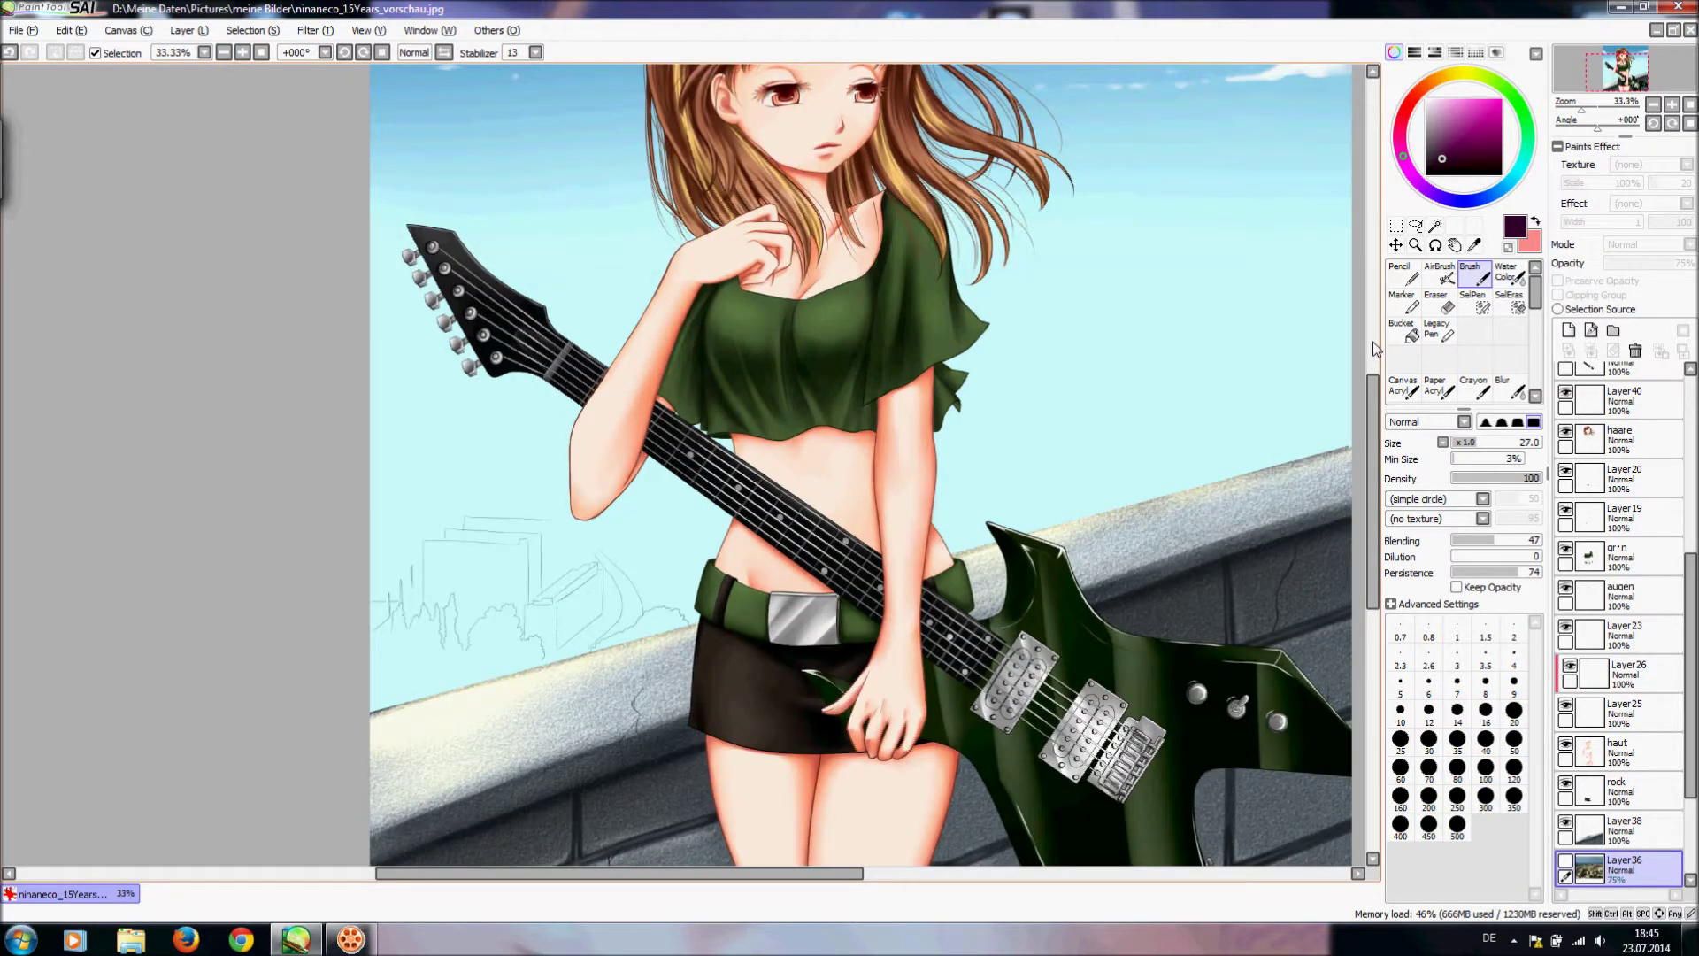
mouse_move(1377, 407)
left_mouse_down()
mouse_move(1377, 382)
mouse_move(1377, 407)
left_mouse_up()
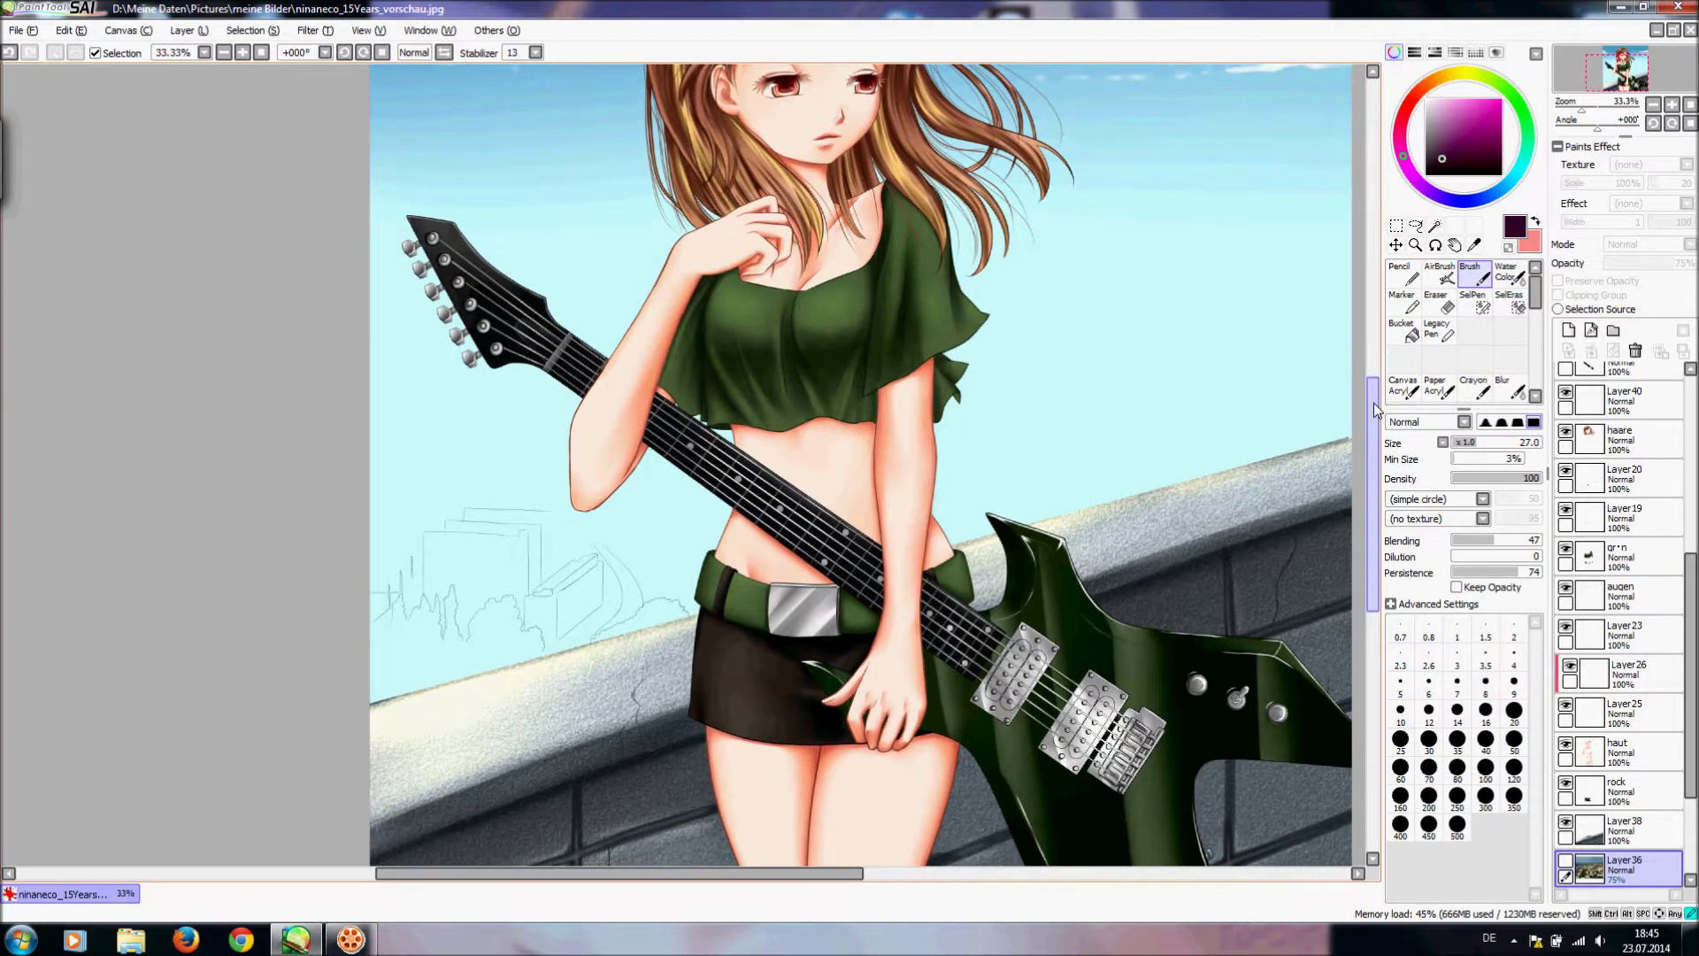
left_click_drag(1377, 409, 1377, 395)
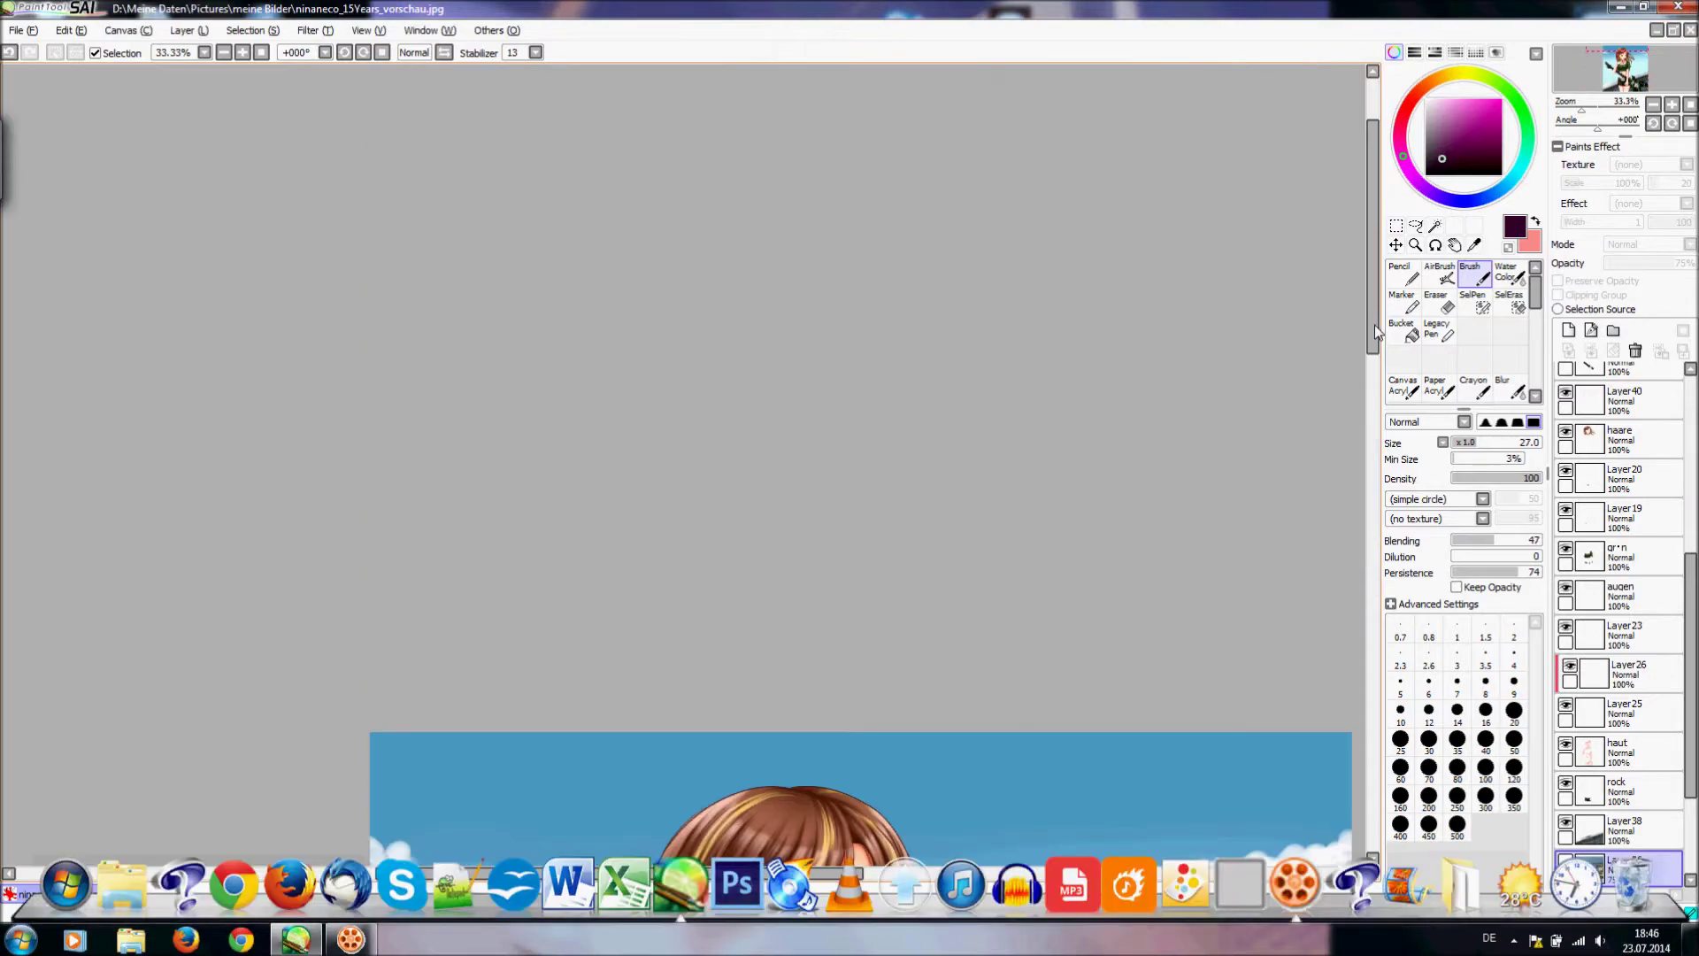
left_click_drag(1373, 412, 1381, 524)
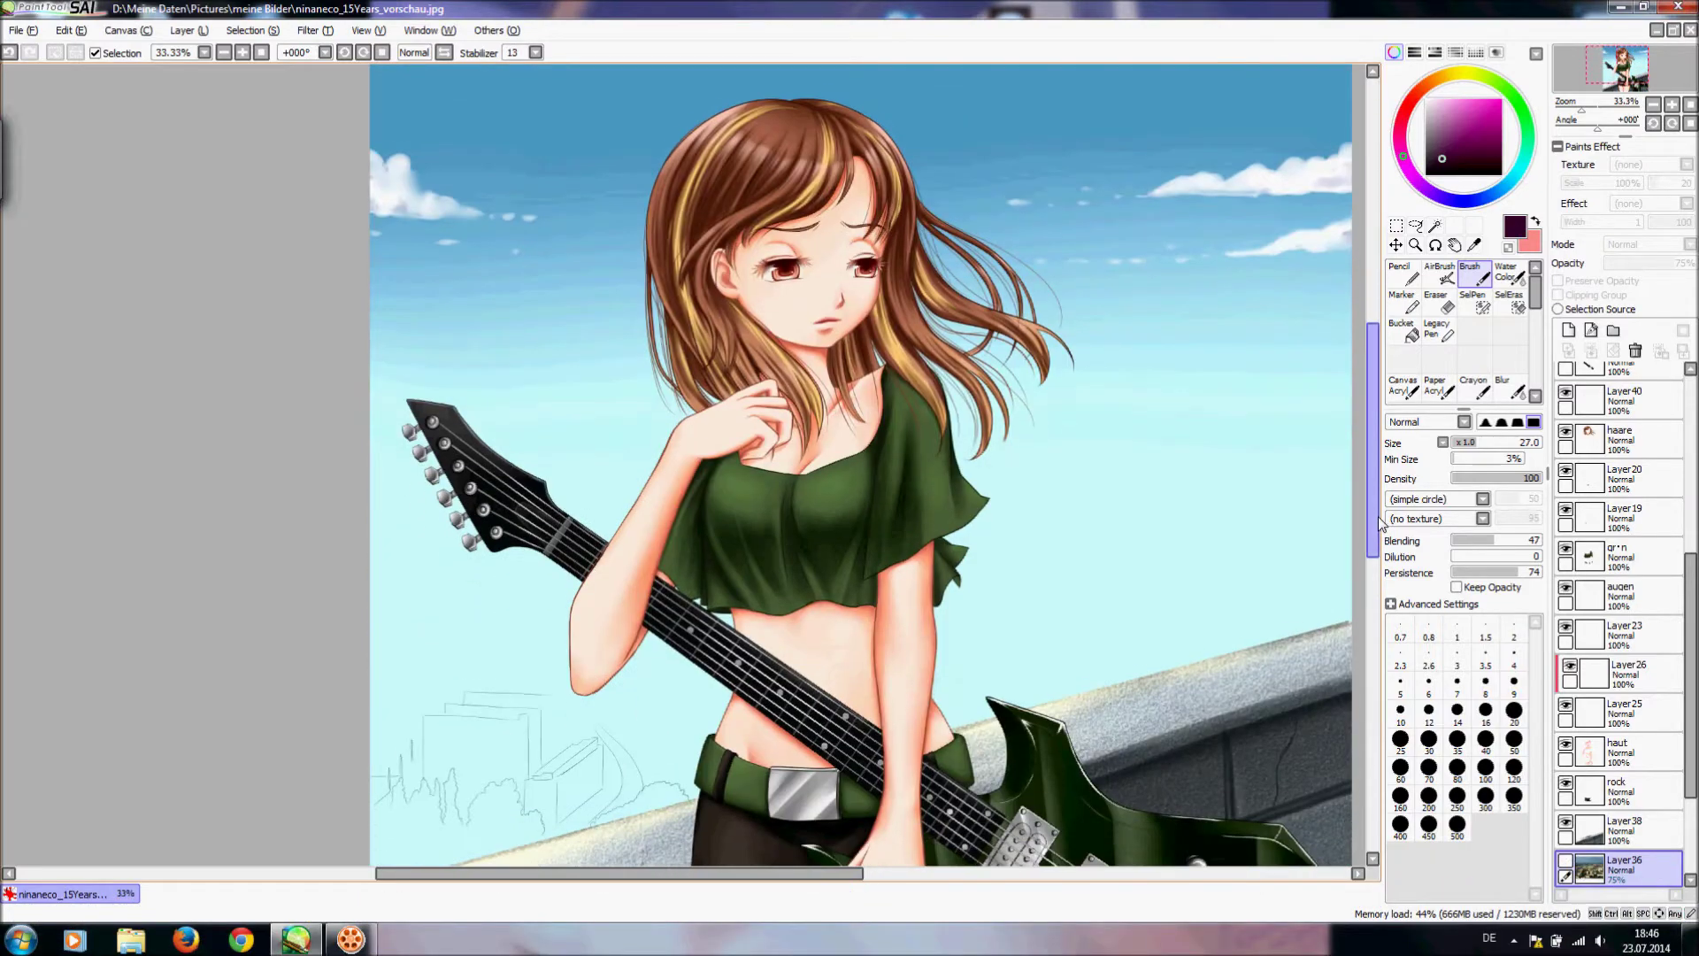
left_click_drag(1375, 409, 1377, 467)
- Show the city photo on Layer36 and set the brush size to 4
scroll(1679, 800, "down", 3)
scroll(1679, 801, "down", 1)
left_click(1565, 705)
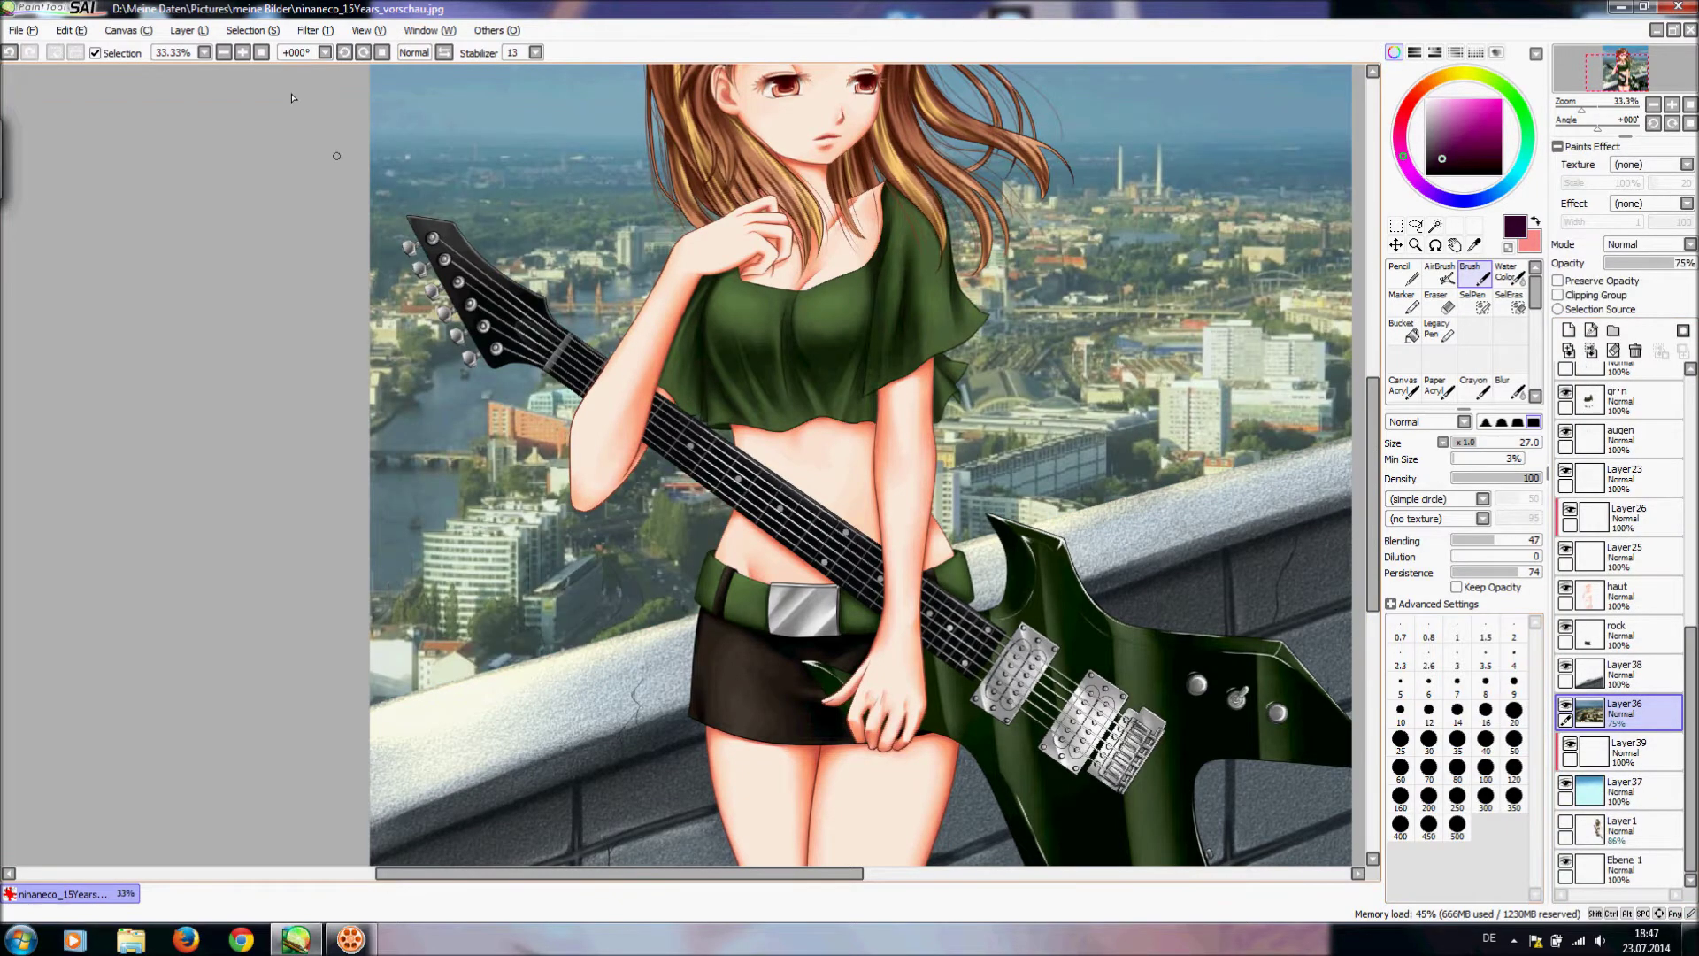
left_click(242, 53)
left_click_drag(788, 872, 881, 885)
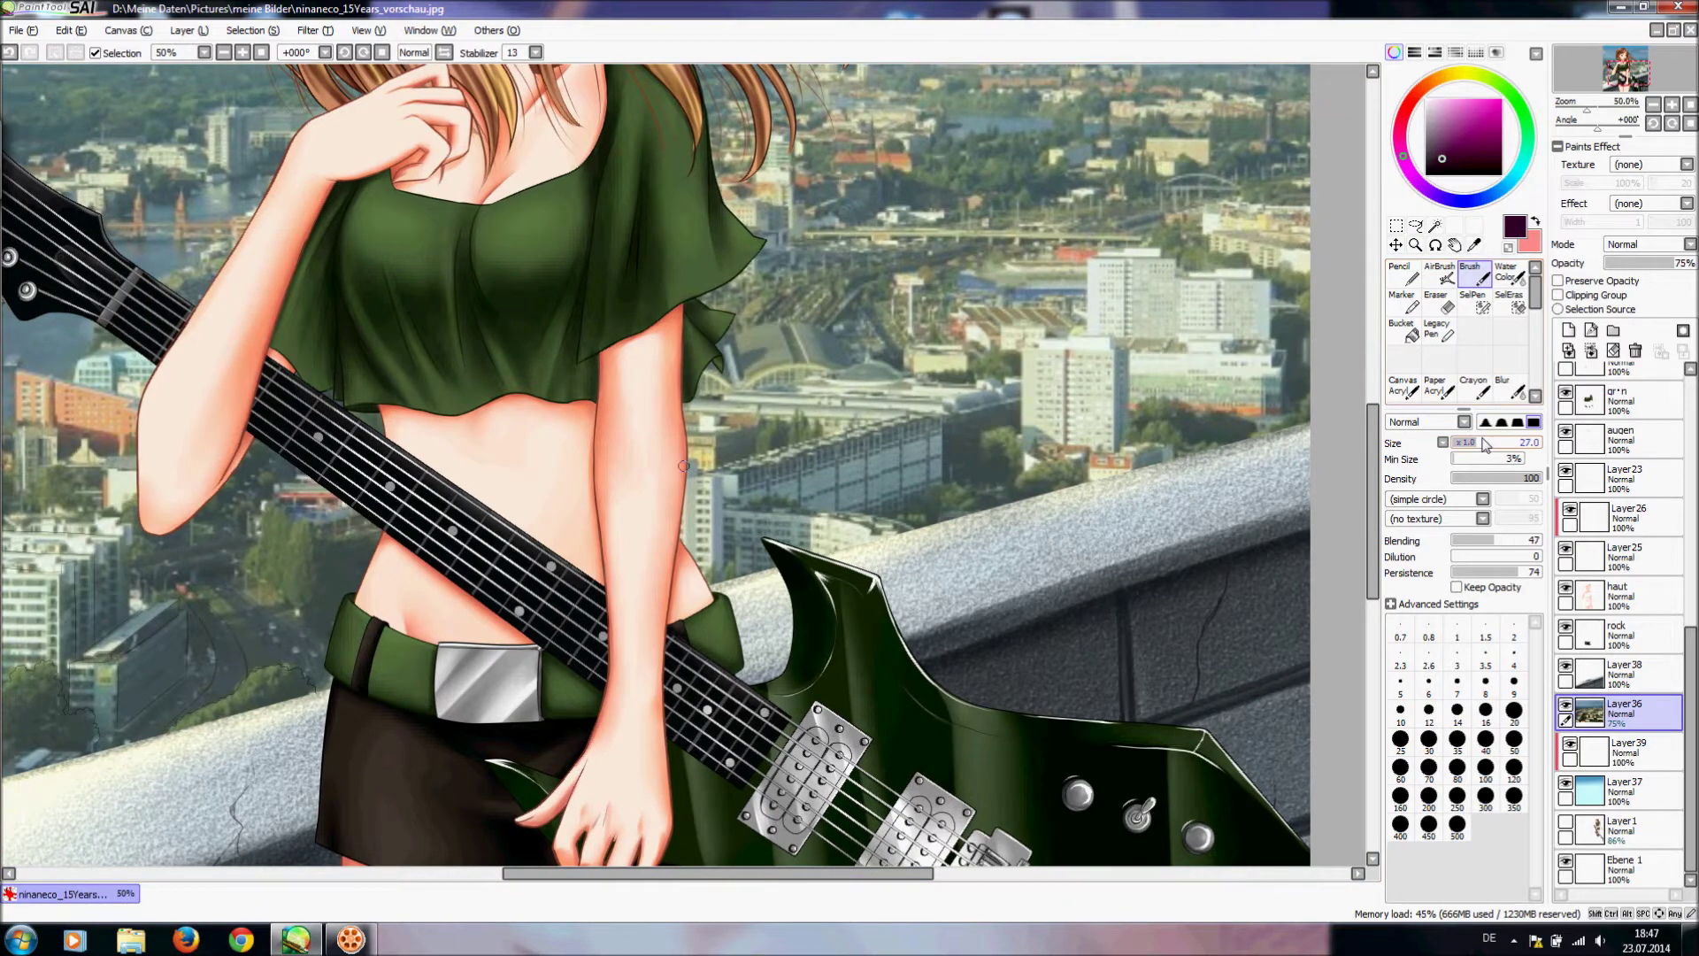
left_click_drag(780, 873, 663, 878)
left_click_drag(1484, 443, 1456, 445)
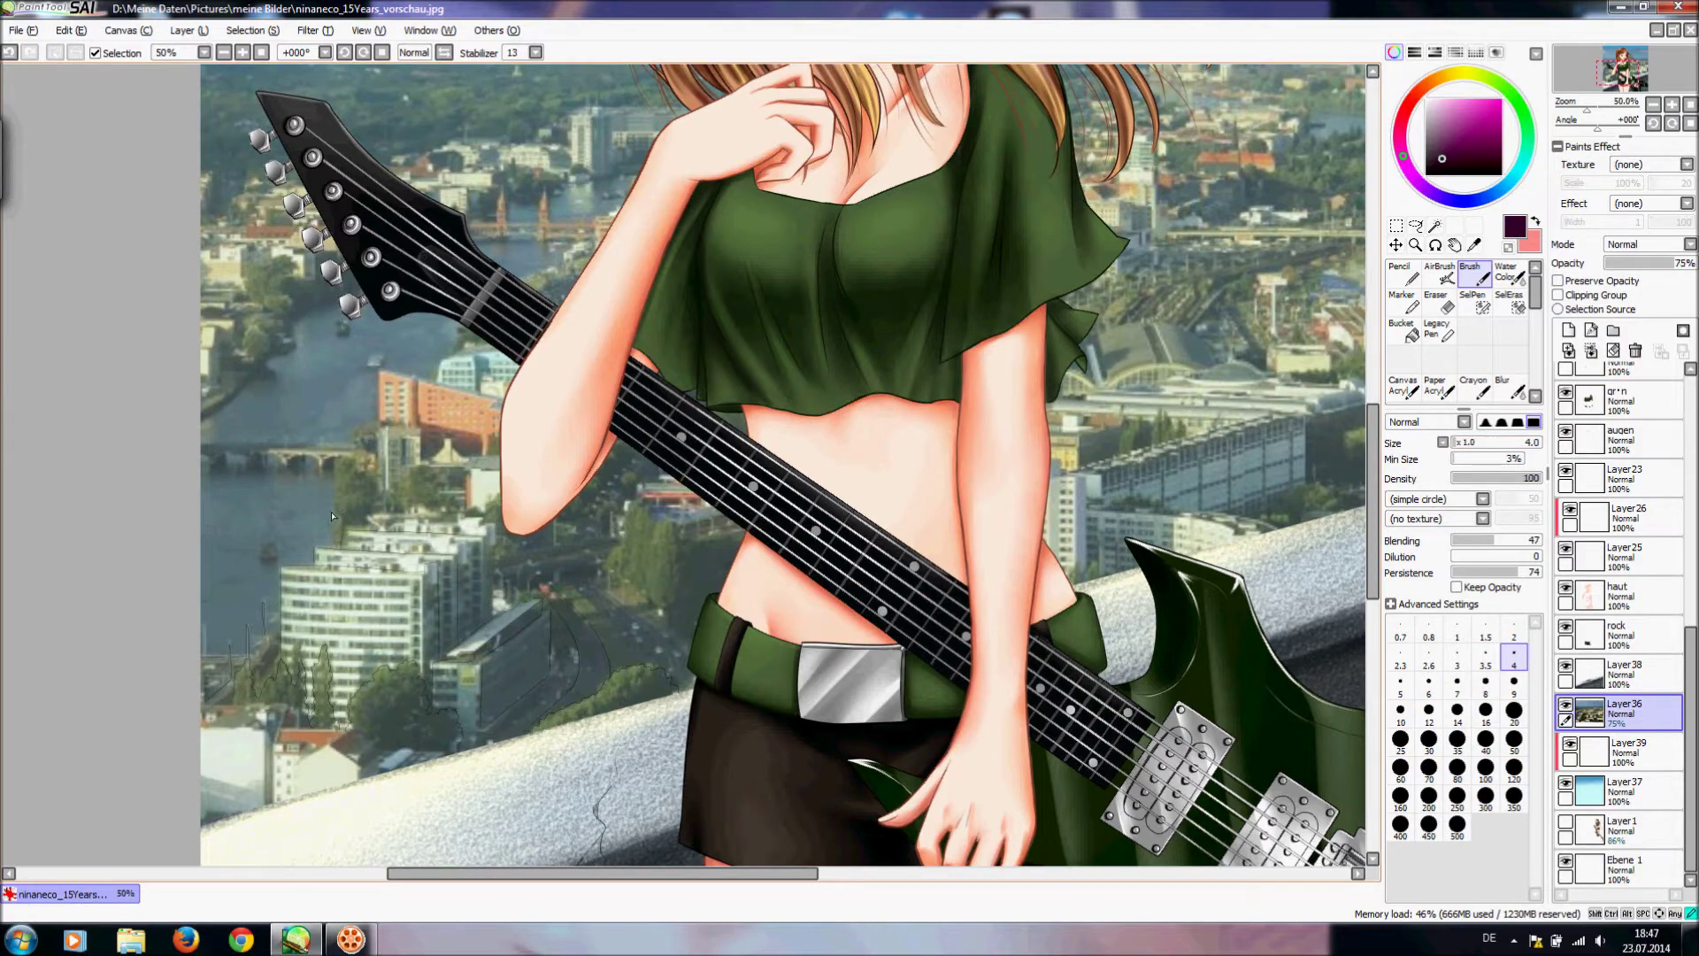
- Undo the stray brush mark on Layer36 and make Layer41 the active layer
left_click(341, 492)
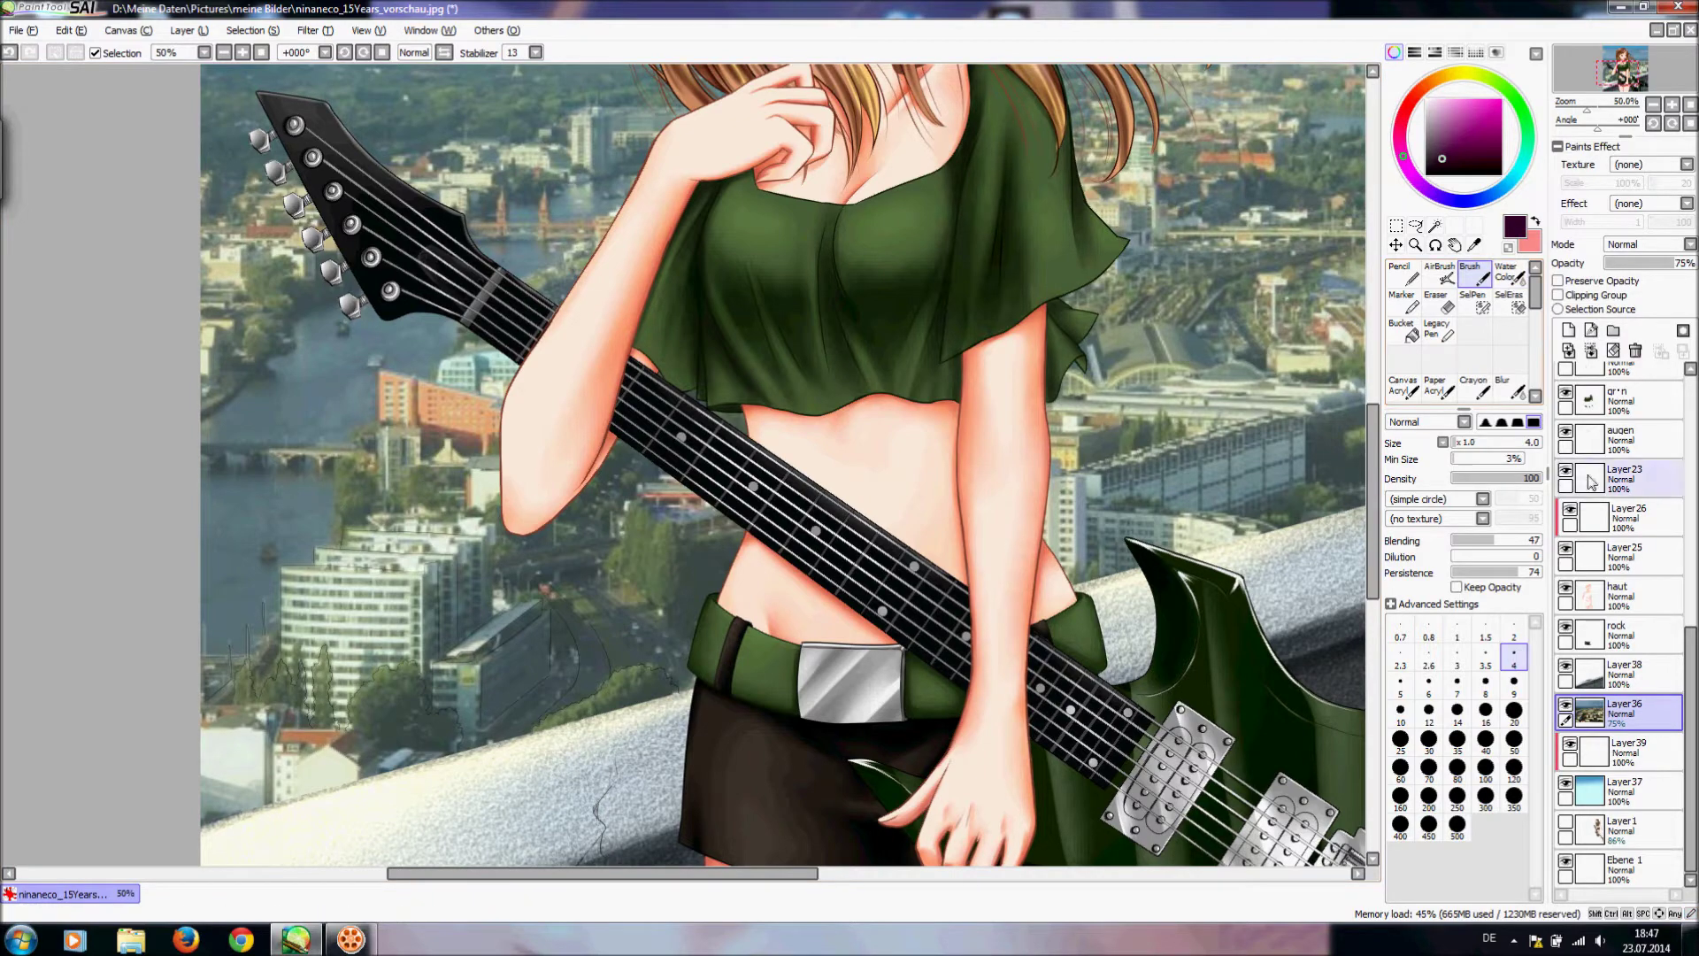
key("ctrl+z")
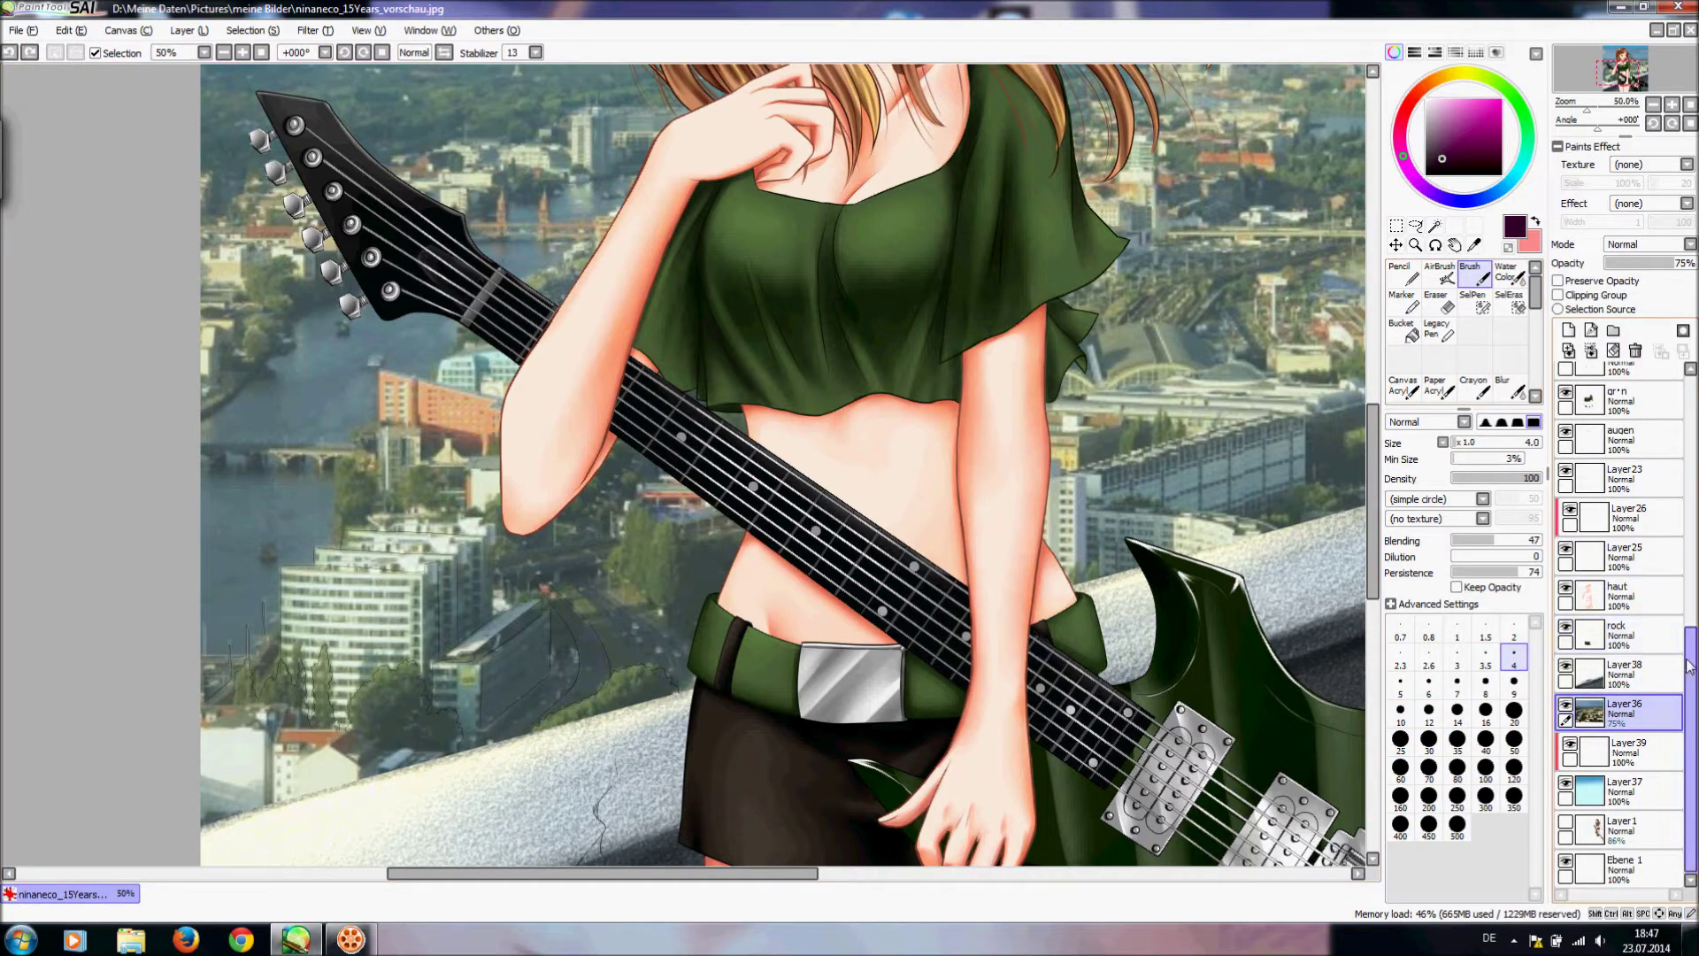
left_click_drag(1692, 677, 1694, 651)
scroll(1596, 545, "up", 8)
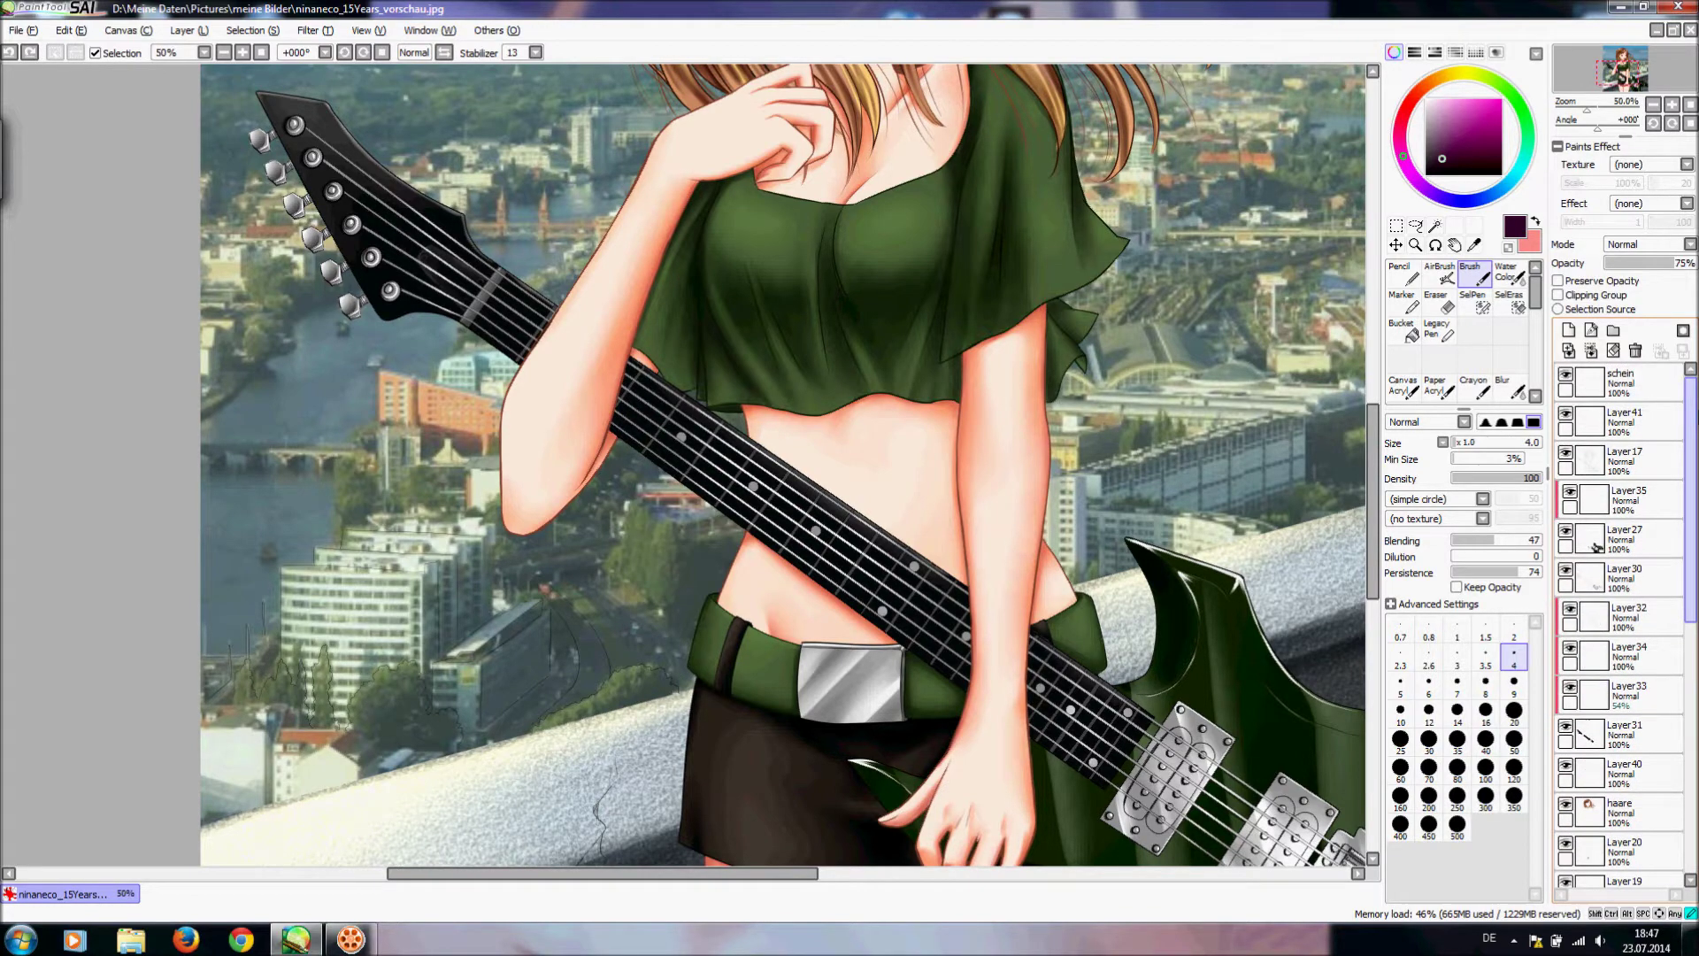
left_click(1617, 423)
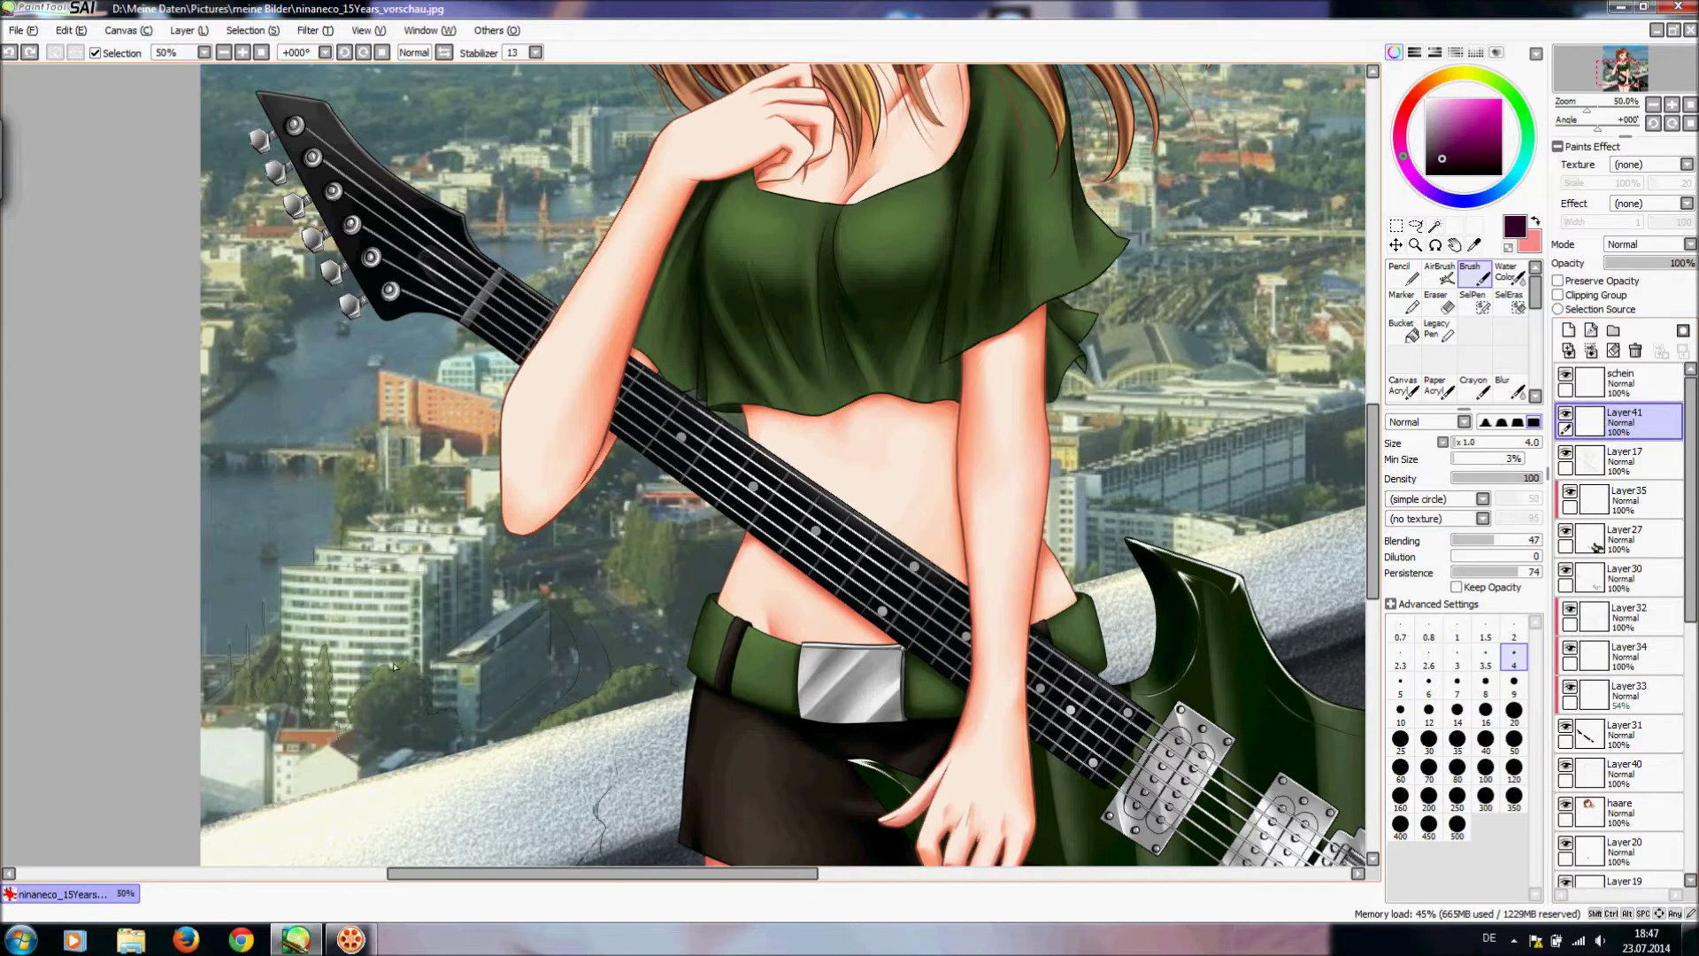
- Try to trace the small houses just above the wall at the photo's left edge
left_click_drag(294, 768, 294, 802)
left_click_drag(274, 753, 272, 814)
left_click_drag(274, 757, 281, 730)
left_click_drag(281, 730, 410, 723)
key("ctrl+z")
left_click(344, 52)
left_click(345, 52)
left_click(345, 52)
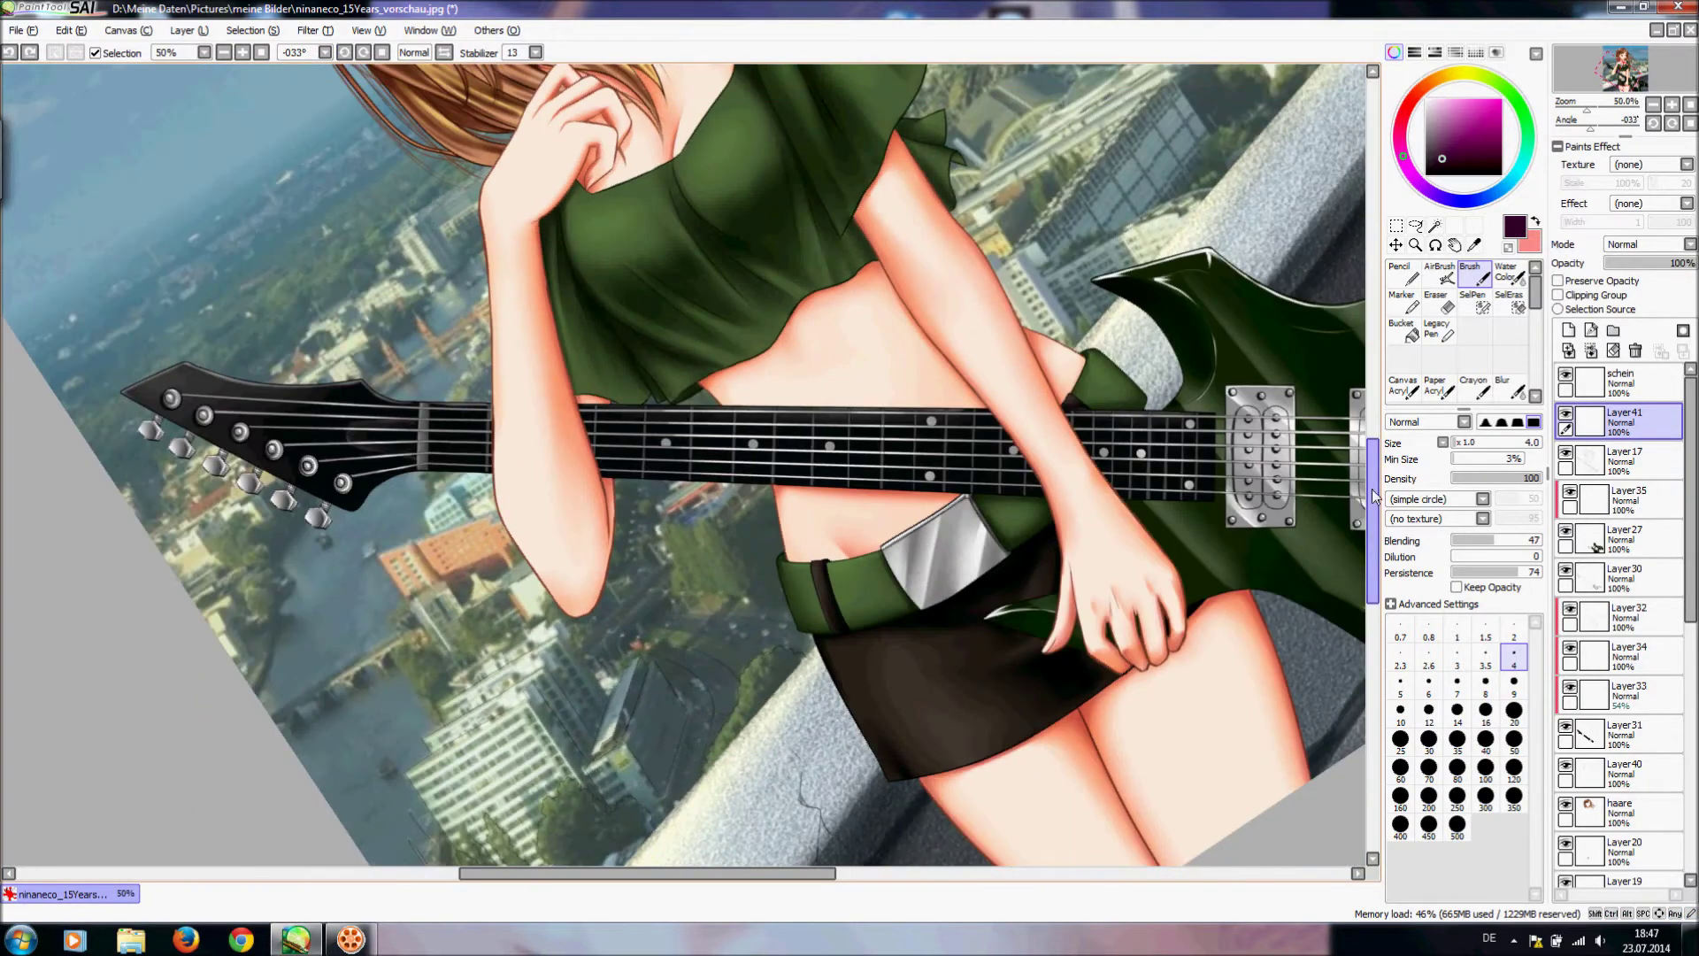
left_click_drag(1365, 490, 1366, 538)
scroll(1368, 544, "down", 3)
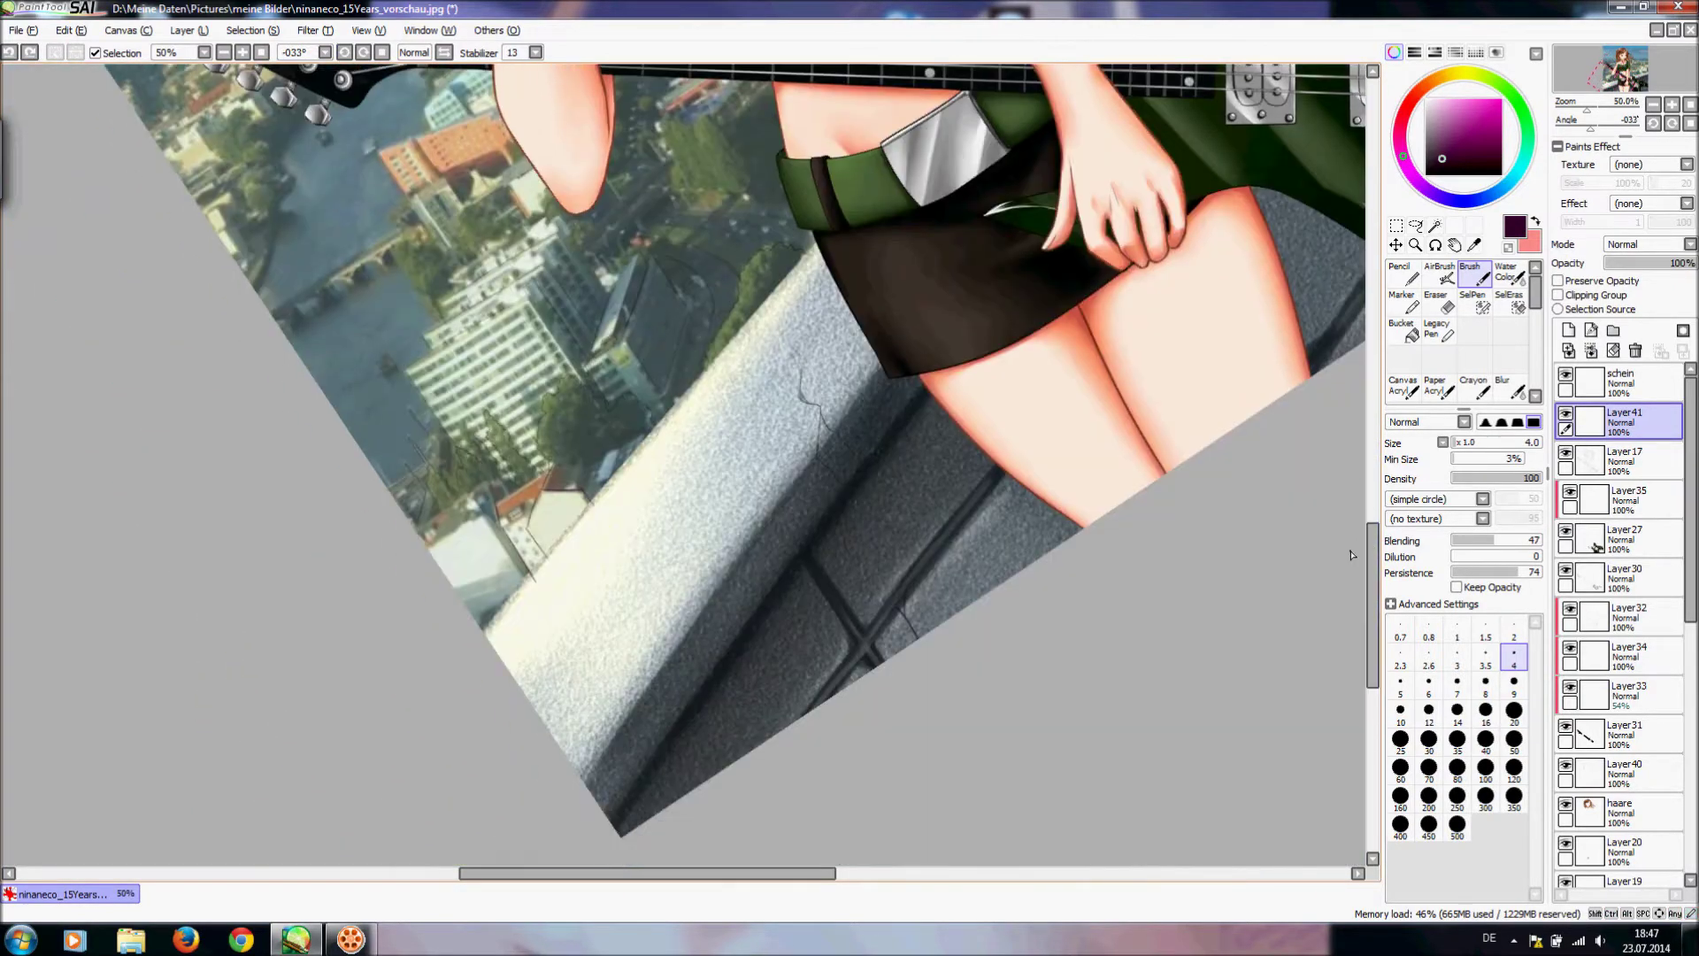
left_click(242, 52)
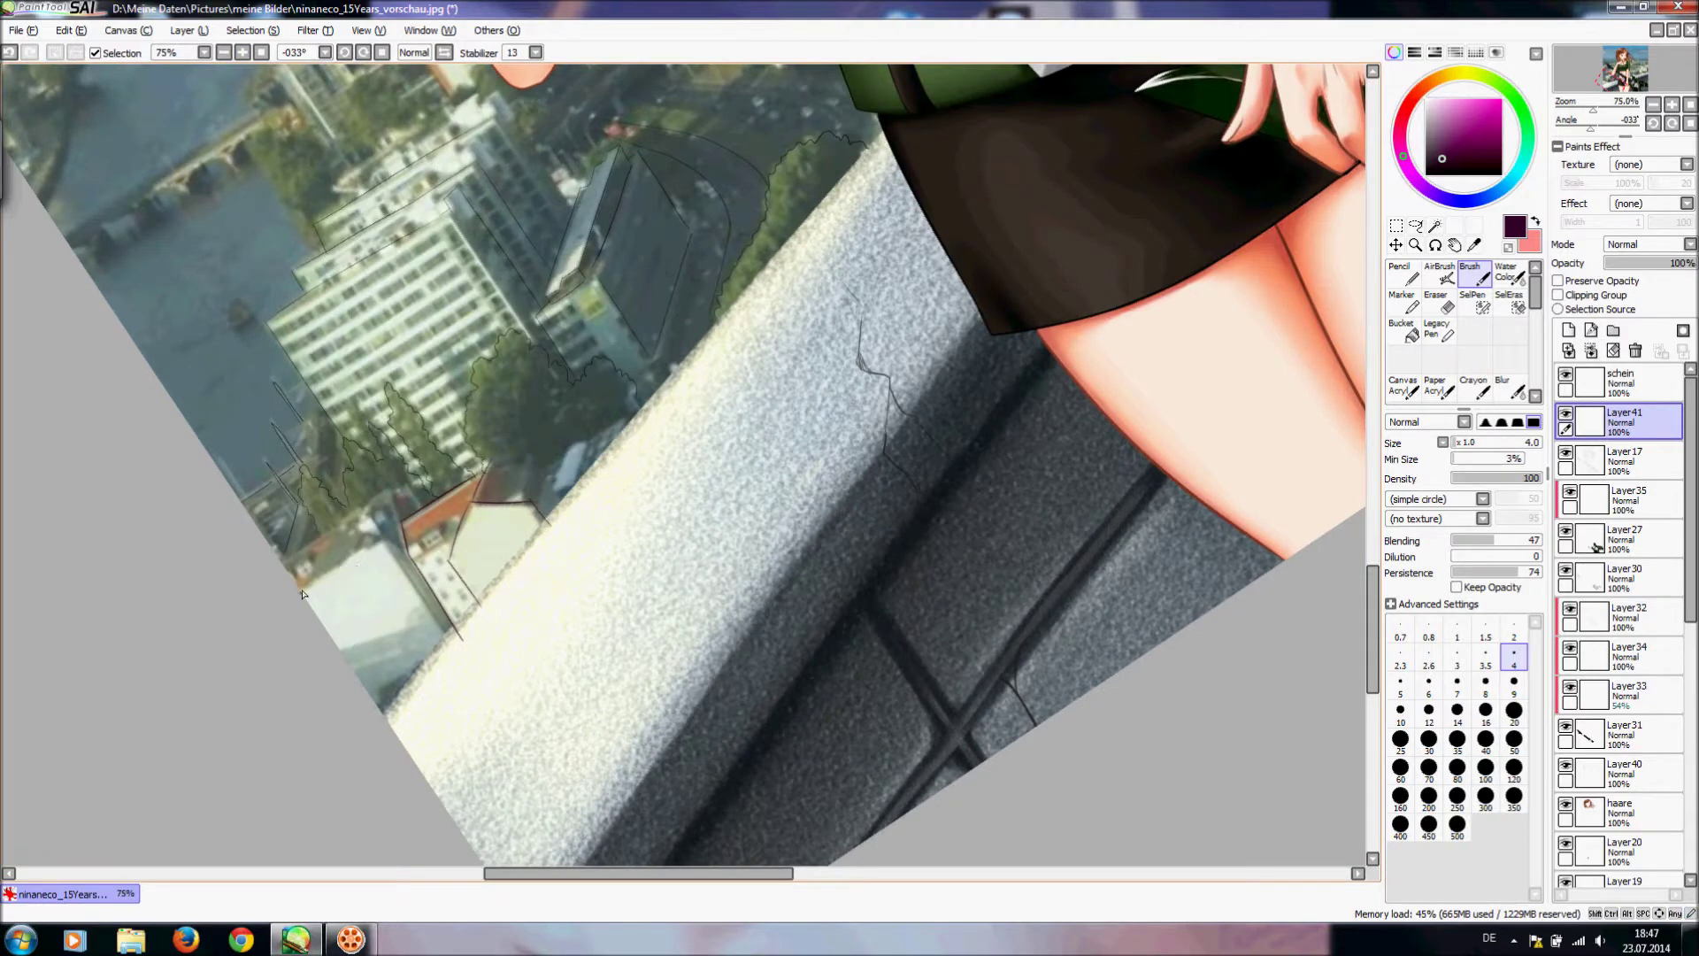
left_click(261, 53)
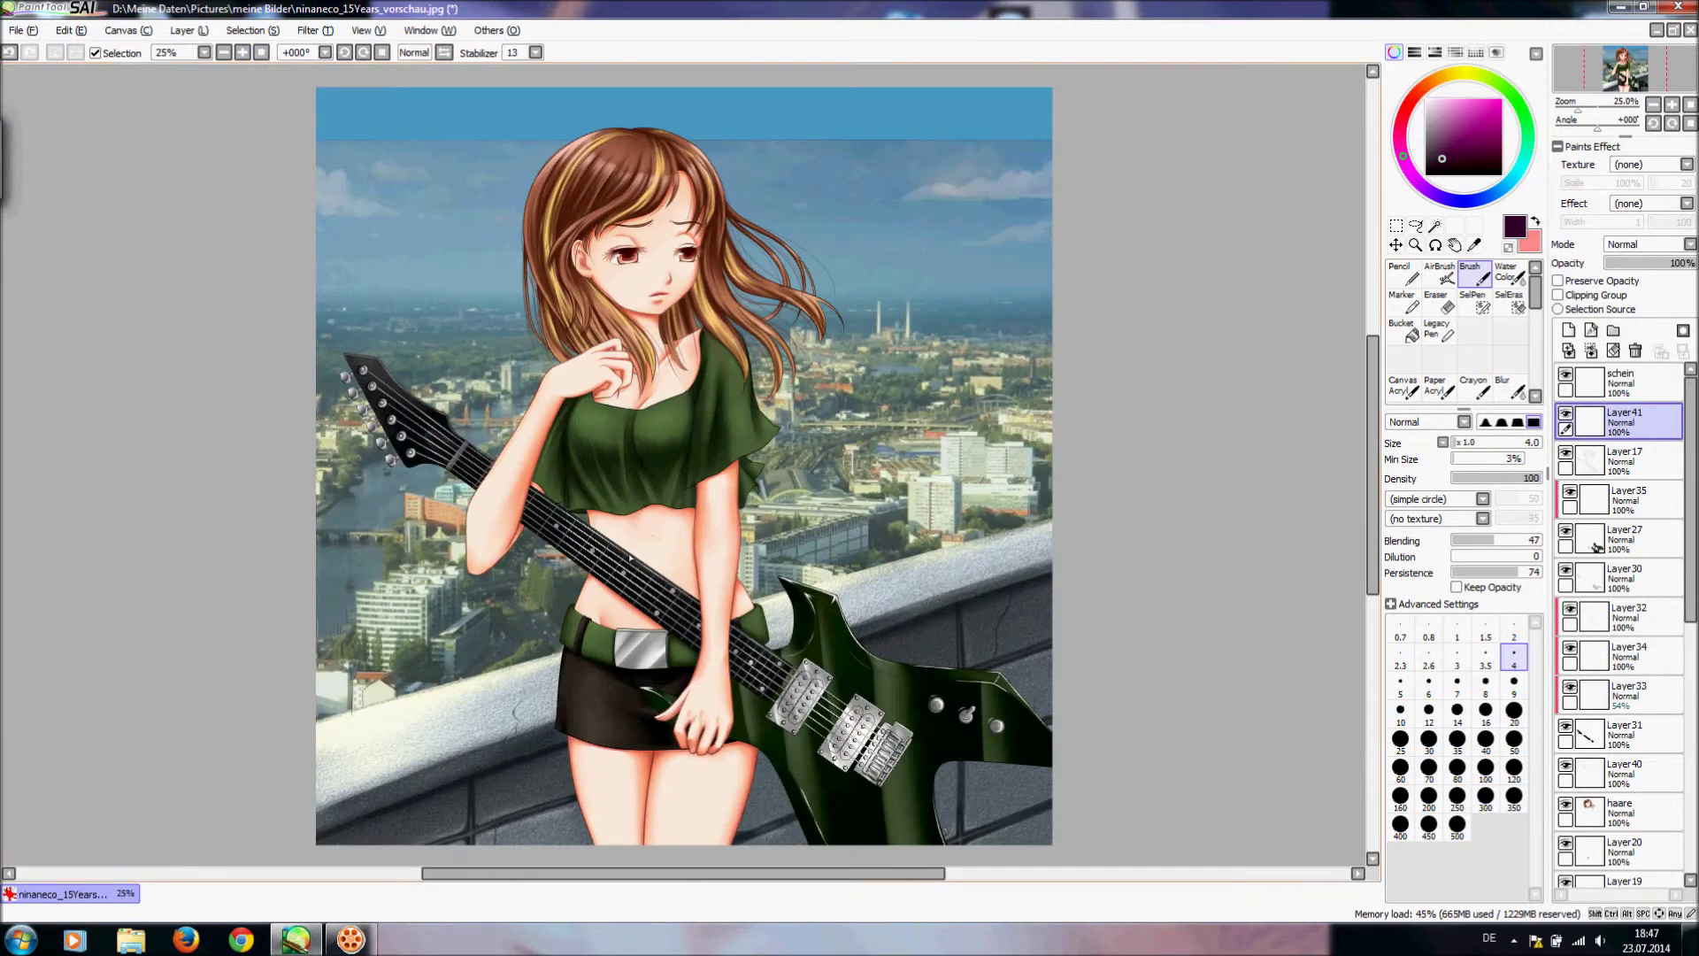
- Try to redraw the corner and roof edge of the leftmost white building at 75% zoom
left_click(242, 52)
left_click(242, 52)
left_click_drag(651, 873, 498, 873)
left_click_drag(1374, 489, 1375, 595)
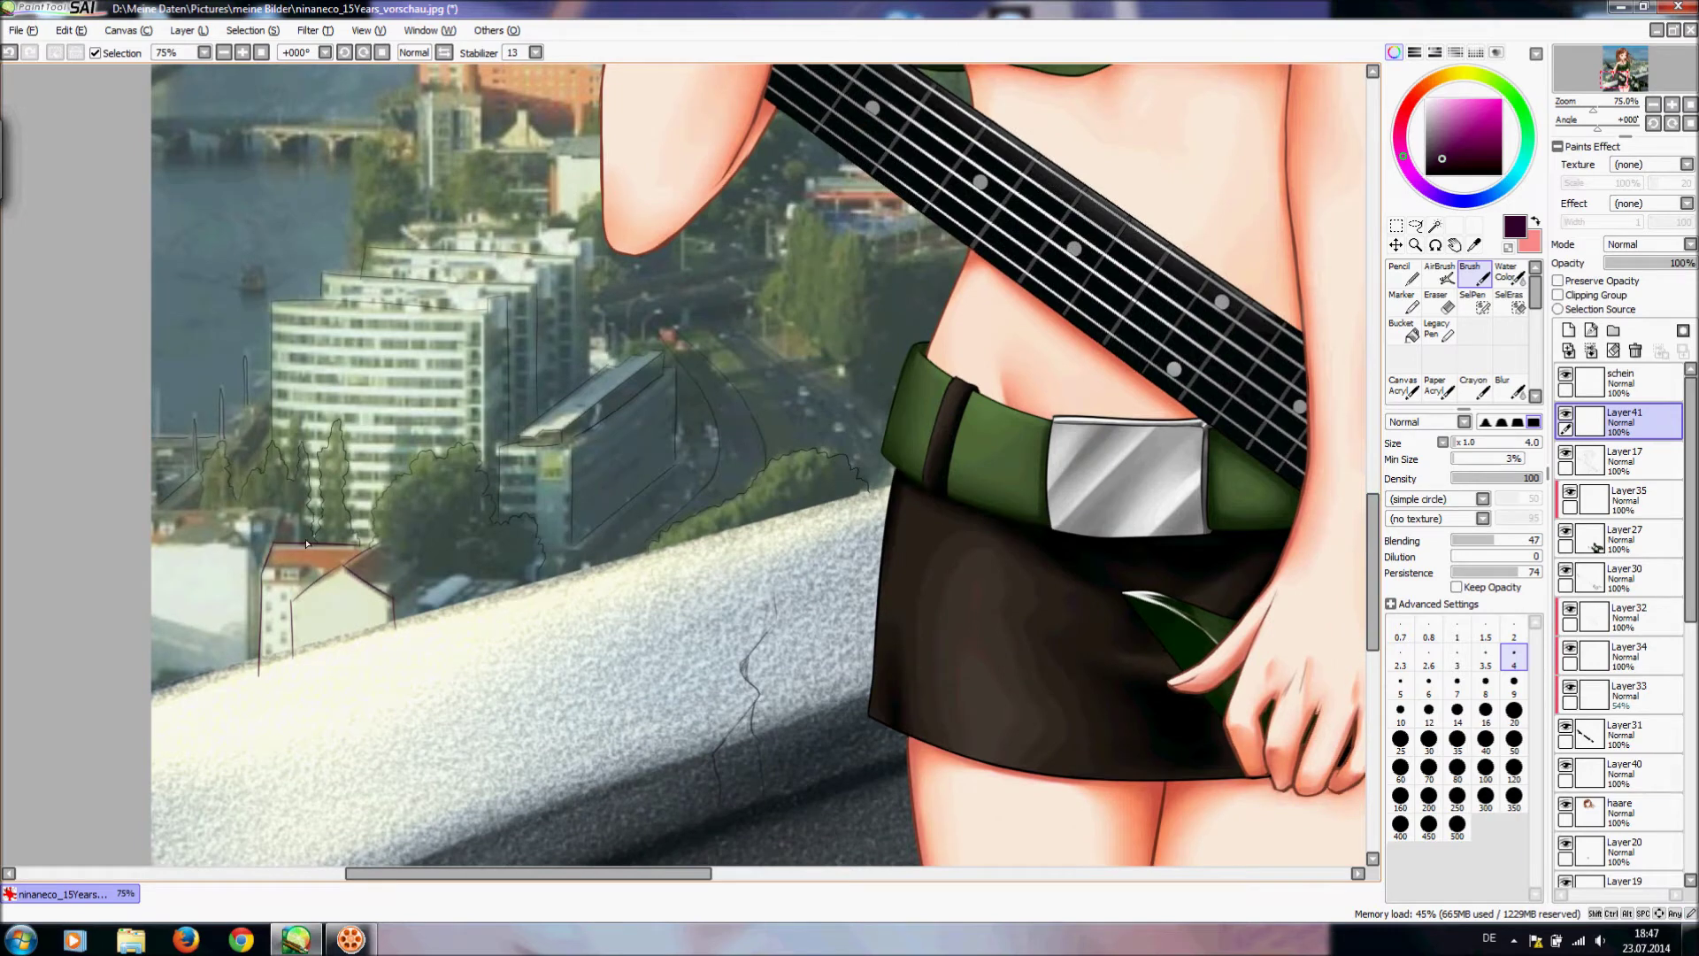
mouse_move(156, 514)
left_mouse_down()
mouse_move(303, 509)
mouse_move(153, 509)
mouse_move(281, 513)
mouse_move(183, 483)
mouse_move(311, 507)
mouse_move(248, 533)
mouse_move(249, 514)
mouse_move(251, 659)
left_mouse_up()
key("ctrl+z")
key("ctrl+z")
key("ctrl+z")
left_click_drag(252, 521, 252, 665)
left_click_drag(148, 543, 249, 542)
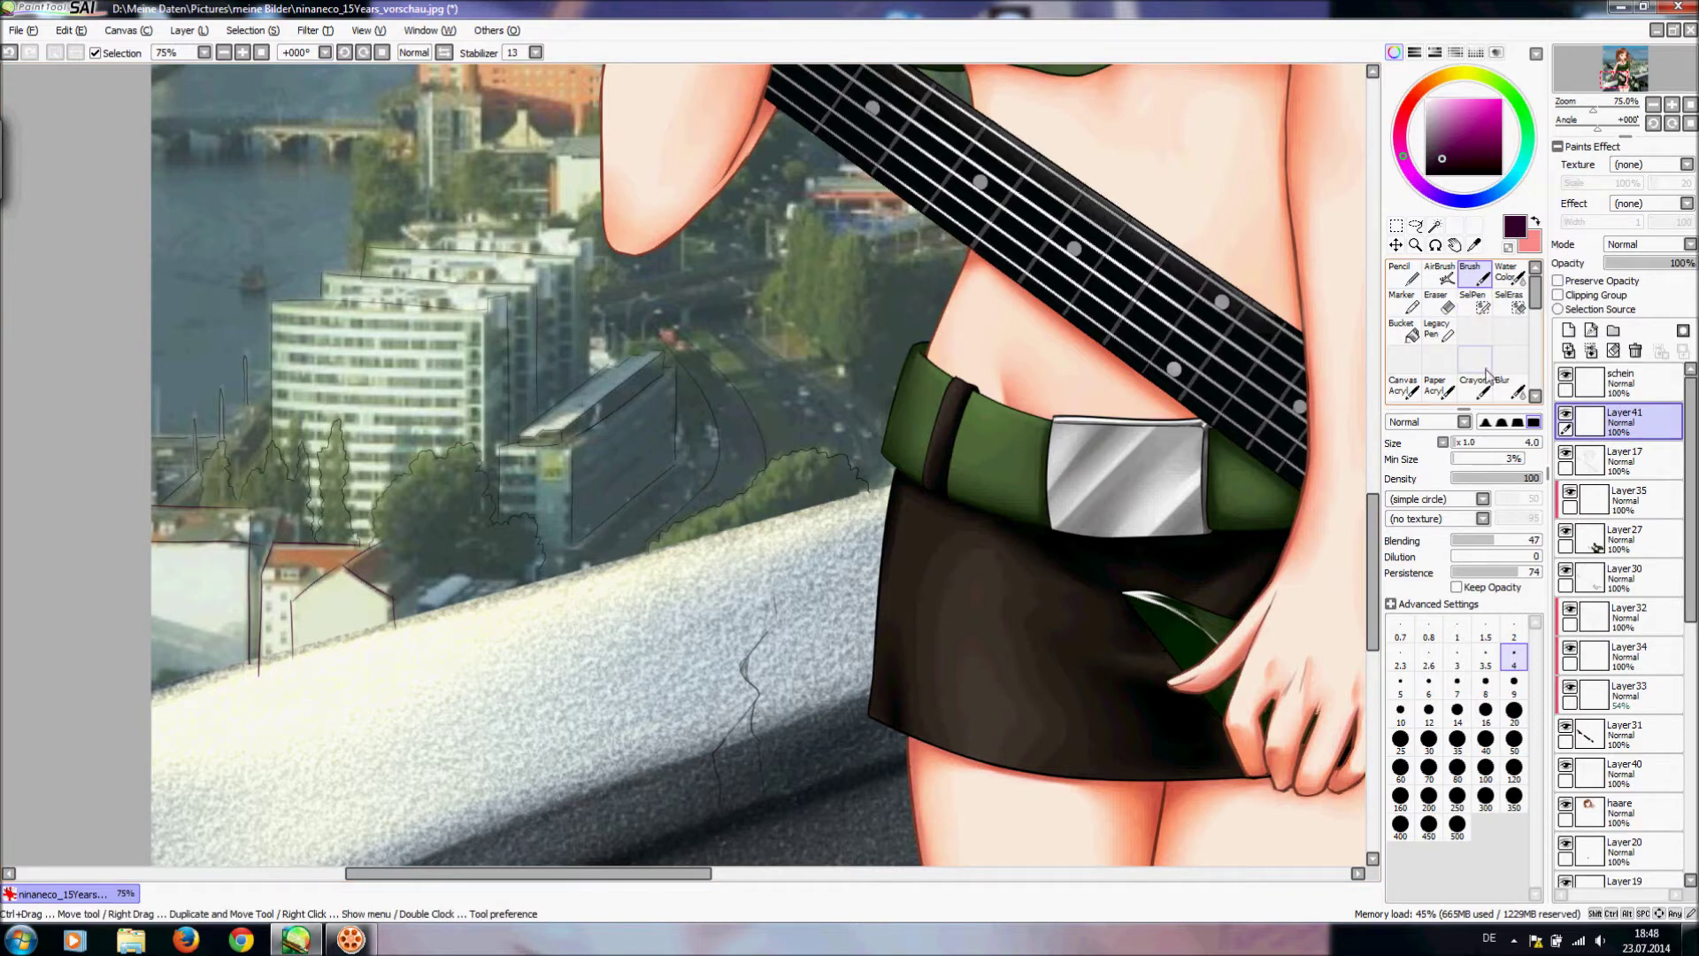
- Undo all the house lines traced so far on Layer41
key("ctrl+z")
key("ctrl+z")
key("ctrl+z")
key("ctrl+z")
key("ctrl+z")
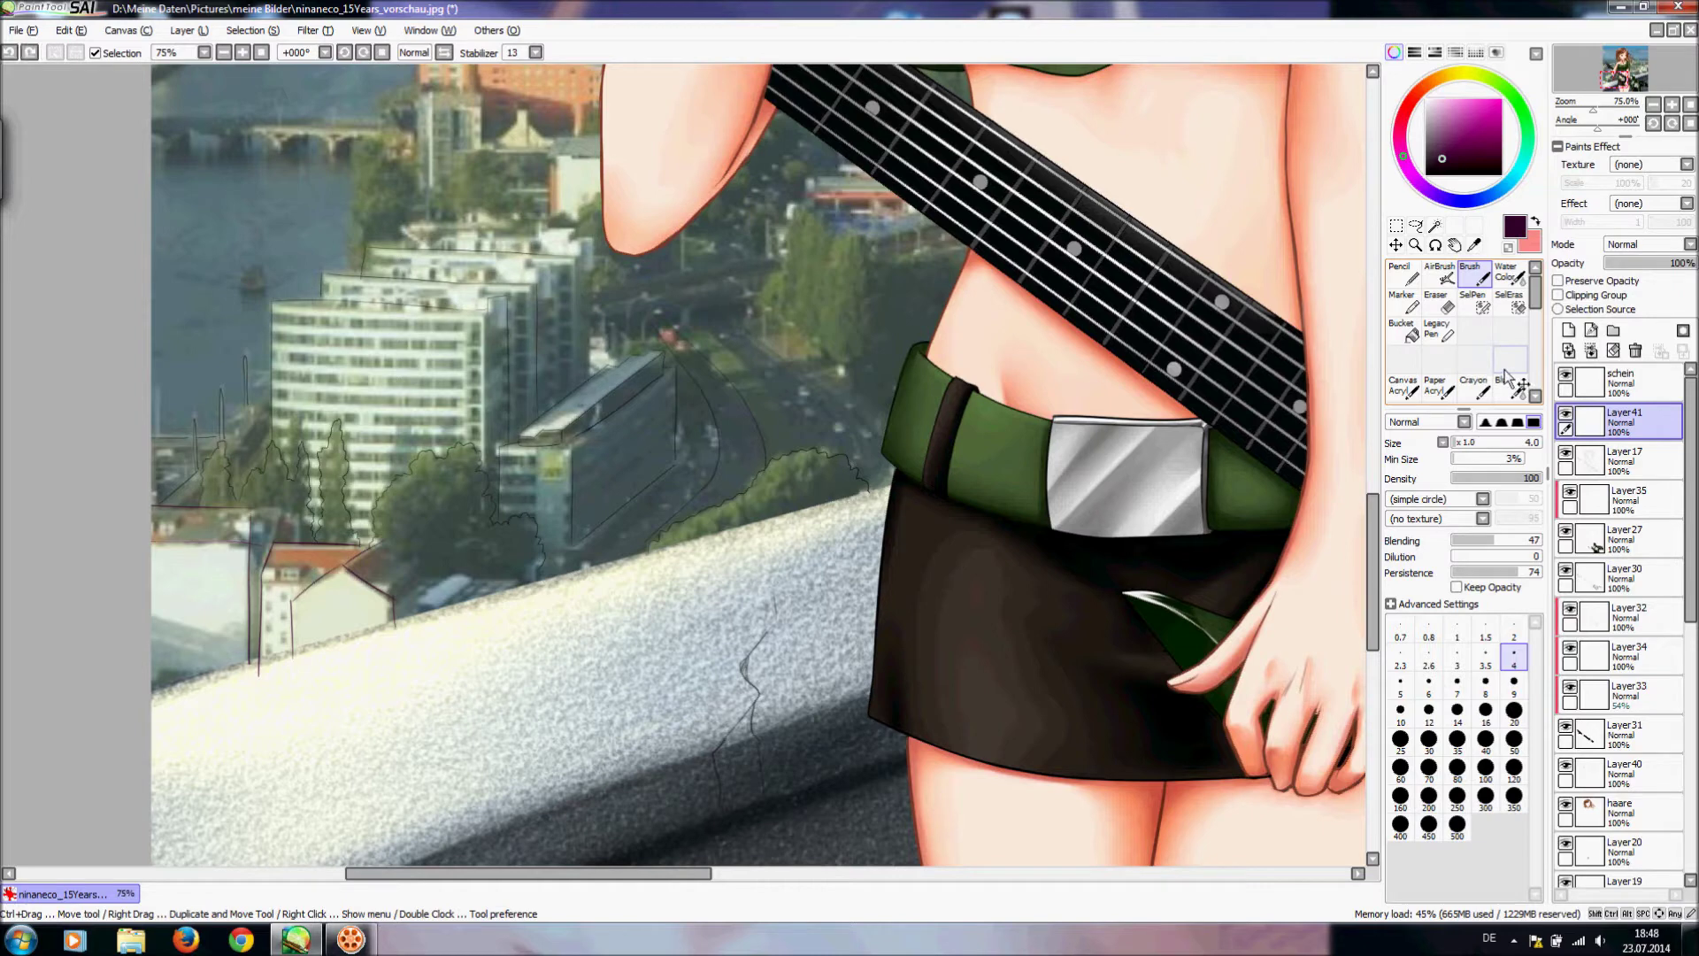
key("ctrl+z")
key("ctrl+z")
key("ctrl+z")
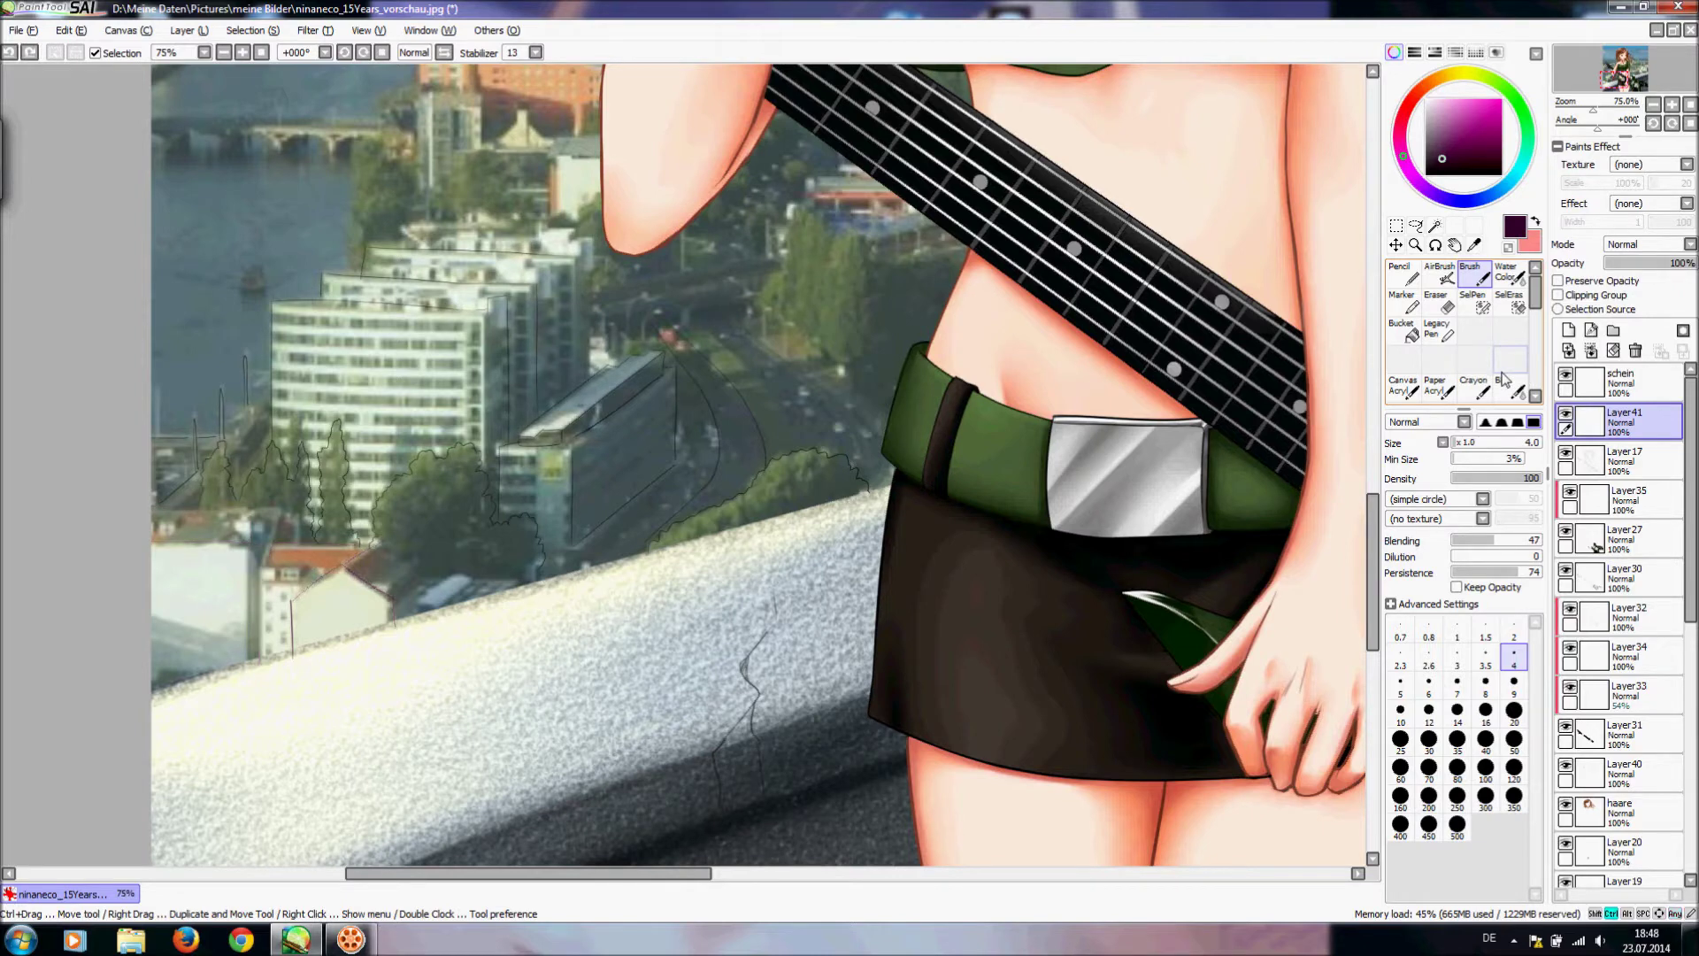
- Set the brush colour to black, trace the small gabled house above the wall, and erase the stray line ends
left_click(1427, 172)
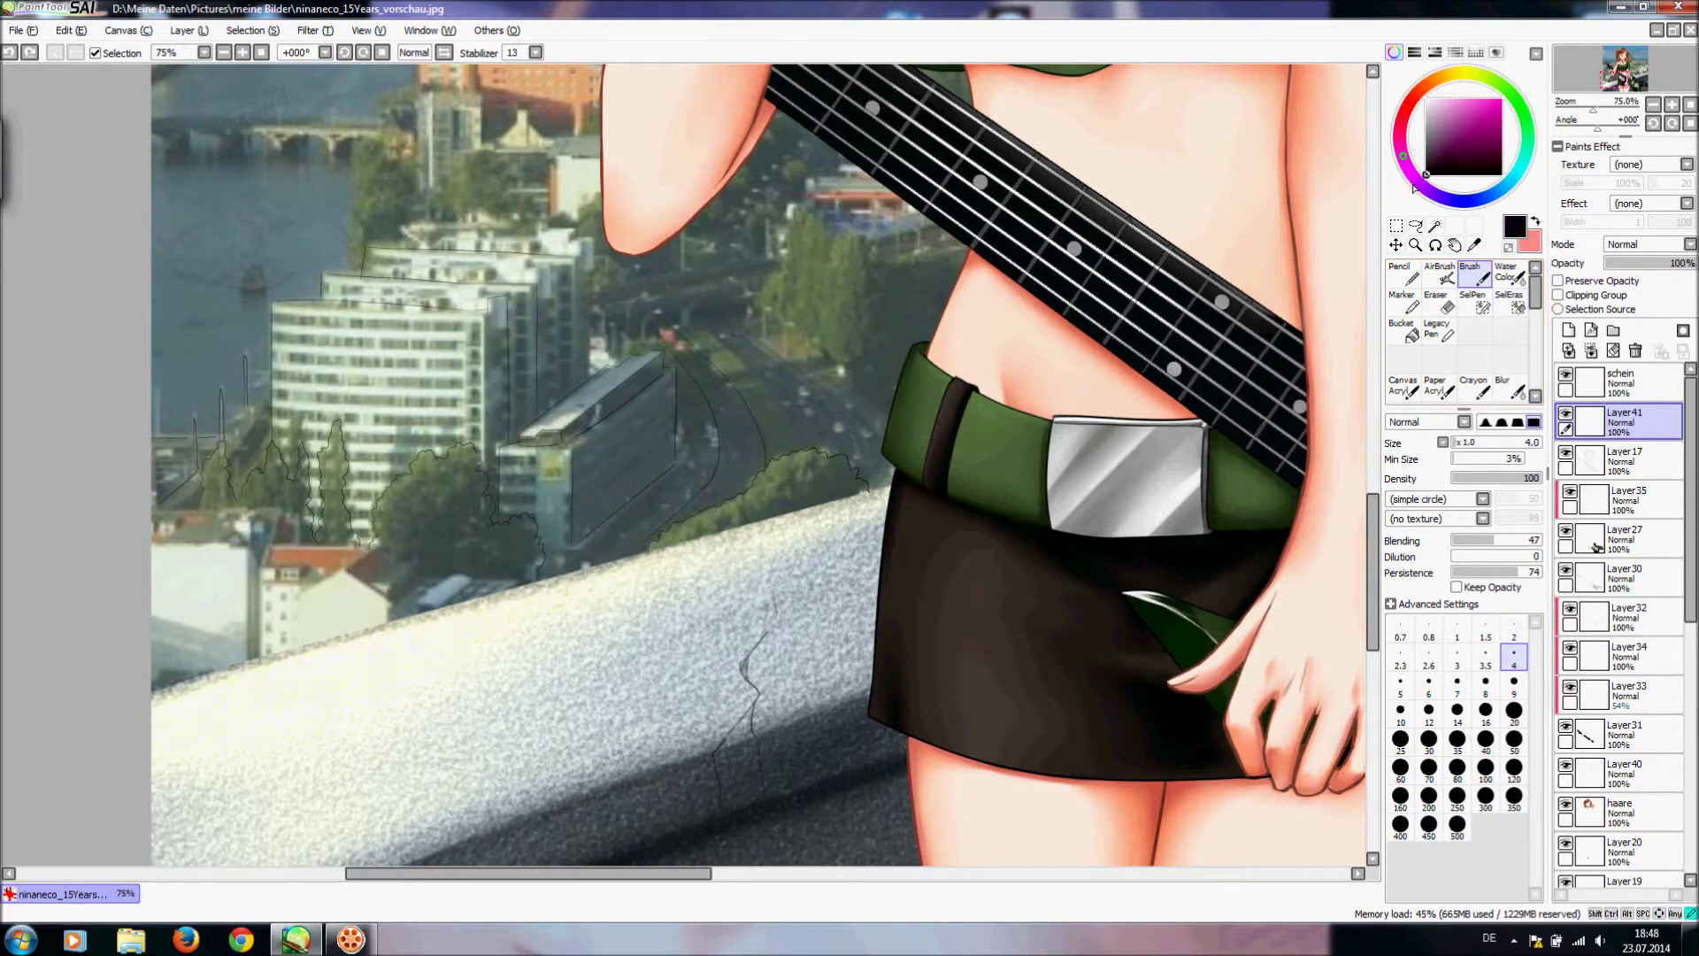
mouse_move(294, 598)
left_mouse_down()
mouse_move(387, 575)
mouse_move(348, 574)
mouse_move(413, 604)
left_mouse_up()
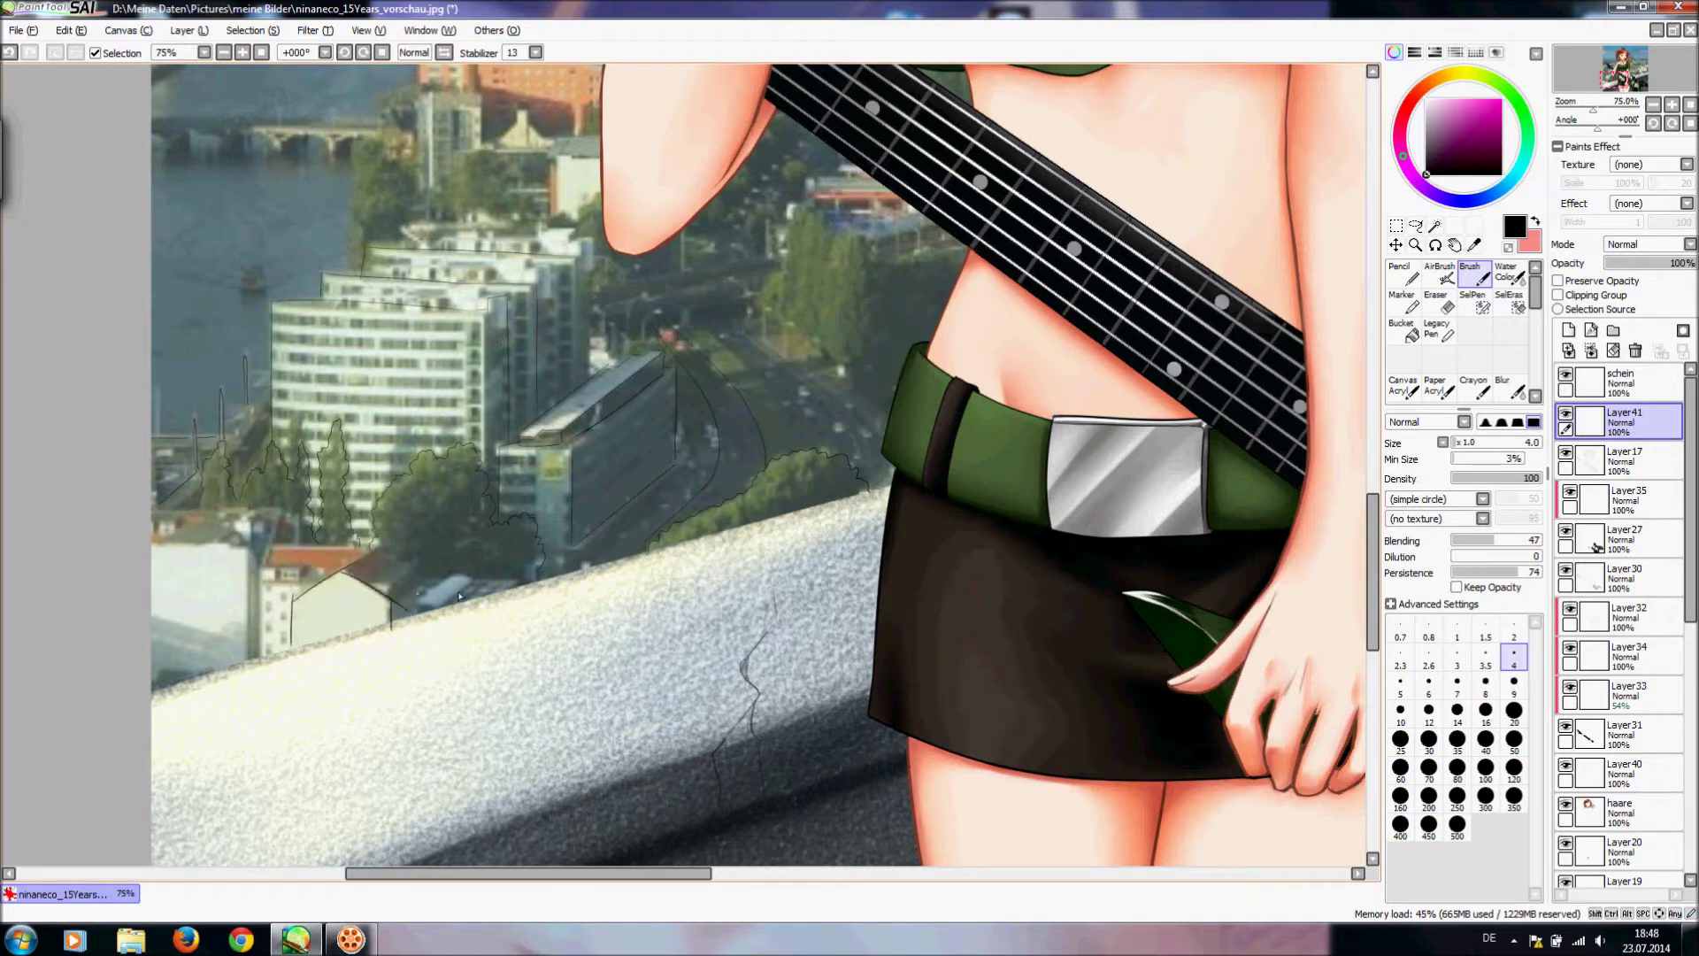
key("e")
left_click_drag(403, 593, 396, 597)
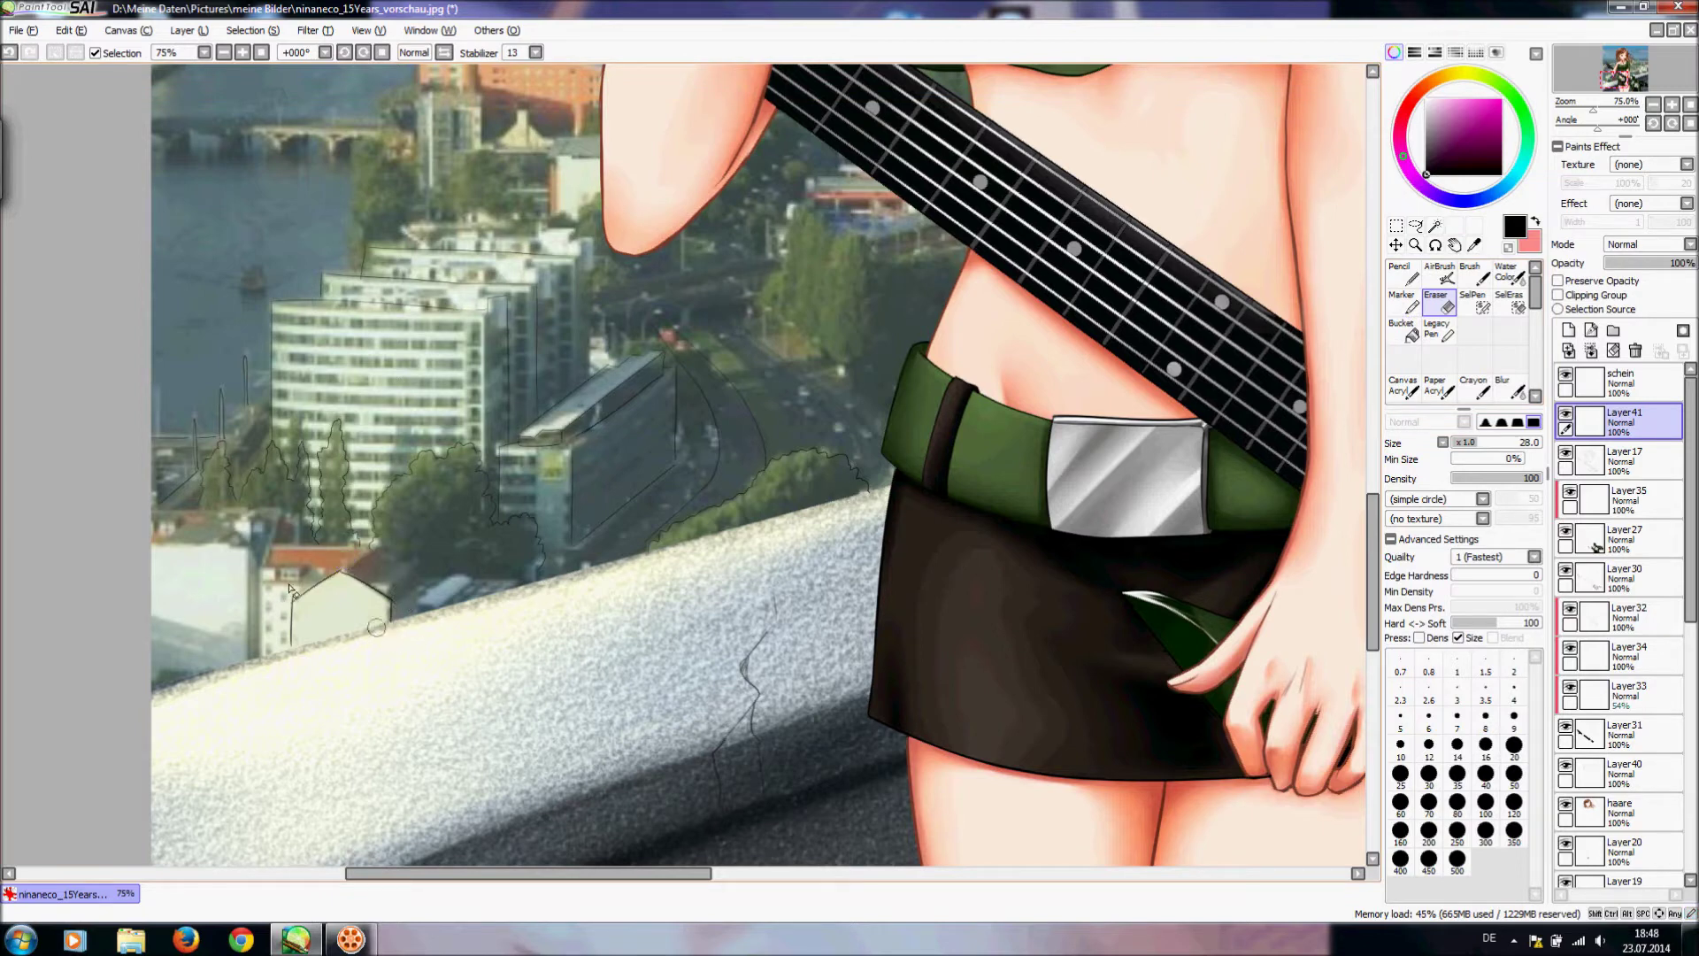
- Trace the vertical corner and front roof edge of the leftmost white building with the Brush
left_click(1483, 281)
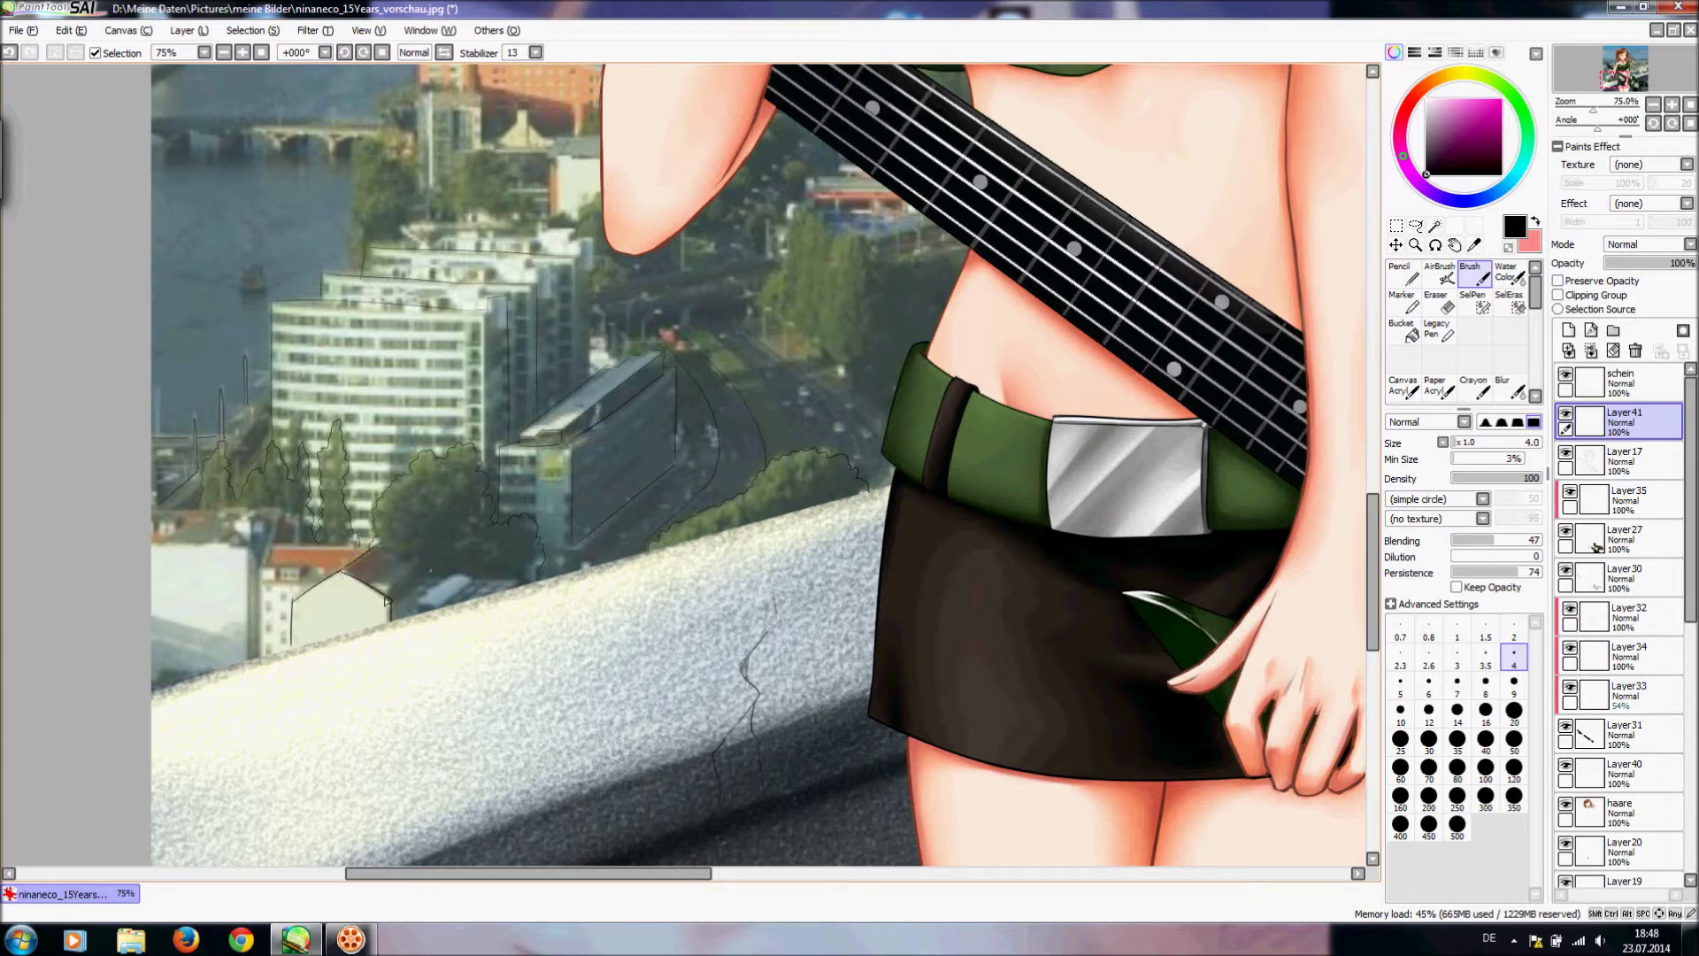
left_click_drag(259, 574, 258, 663)
left_click_drag(258, 575, 266, 550)
mouse_move(249, 550)
left_mouse_down()
mouse_move(250, 662)
mouse_move(254, 308)
mouse_move(313, 197)
left_mouse_up()
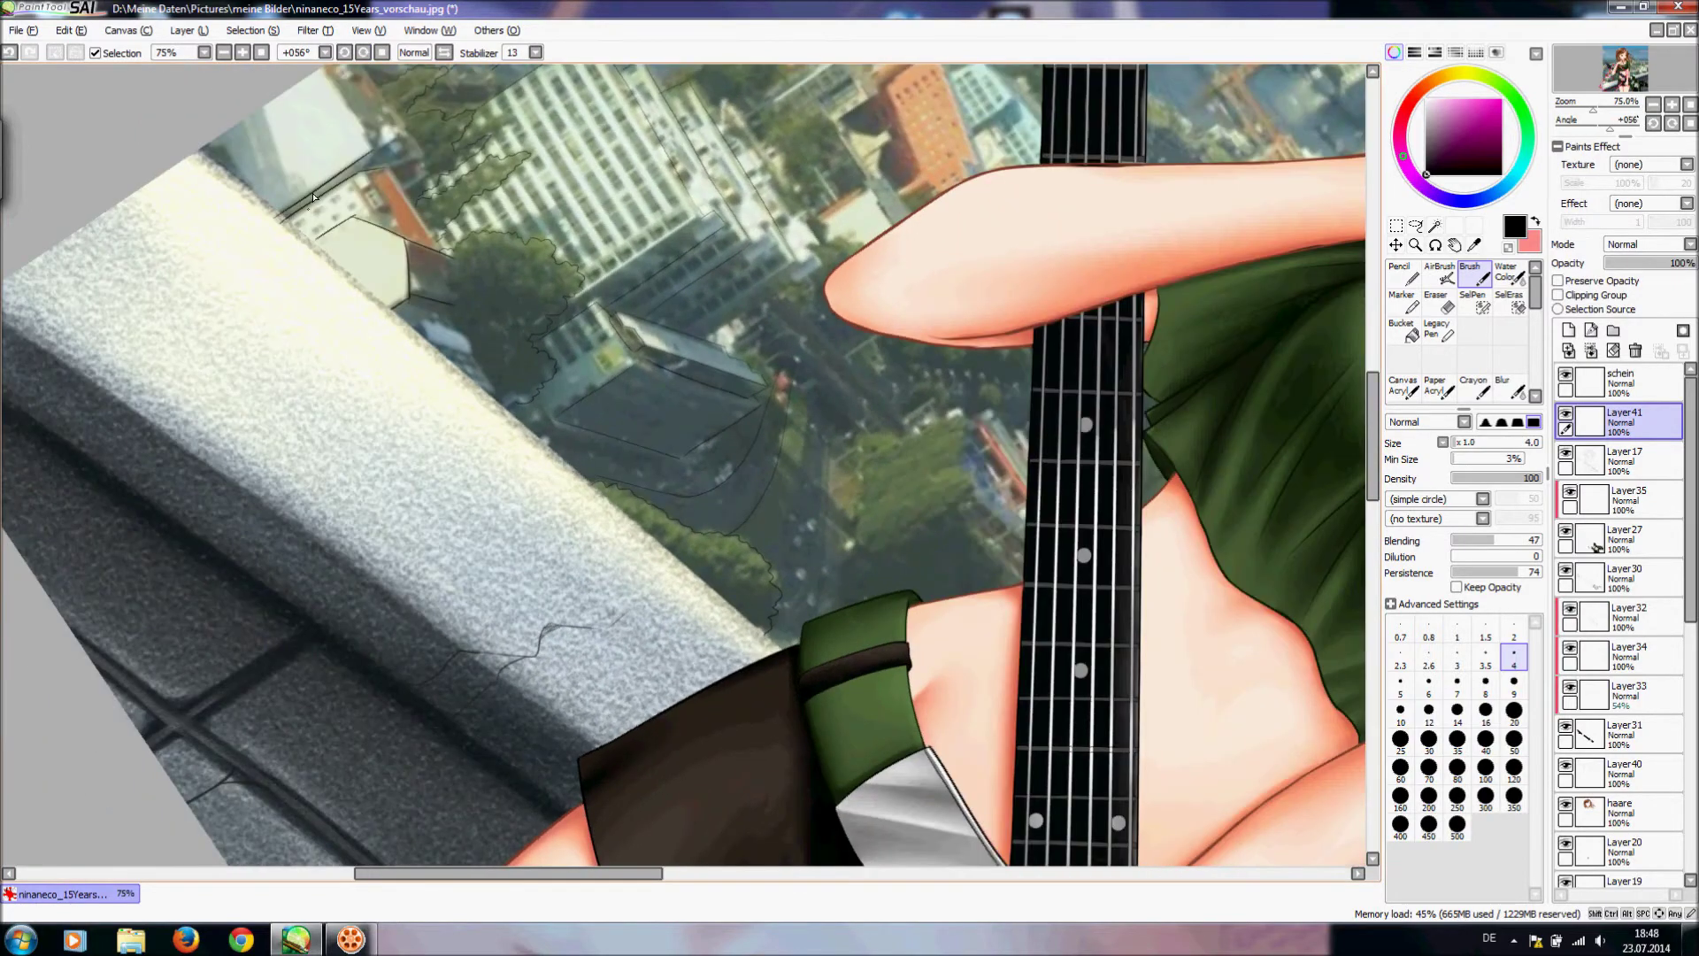
left_click_drag(327, 72, 371, 136)
key("ctrl+z")
left_click_drag(326, 72, 371, 129)
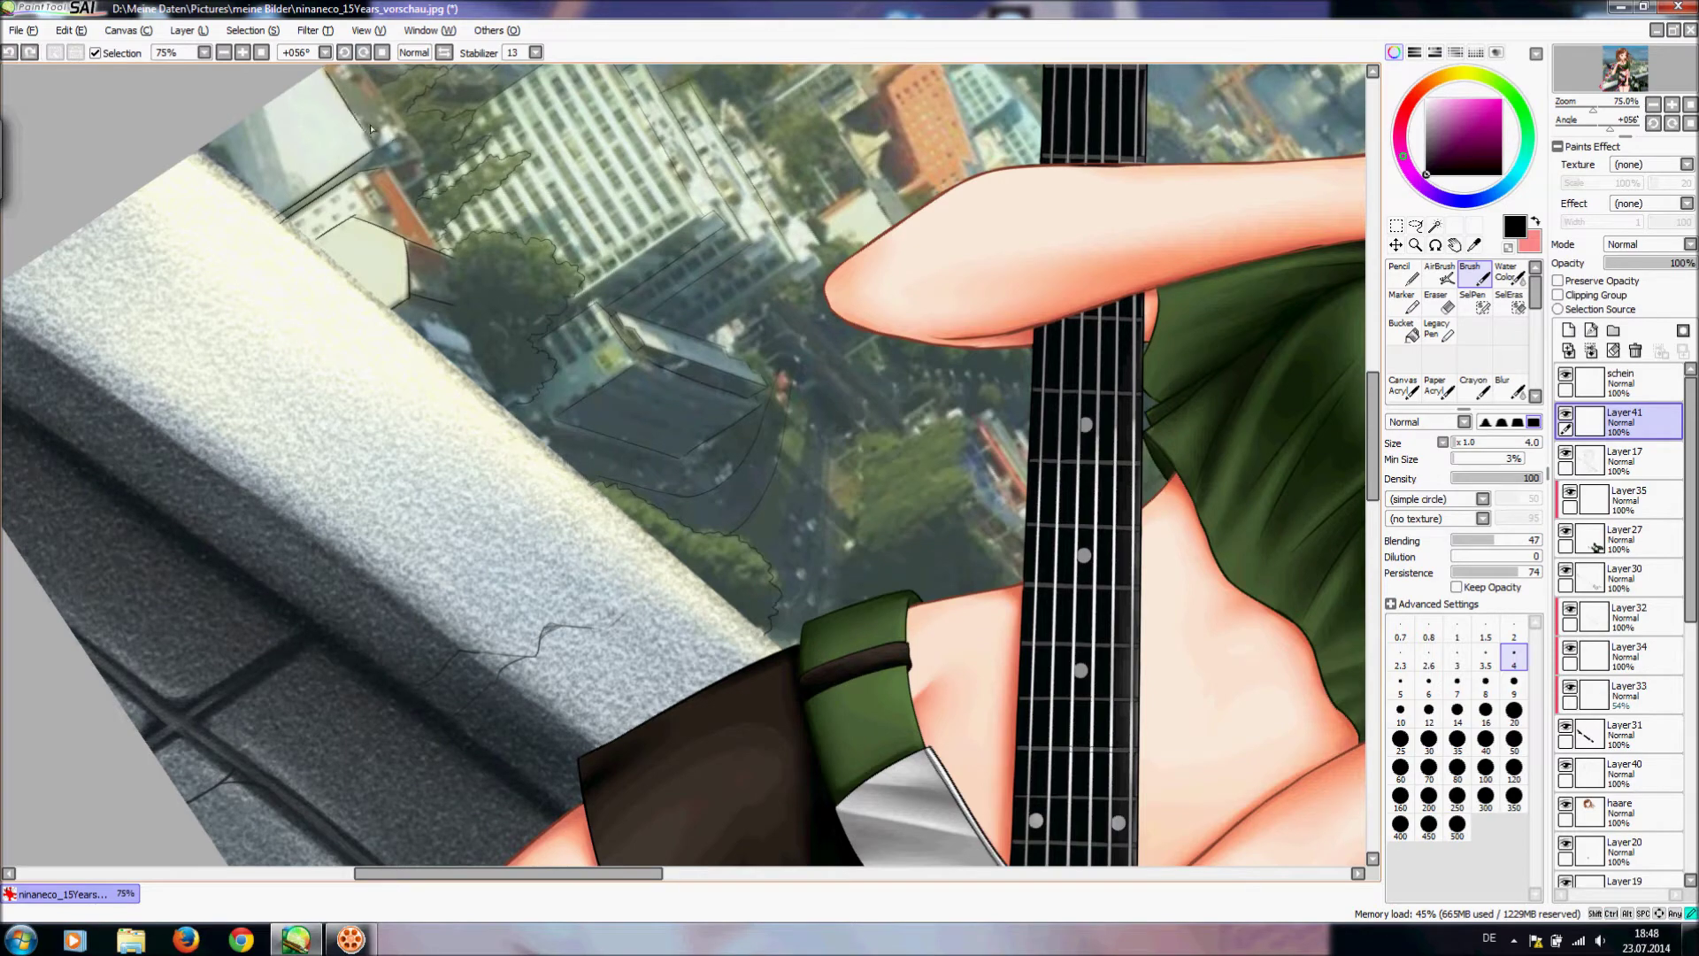
left_click(381, 54)
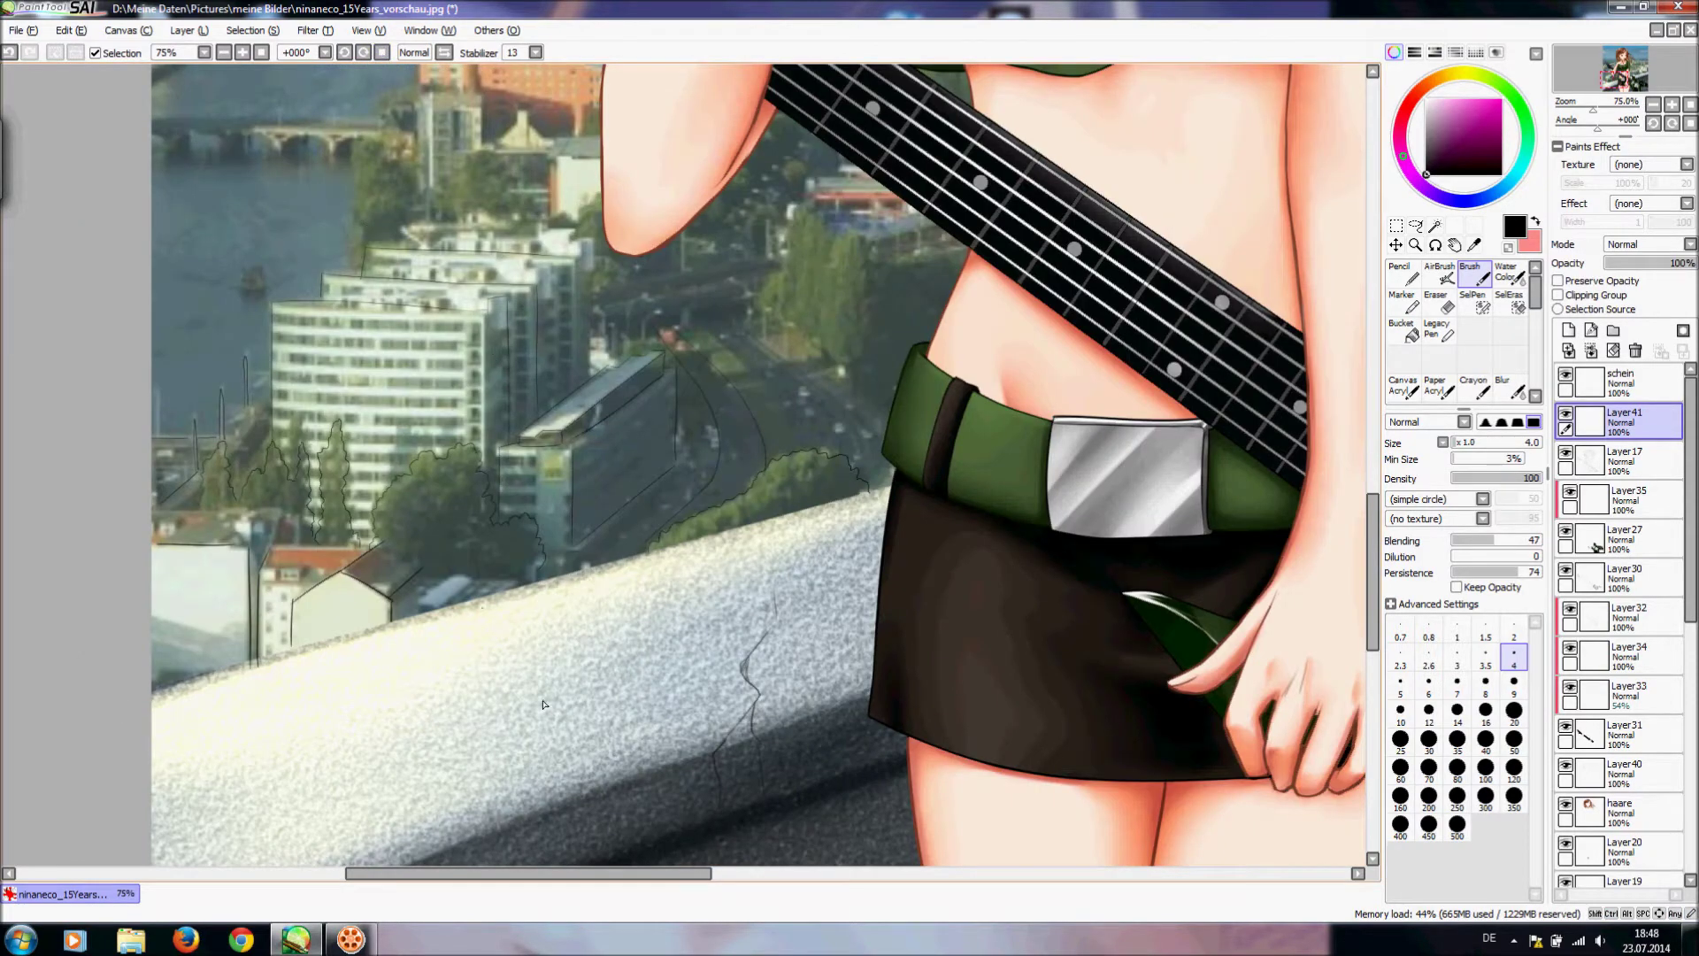
- Trace the rear roof edge of the leftmost white building at 100% zoom with the canvas rotated
left_click_drag(664, 873, 618, 876)
left_click_drag(1371, 531, 1371, 562)
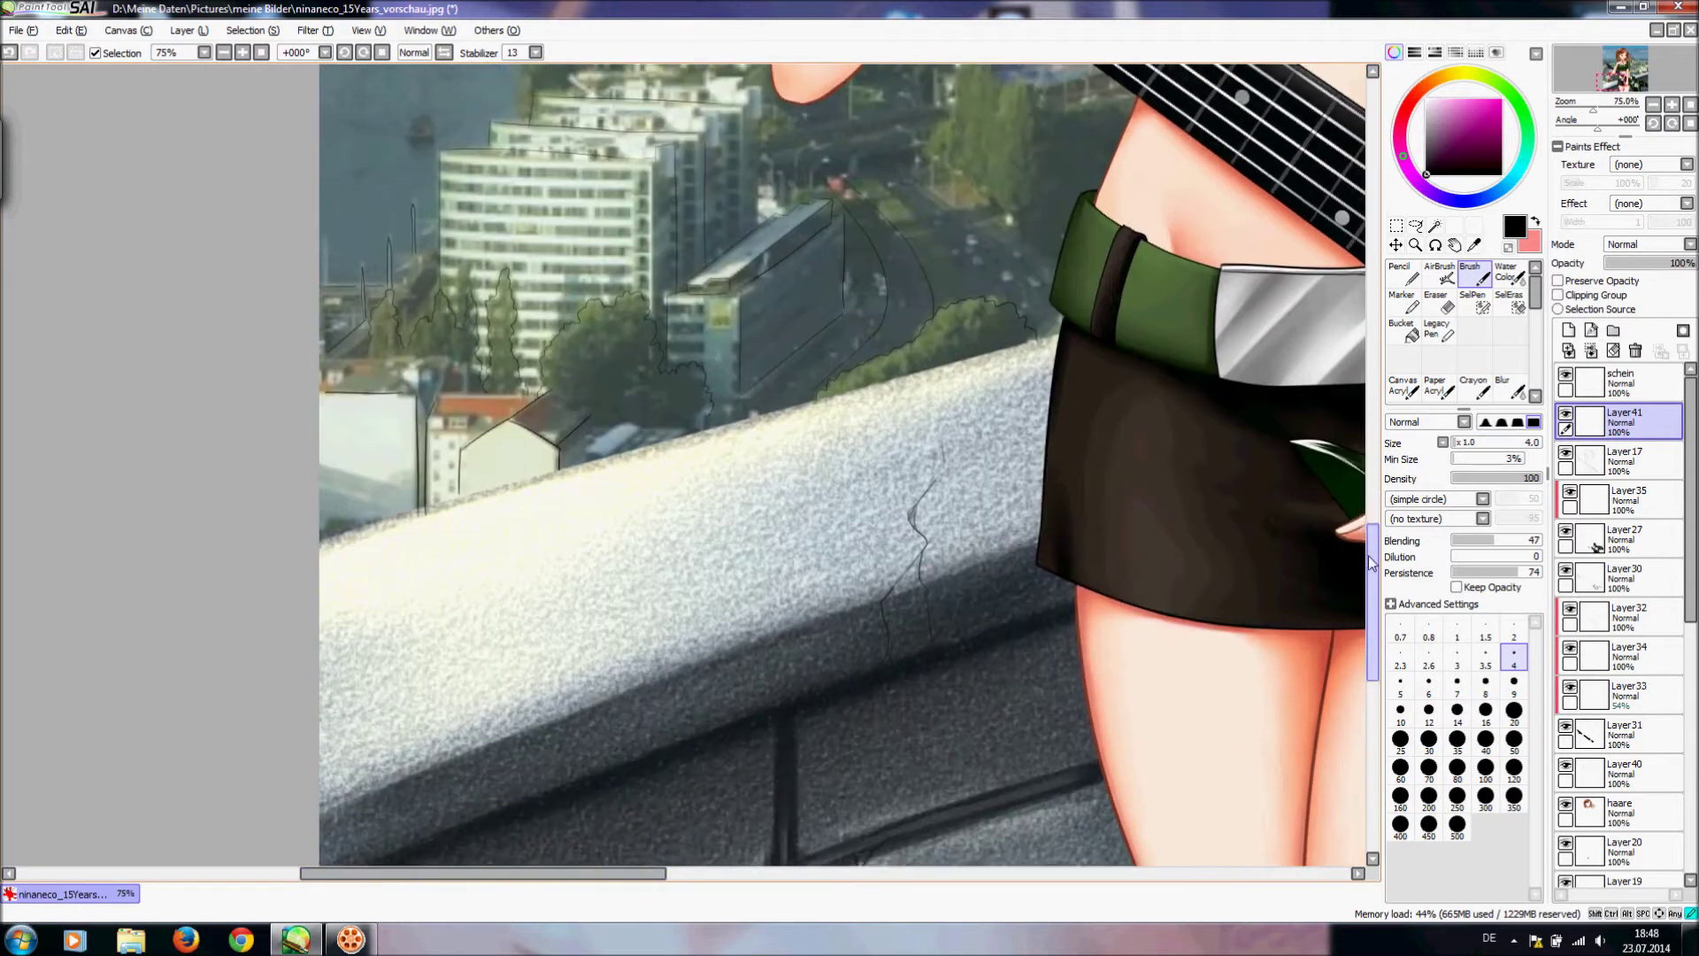
left_click(242, 52)
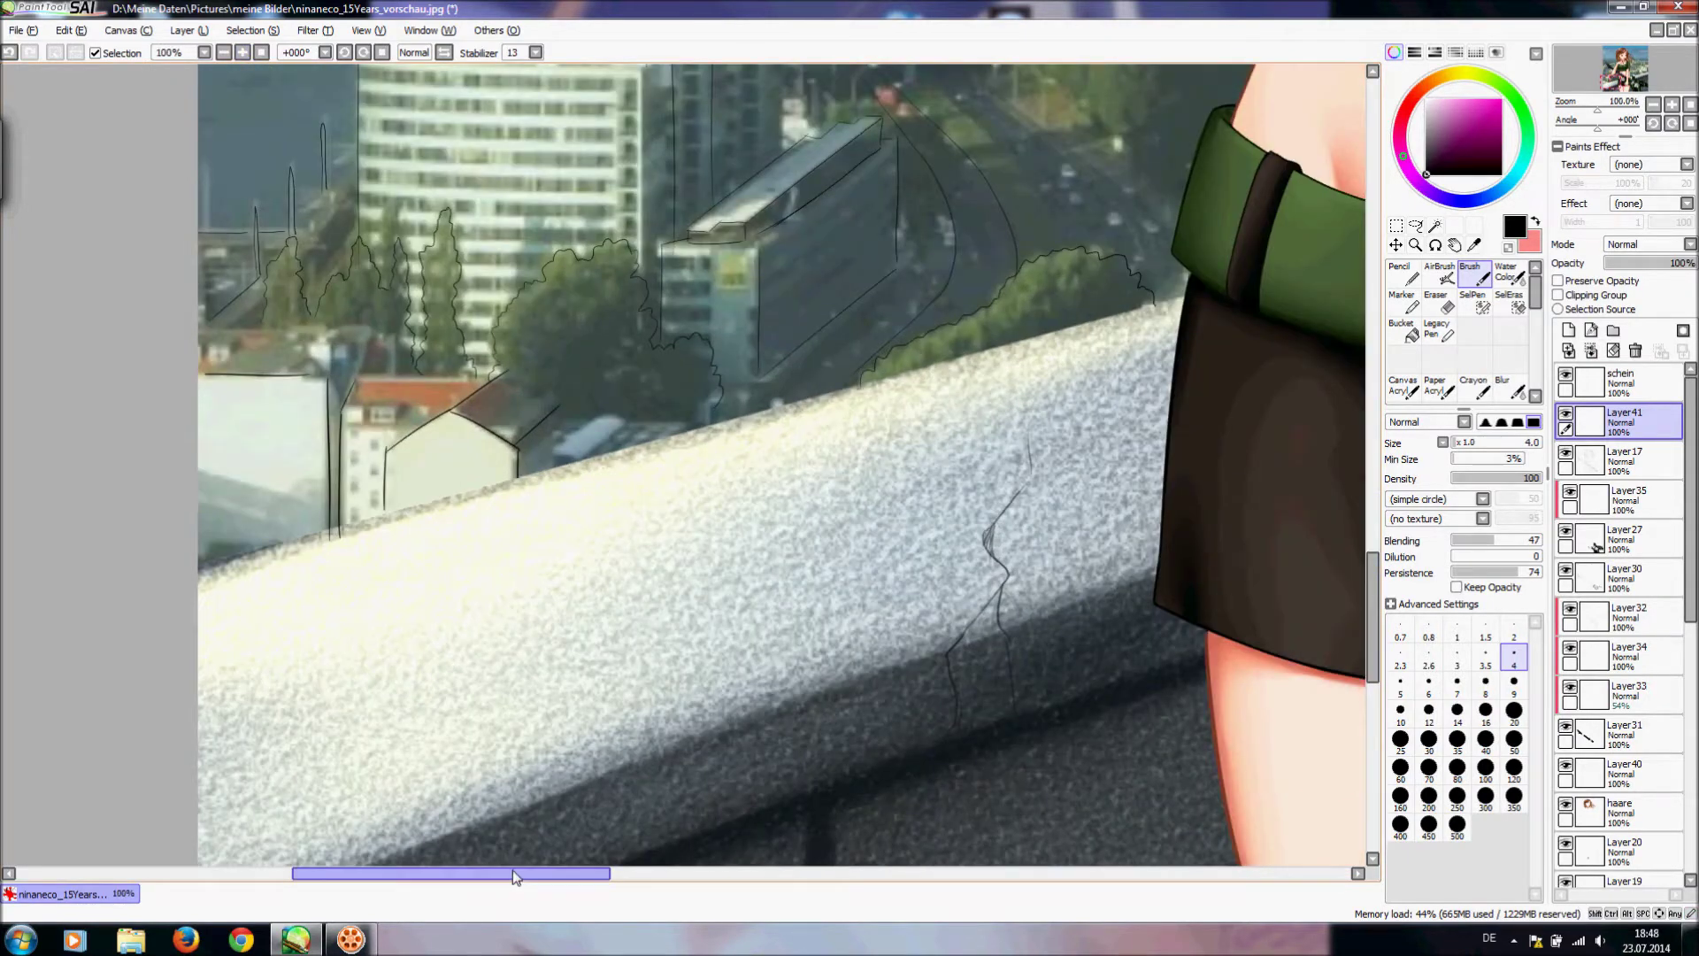
left_click_drag(516, 877, 464, 876)
left_click(344, 53)
left_click(345, 52)
left_click(344, 53)
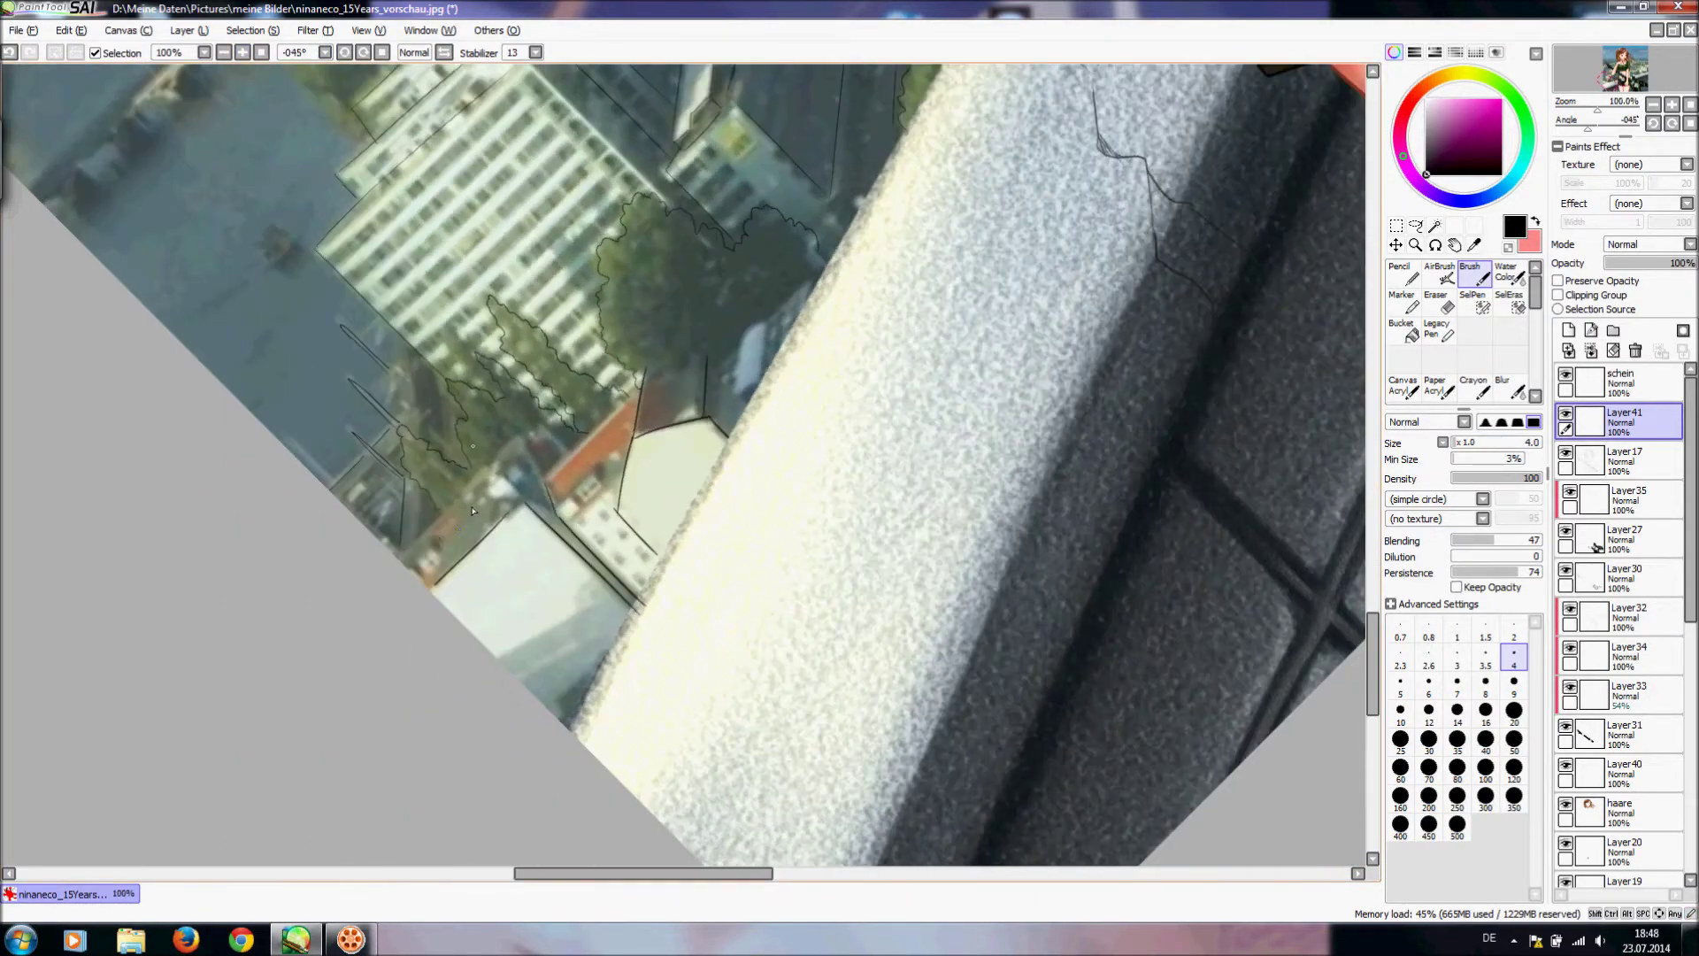
left_click_drag(399, 557, 515, 461)
key("ctrl+z")
mouse_move(498, 462)
left_mouse_down()
mouse_move(527, 515)
mouse_move(535, 490)
left_mouse_up()
left_click(382, 53)
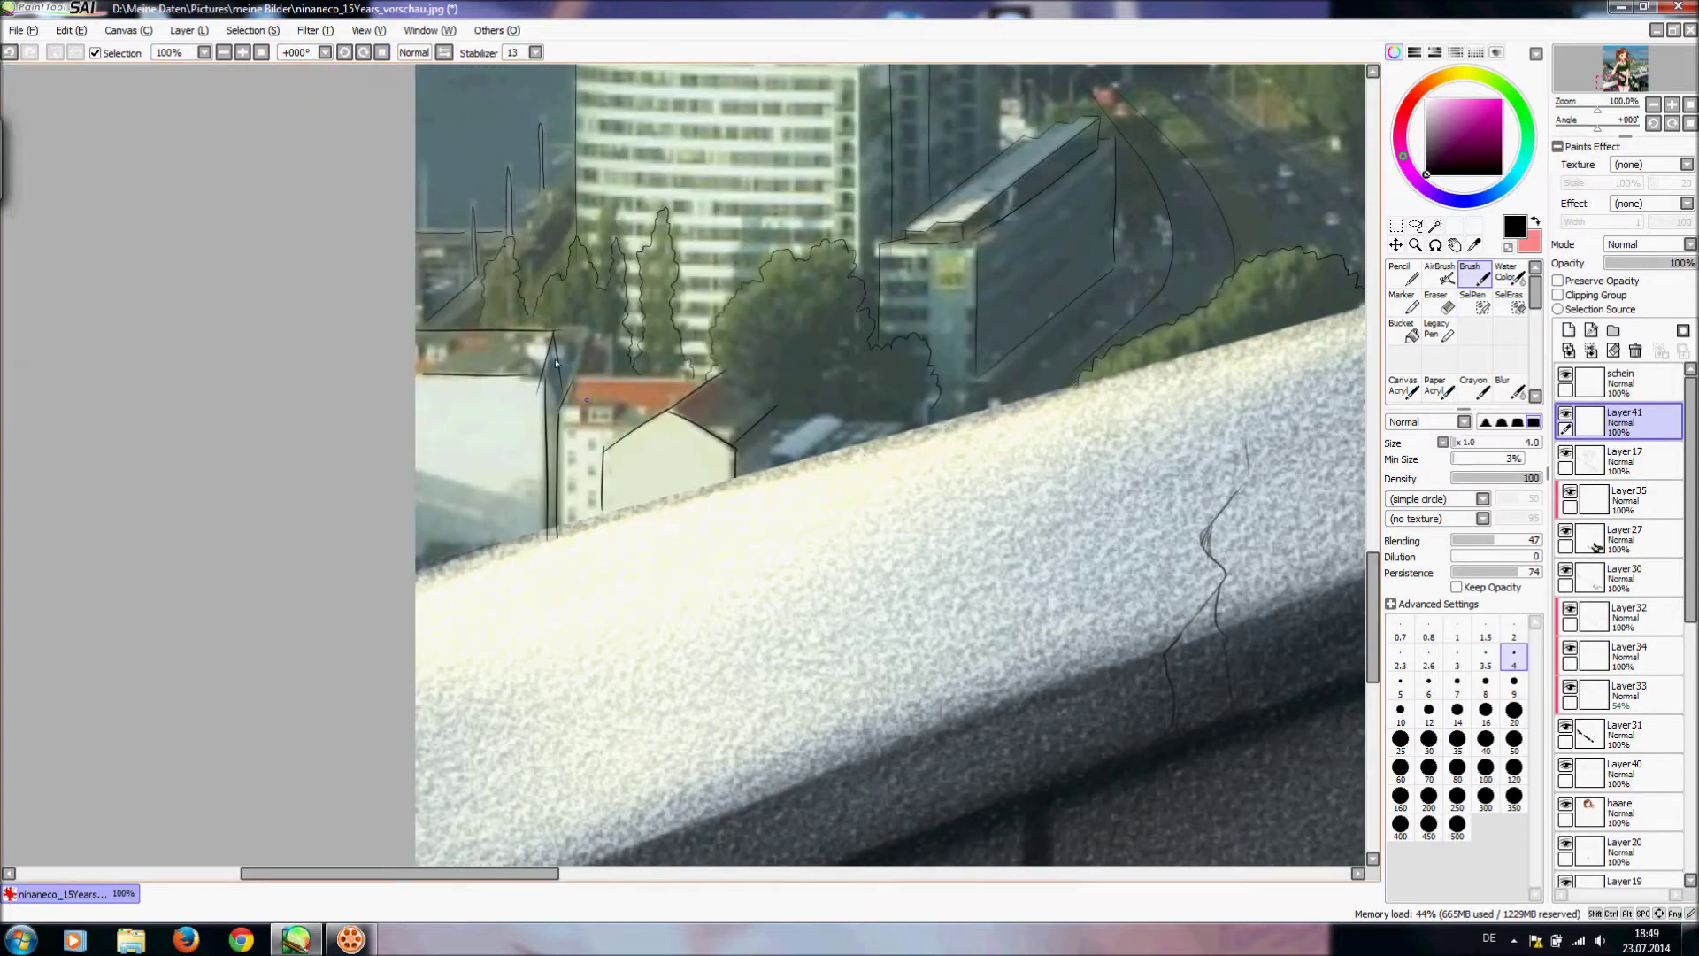
- Redraw the short slanted line at the right end of the leftmost building's roof
key("ctrl+z")
left_click_drag(563, 395, 588, 329)
key("ctrl+z")
left_click_drag(562, 400, 587, 327)
- Trace the roof lines of the red-roofed house beside the white building, undoing the misplaced strokes
left_click(344, 53)
mouse_move(431, 467)
left_mouse_down()
mouse_move(531, 403)
mouse_move(601, 392)
mouse_move(567, 413)
mouse_move(595, 419)
mouse_move(669, 370)
left_mouse_up()
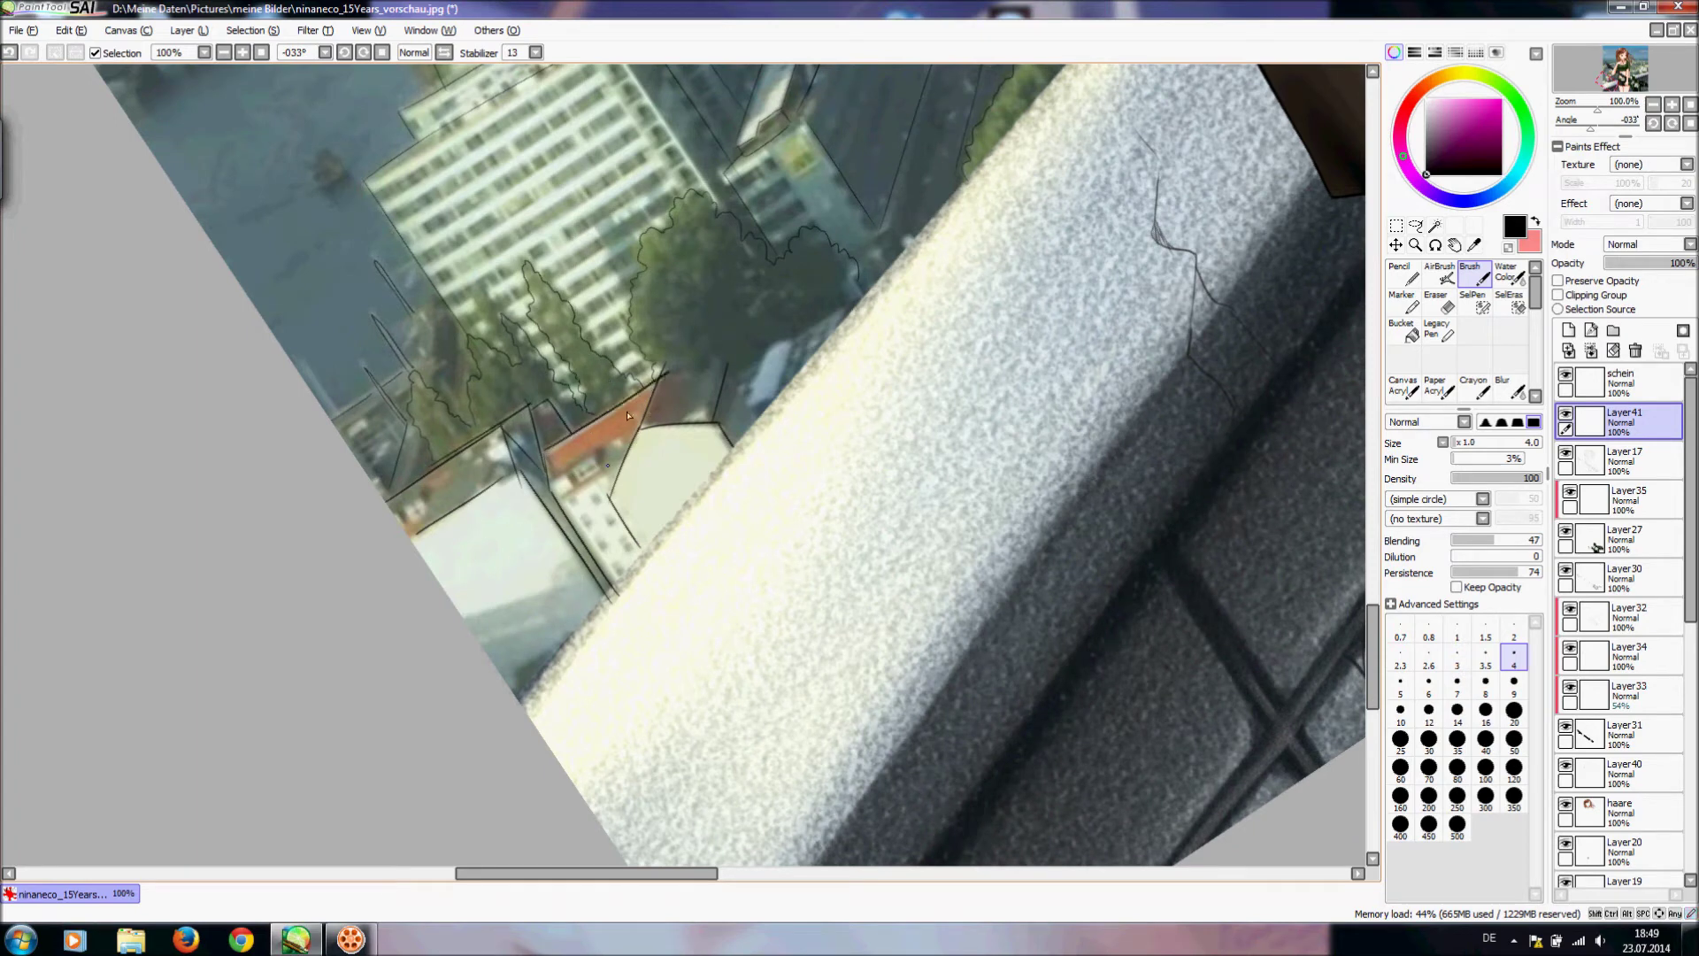
left_click_drag(561, 498, 624, 460)
key("ctrl+z")
key("ctrl+z")
left_click(381, 52)
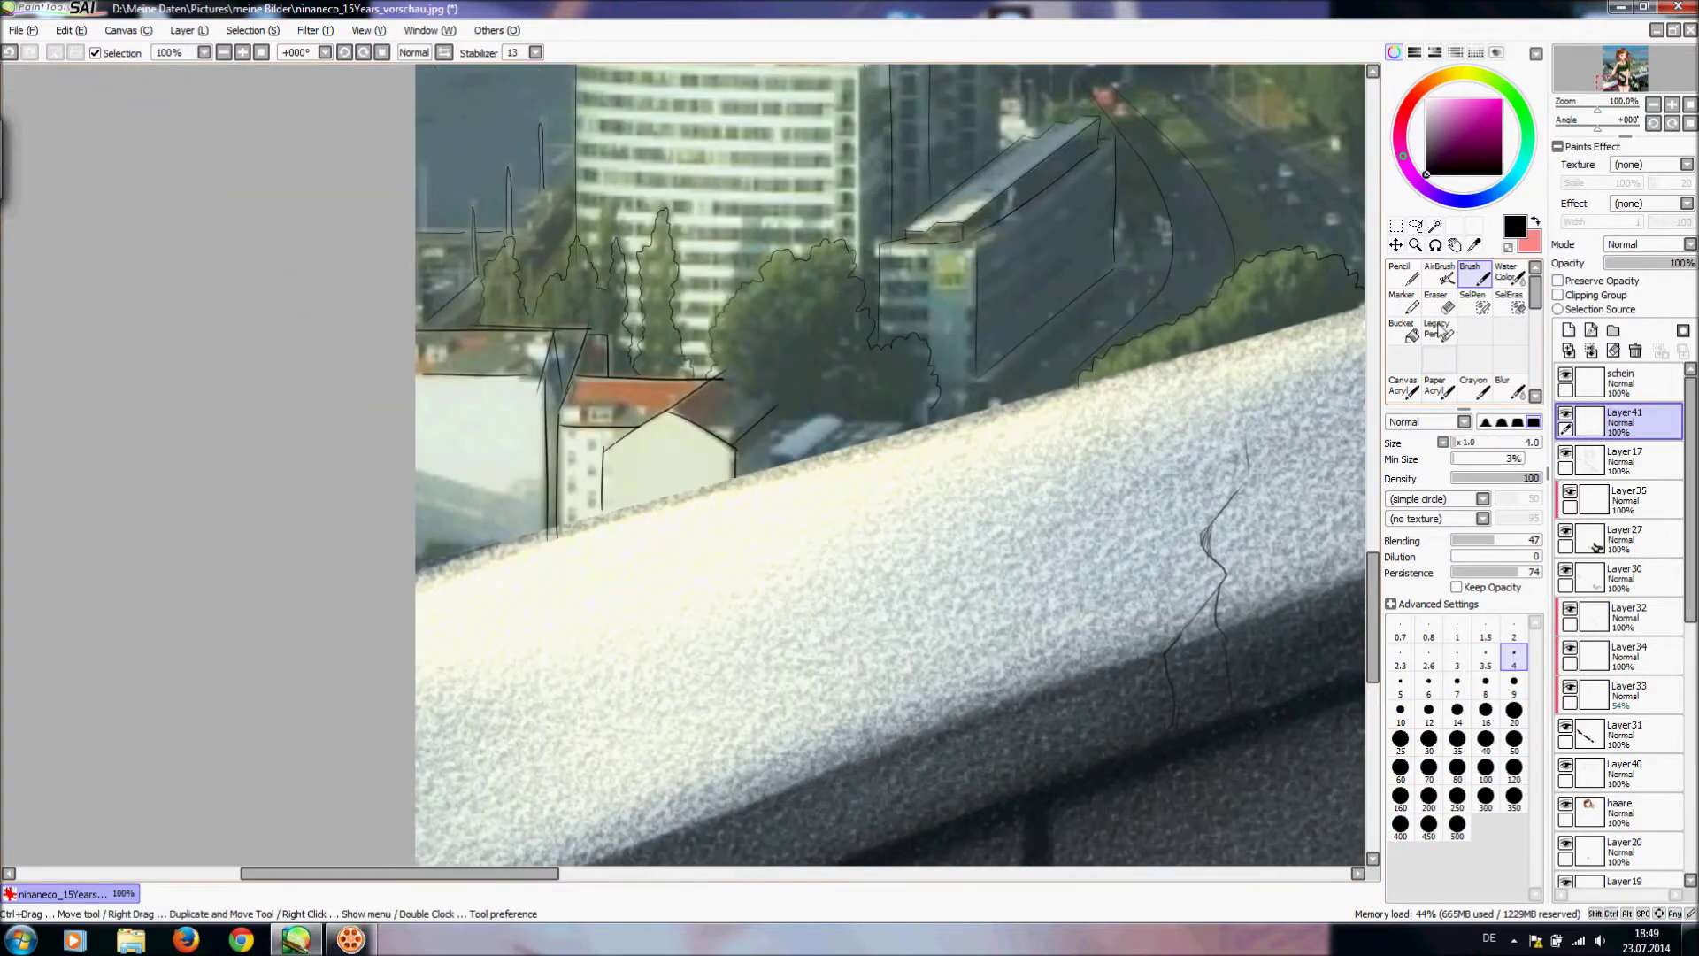
- Erase the overshooting end of the red-roofed house's roof line and return to the Brush
key("e")
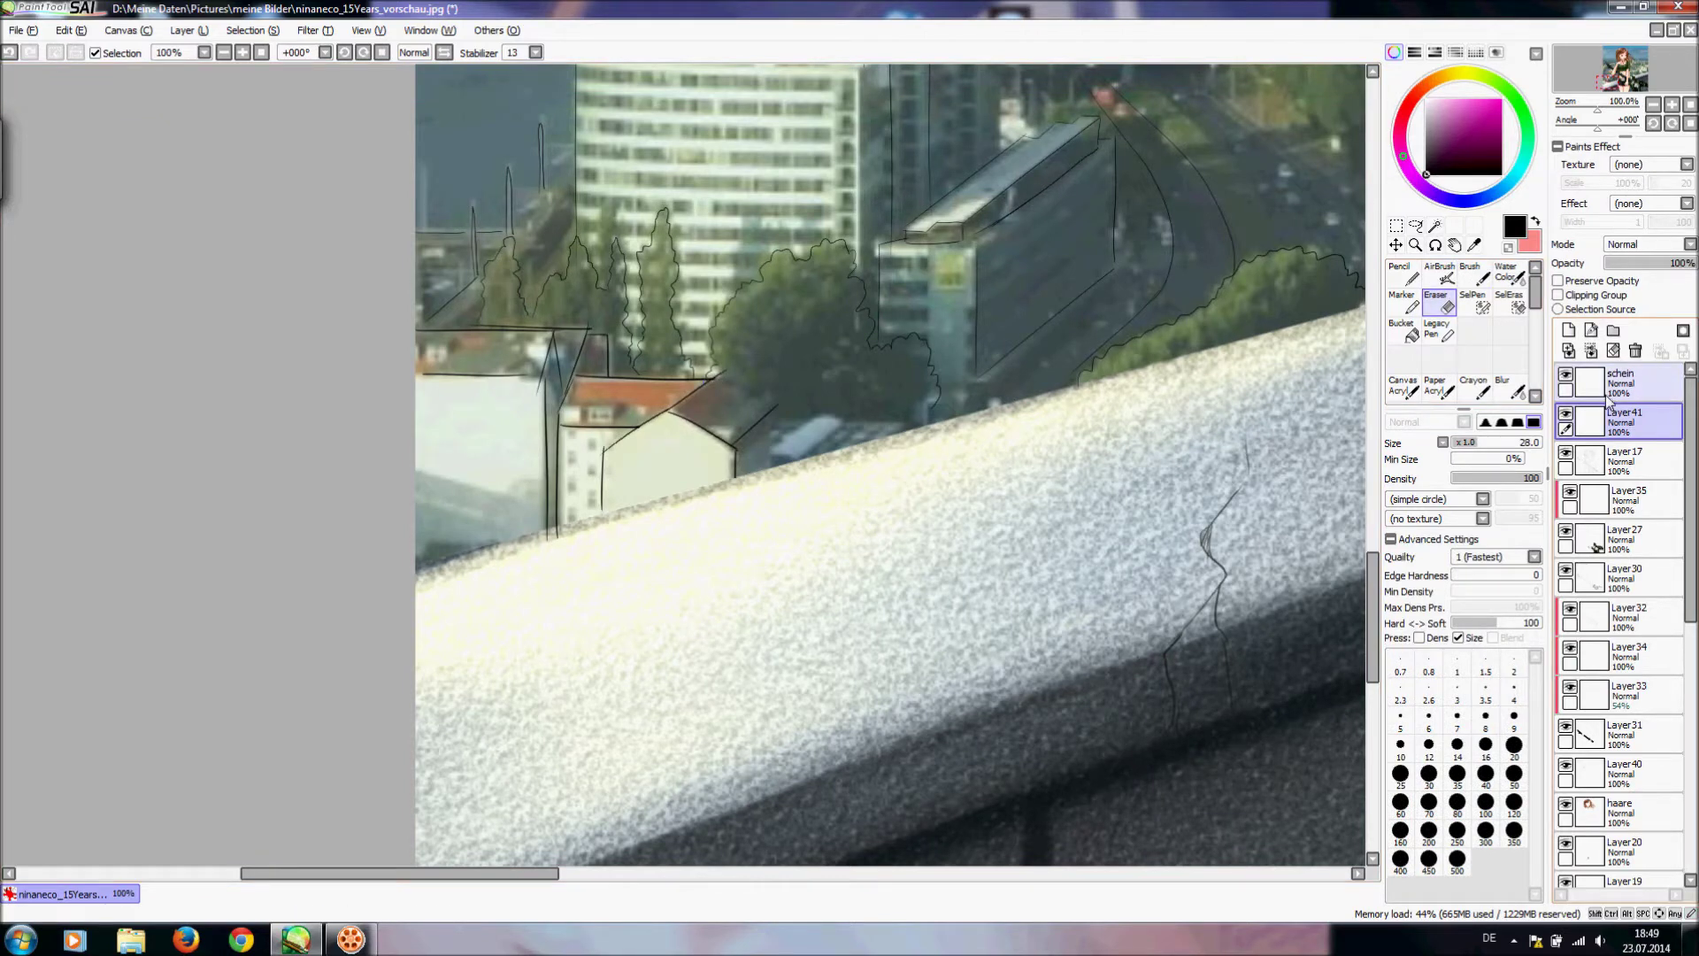
left_click(1474, 274)
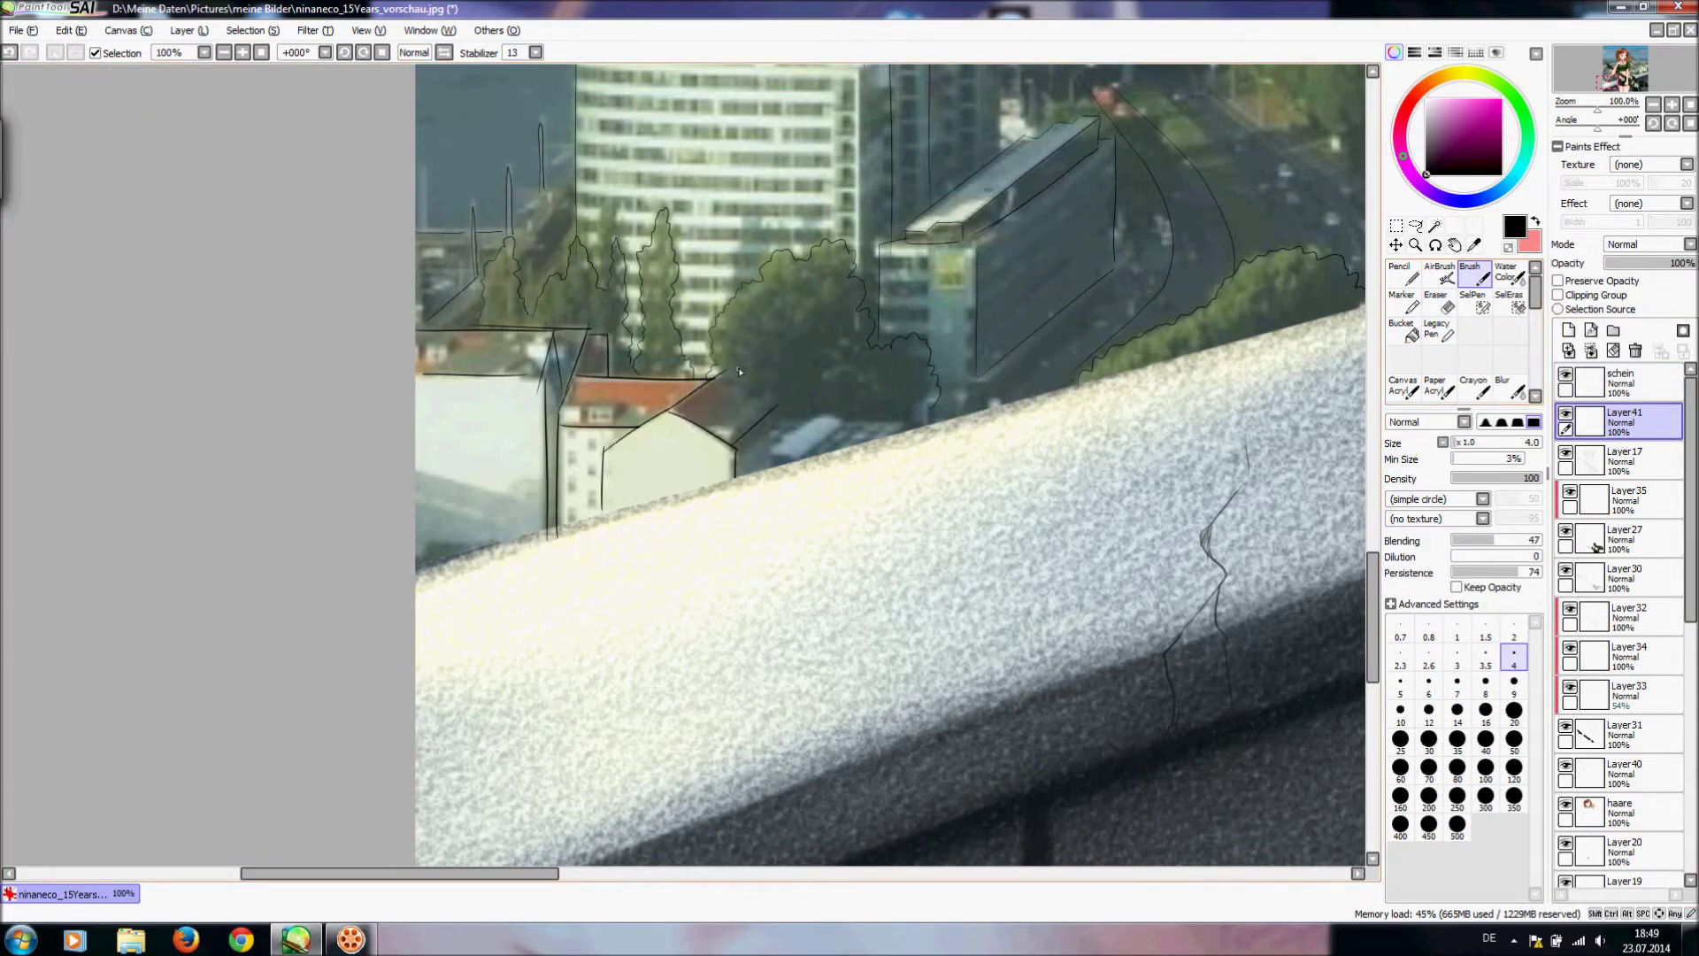
- Trace the arches of the stone bridge over the river with the size 4 Brush, undoing the misplaced strokes
left_click_drag(1373, 570, 1373, 544)
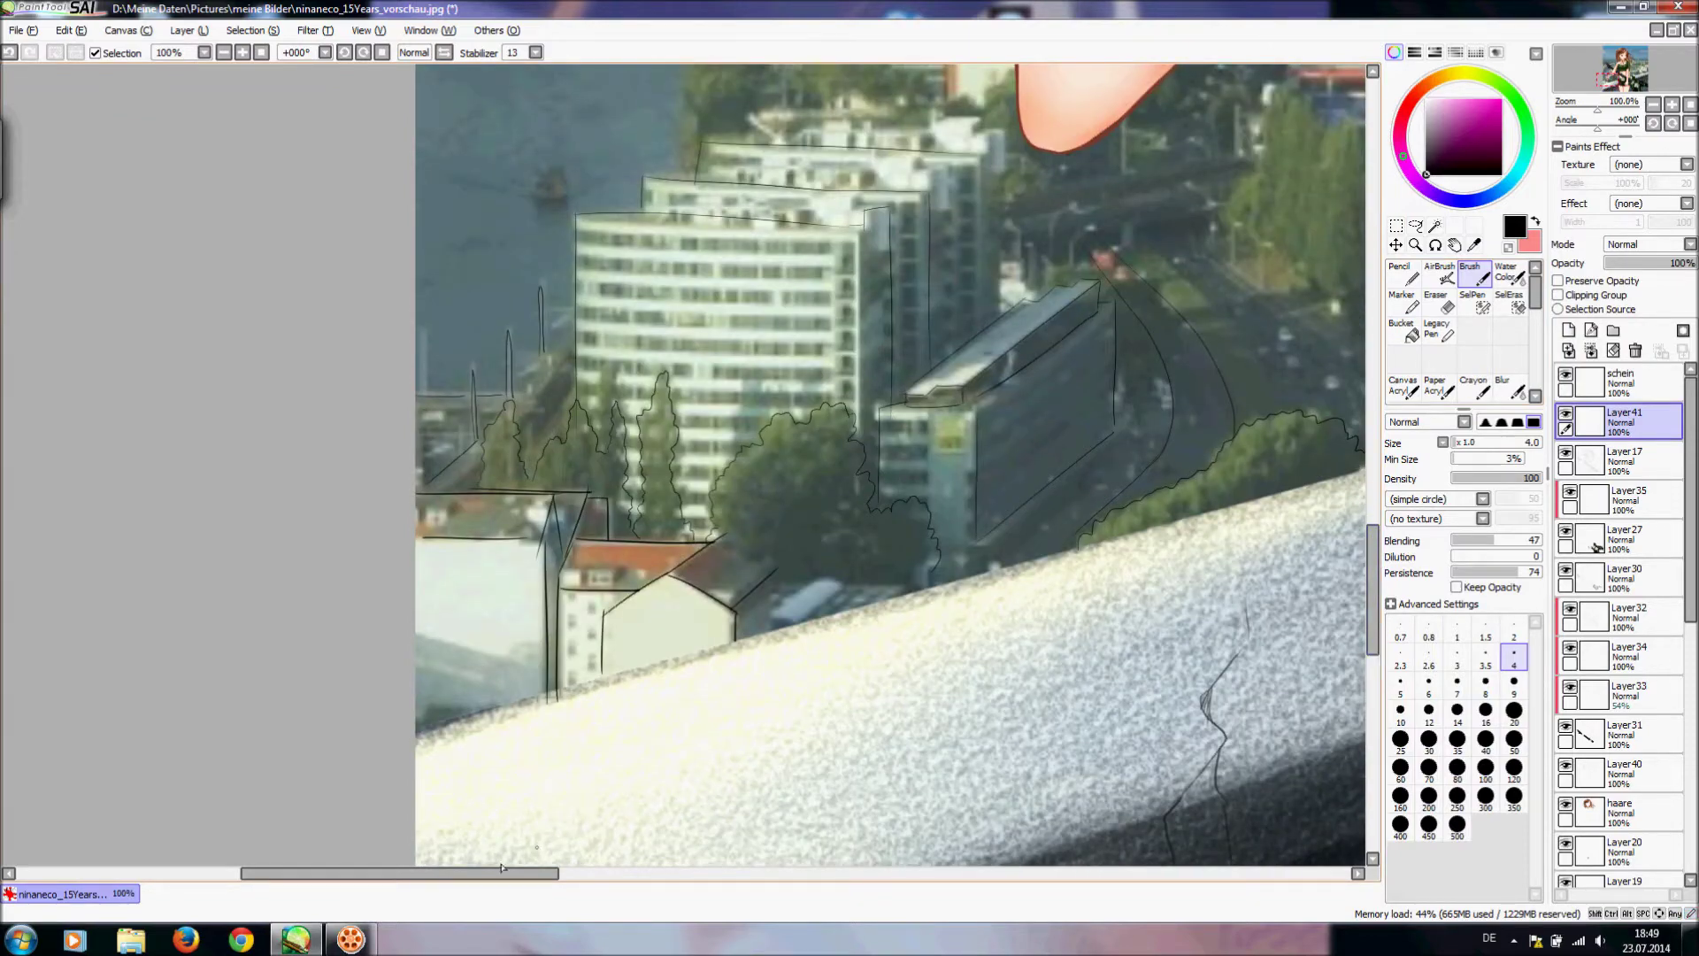
left_click_drag(513, 876, 605, 892)
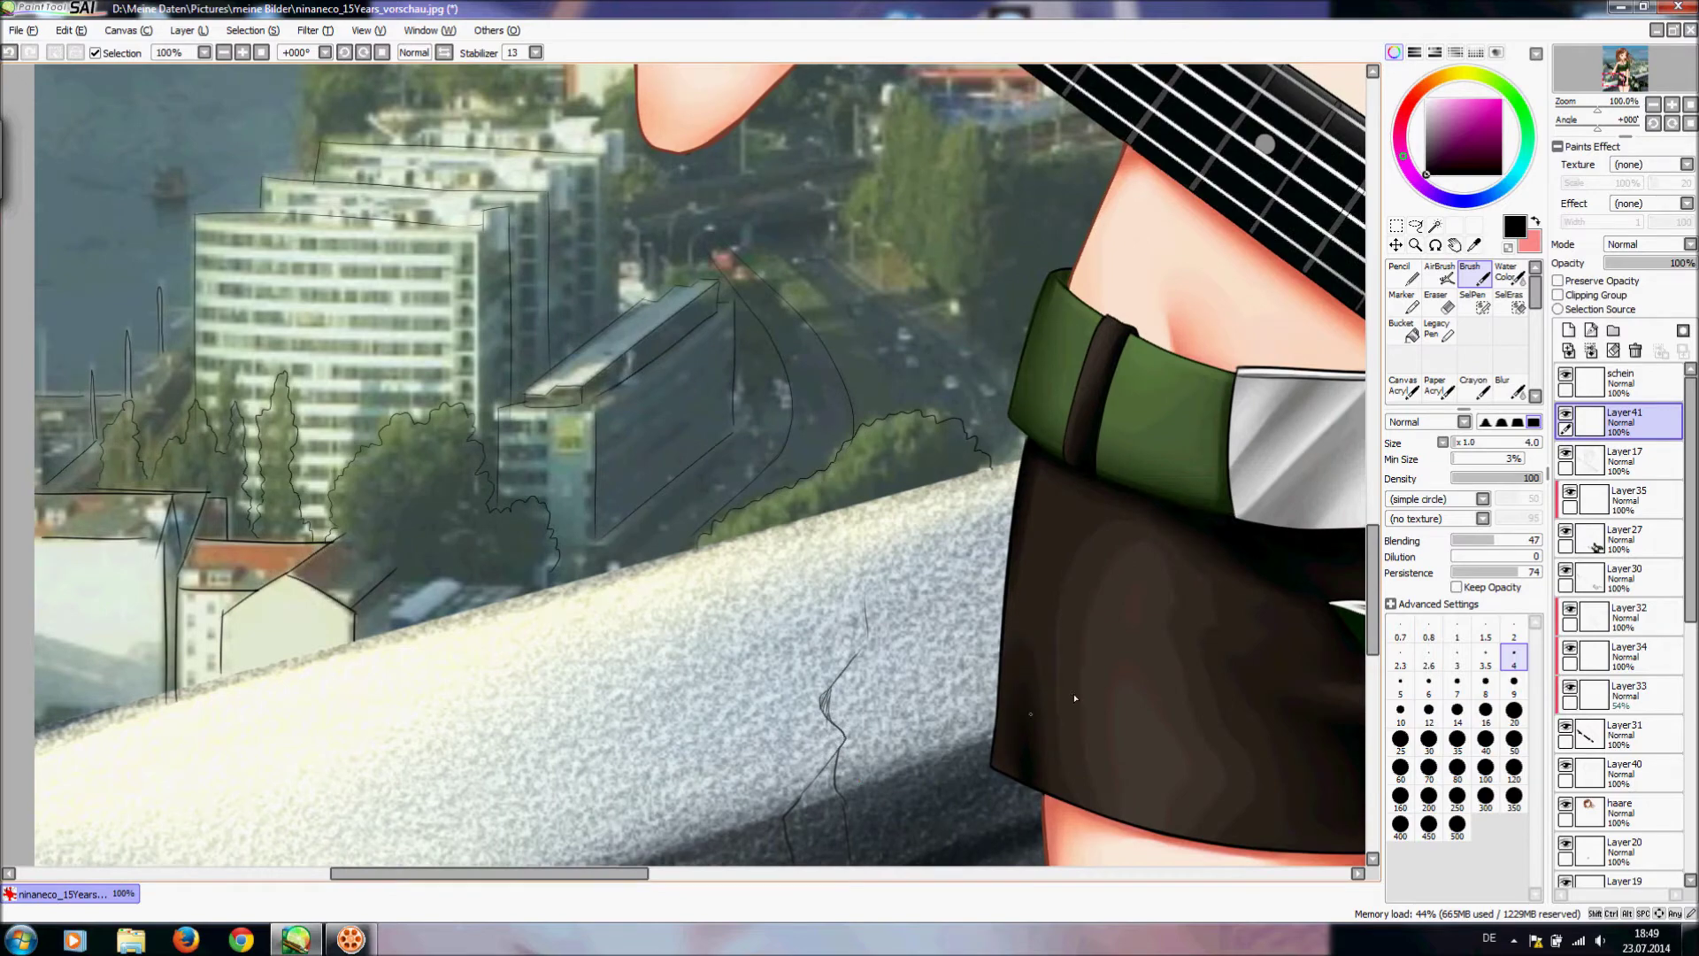
left_click_drag(1375, 572, 1390, 524)
left_click_drag(542, 877, 495, 877)
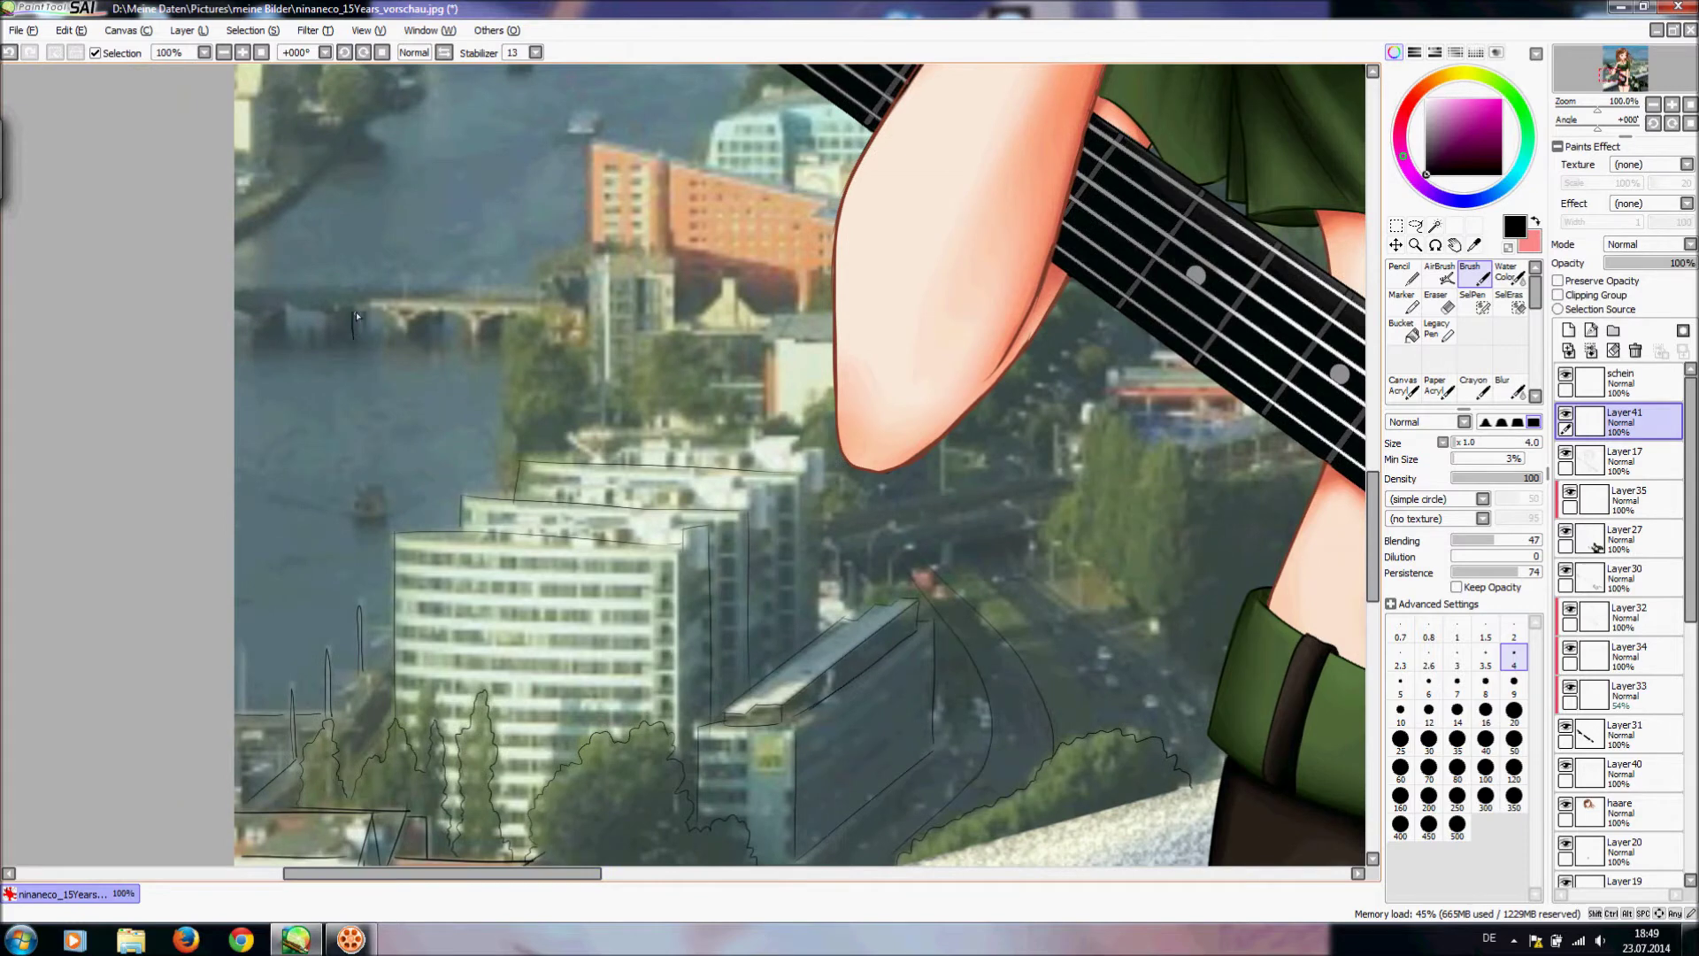
mouse_move(352, 338)
left_mouse_down()
mouse_move(356, 310)
mouse_move(391, 316)
mouse_move(393, 338)
mouse_move(459, 317)
mouse_move(469, 343)
mouse_move(516, 306)
left_mouse_up()
key("ctrl+z")
left_click(345, 53)
left_click(345, 52)
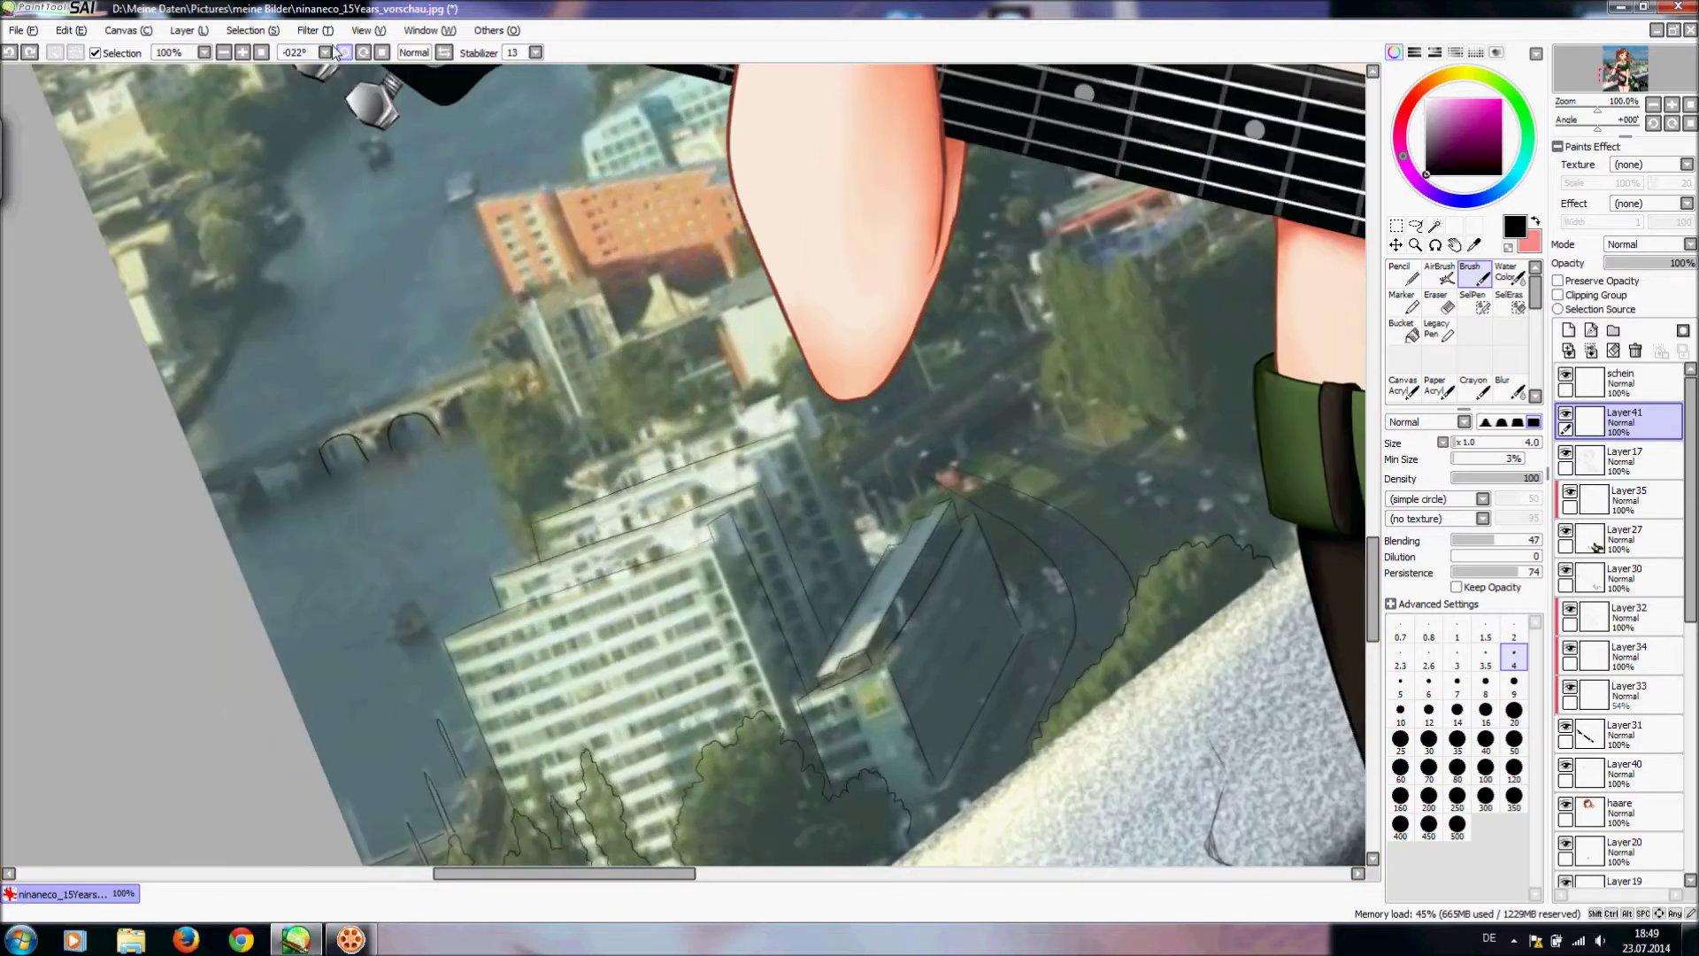
left_click(345, 52)
key("ctrl+z")
key("ctrl+z")
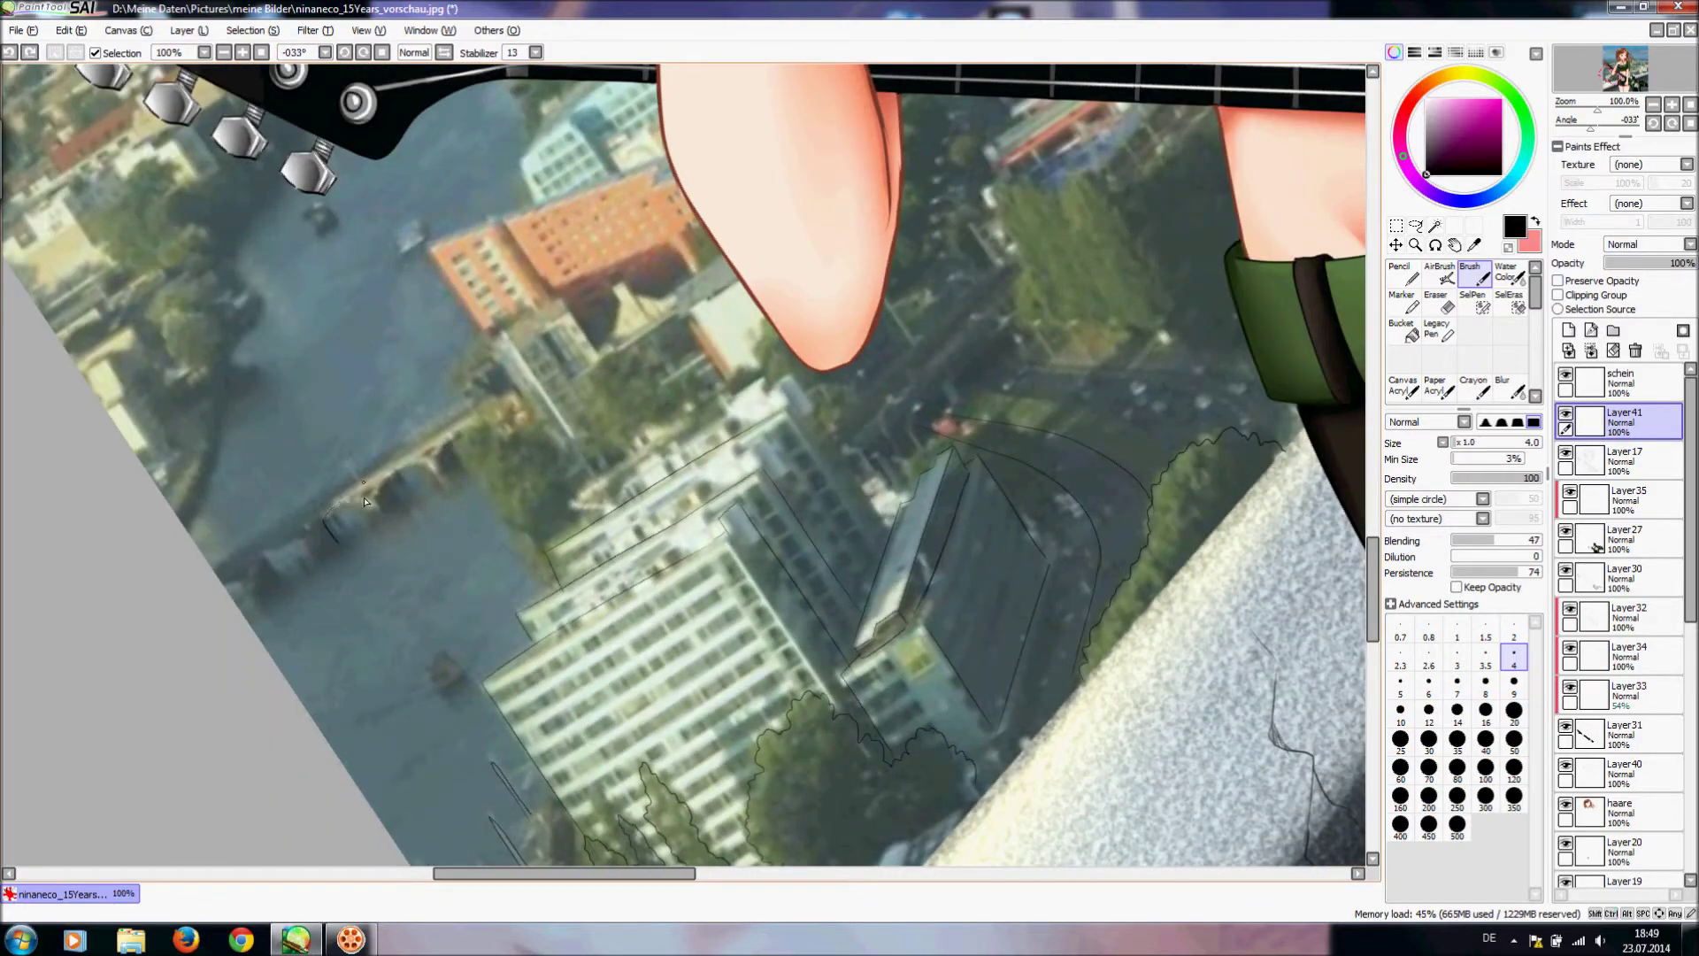
mouse_move(331, 542)
left_mouse_down()
mouse_move(359, 499)
mouse_move(350, 510)
mouse_move(386, 512)
mouse_move(385, 485)
mouse_move(418, 470)
mouse_move(441, 486)
mouse_move(469, 430)
left_mouse_up()
left_click_drag(263, 592, 303, 541)
- Draw the bridge's piers and their bases at the waterline between the traced arches
left_click(381, 52)
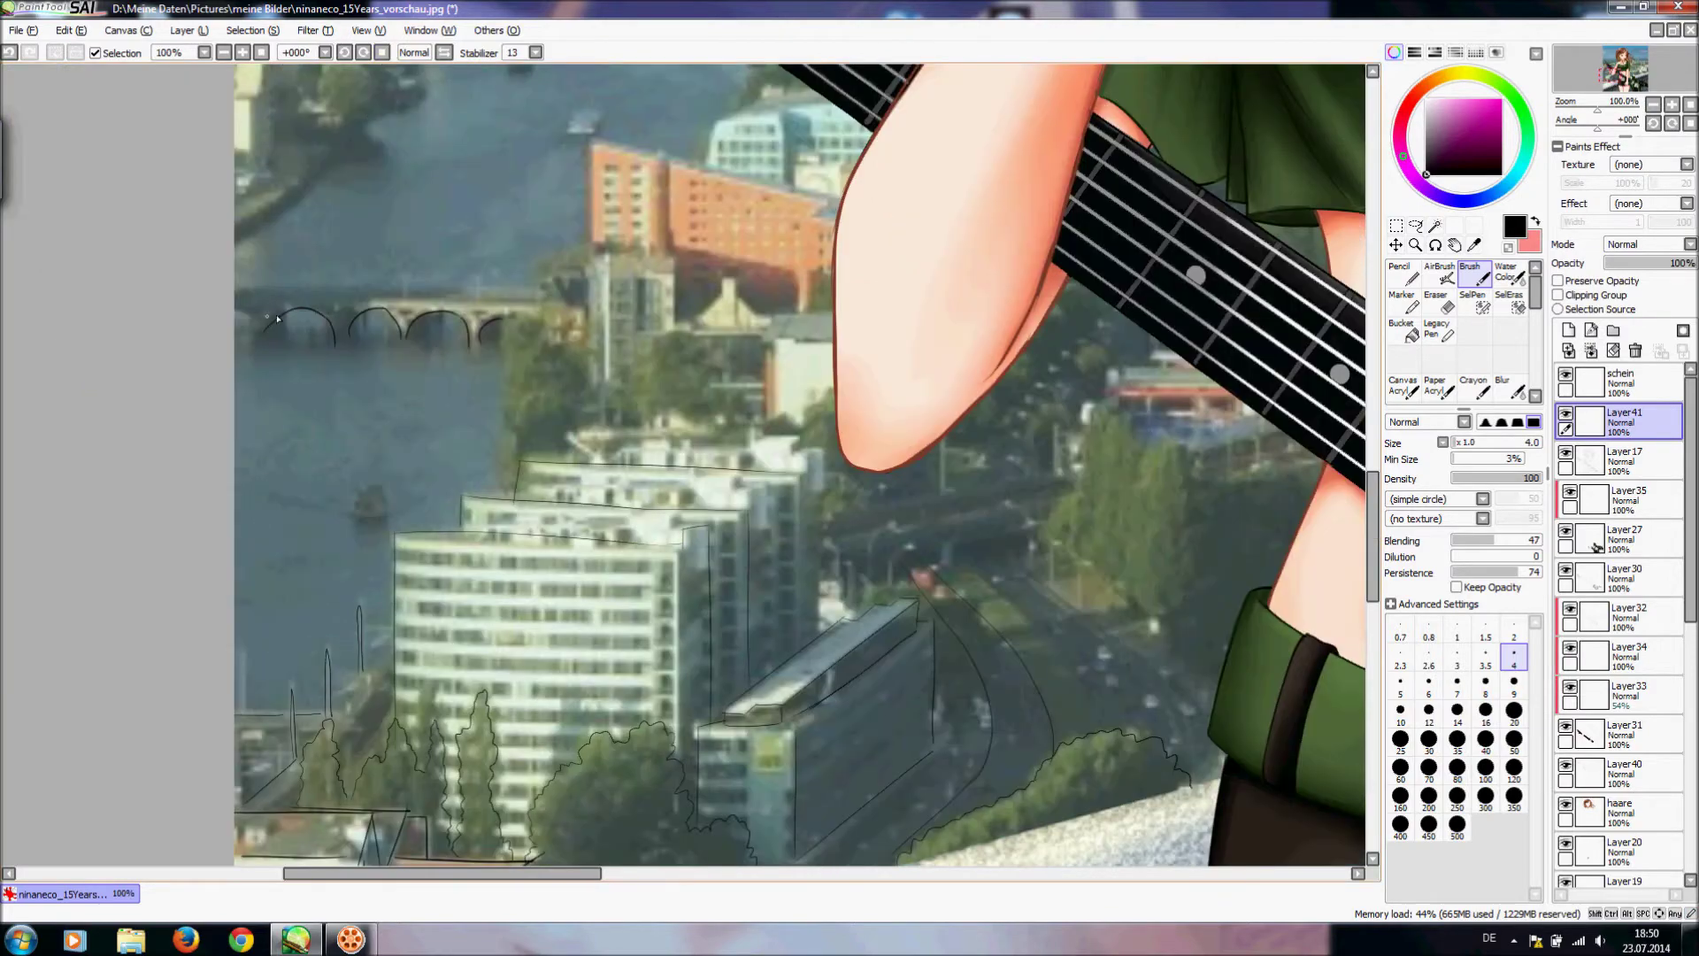
mouse_move(289, 310)
left_mouse_down()
mouse_move(252, 349)
mouse_move(313, 278)
mouse_move(333, 363)
mouse_move(244, 357)
mouse_move(411, 313)
mouse_move(388, 351)
mouse_move(432, 315)
left_mouse_up()
left_click_drag(458, 321, 458, 348)
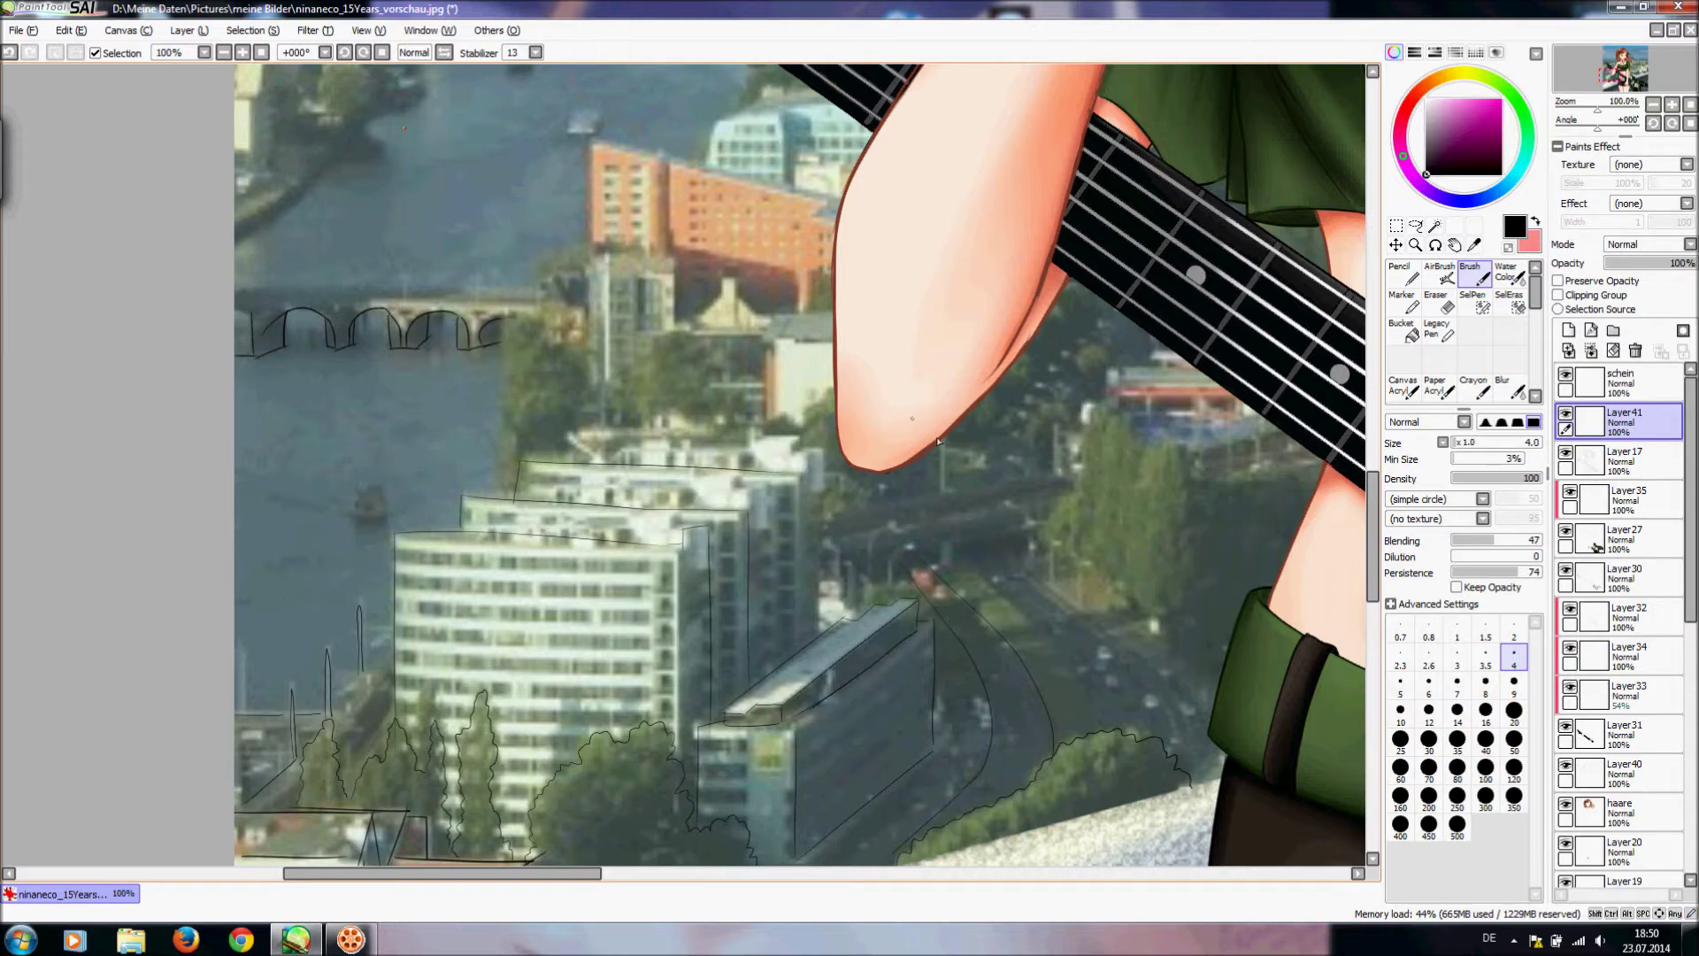
- Trace the lower and upper edges of the bridge deck as two long parallel lines above the arches
left_click(344, 53)
left_click(344, 52)
left_click(344, 52)
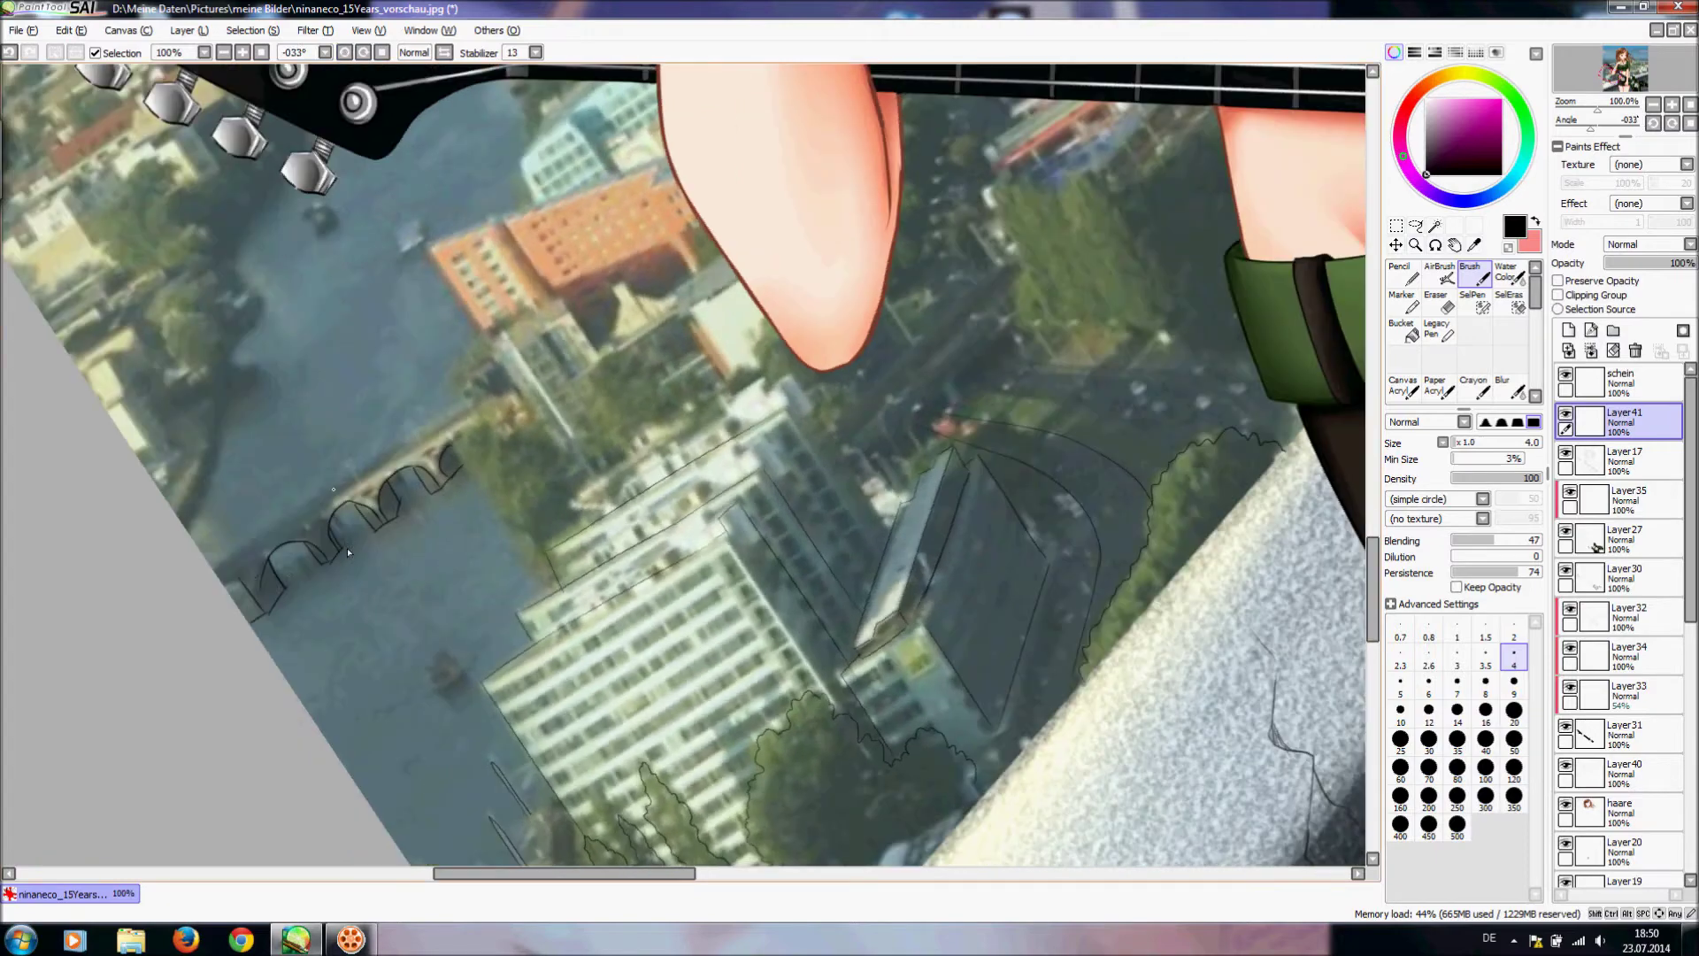
left_click_drag(227, 579, 474, 416)
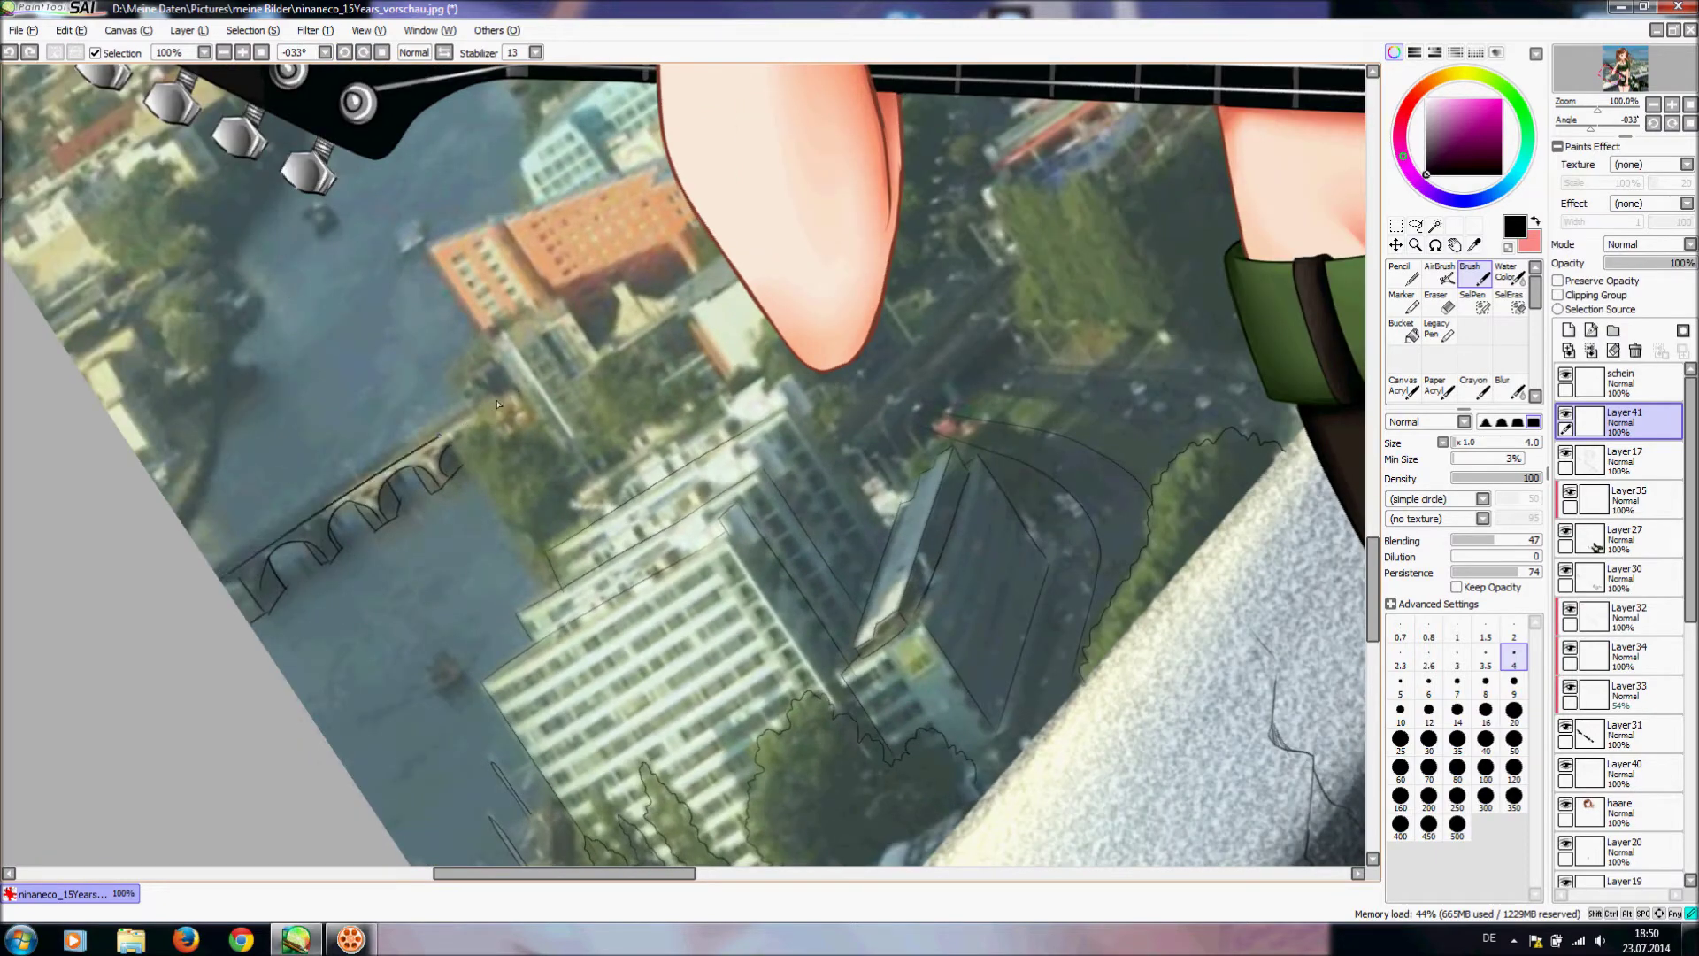
left_click_drag(214, 565, 456, 410)
key("ctrl+z")
left_click_drag(213, 566, 505, 382)
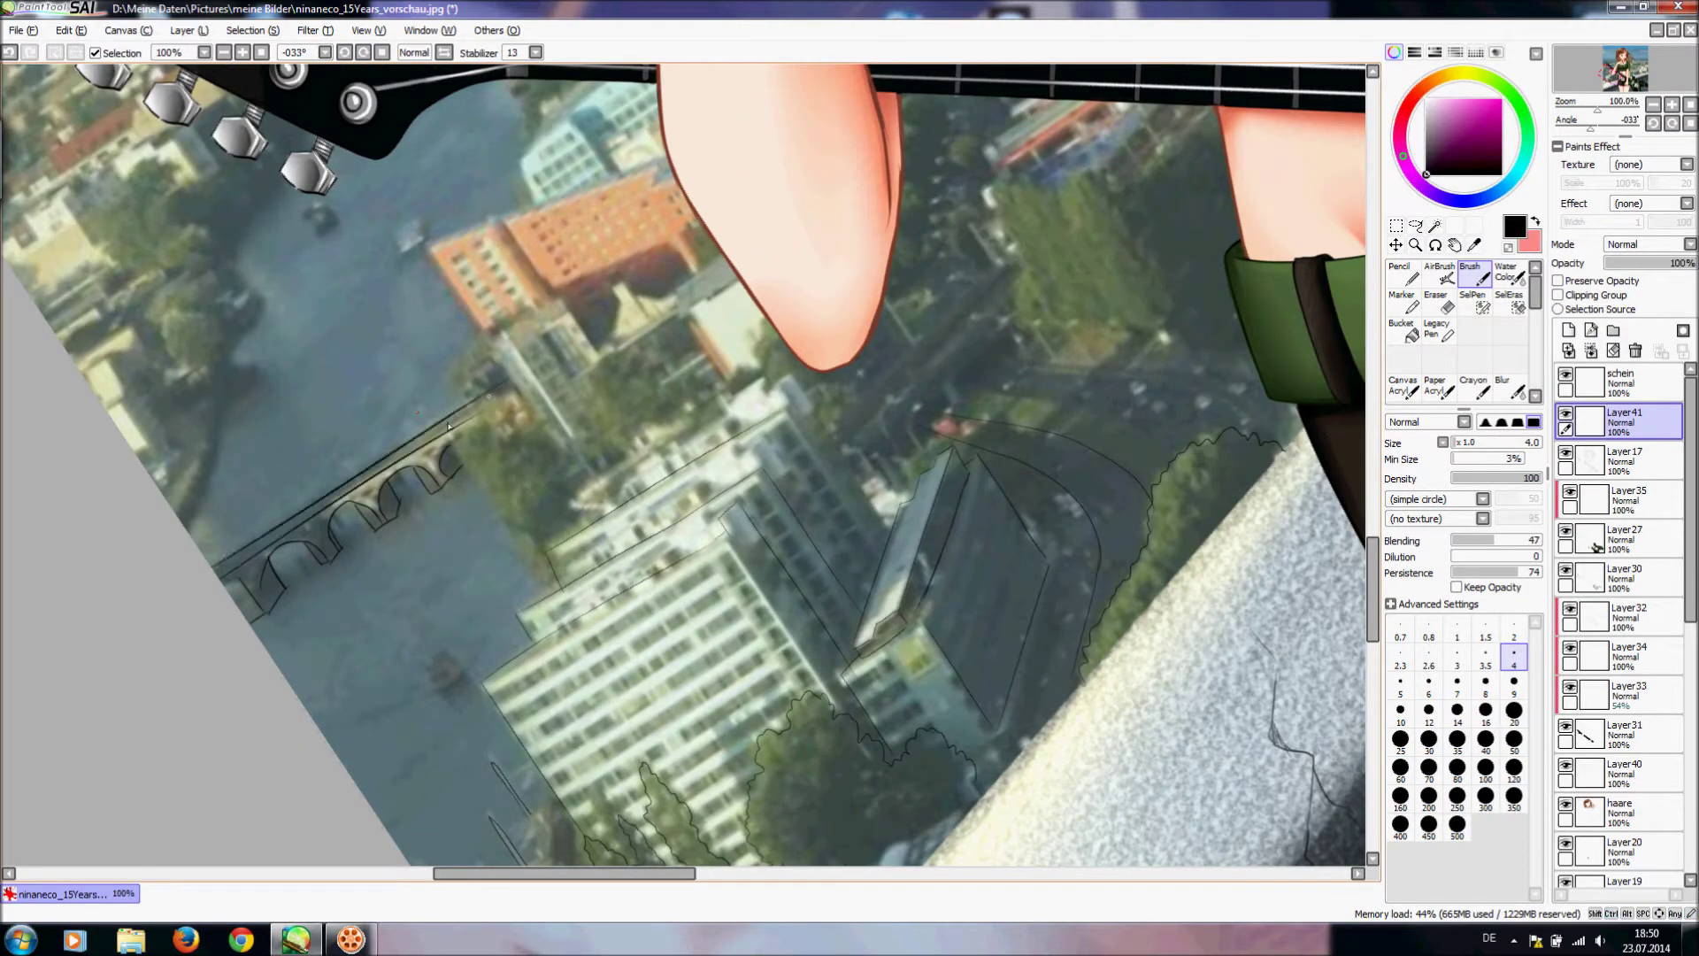
- Erase the bridge deck lines where they run past the bridge's end into the trees, and reselect the Brush
left_click(383, 52)
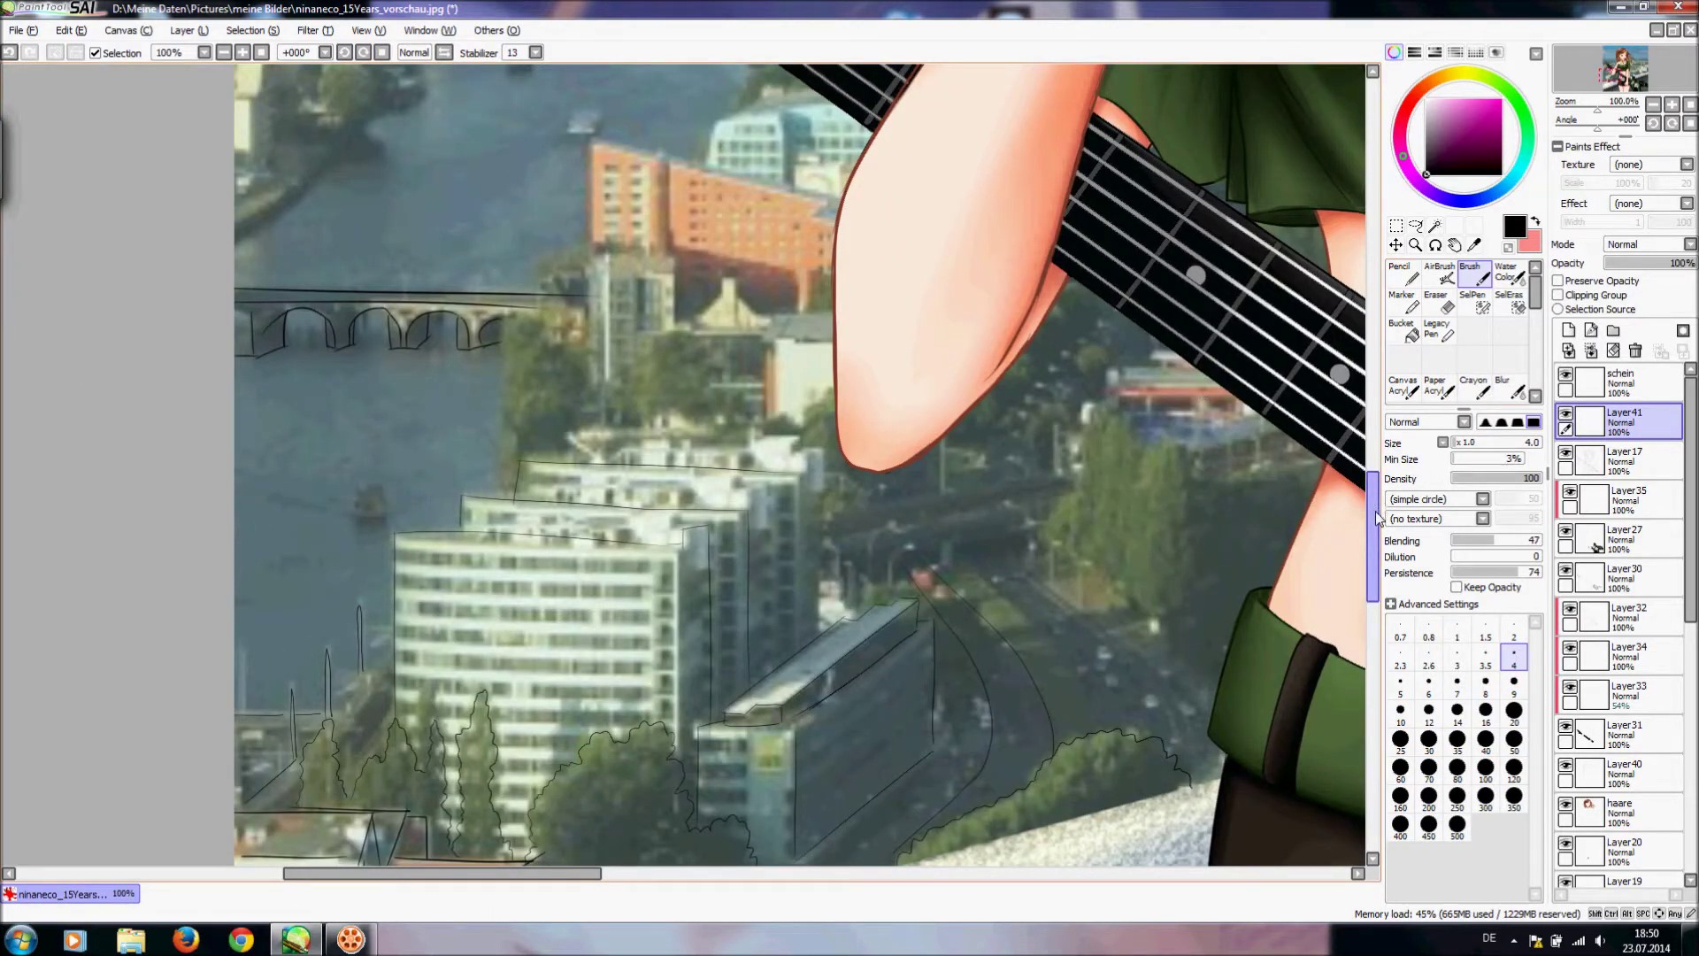
scroll(1378, 517, "up", 3)
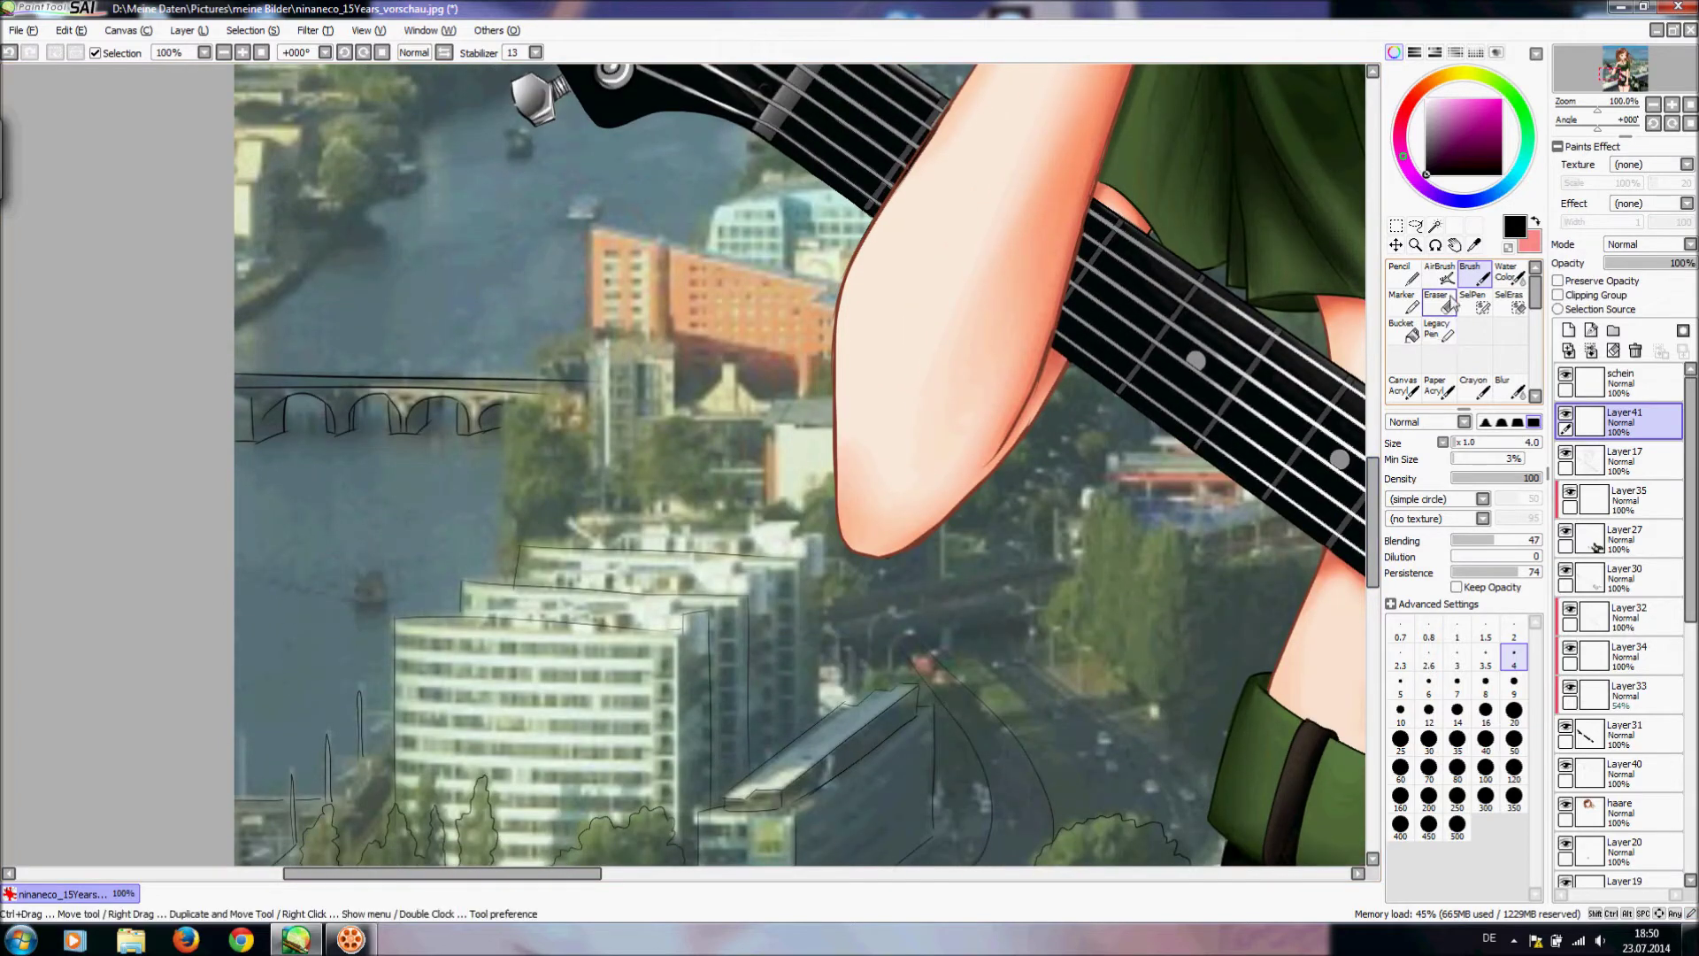
left_click(1449, 305)
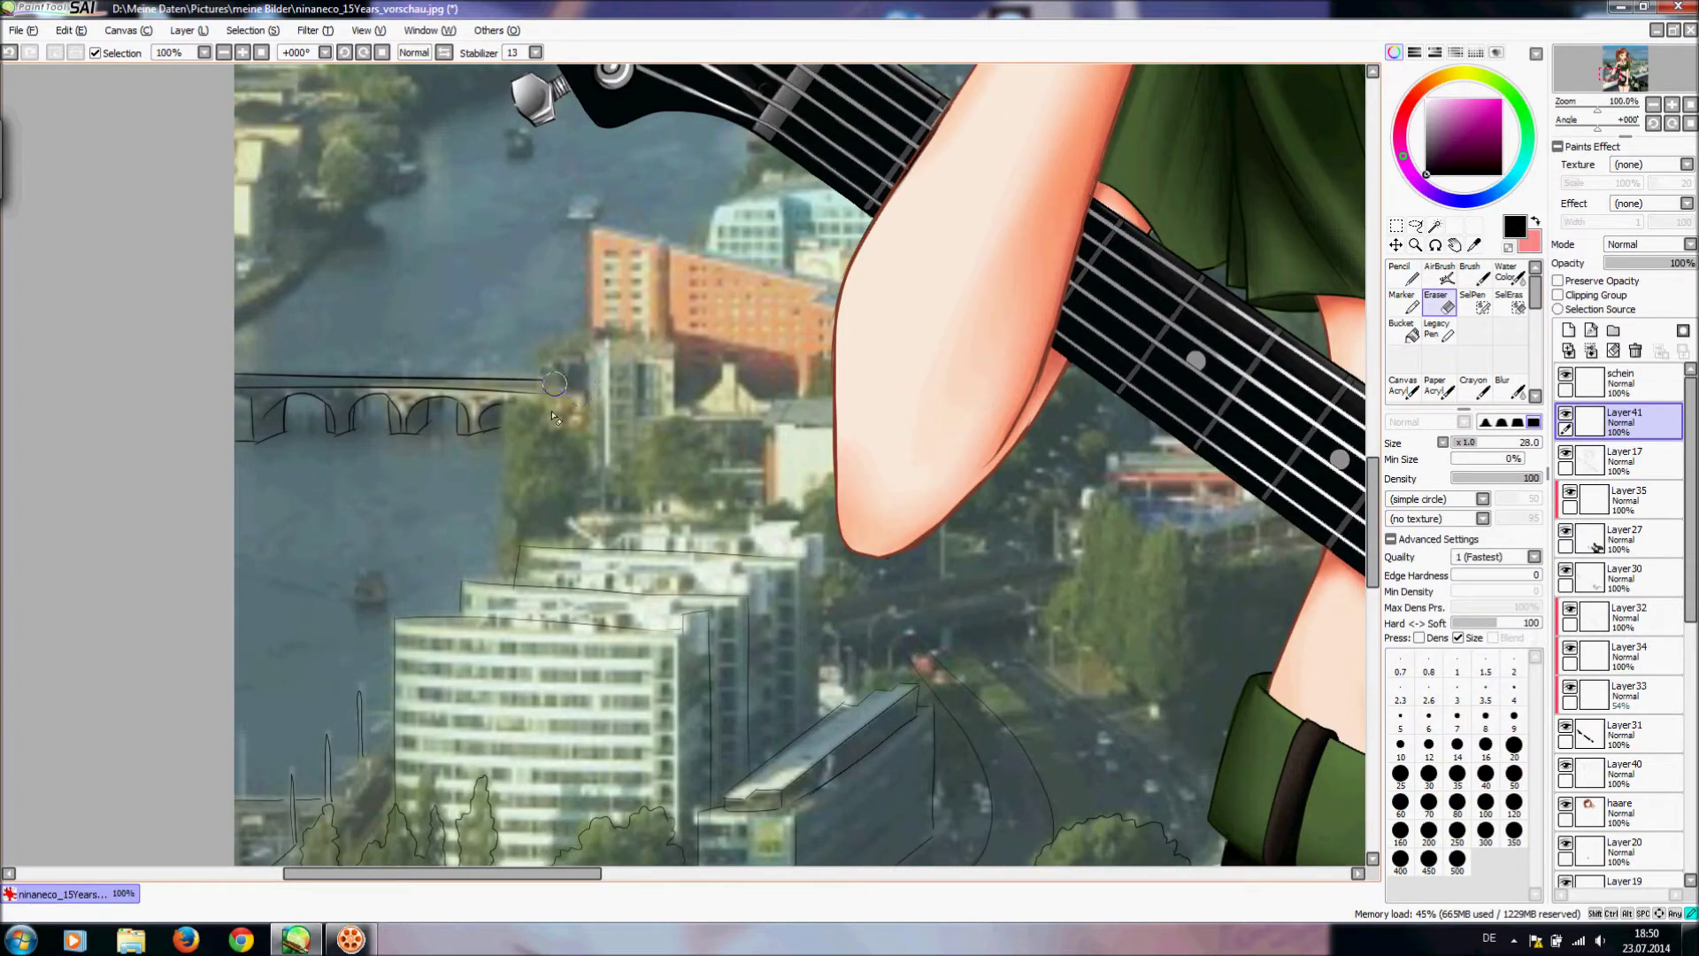
left_click(1475, 274)
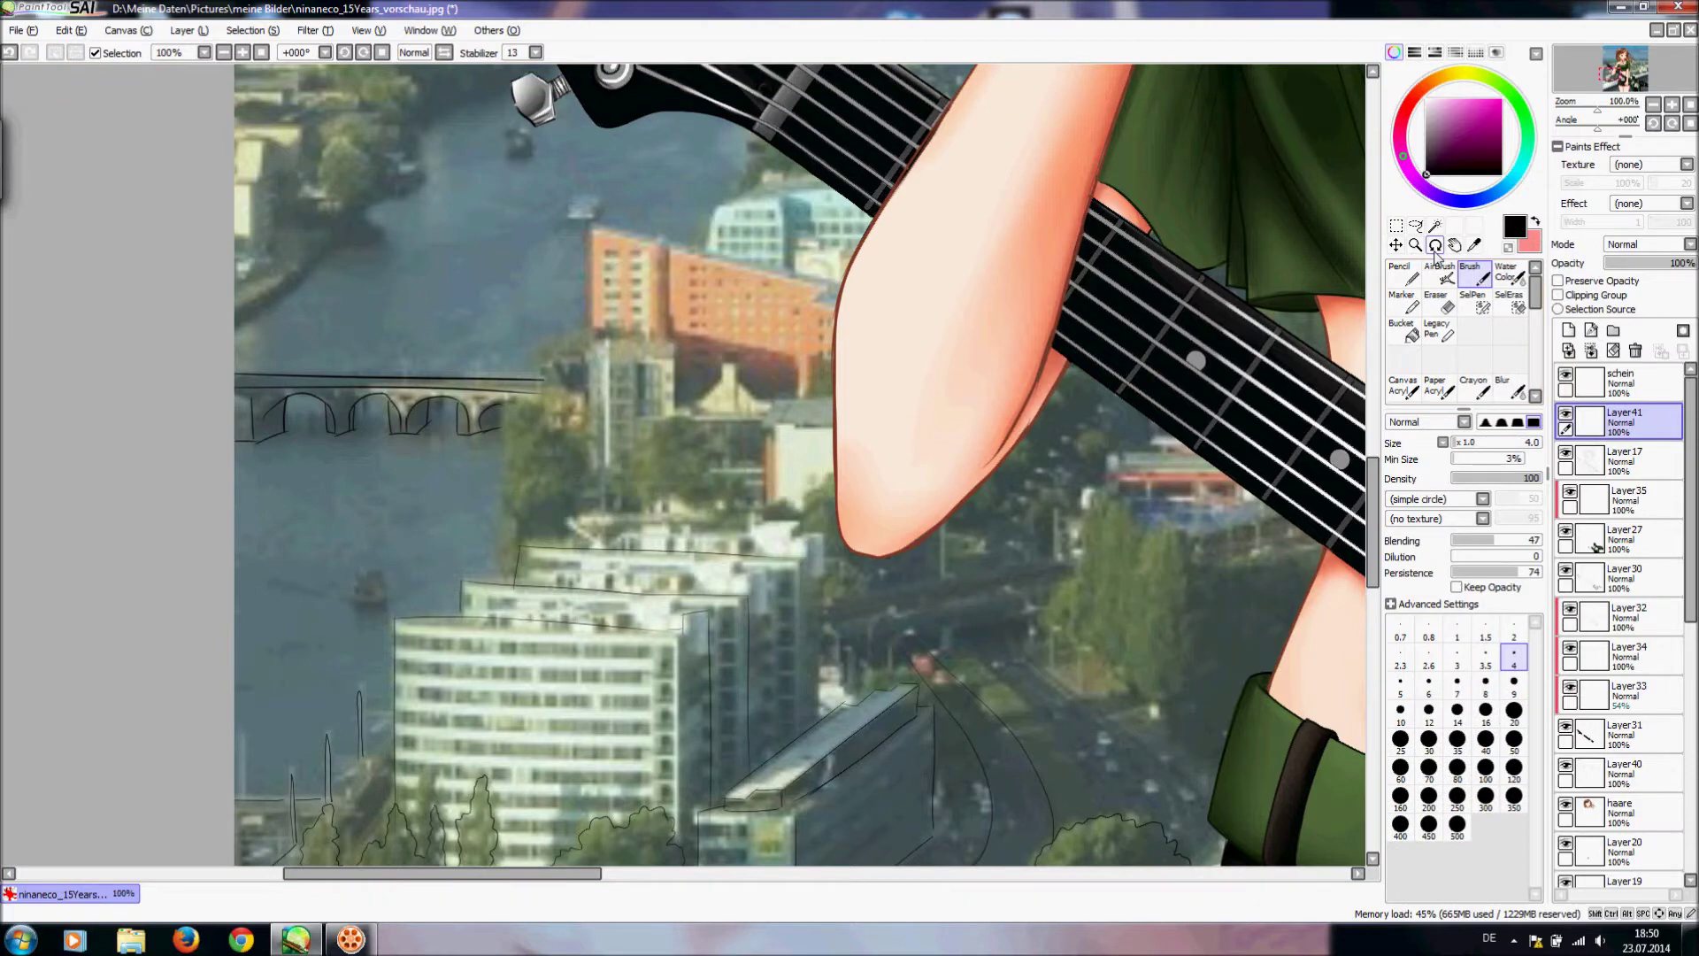
- Outline the foliage of the trees at the bridge's land end with wavy lines
left_click_drag(570, 334, 620, 317)
mouse_move(513, 551)
left_mouse_down()
mouse_move(495, 510)
mouse_move(505, 412)
left_mouse_up()
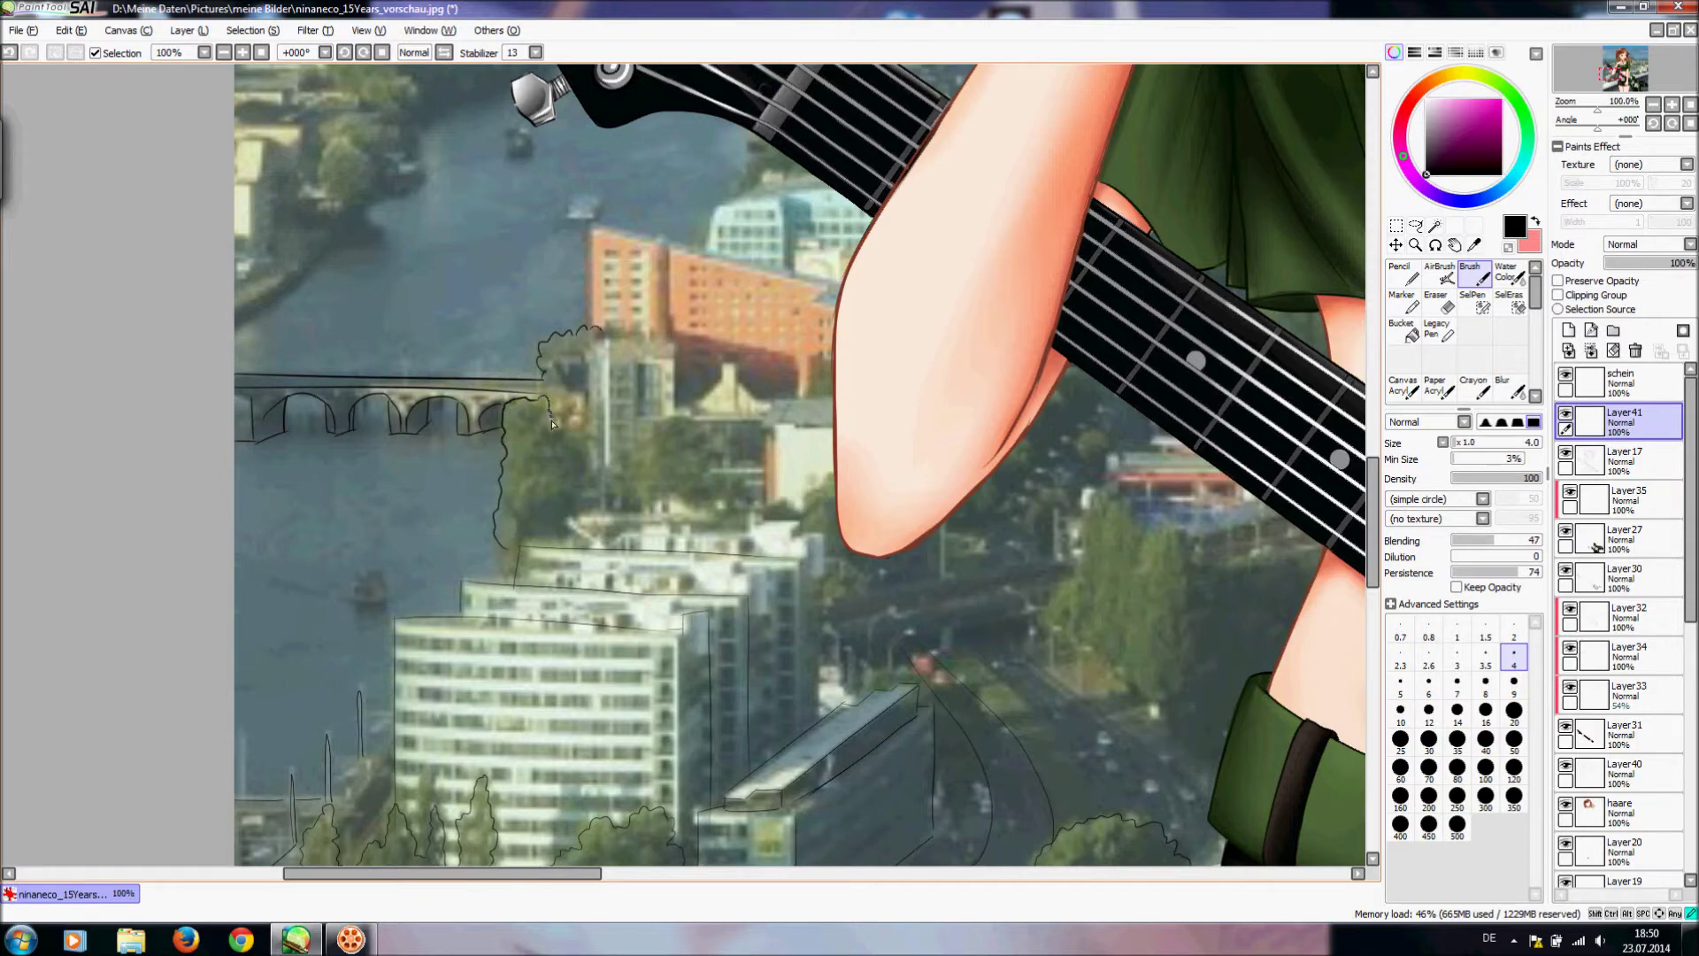
mouse_move(571, 432)
left_mouse_down()
mouse_move(592, 456)
mouse_move(586, 490)
left_mouse_up()
- Trace the side edges and flat roofline of the narrow tower in front of the orange building
left_click_drag(1373, 485, 1374, 491)
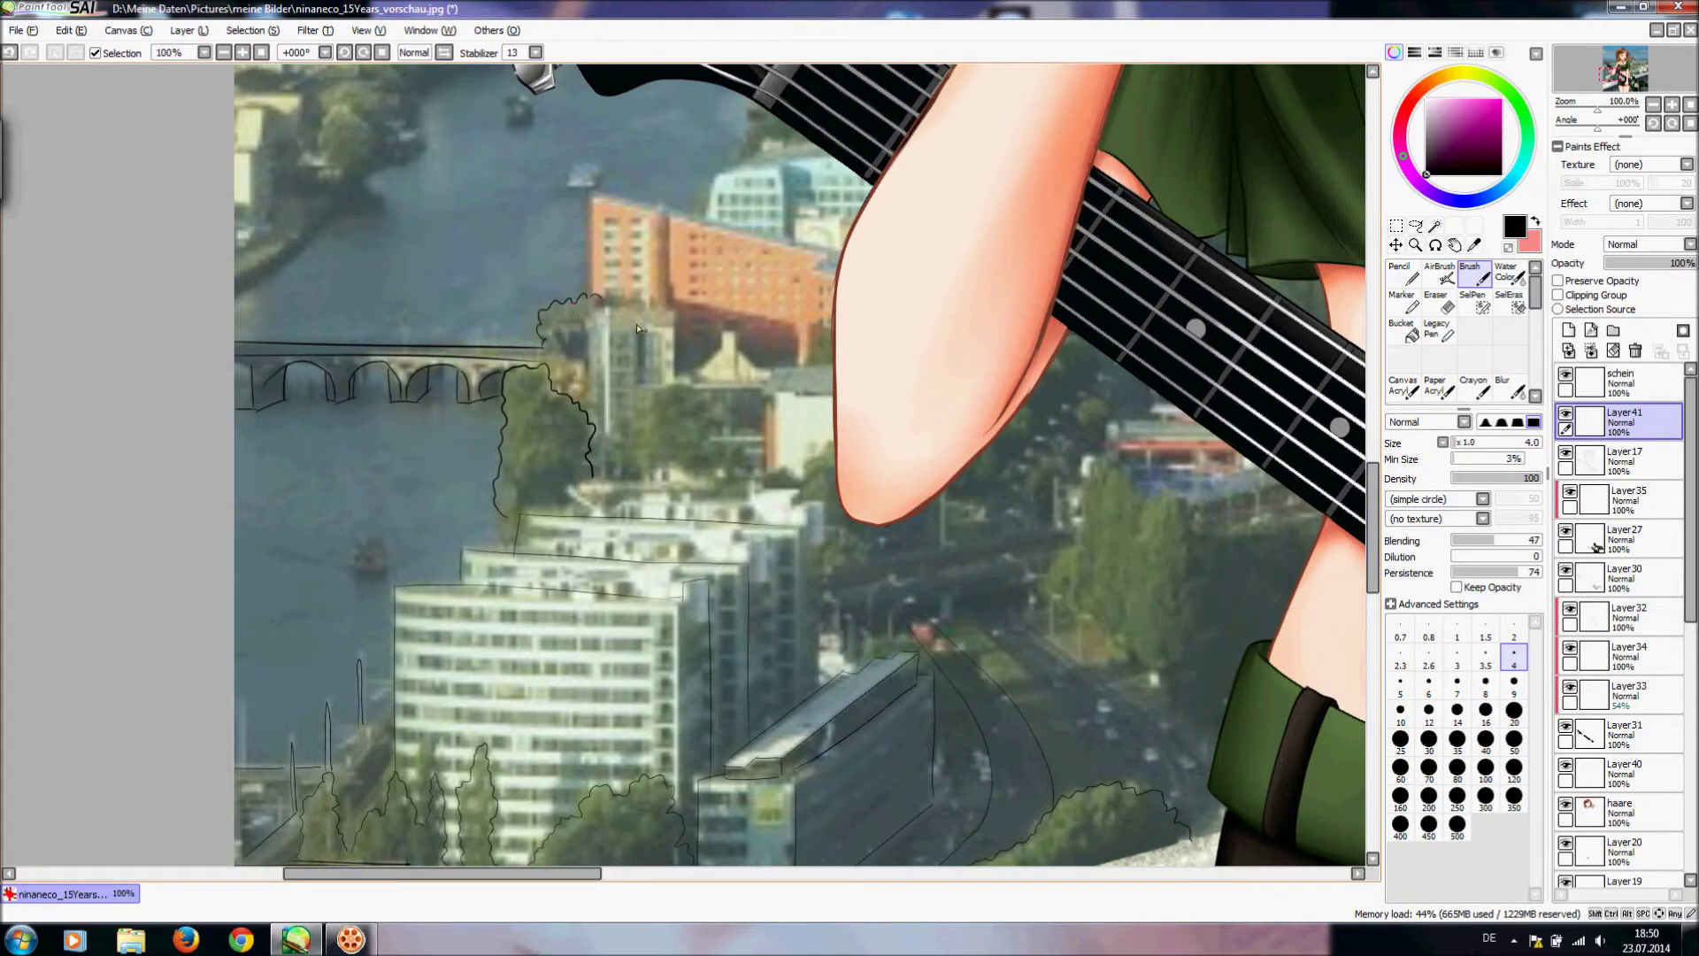
left_click_drag(589, 302, 589, 417)
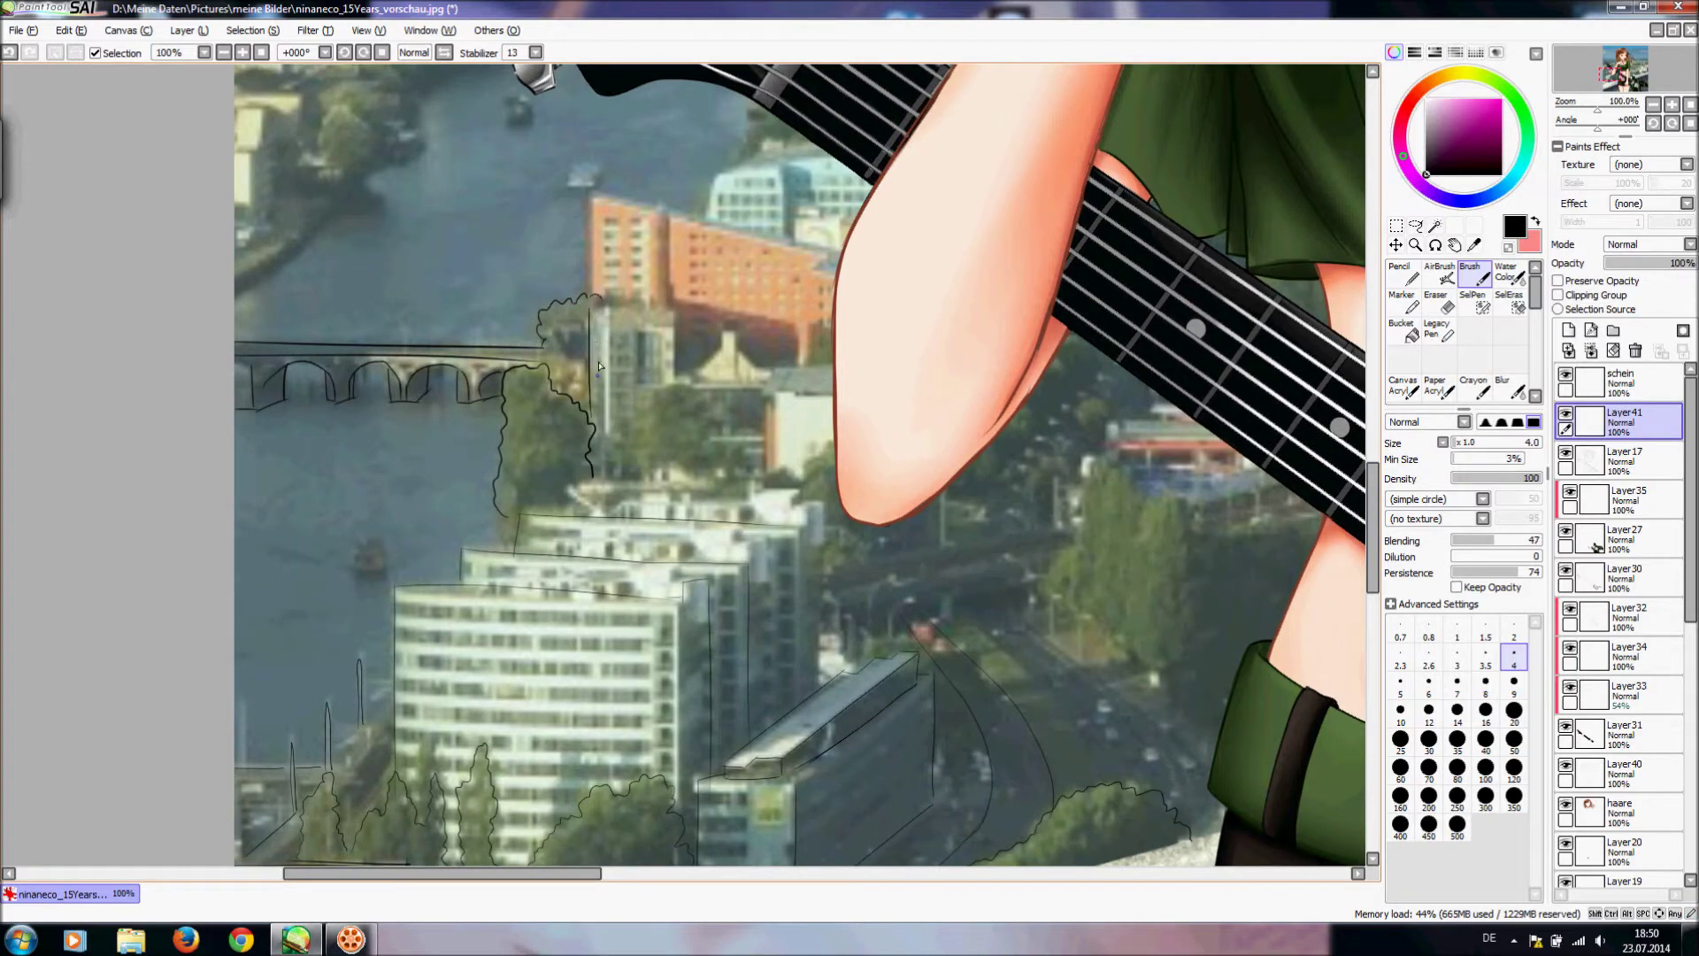
left_click(344, 51)
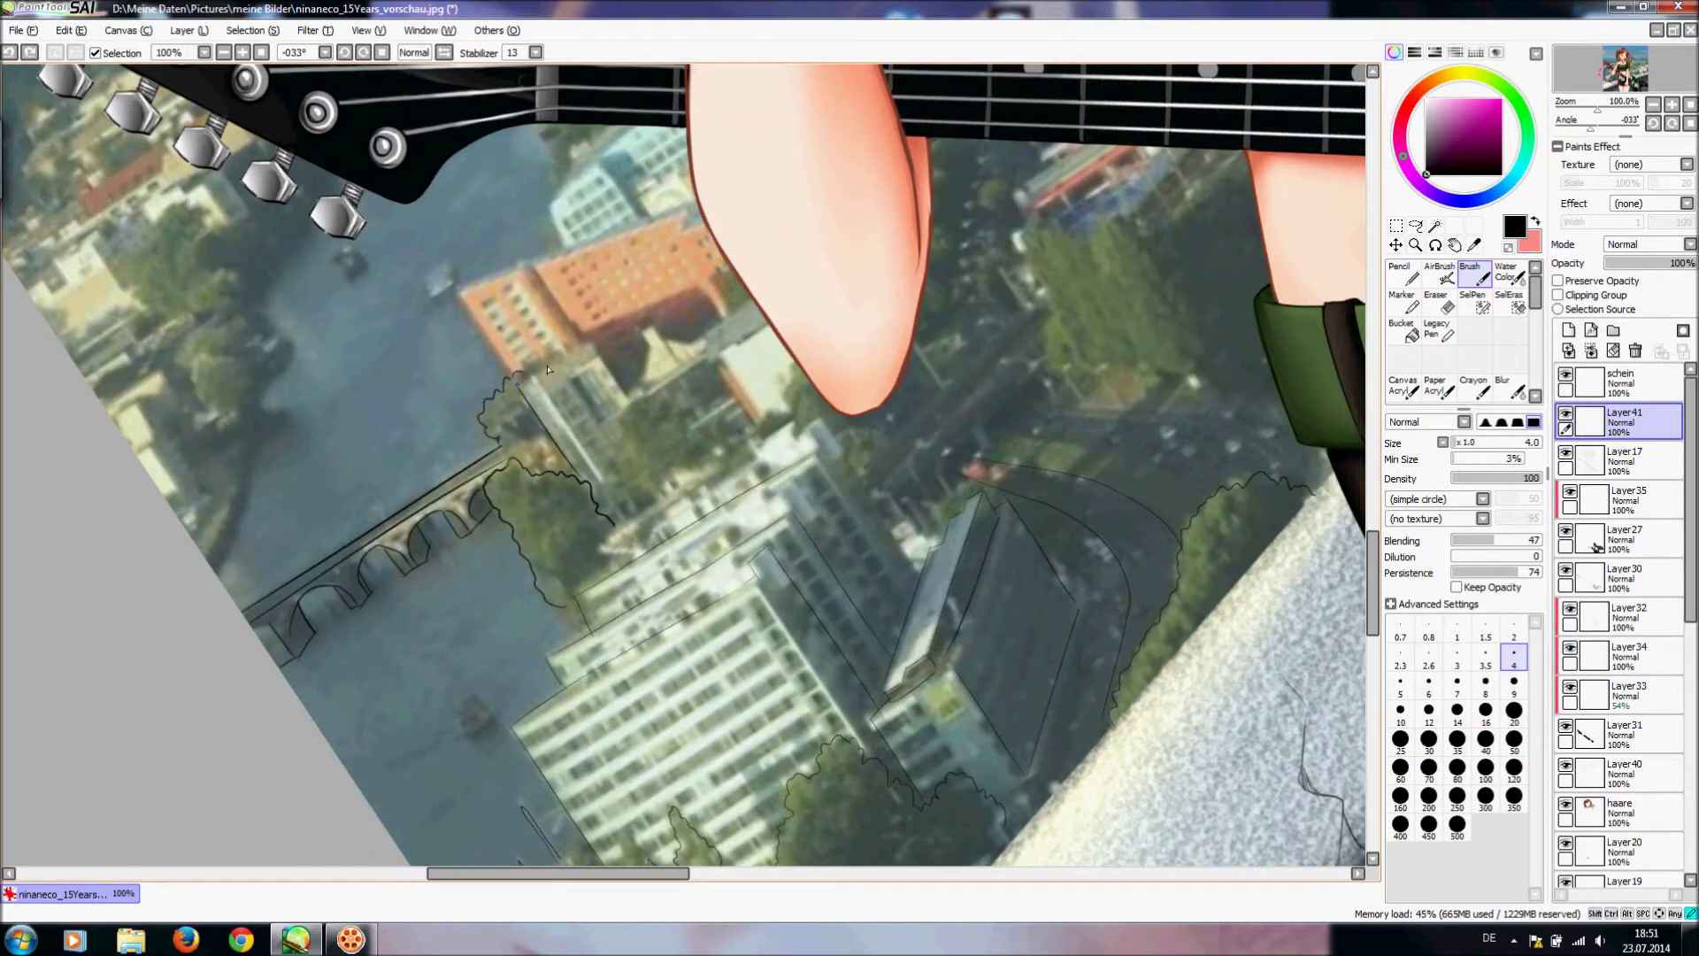
mouse_move(517, 385)
left_mouse_down()
mouse_move(599, 326)
mouse_move(586, 337)
mouse_move(627, 401)
left_mouse_up()
- Outline the round tree beside the narrow tower and trace the gable and chimney of the small house behind it
left_click(381, 52)
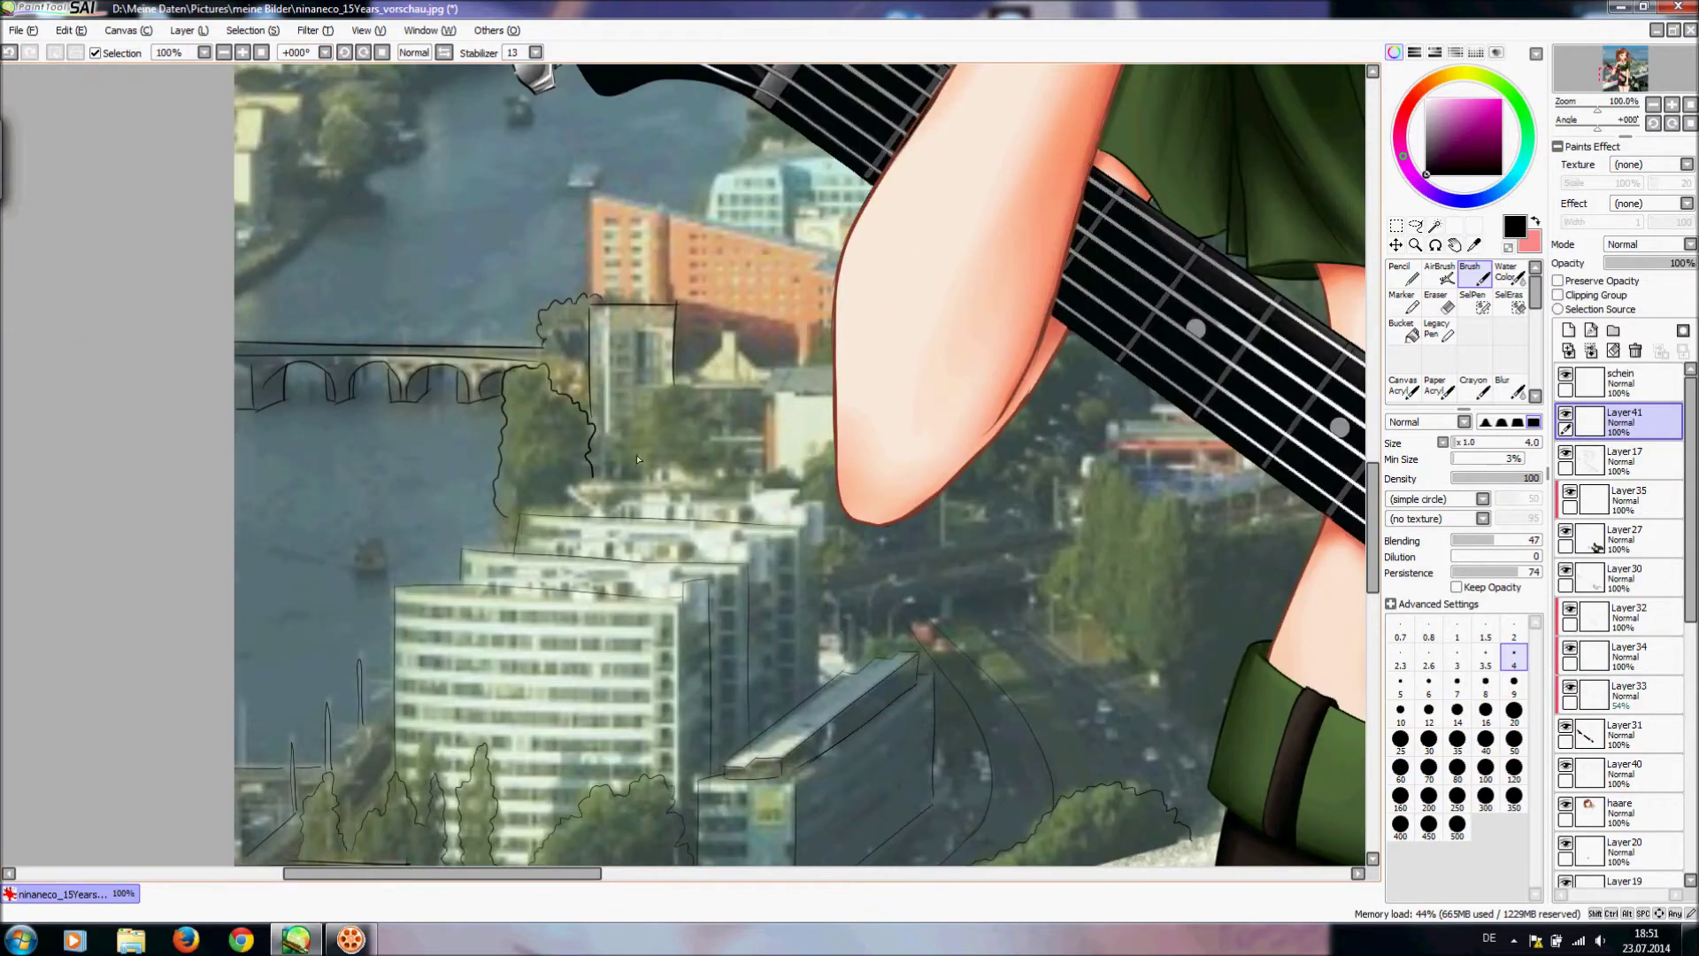
mouse_move(614, 436)
left_mouse_down()
mouse_move(687, 386)
mouse_move(726, 421)
mouse_move(724, 458)
mouse_move(645, 473)
mouse_move(727, 453)
left_mouse_up()
mouse_move(687, 384)
left_mouse_down()
mouse_move(743, 349)
mouse_move(721, 328)
left_mouse_up()
key("ctrl+z")
key("ctrl+z")
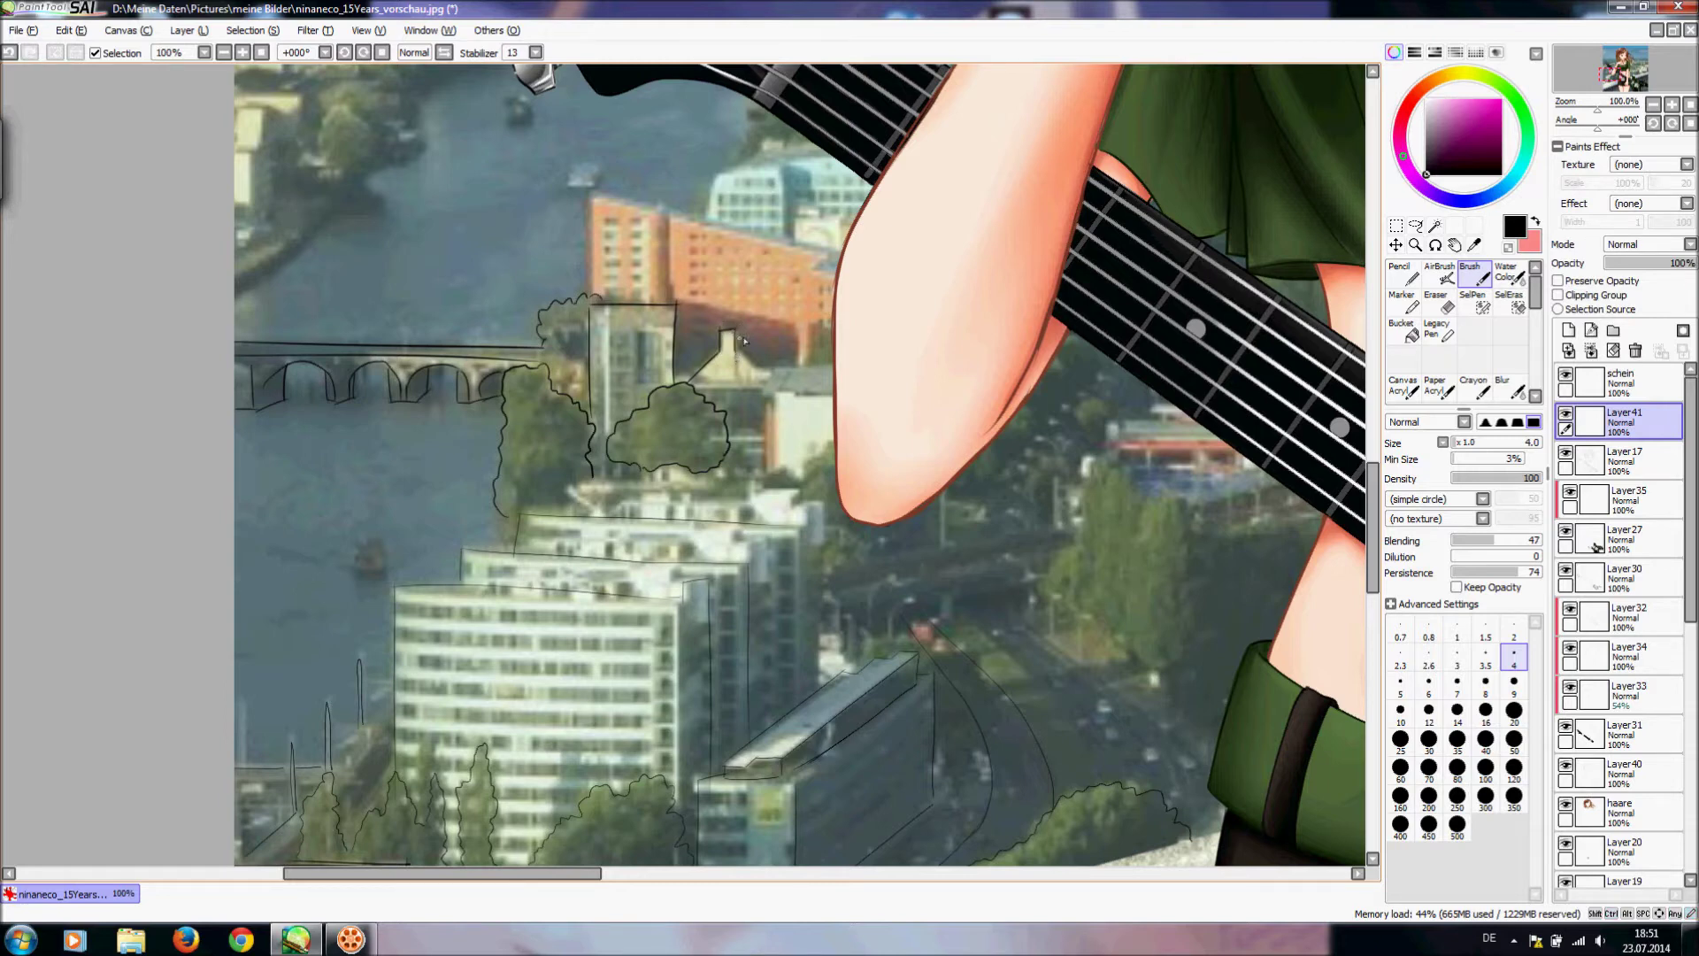
left_click_drag(733, 350, 761, 373)
- Trace the upper roof edge running from the gabled house toward the guitarist's arm
left_click(344, 52)
left_click(344, 52)
left_click(344, 52)
left_click_drag(670, 343, 728, 289)
key("ctrl+z")
mouse_move(669, 344)
left_mouse_down()
mouse_move(720, 293)
mouse_move(684, 349)
mouse_move(704, 352)
left_mouse_up()
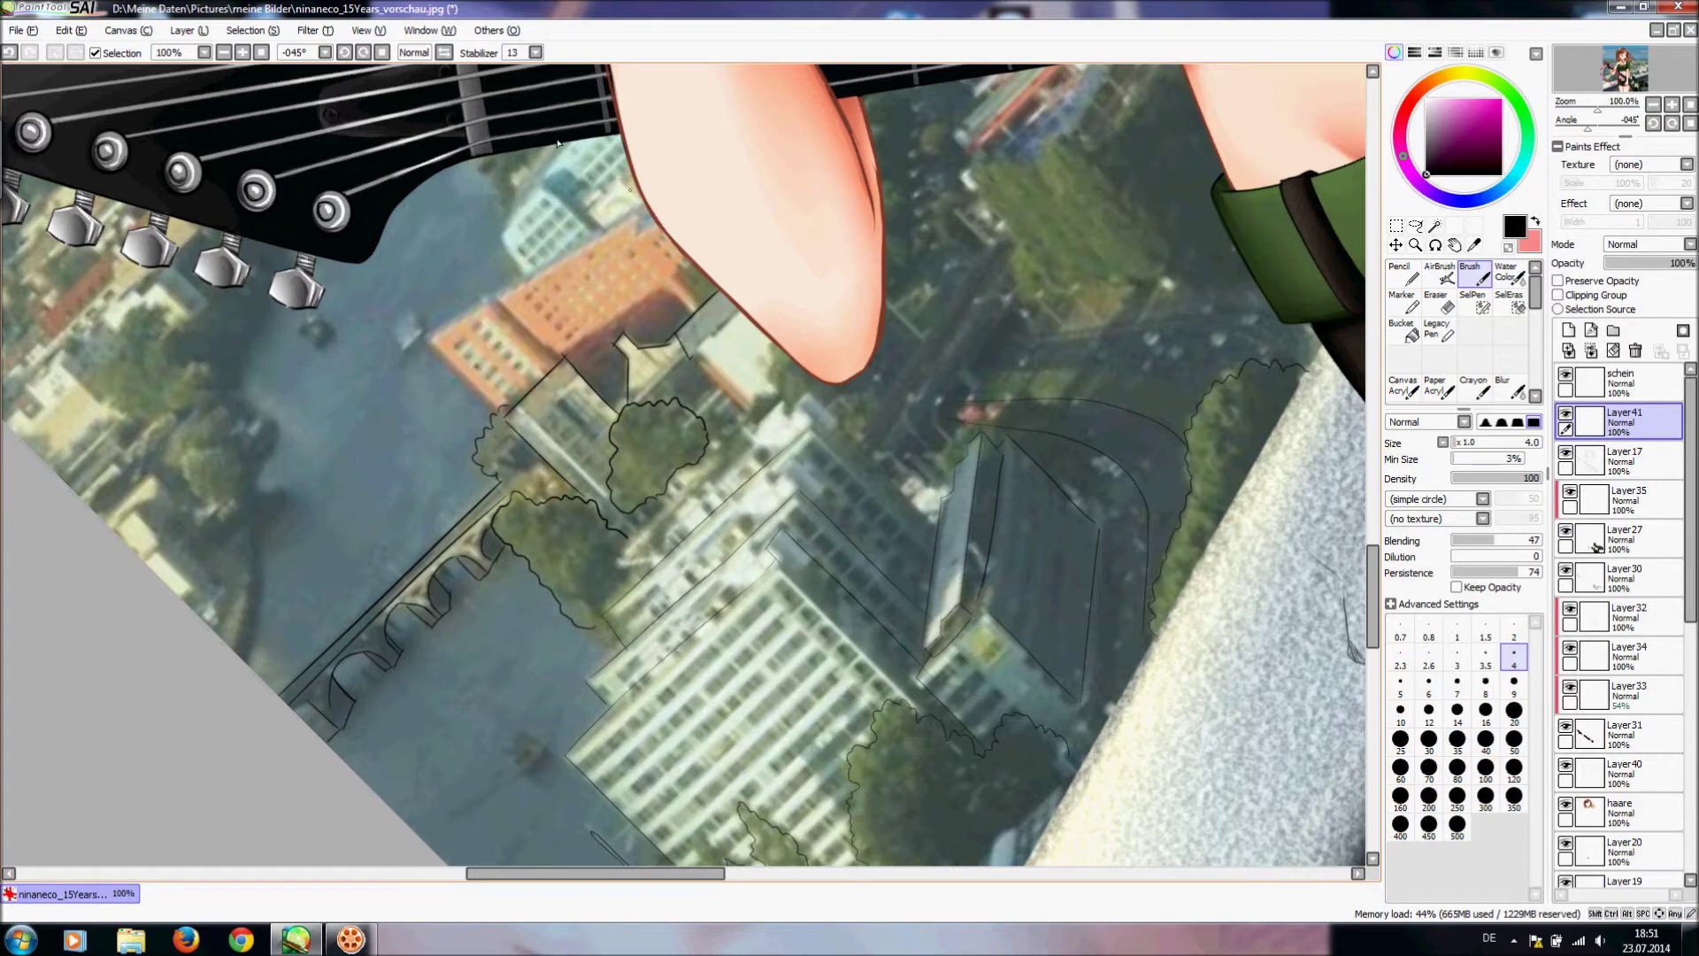
- Trace the outer wall edge and lower roof edge of the white building beside the guitarist's arm, redrawing misplaced strokes
left_click(386, 52)
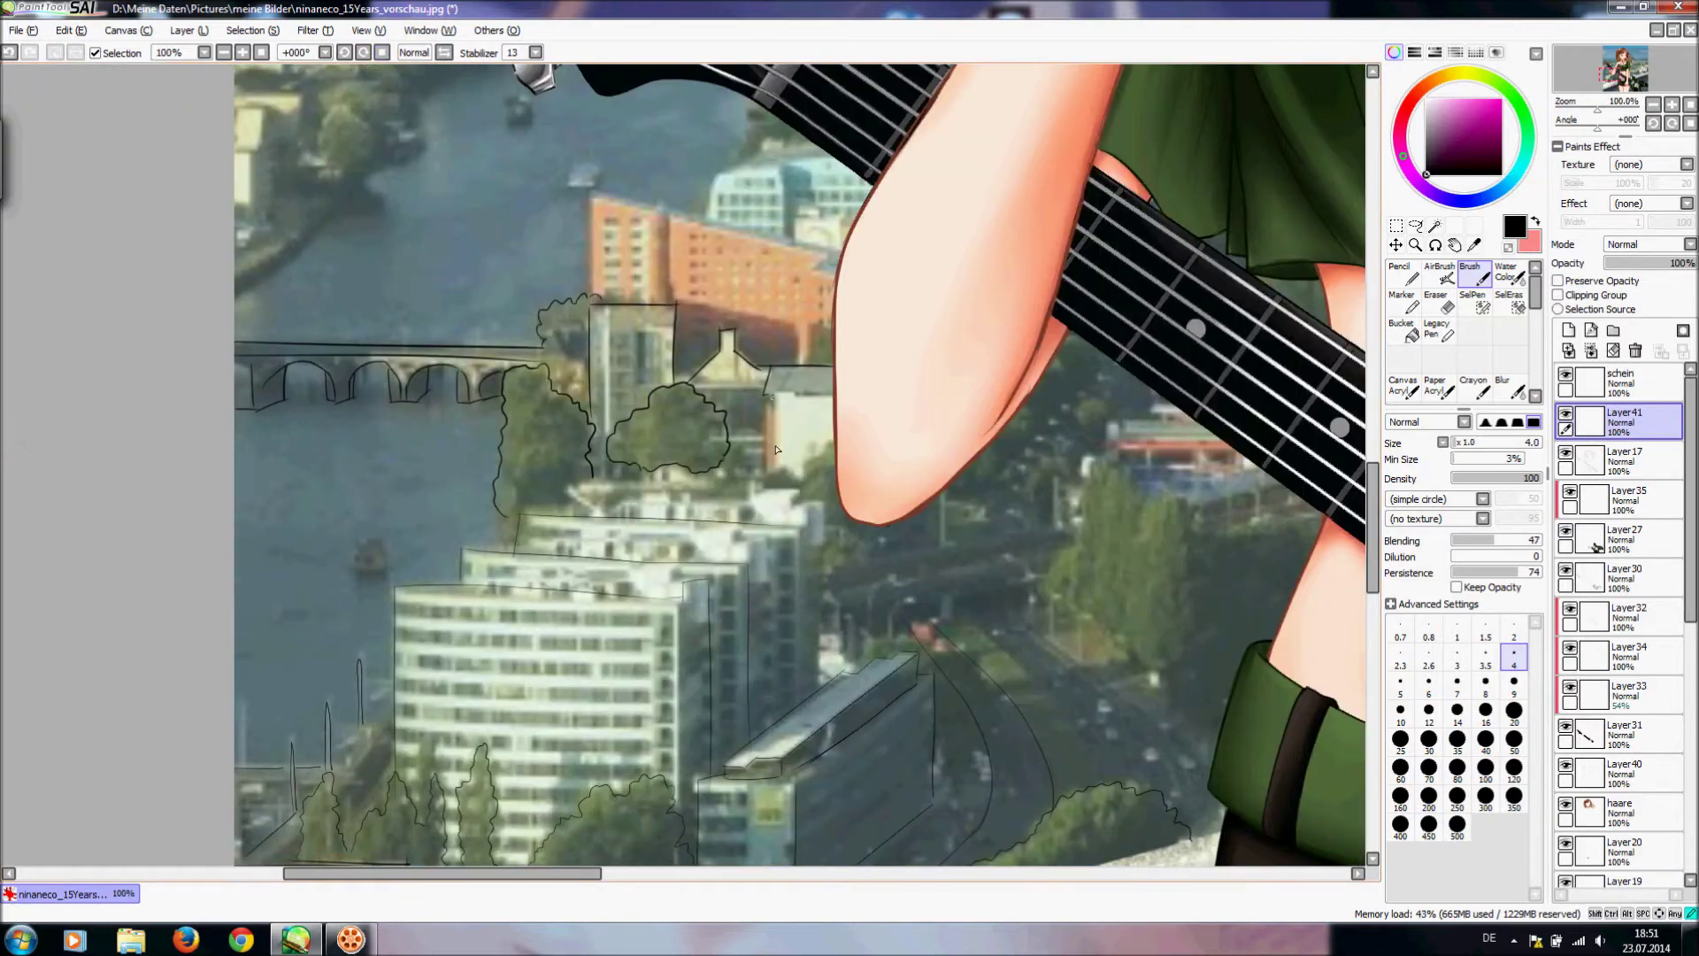
key("ctrl+z")
left_click_drag(774, 397, 774, 472)
key("ctrl+z")
left_click_drag(771, 396, 771, 471)
key("ctrl+z")
left_click_drag(770, 399, 770, 484)
left_click(345, 52)
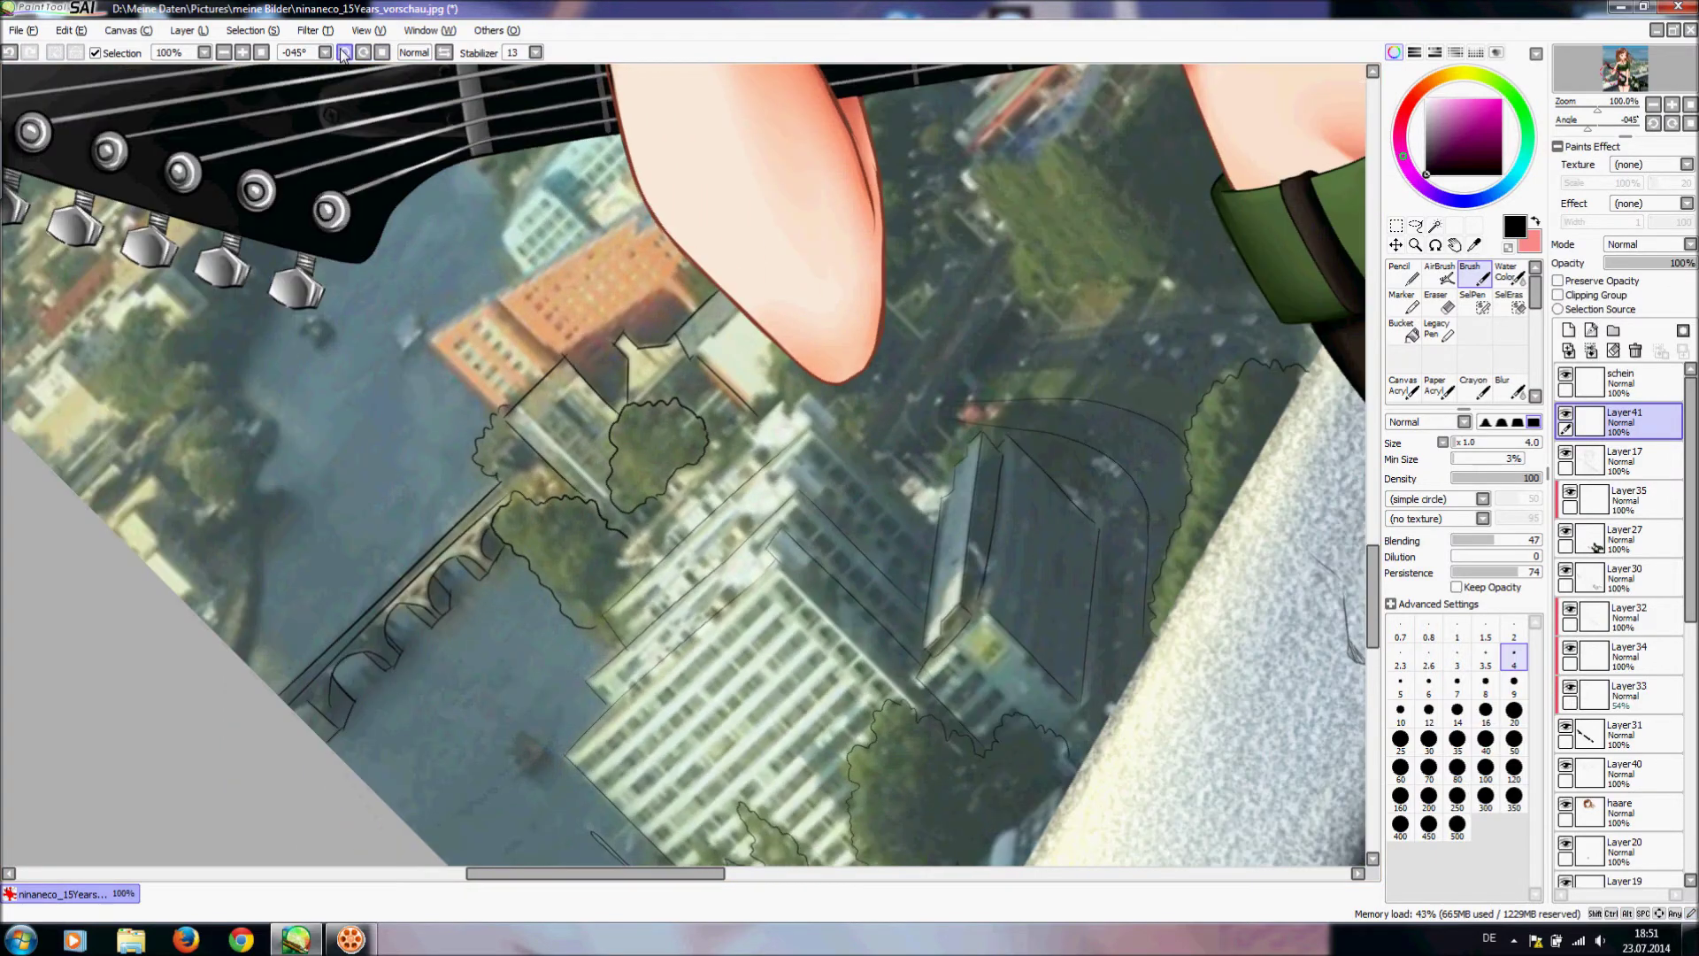
key("ctrl+z")
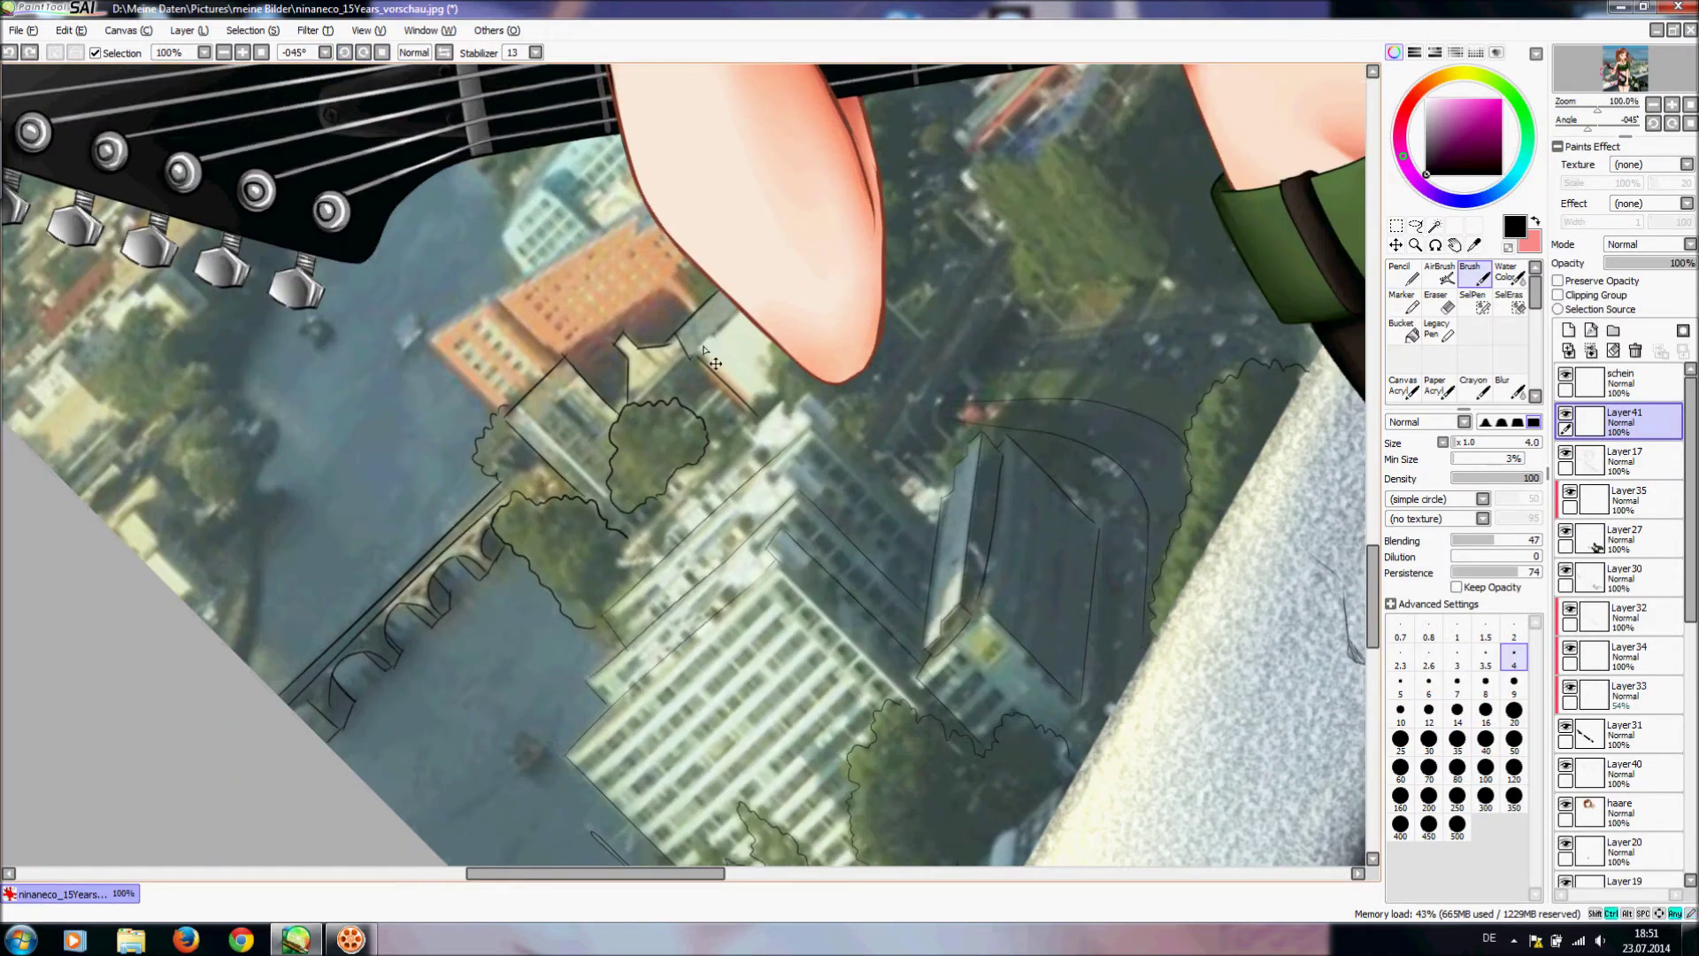
left_click_drag(691, 355, 737, 310)
key("ctrl+z")
left_click(383, 52)
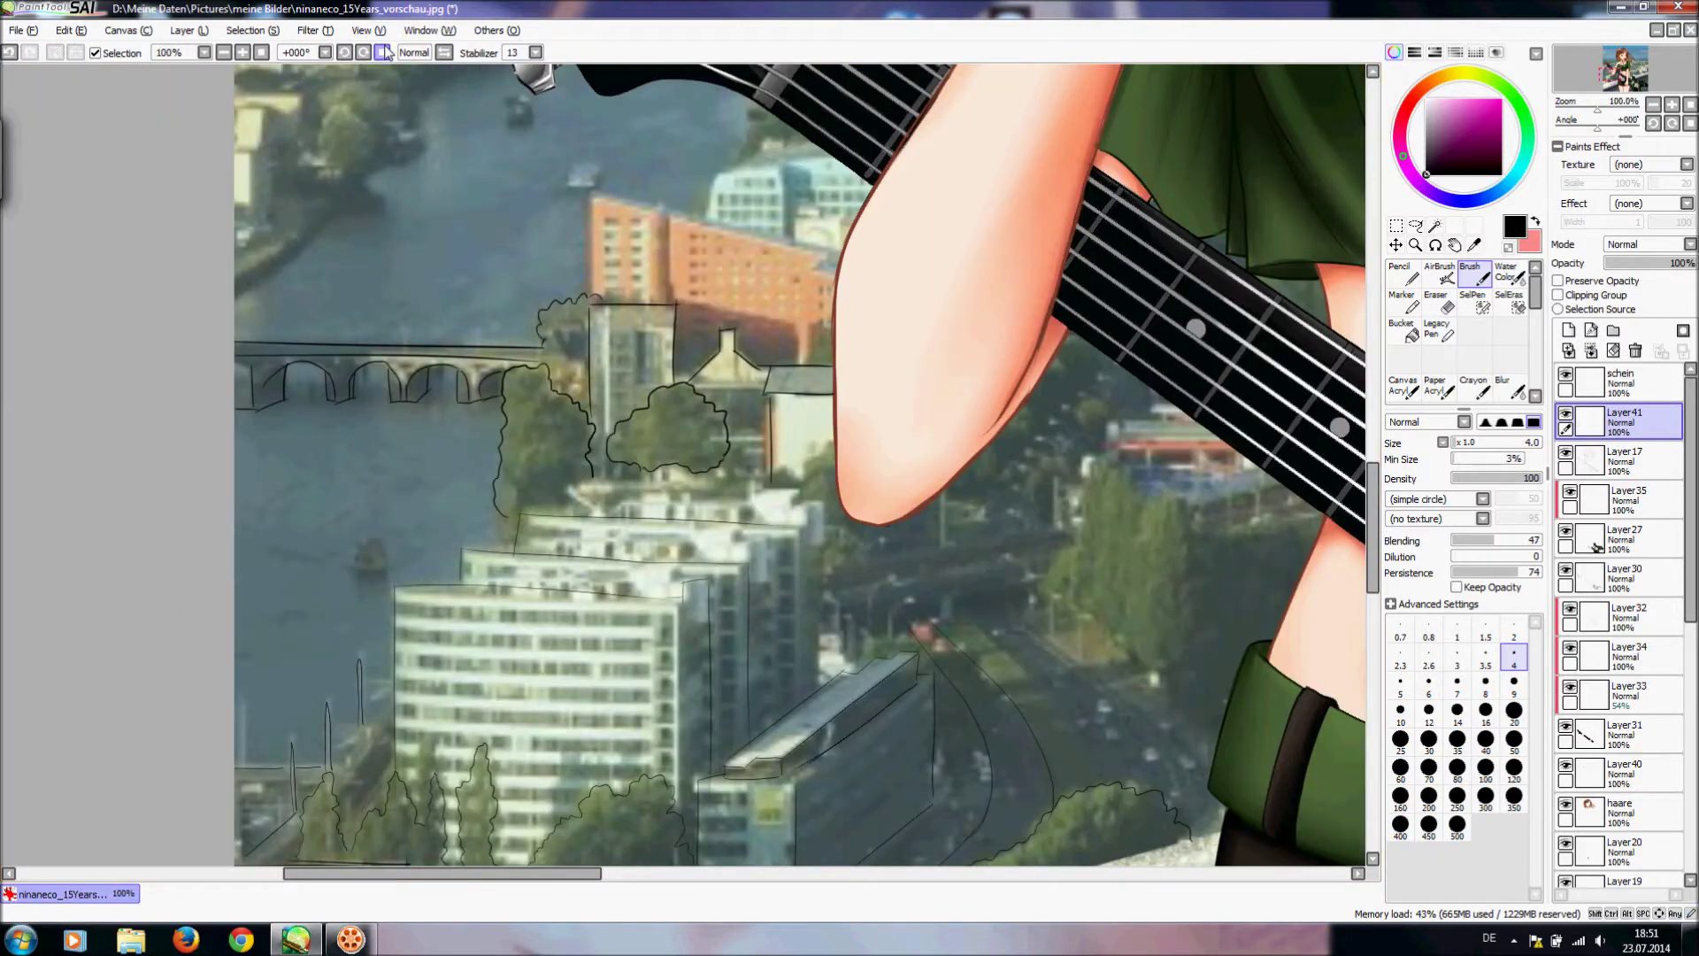
- Trace the vertical edges and sloping roofline of the orange building up to the guitarist's arm
left_click_drag(668, 215, 668, 303)
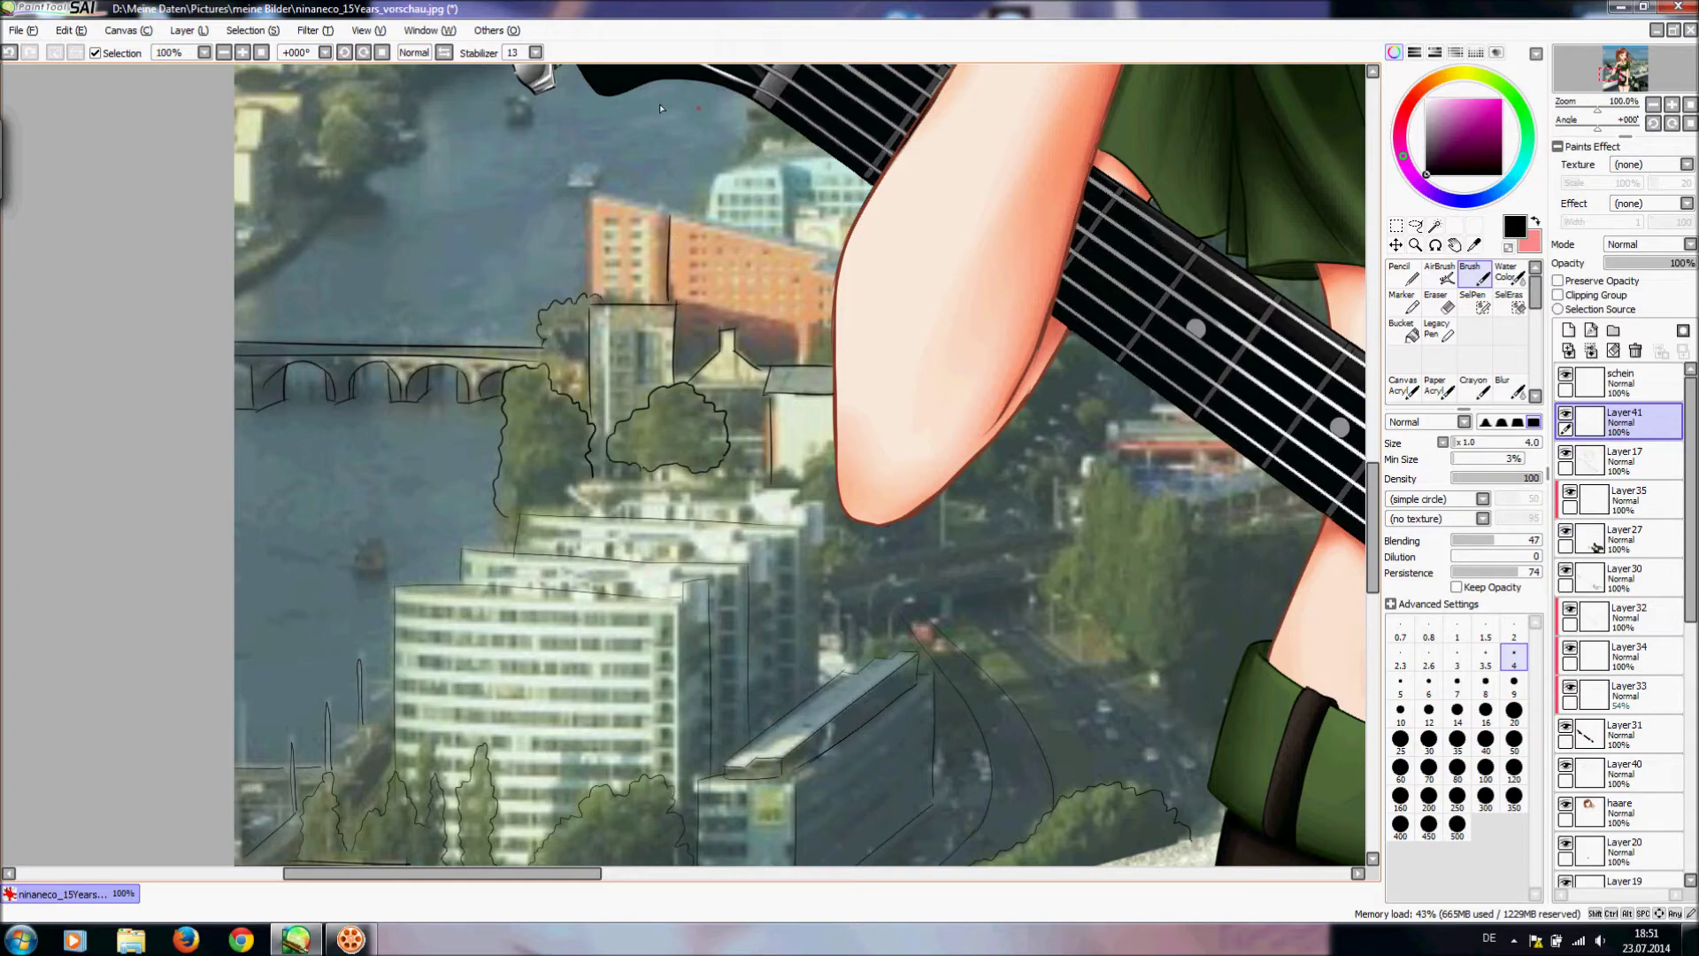
left_click_drag(591, 196, 591, 311)
left_click(344, 55)
left_click(344, 55)
left_click(344, 55)
left_click(344, 55)
left_click(344, 55)
left_click(344, 55)
left_click_drag(404, 447, 452, 389)
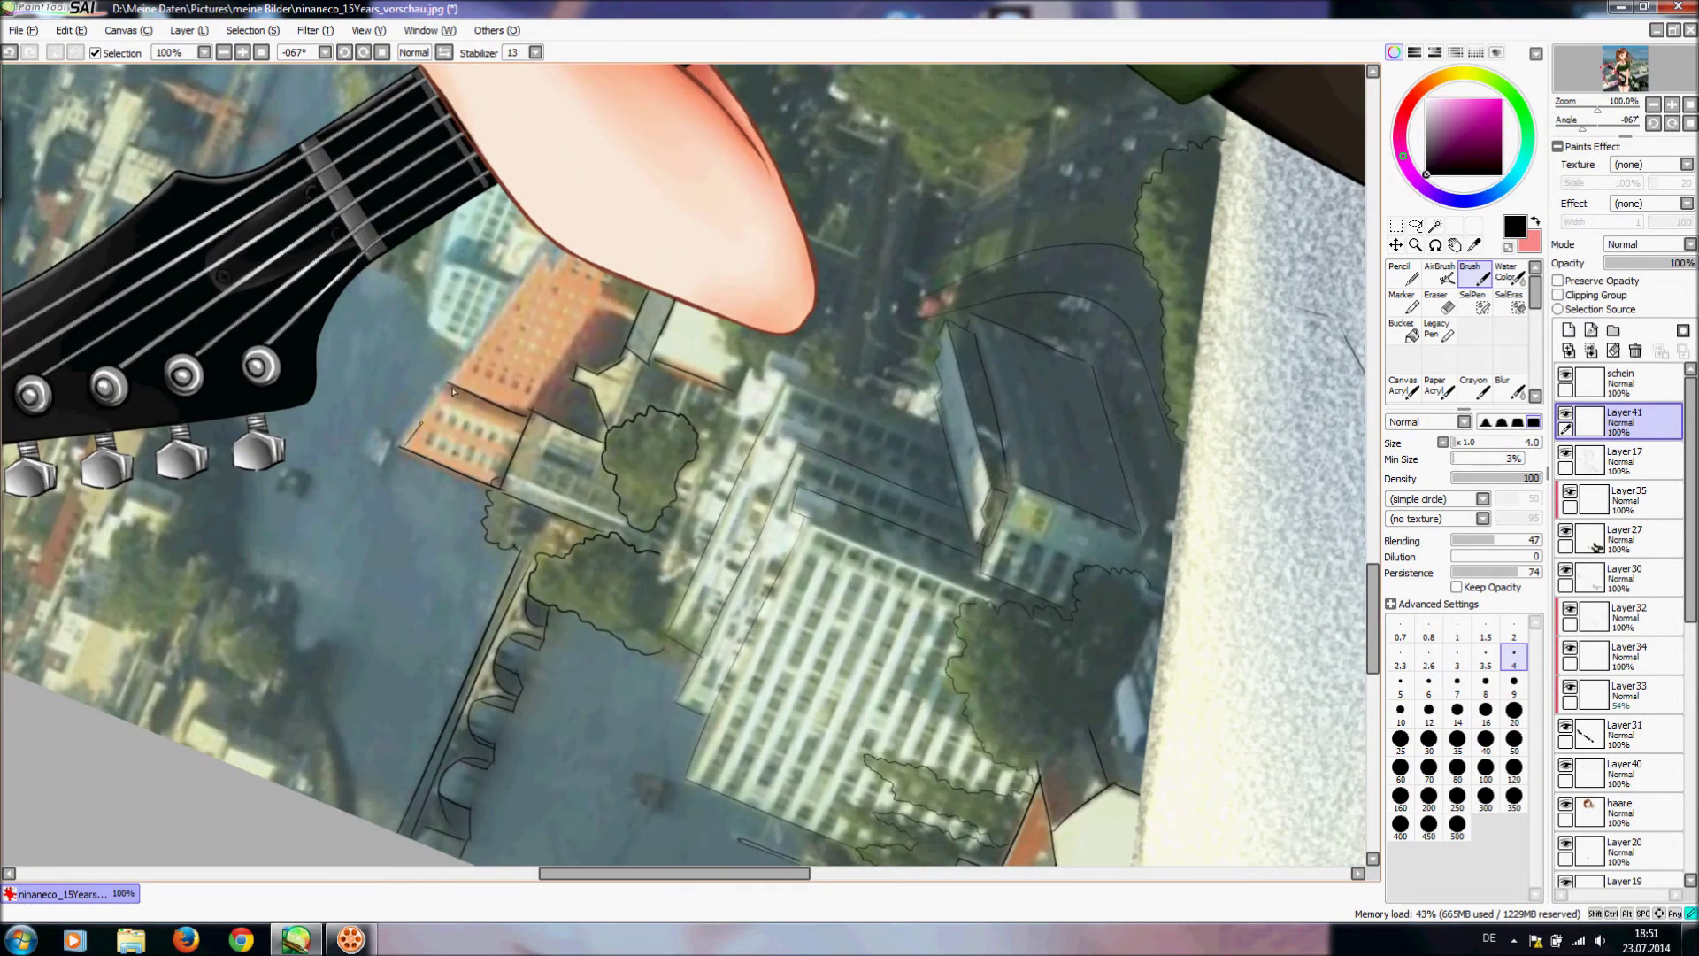
key("ctrl+z")
key("ctrl+y")
mouse_move(399, 446)
left_mouse_down()
mouse_move(461, 374)
mouse_move(456, 389)
mouse_move(546, 236)
mouse_move(514, 278)
mouse_move(552, 272)
left_mouse_up()
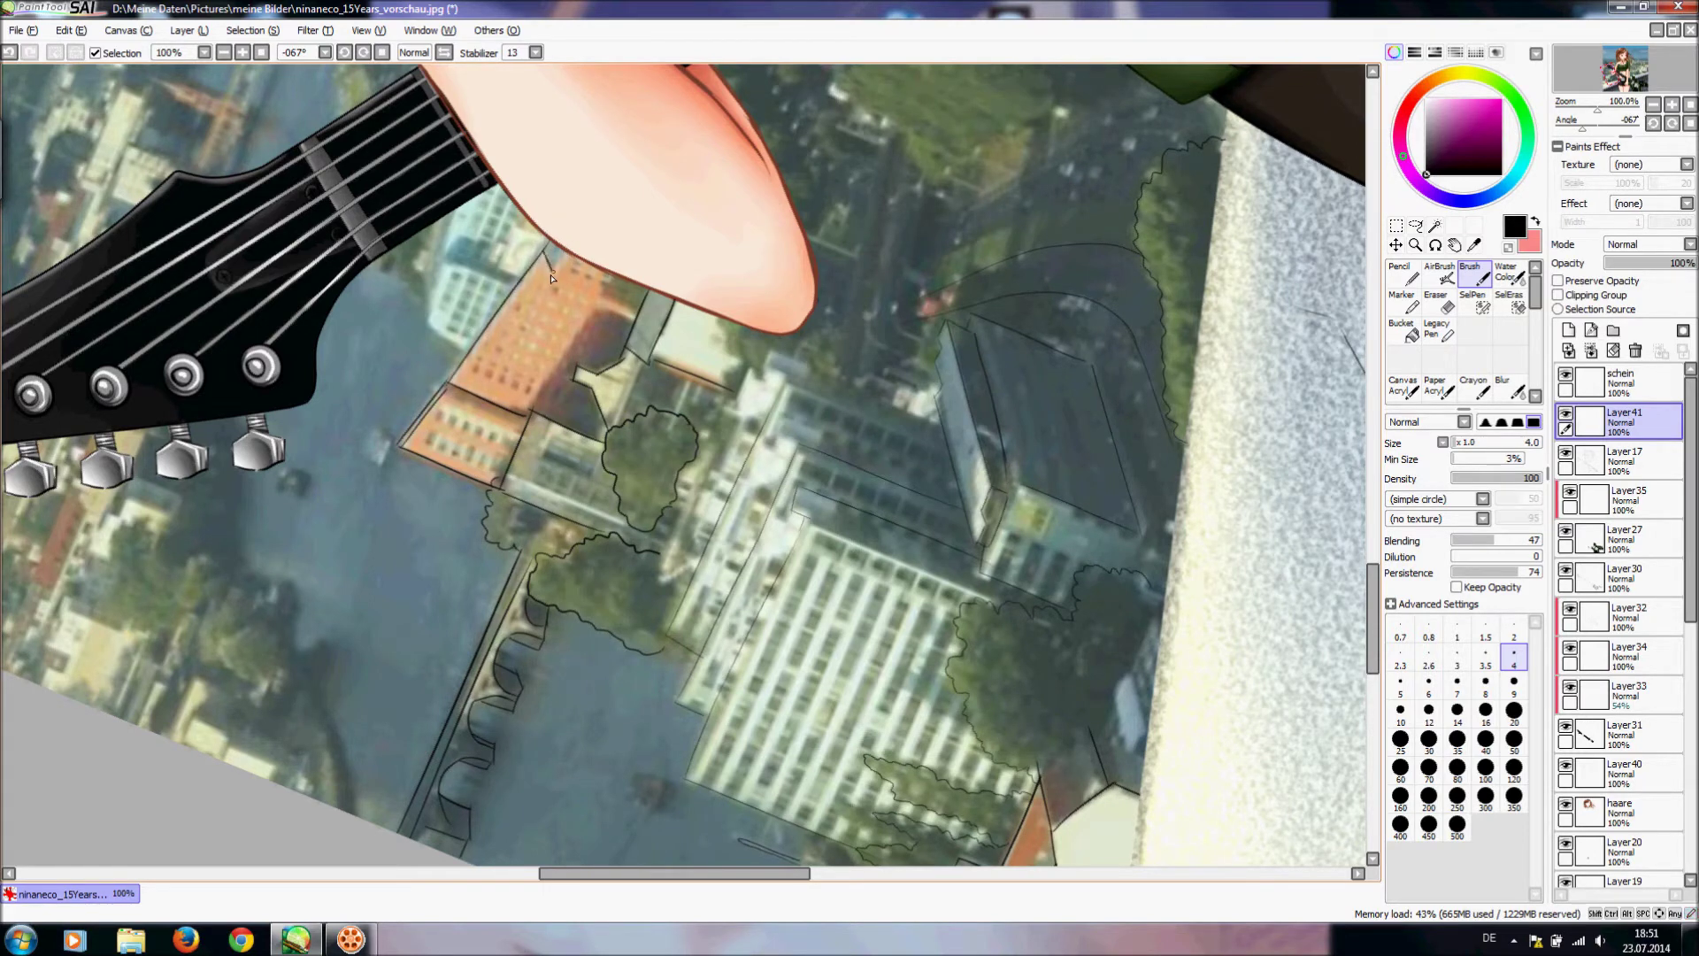
left_click(384, 51)
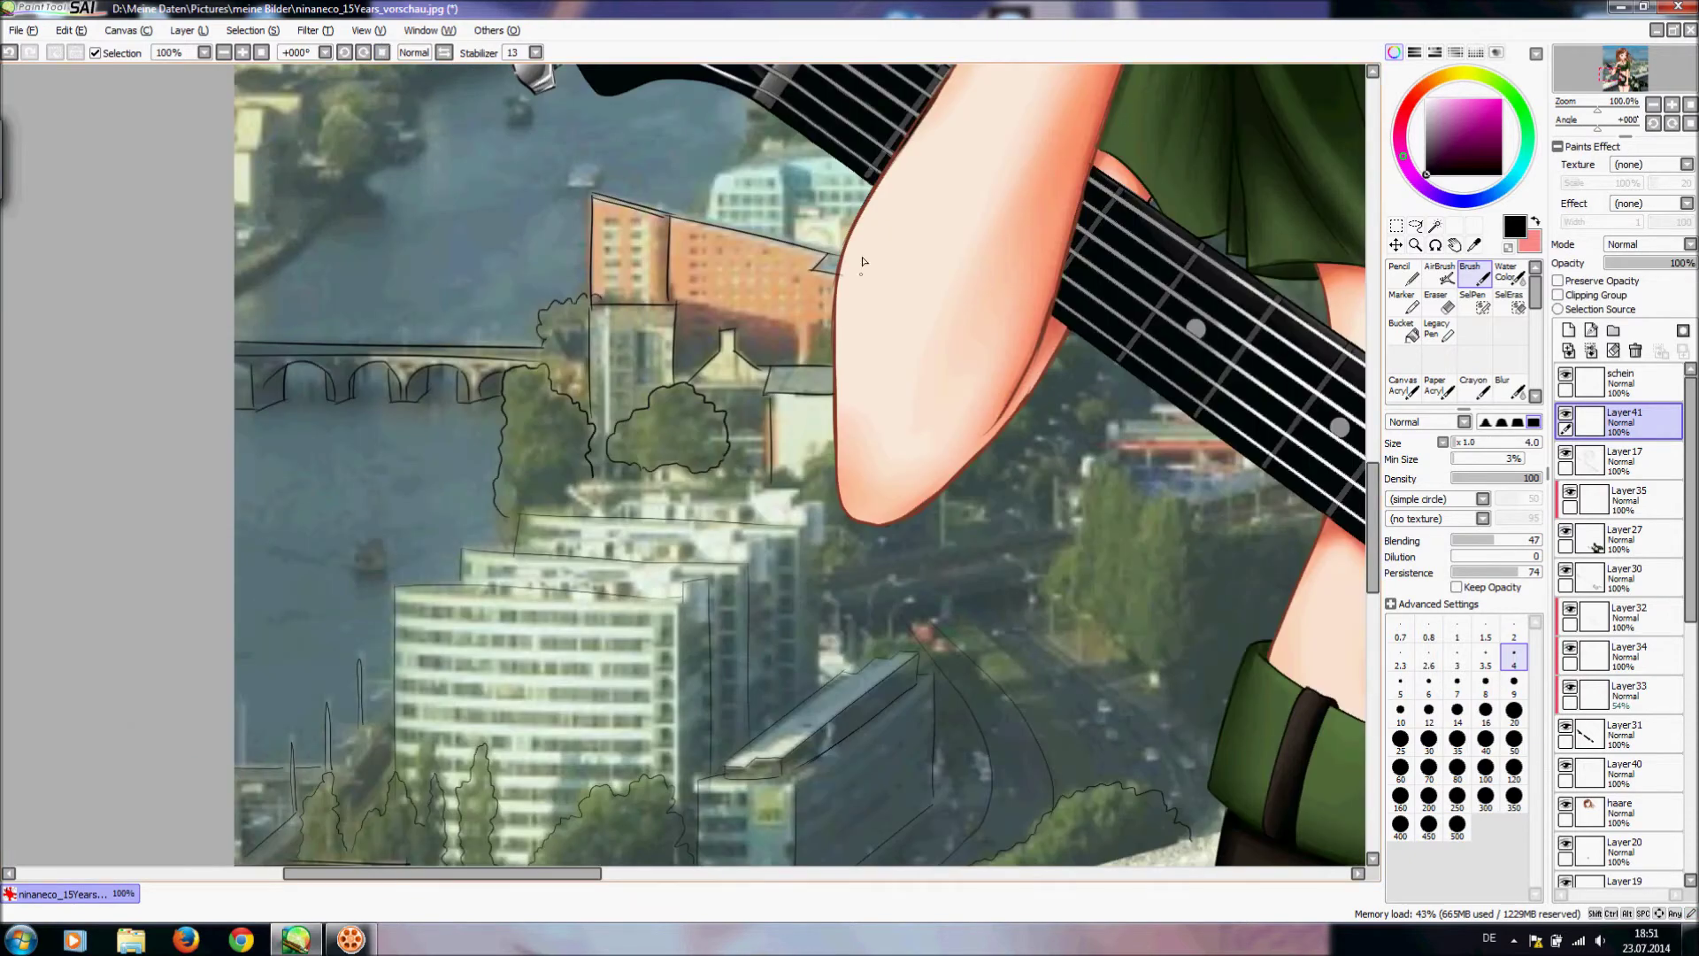
- Outline the blue-white vehicle behind the wall beside the red-roofed house, undoing the misplaced strokes
scroll(1363, 500, "down", 5)
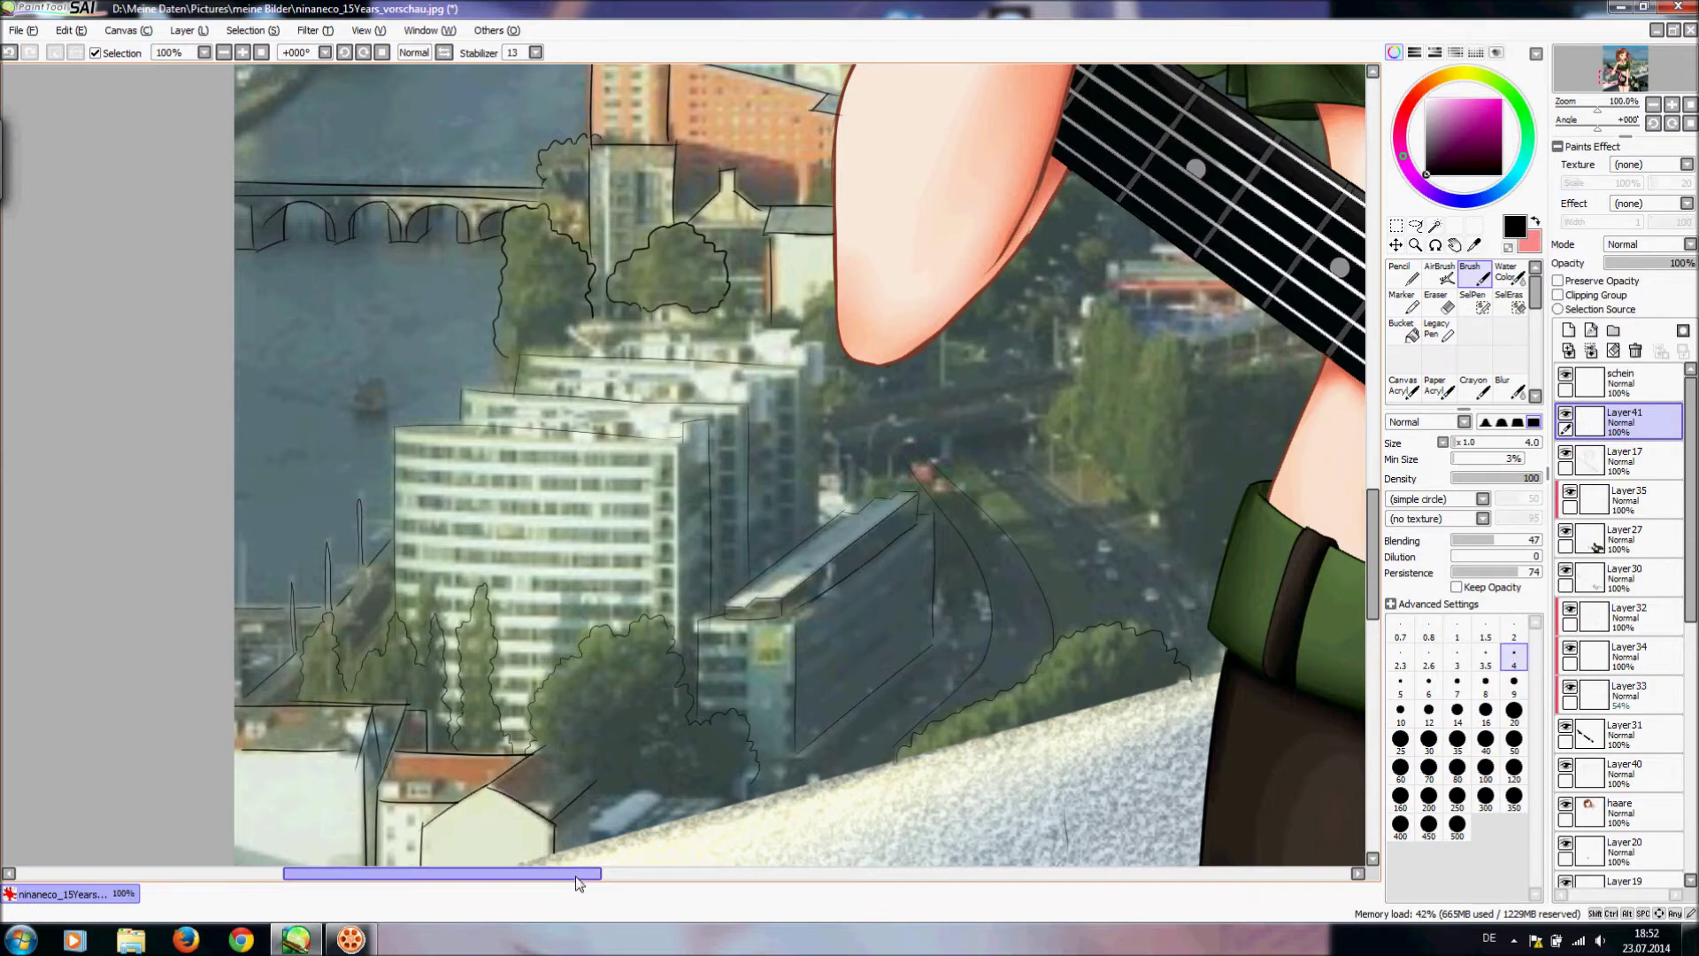
left_click_drag(574, 874, 628, 874)
left_click_drag(1375, 523, 1375, 585)
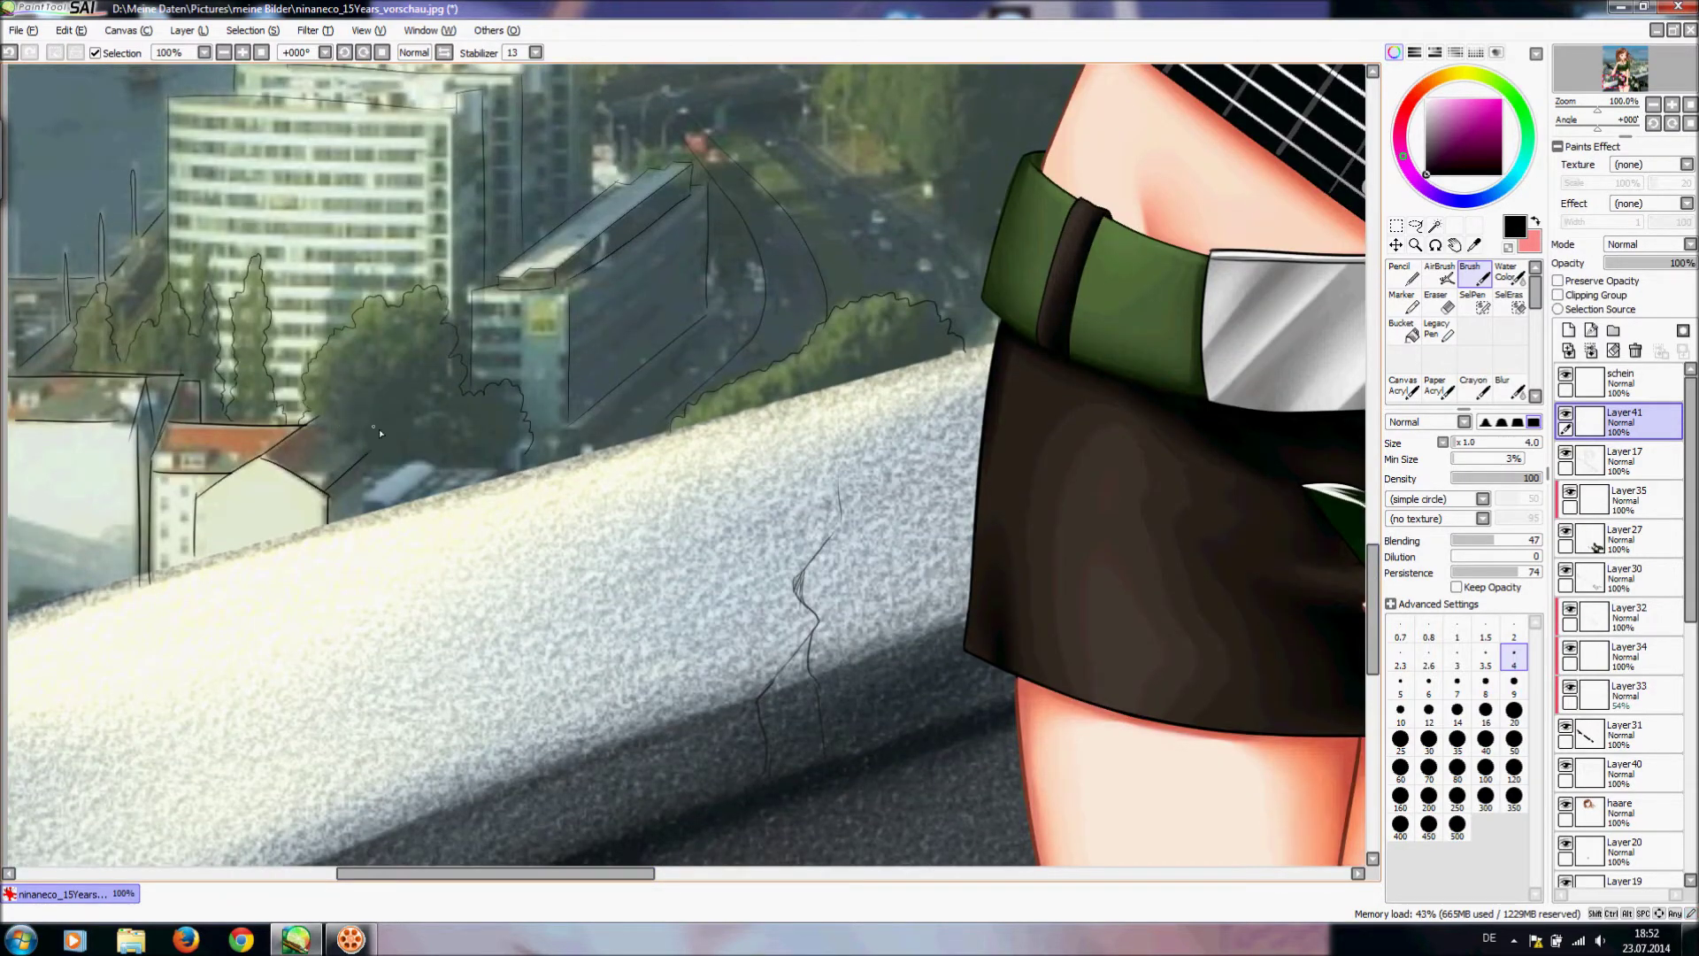
mouse_move(363, 442)
left_mouse_down()
mouse_move(436, 466)
mouse_move(423, 346)
mouse_move(393, 356)
mouse_move(426, 471)
mouse_move(364, 498)
mouse_move(412, 453)
mouse_move(424, 460)
mouse_move(365, 494)
mouse_move(427, 450)
mouse_move(411, 461)
mouse_move(435, 466)
mouse_move(411, 462)
mouse_move(438, 472)
mouse_move(392, 506)
mouse_move(409, 489)
mouse_move(364, 499)
mouse_move(400, 502)
left_mouse_up()
key("ctrl+z")
key("ctrl+z")
- Trace the slanted line at the base of the large tree, above the outlined vehicle
left_click(344, 54)
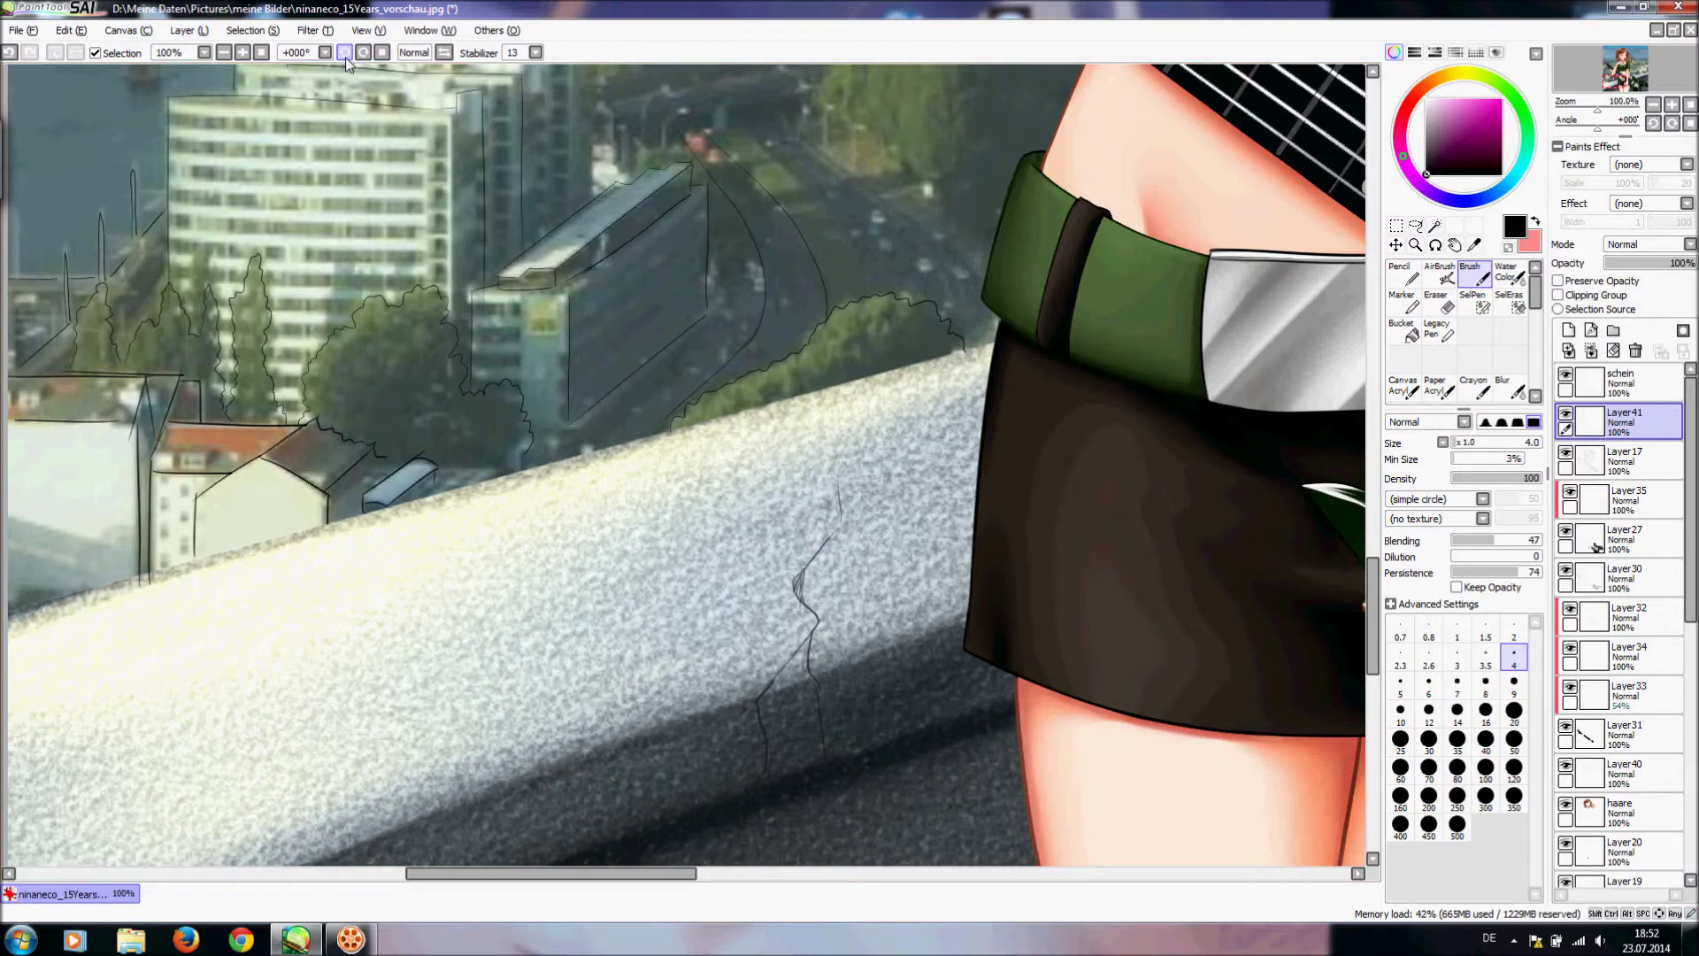
left_click(344, 54)
left_click(345, 54)
left_click_drag(478, 609, 532, 576)
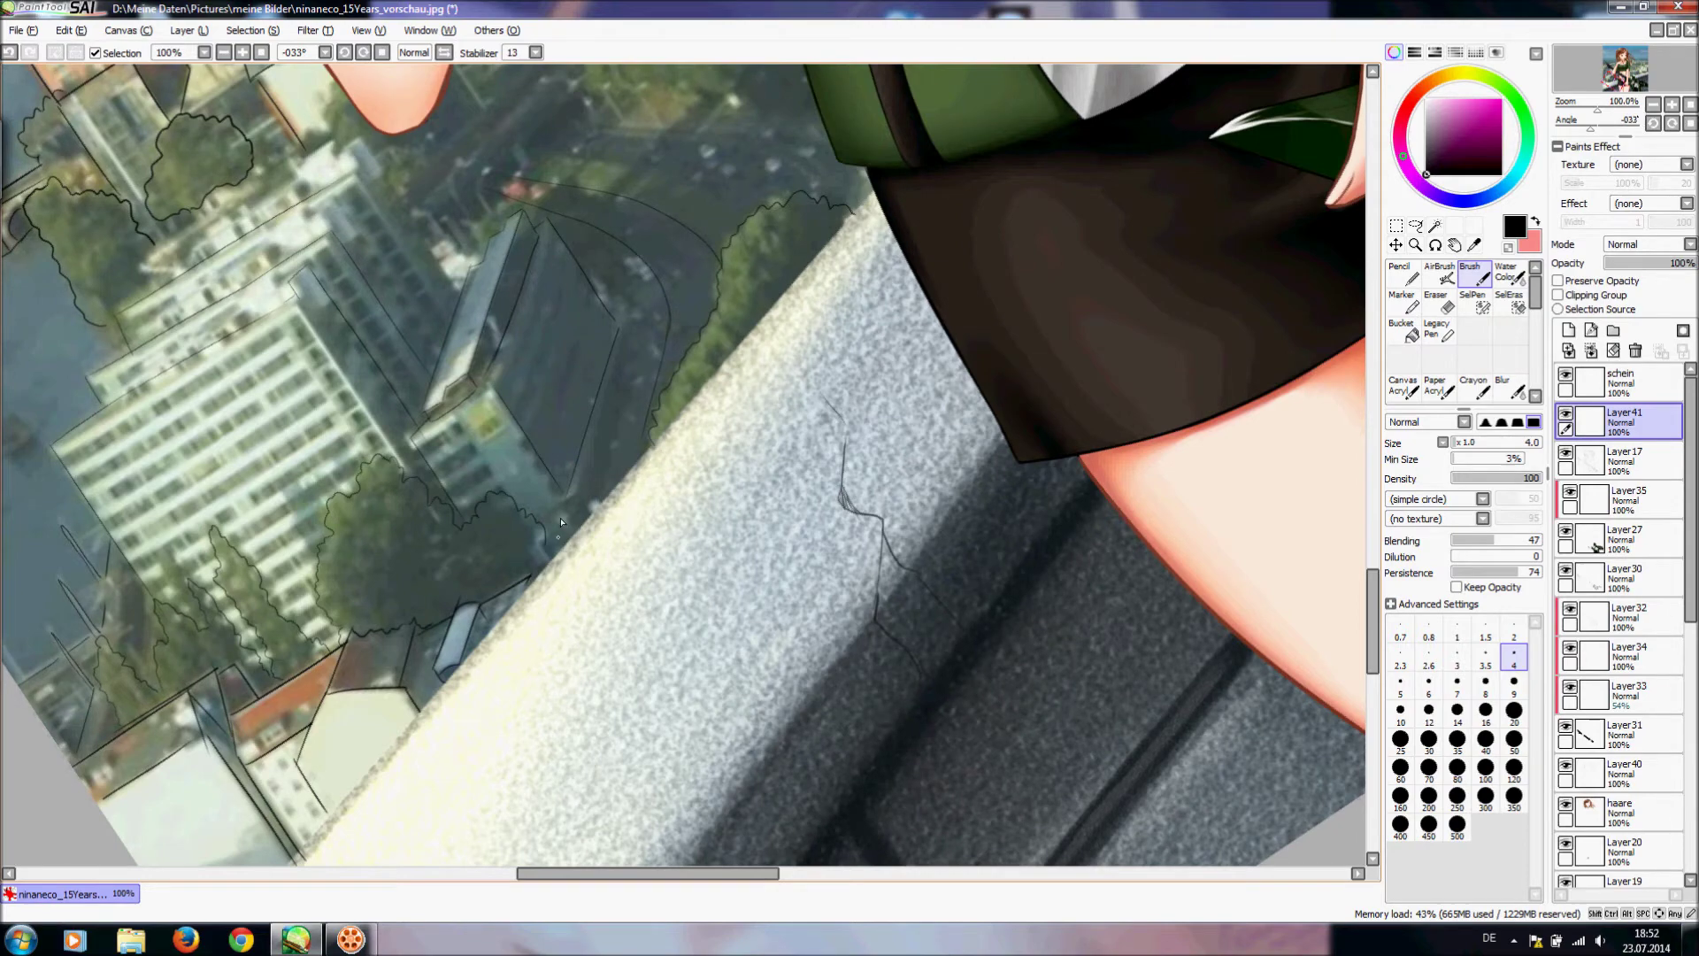
left_click(363, 53)
left_click_drag(532, 873, 577, 879)
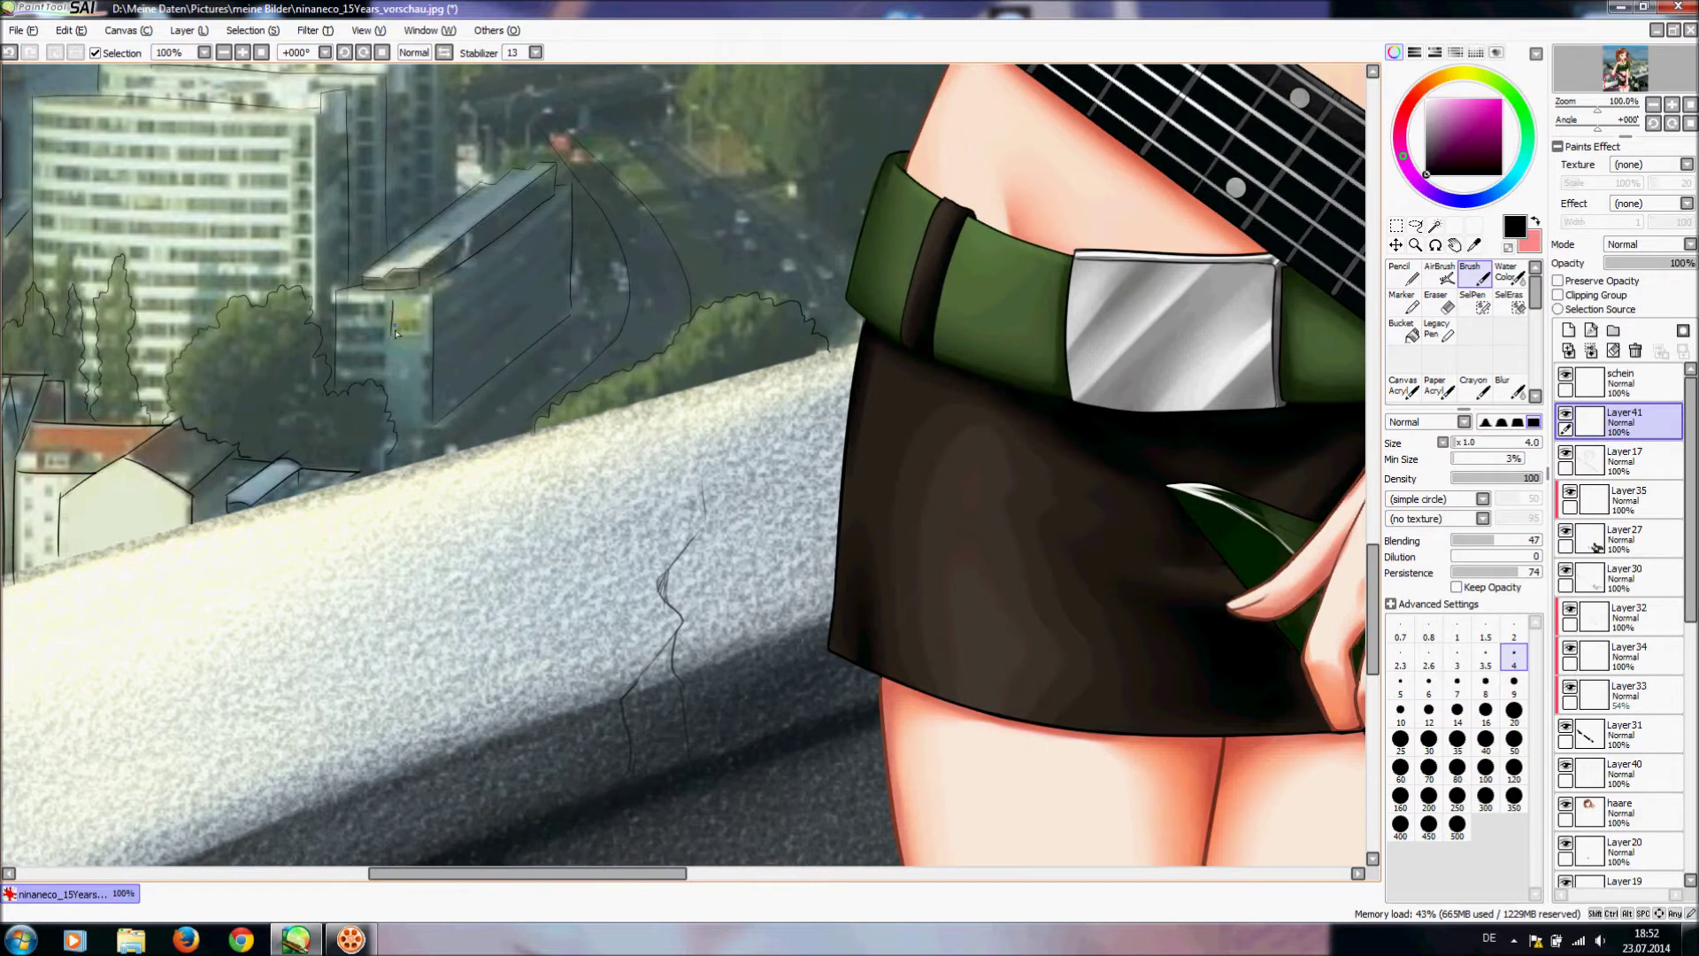
key("ctrl+z")
mouse_move(392, 301)
left_mouse_down()
mouse_move(392, 329)
mouse_move(414, 338)
mouse_move(397, 335)
mouse_move(418, 334)
mouse_move(418, 305)
mouse_move(420, 334)
left_mouse_up()
key("ctrl+z")
key("ctrl+z")
key("ctrl+z")
key("ctrl+z")
left_click_drag(415, 873, 444, 874)
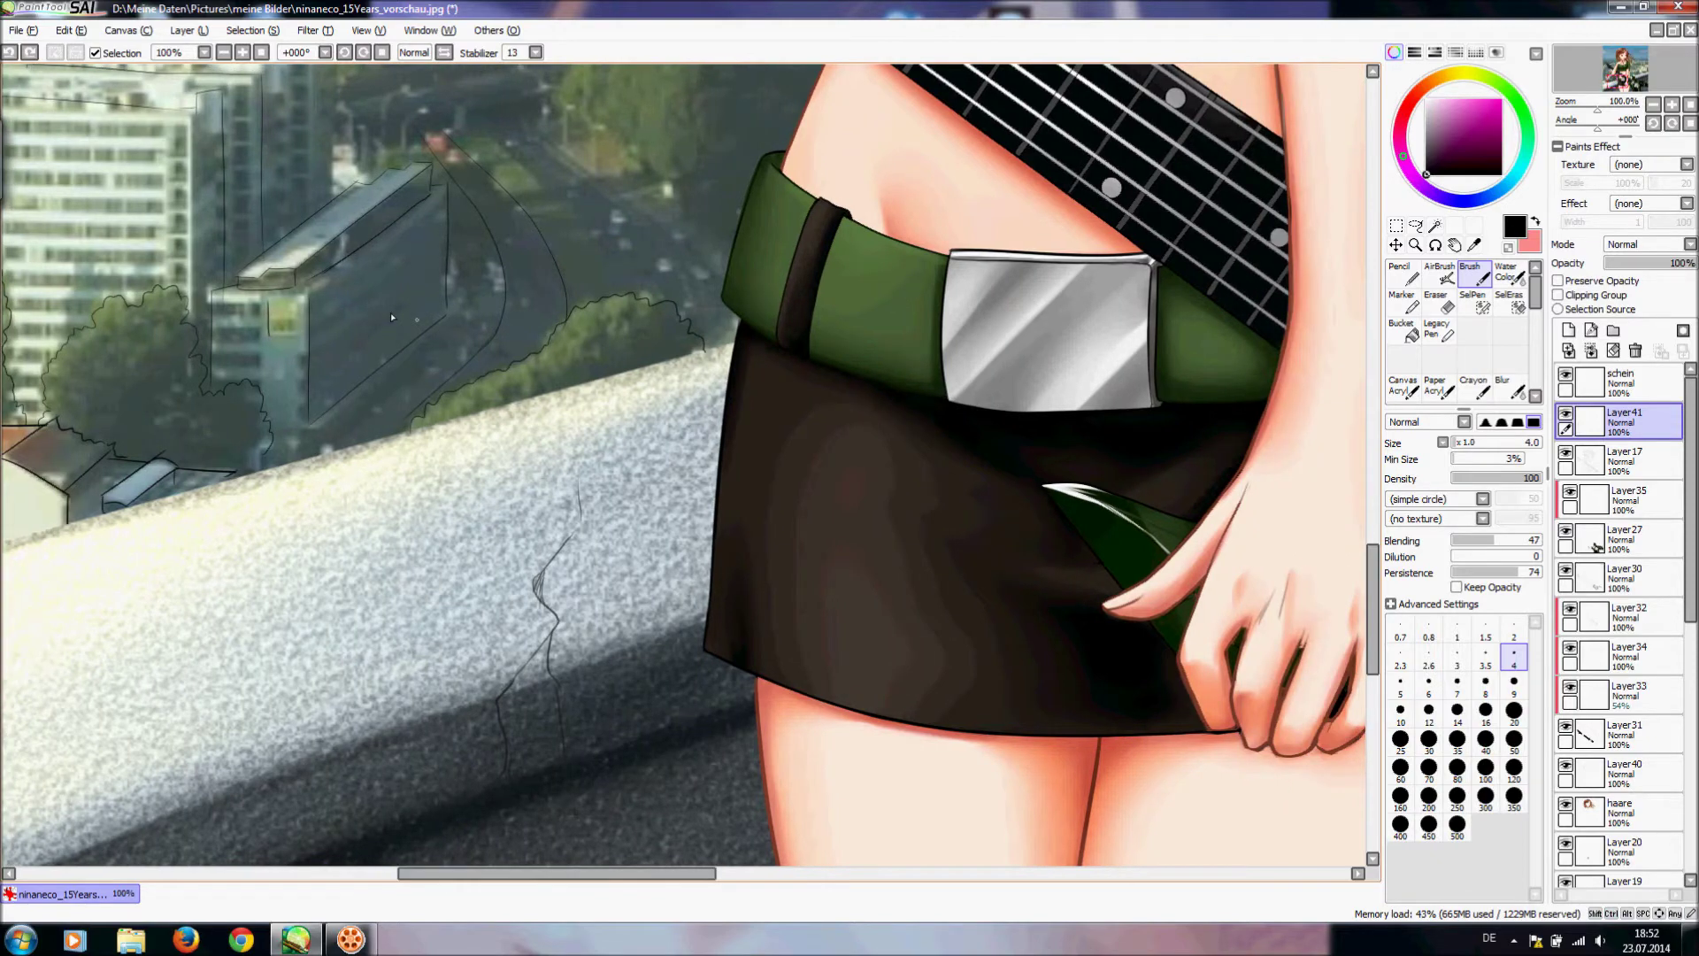
- Outline the pointed green tree beside the road, between the guitar neck and the belt
left_click_drag(1373, 555, 1369, 498)
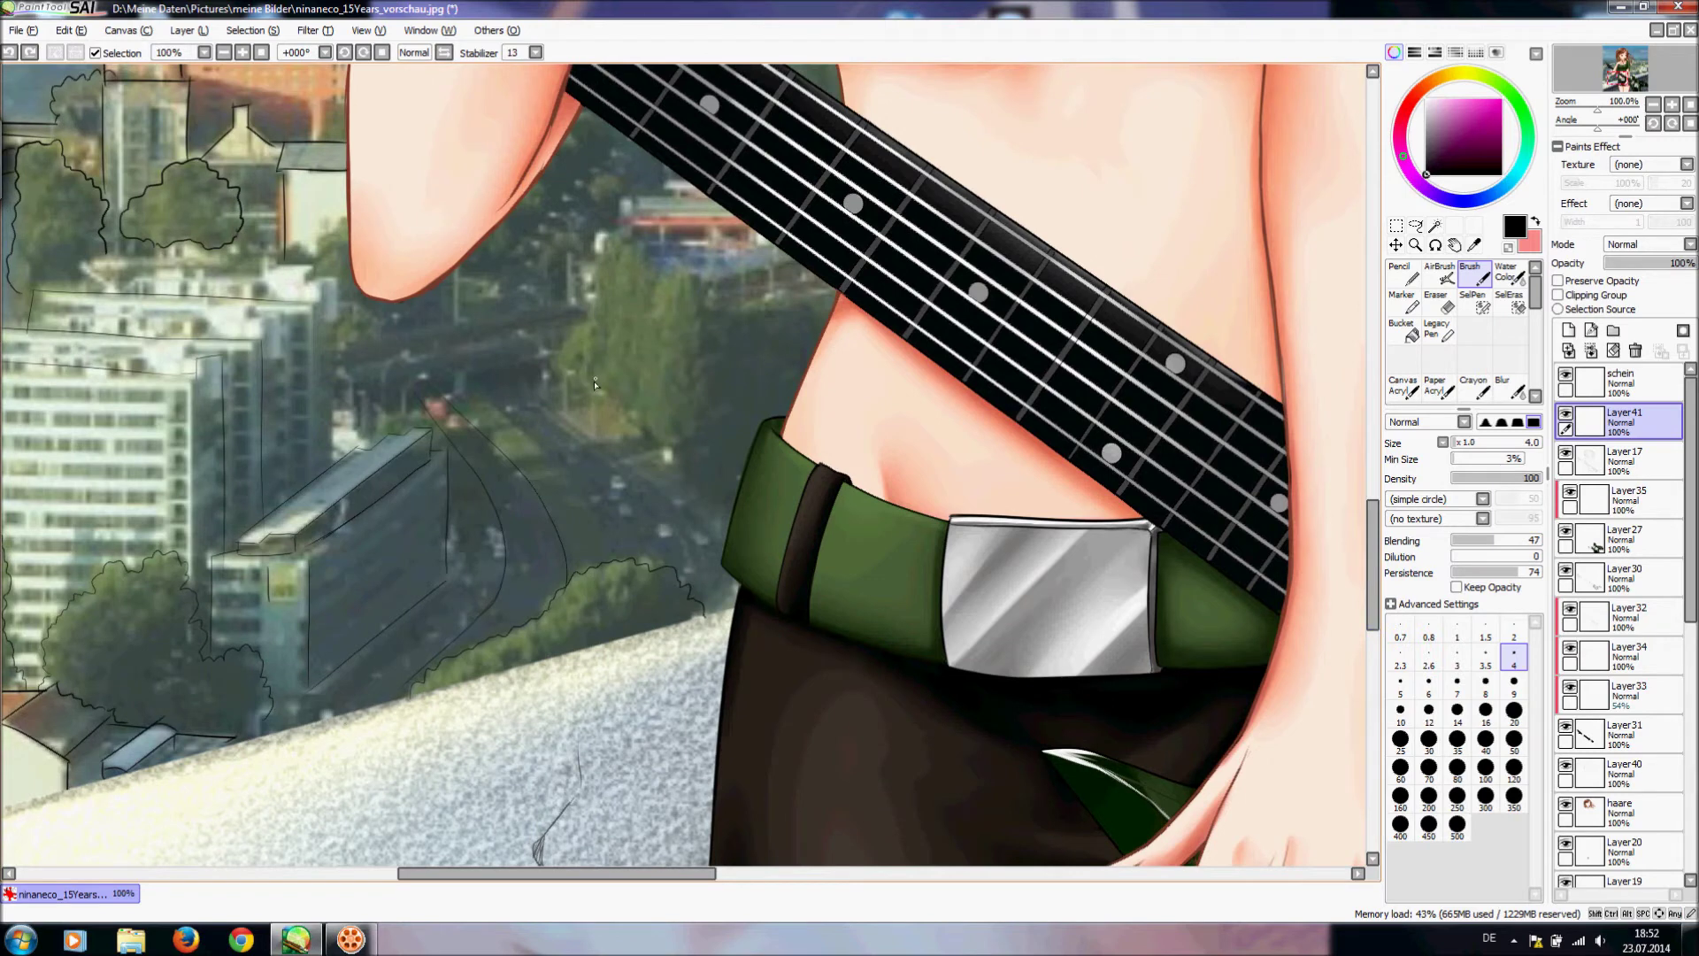
left_click_drag(567, 346, 592, 305)
mouse_move(612, 239)
left_mouse_down()
mouse_move(659, 301)
mouse_move(690, 276)
left_mouse_up()
left_click_drag(702, 303, 711, 325)
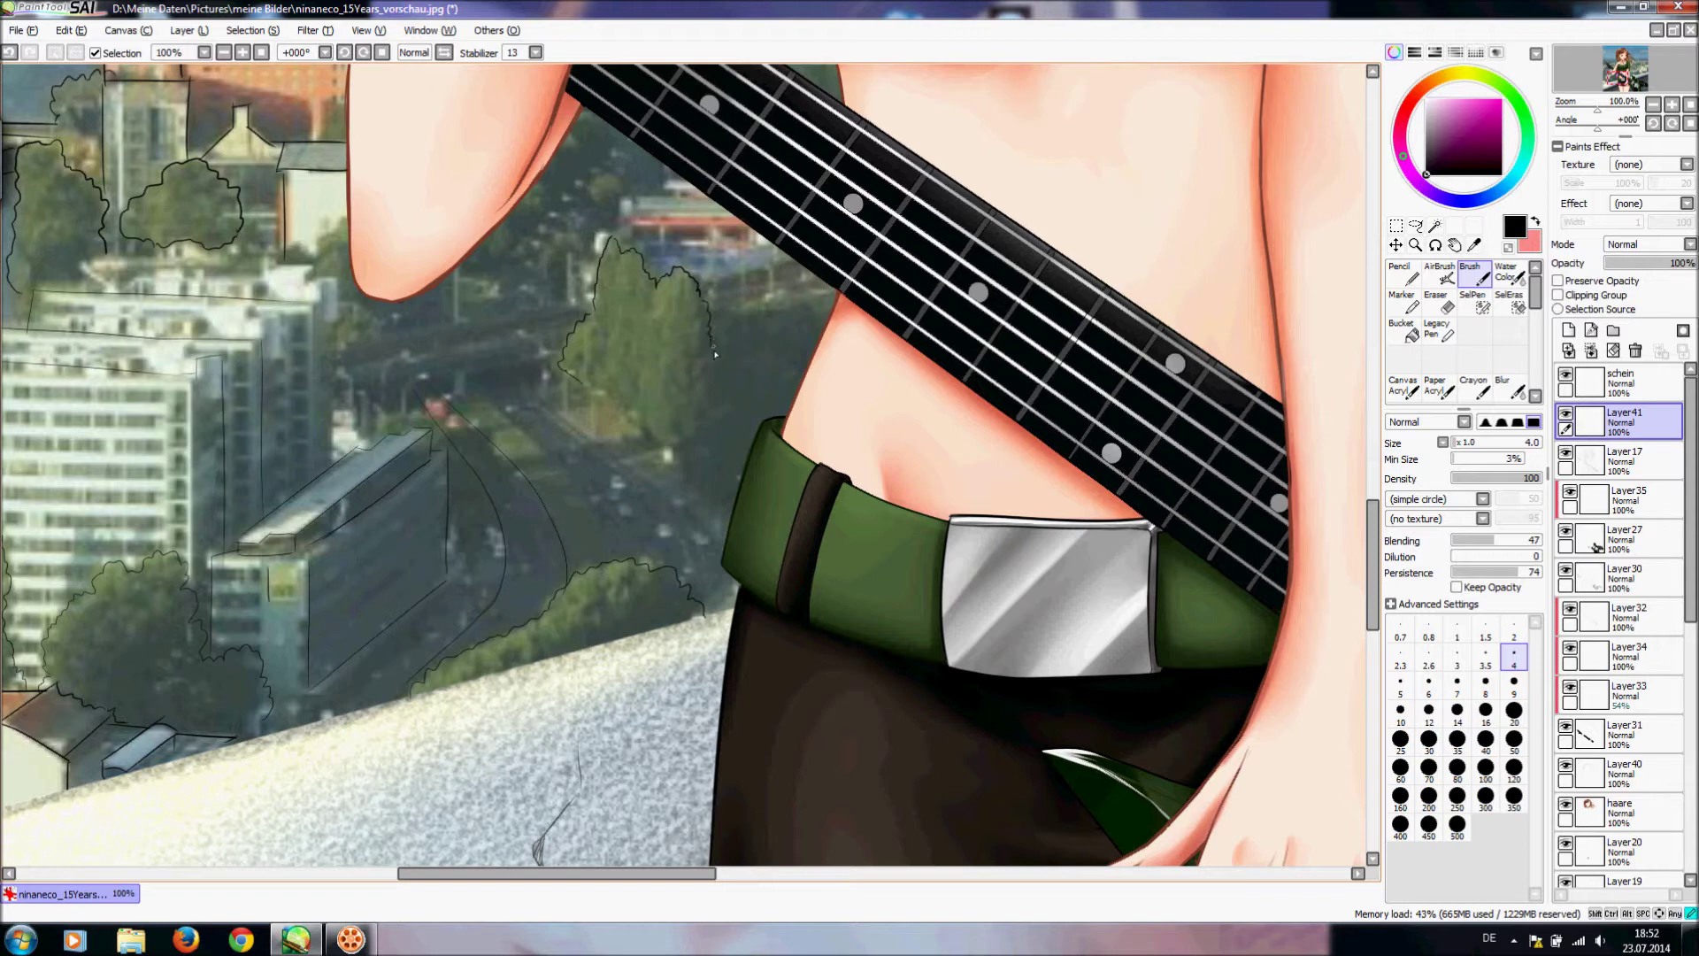
left_click_drag(719, 409, 710, 430)
mouse_move(582, 383)
left_mouse_down()
mouse_move(636, 392)
mouse_move(624, 422)
mouse_move(706, 439)
left_mouse_up()
- Outline the dark bush behind the pointed tree, reaching to the guitarist's waist and belt
mouse_move(710, 314)
left_mouse_down()
mouse_move(763, 308)
mouse_move(777, 331)
left_mouse_up()
left_click_drag(814, 310, 836, 303)
left_click_drag(705, 449, 706, 464)
key("ctrl+z")
left_click_drag(708, 471, 750, 475)
- Trace the thin trunks under the pointed tree, undoing the misplaced strokes
mouse_move(562, 374)
left_mouse_down()
mouse_move(566, 423)
mouse_move(596, 423)
left_mouse_up()
key("ctrl+z")
key("ctrl+z")
key("ctrl+z")
key("ctrl+z")
key("ctrl+z")
key("ctrl+z")
key("ctrl+z")
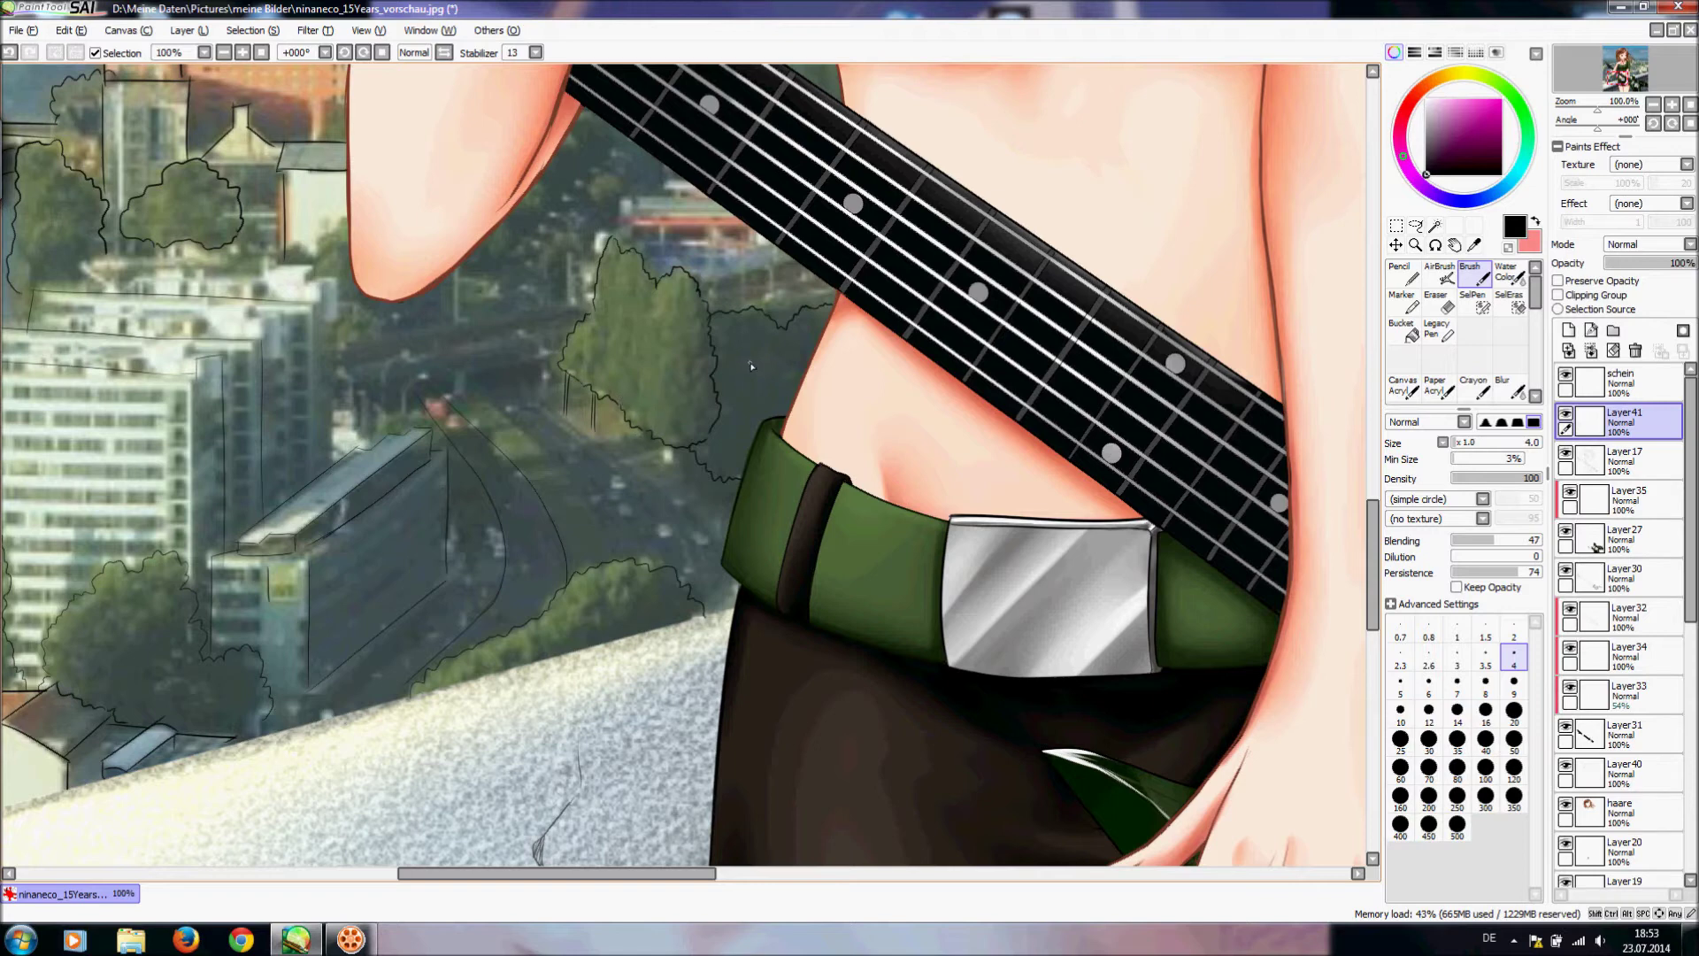
mouse_move(633, 426)
left_mouse_down()
mouse_move(632, 461)
mouse_move(634, 434)
mouse_move(646, 448)
mouse_move(629, 409)
left_mouse_up()
key("ctrl+z")
key("ctrl+y")
left_click_drag(682, 448, 681, 464)
- Trace the two curved road edges running from below the pointed tree towards the wall, redrawing the outer curve until it fits
left_click_drag(540, 403, 696, 517)
key("ctrl+z")
mouse_move(548, 405)
left_mouse_down()
mouse_move(689, 530)
mouse_move(714, 608)
left_mouse_up()
key("ctrl+z")
mouse_move(541, 397)
left_mouse_down()
mouse_move(619, 458)
mouse_move(718, 580)
left_mouse_up()
key("ctrl+z")
left_click_drag(541, 400, 717, 584)
key("ctrl+z")
left_click_drag(547, 406, 714, 582)
key("ctrl+z")
left_click_drag(540, 403, 722, 593)
left_click_drag(502, 404, 606, 568)
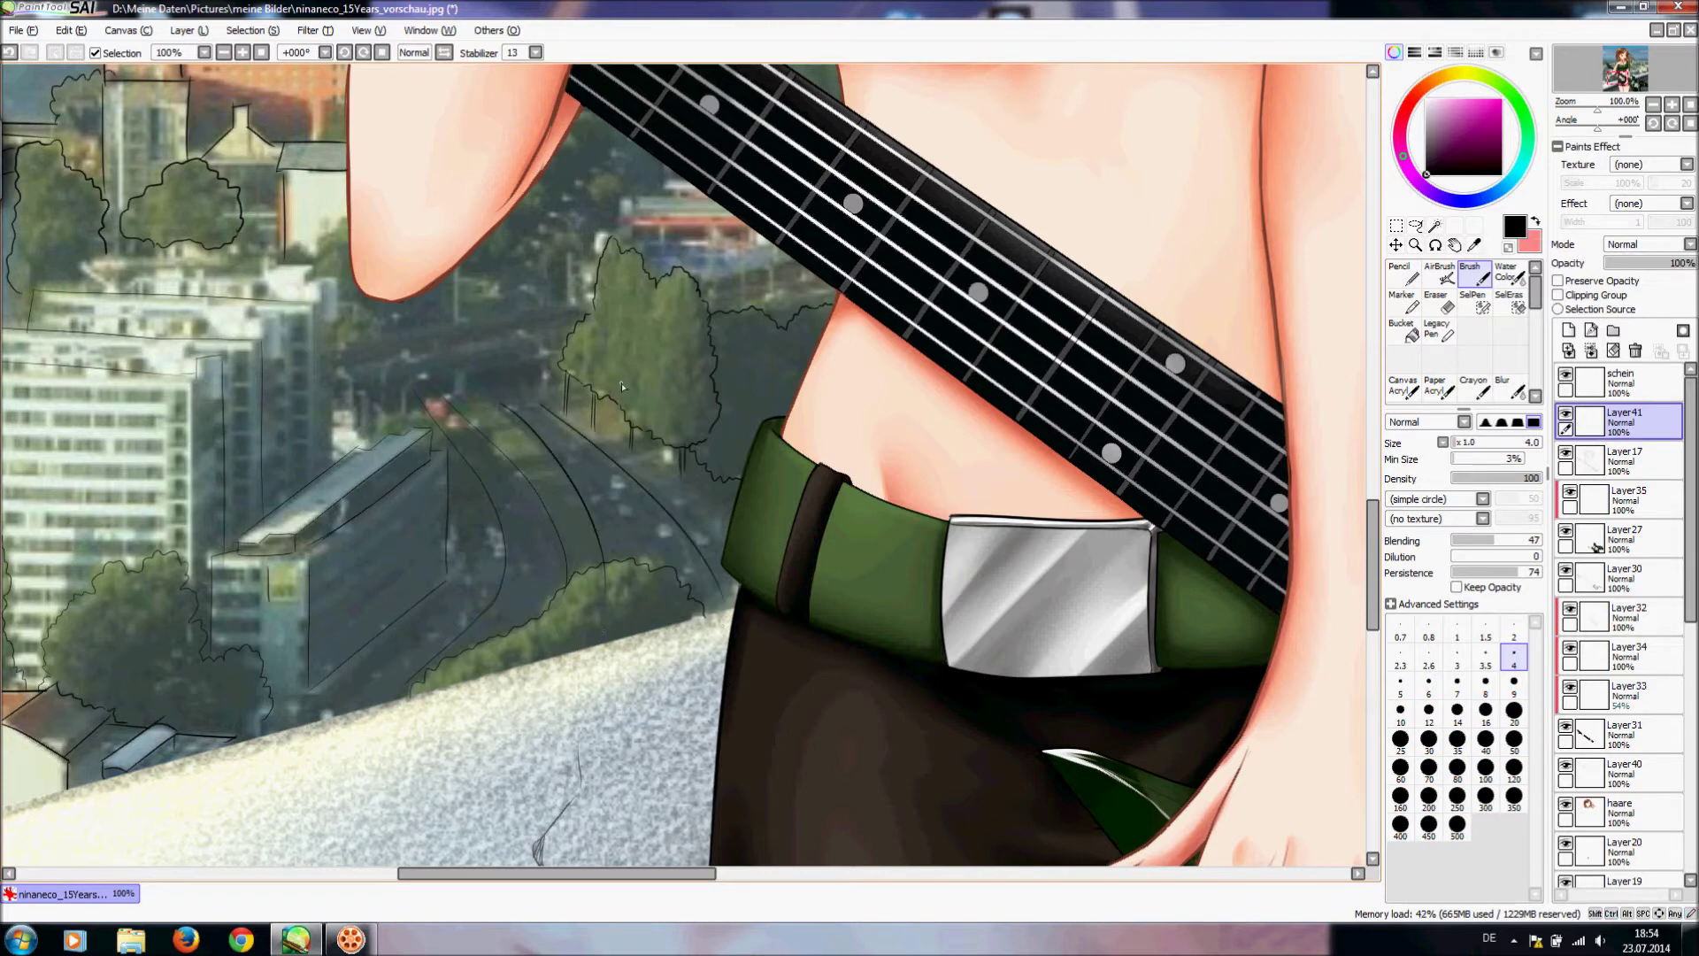
- Retrace the top contour of the dark bush up to the guitar neck with the Brush
key("e")
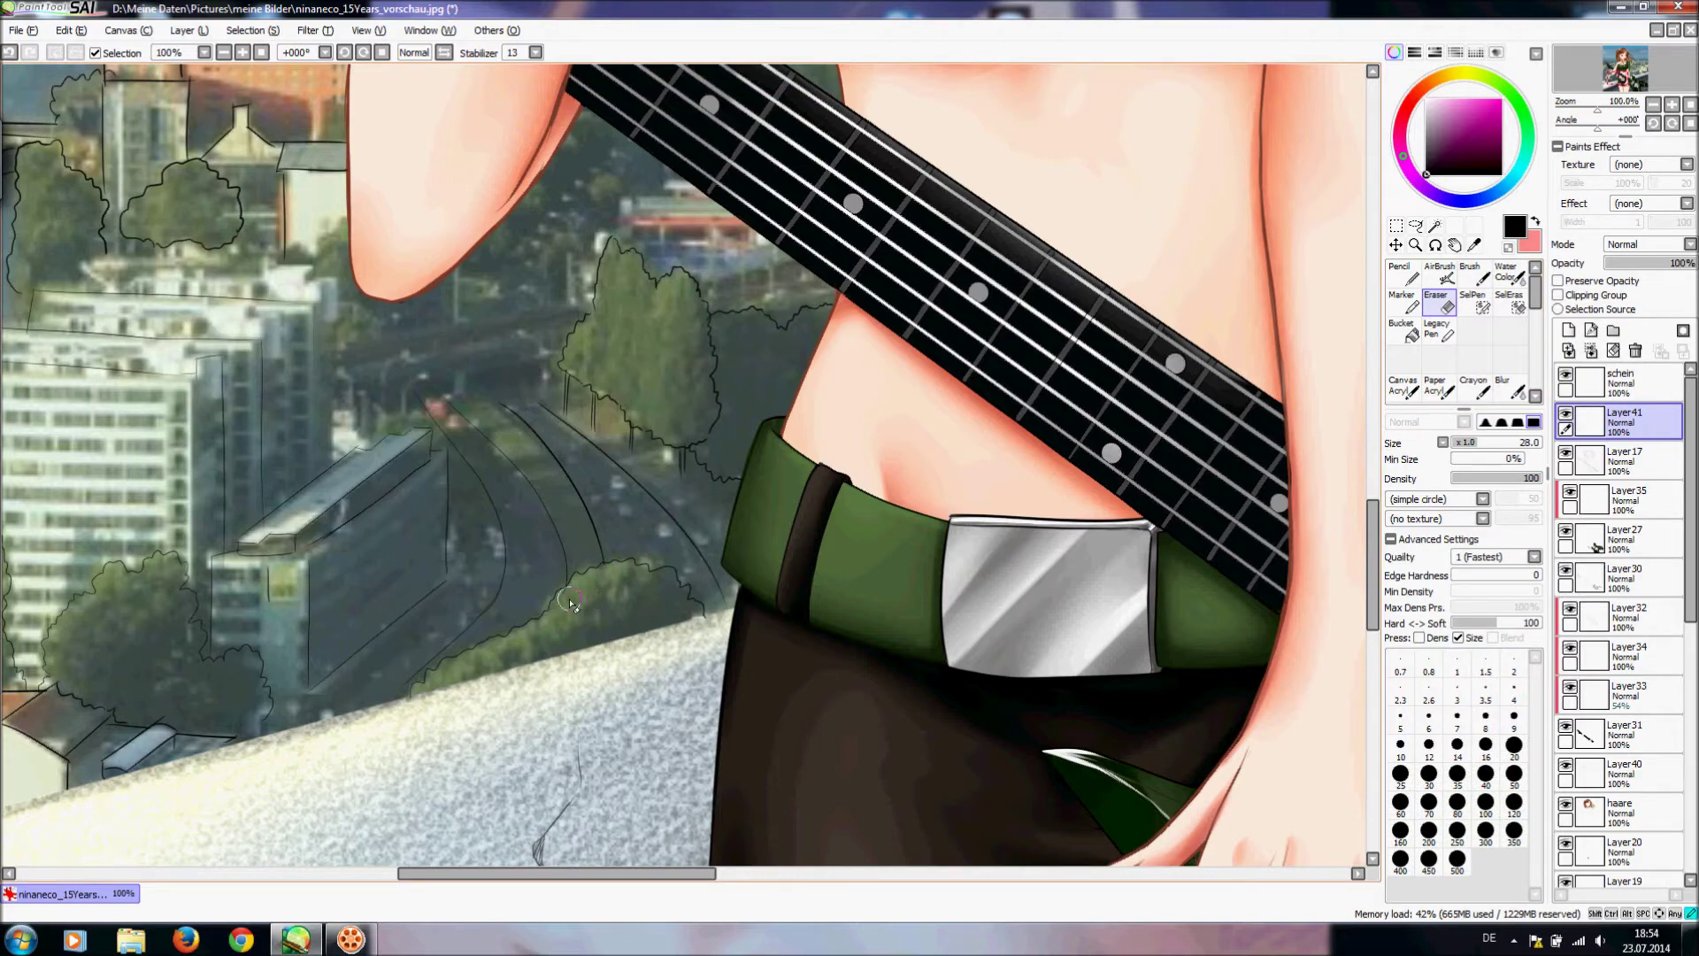
left_click(1474, 267)
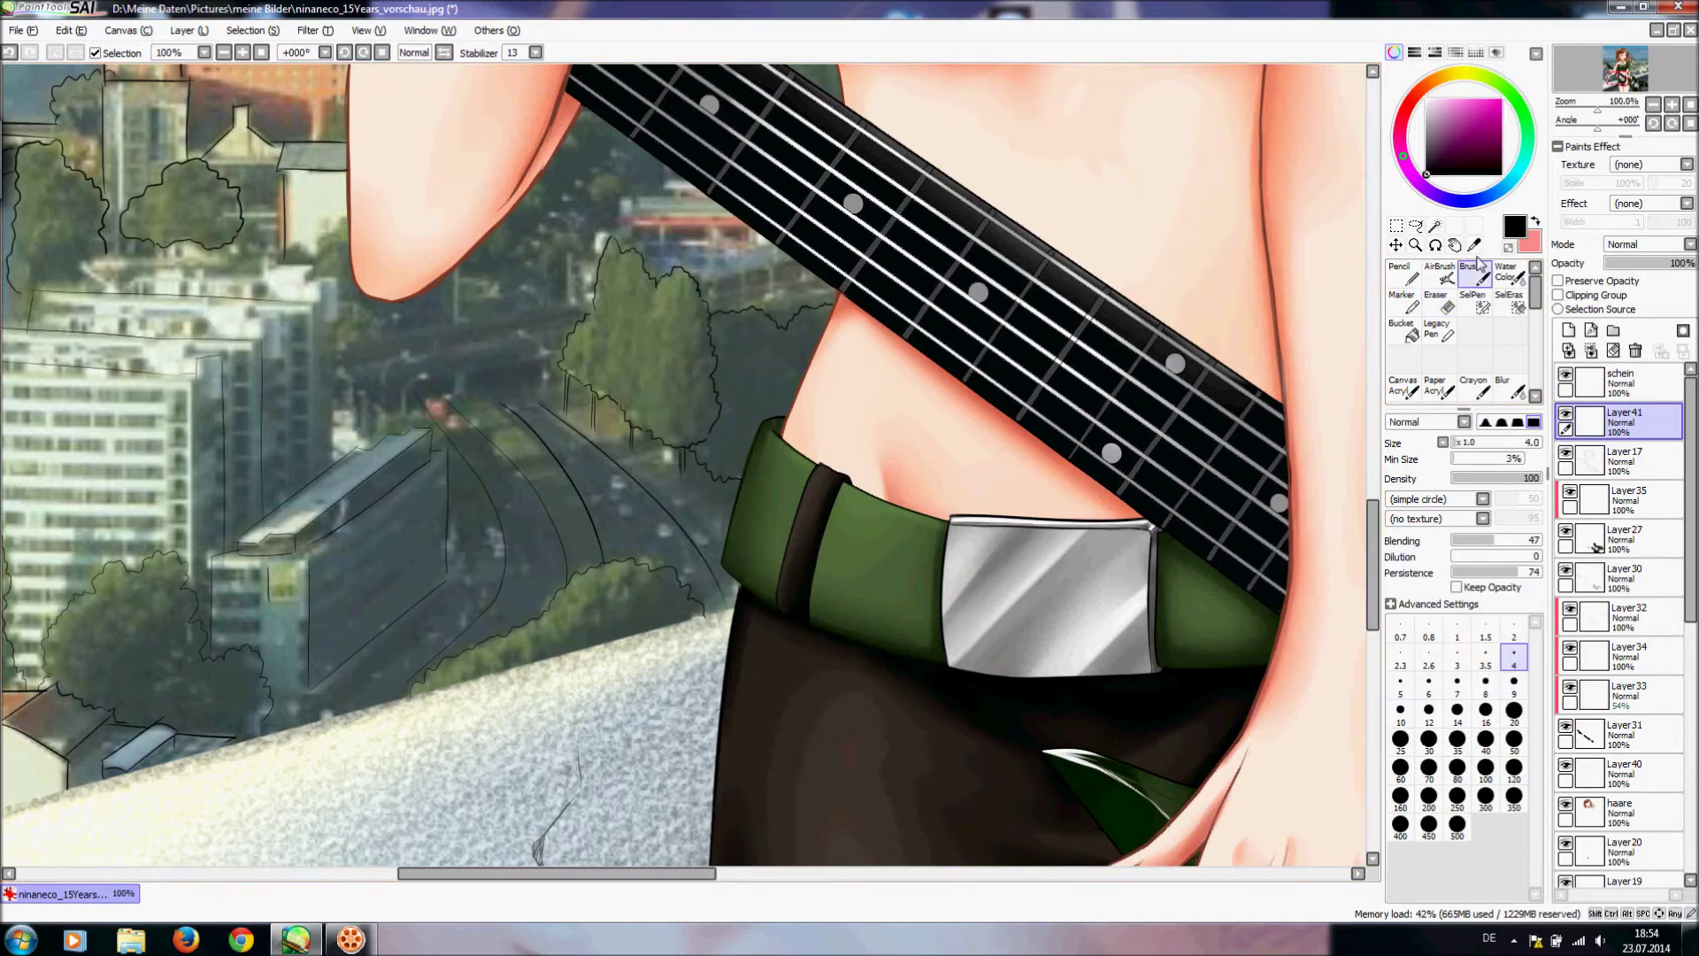
left_click_drag(749, 312, 833, 304)
- Trace the short vertical edge of the orange building right beside the guitarist's arm, redrawing misplaced strokes
scroll(1374, 512, "up", 3)
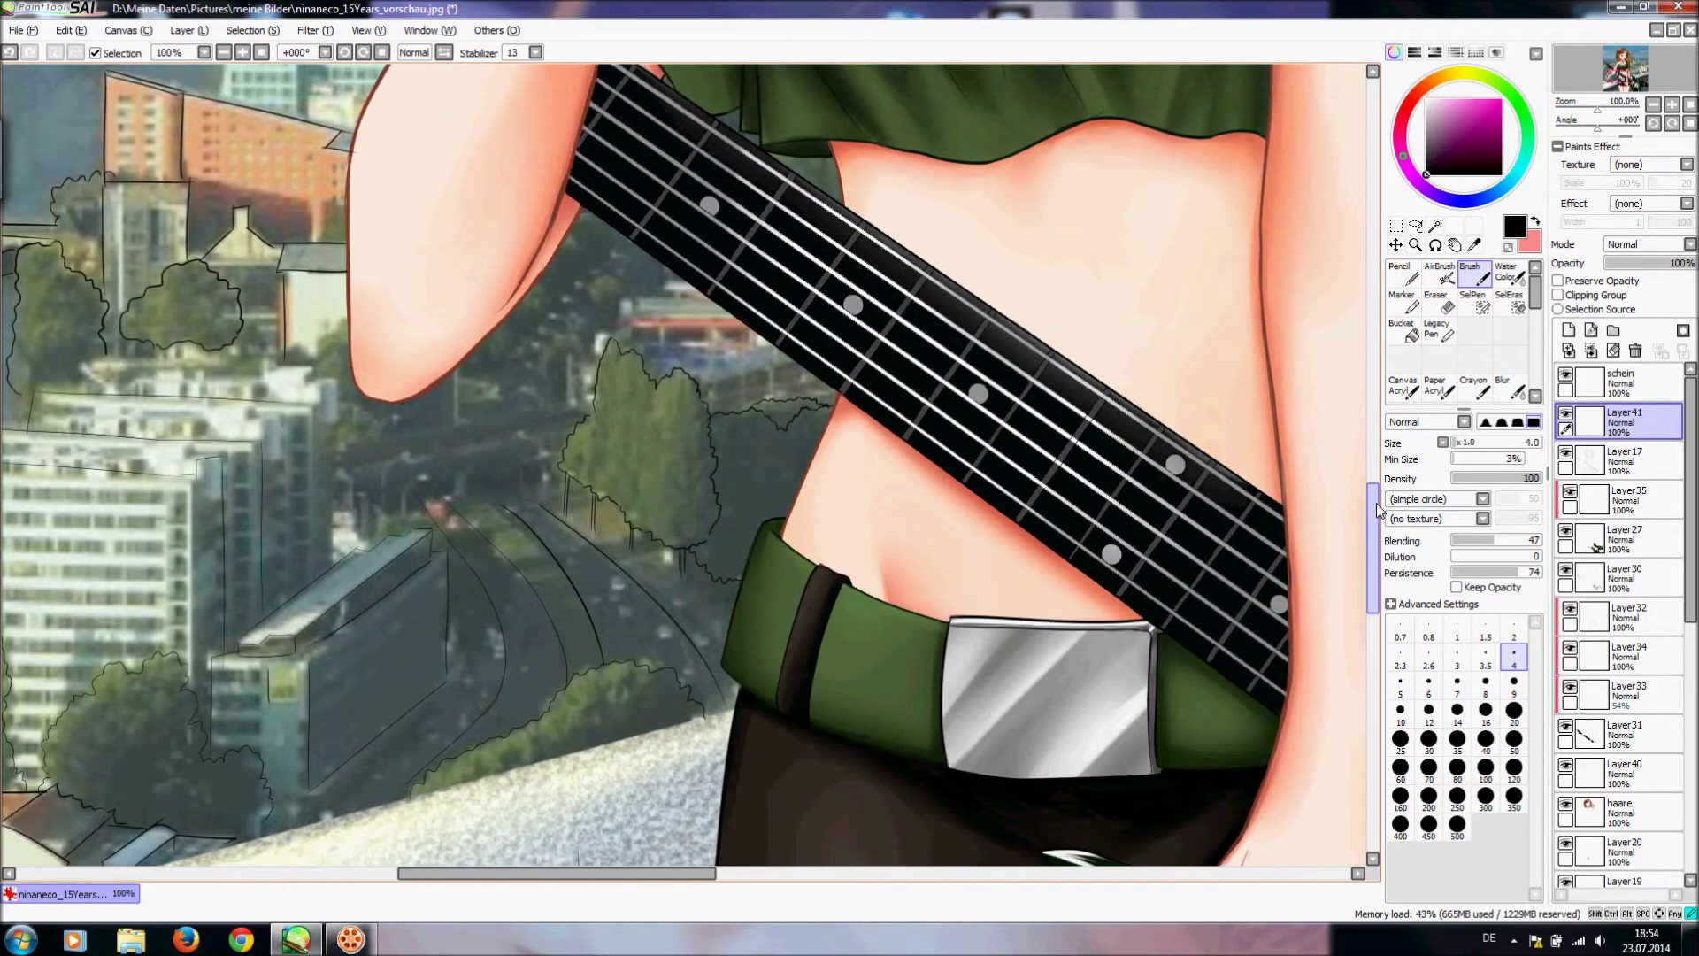
scroll(1378, 511, "up", 4)
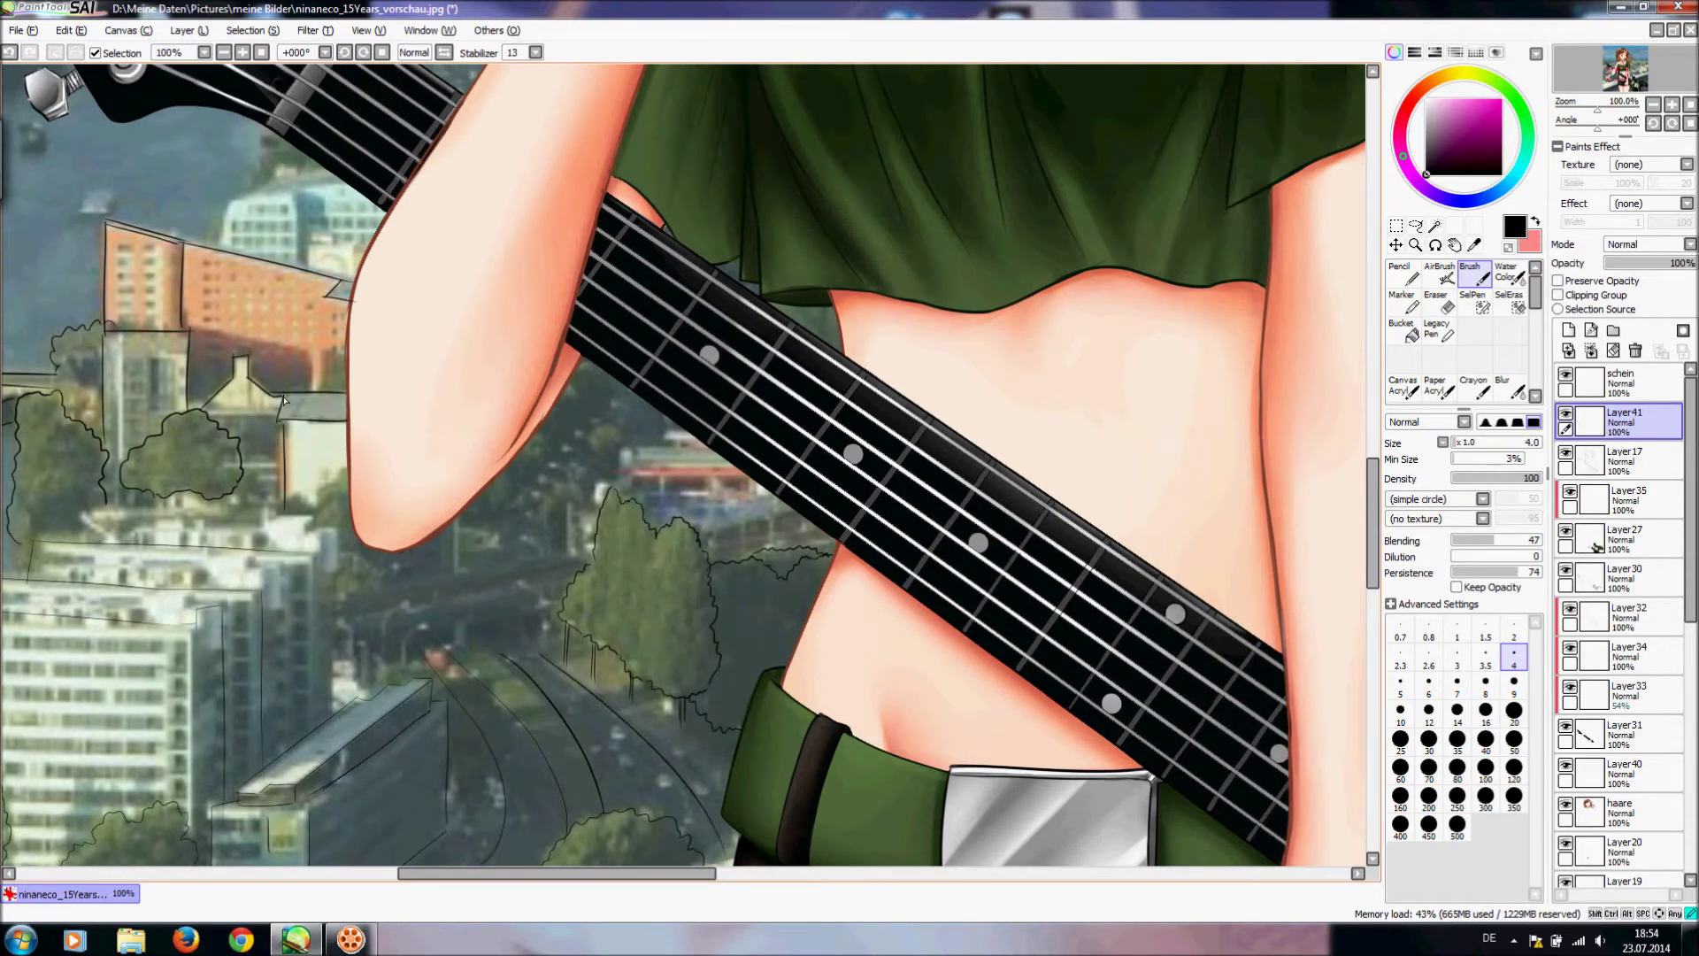
key("e")
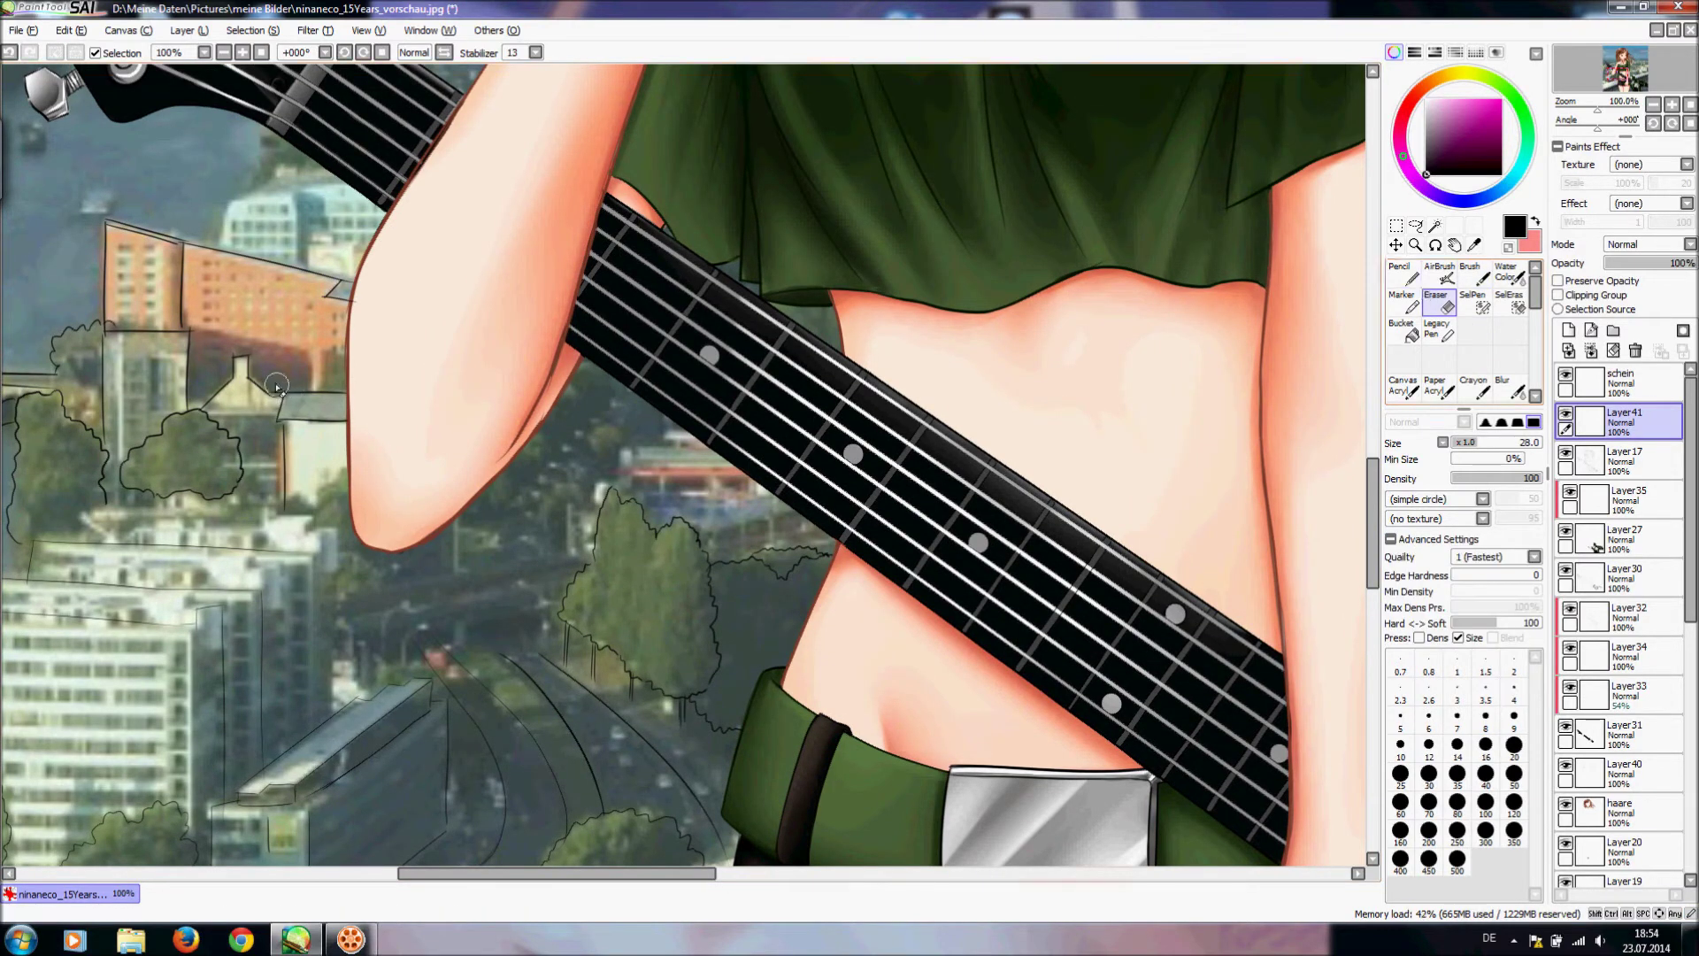
left_click(1480, 277)
left_click_drag(639, 880, 592, 880)
mouse_move(1377, 492)
left_mouse_down()
mouse_move(1378, 531)
mouse_move(1366, 484)
left_mouse_up()
left_click_drag(523, 303, 525, 381)
key("ctrl+z")
left_click_drag(523, 303, 525, 382)
key("ctrl+z")
mouse_move(523, 304)
left_mouse_down()
mouse_move(522, 393)
mouse_move(520, 364)
mouse_move(545, 358)
mouse_move(517, 391)
left_mouse_up()
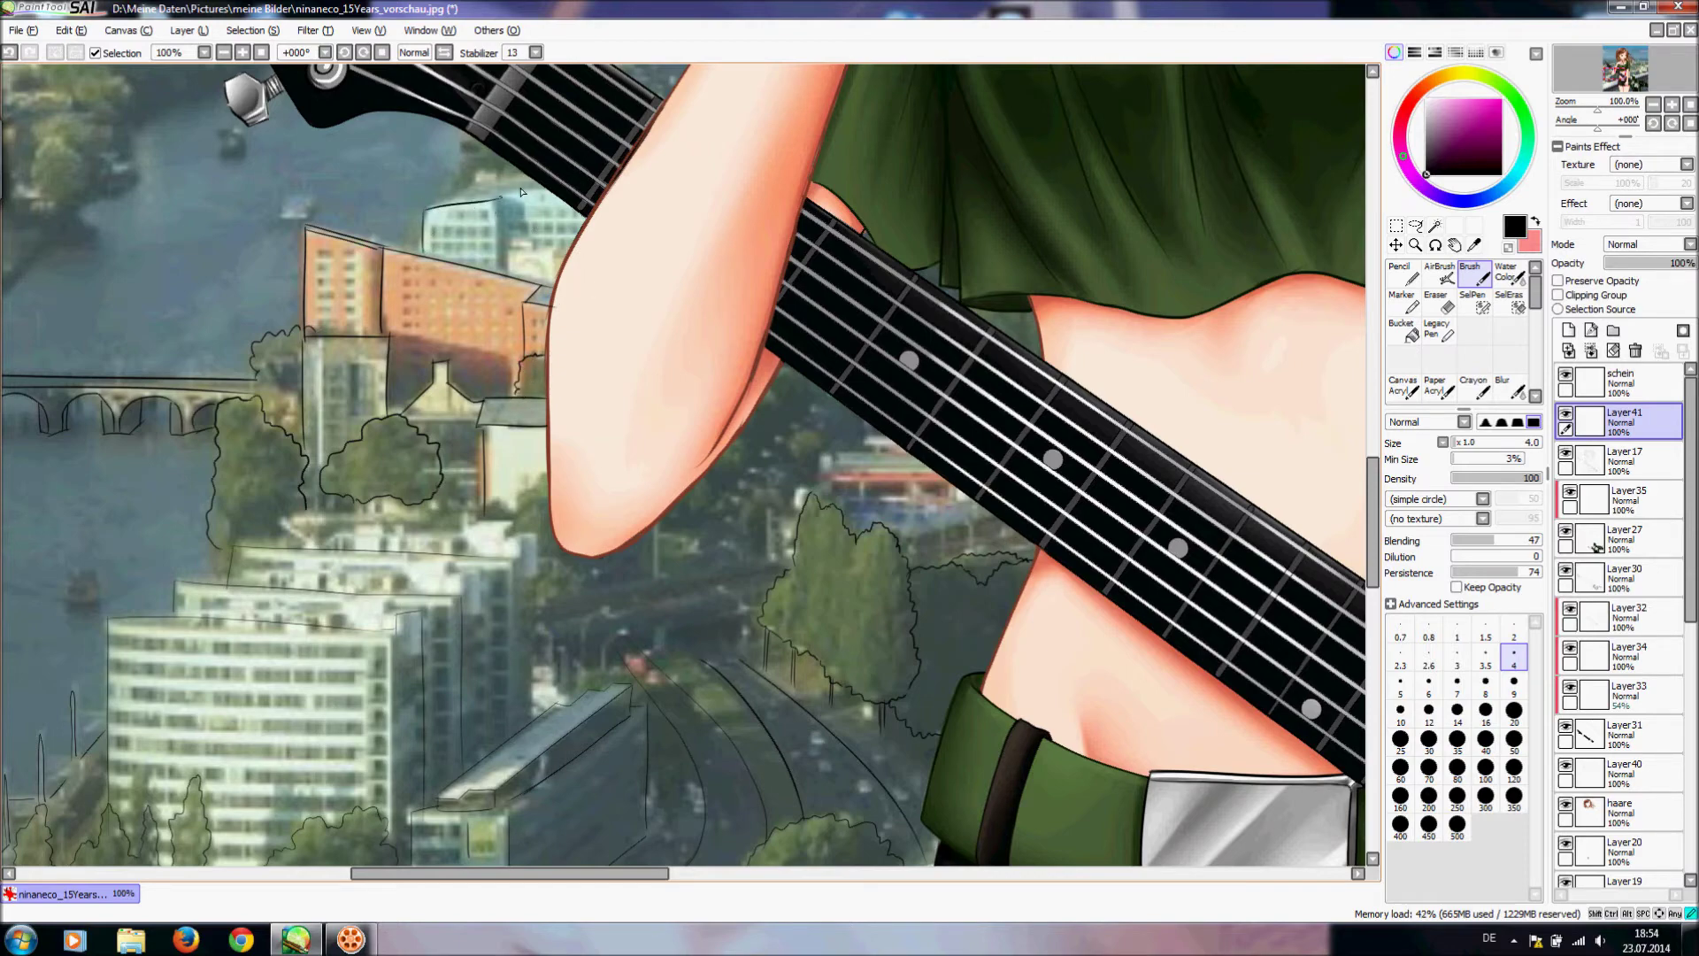
- Trace the edges of the teal glass building behind the orange building, up to the guitar neck
left_click(344, 52)
left_click(345, 52)
left_click(344, 52)
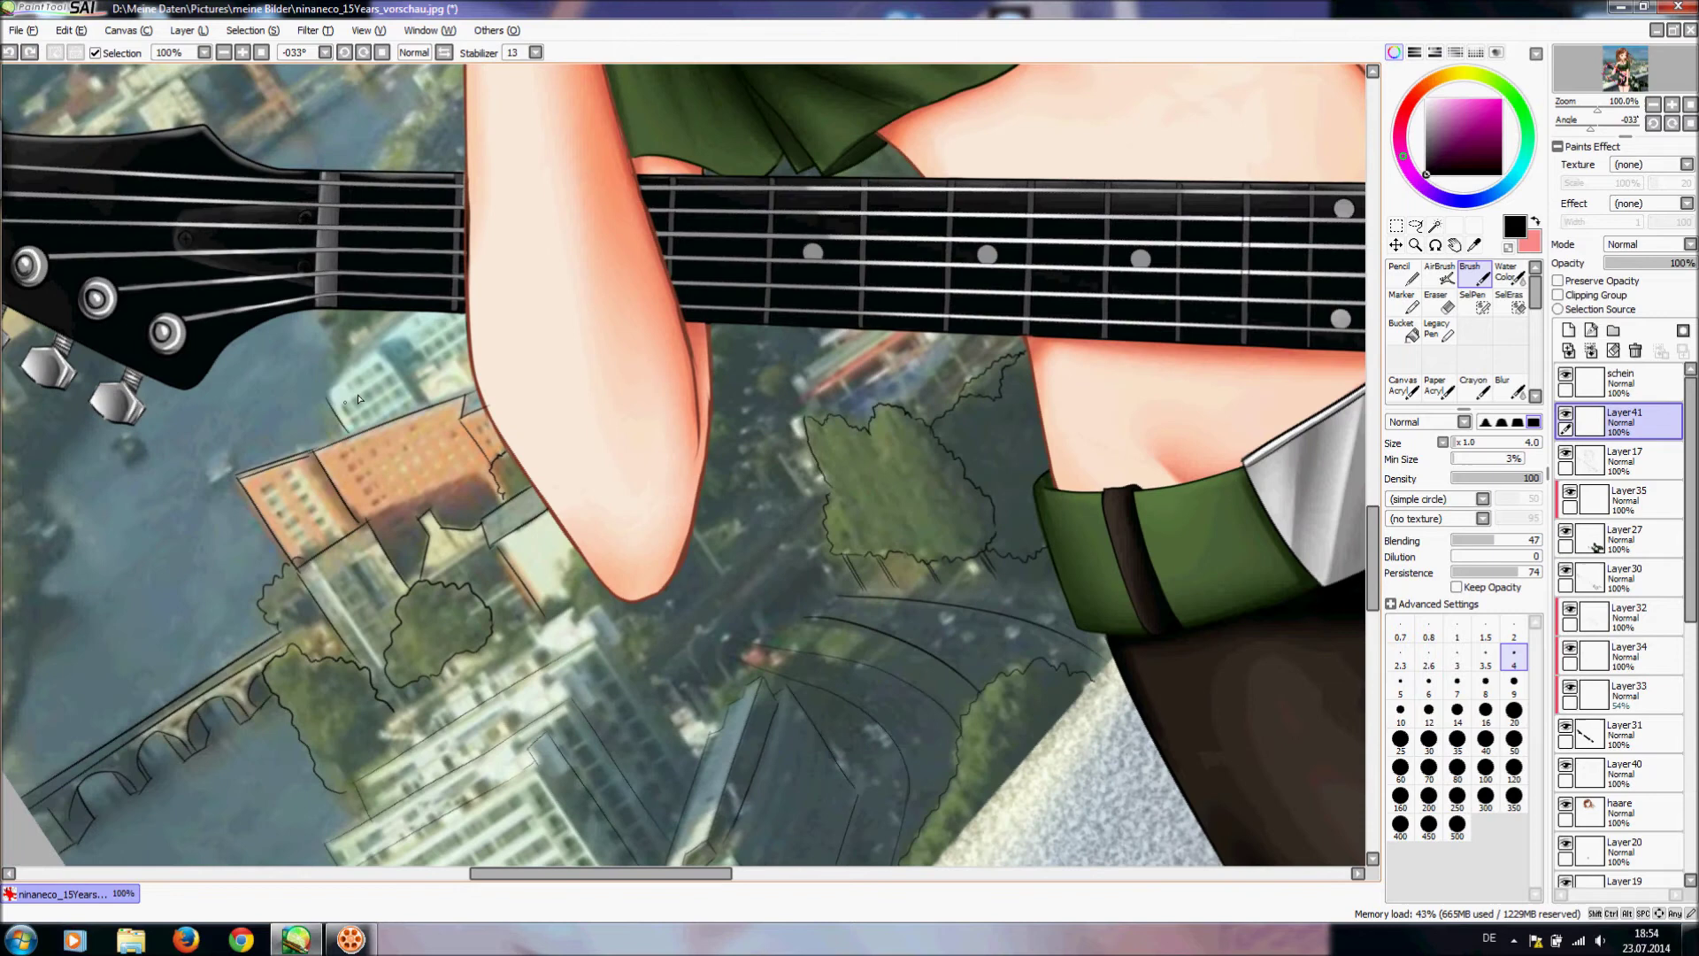
mouse_move(329, 393)
left_mouse_down()
mouse_move(395, 346)
mouse_move(382, 359)
mouse_move(384, 331)
mouse_move(330, 388)
mouse_move(404, 305)
mouse_move(327, 393)
mouse_move(364, 330)
mouse_move(418, 317)
mouse_move(351, 346)
mouse_move(440, 288)
left_mouse_up()
key("ctrl+z")
left_click_drag(384, 340, 446, 293)
left_click(383, 53)
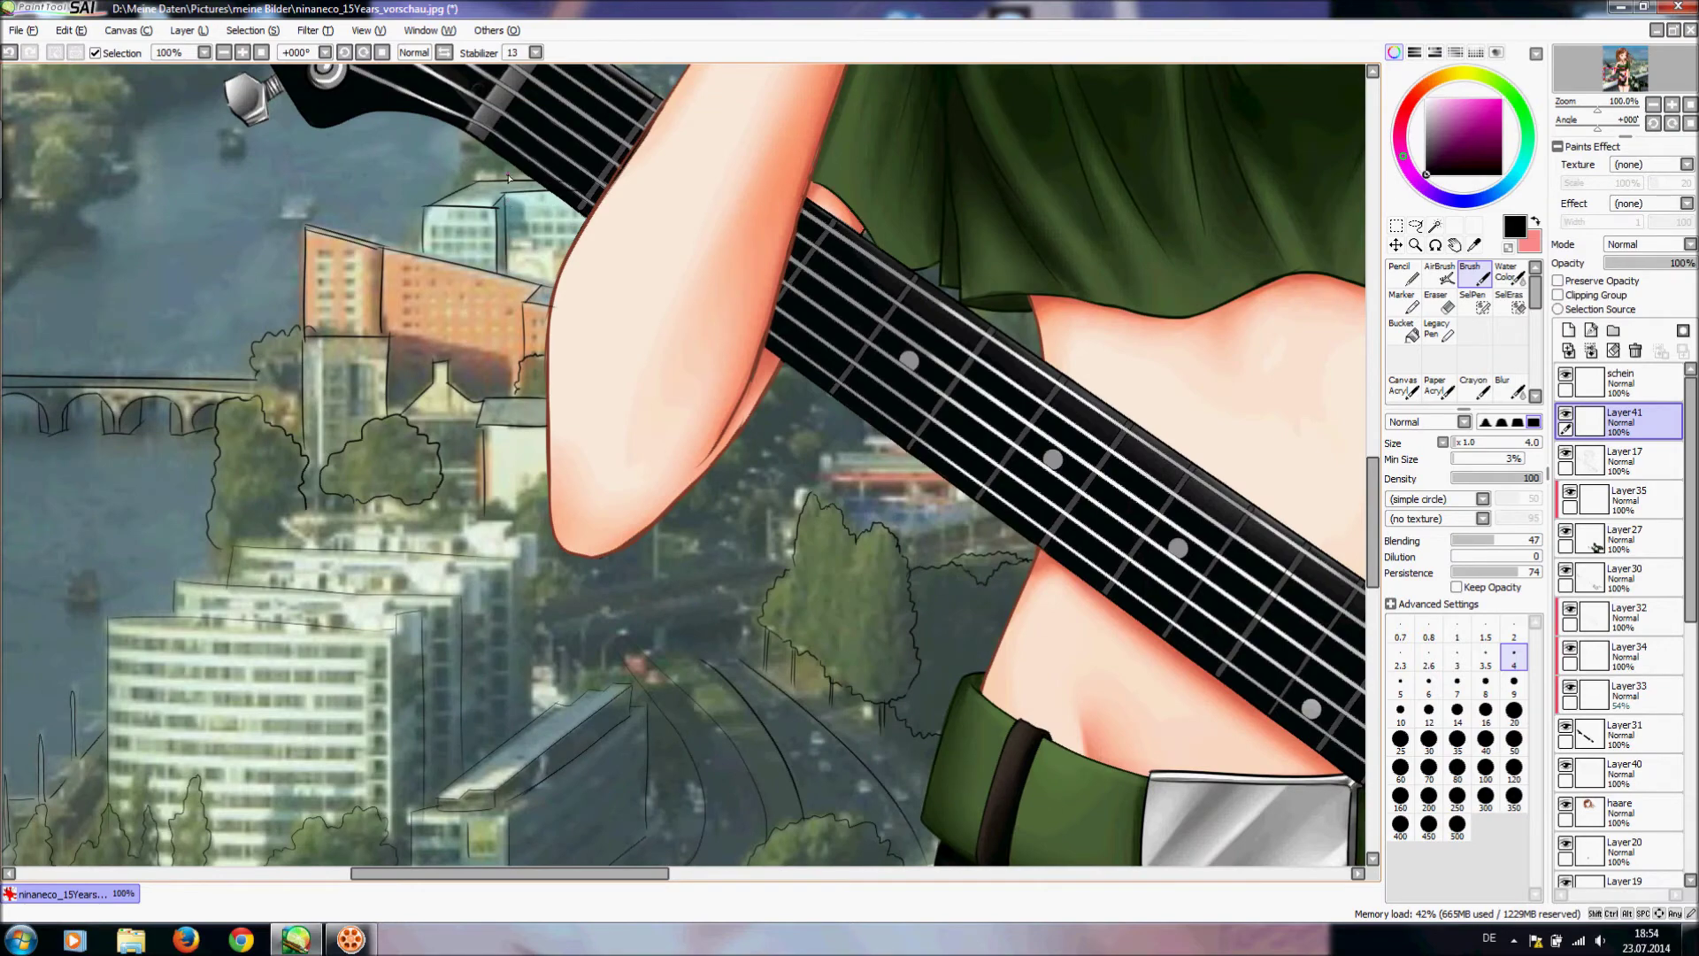
- Examine the traced city line art around the guitarist at several zoom levels for areas still missing outlines
left_click_drag(1375, 481, 1375, 473)
left_click(1431, 295)
left_click(1433, 299)
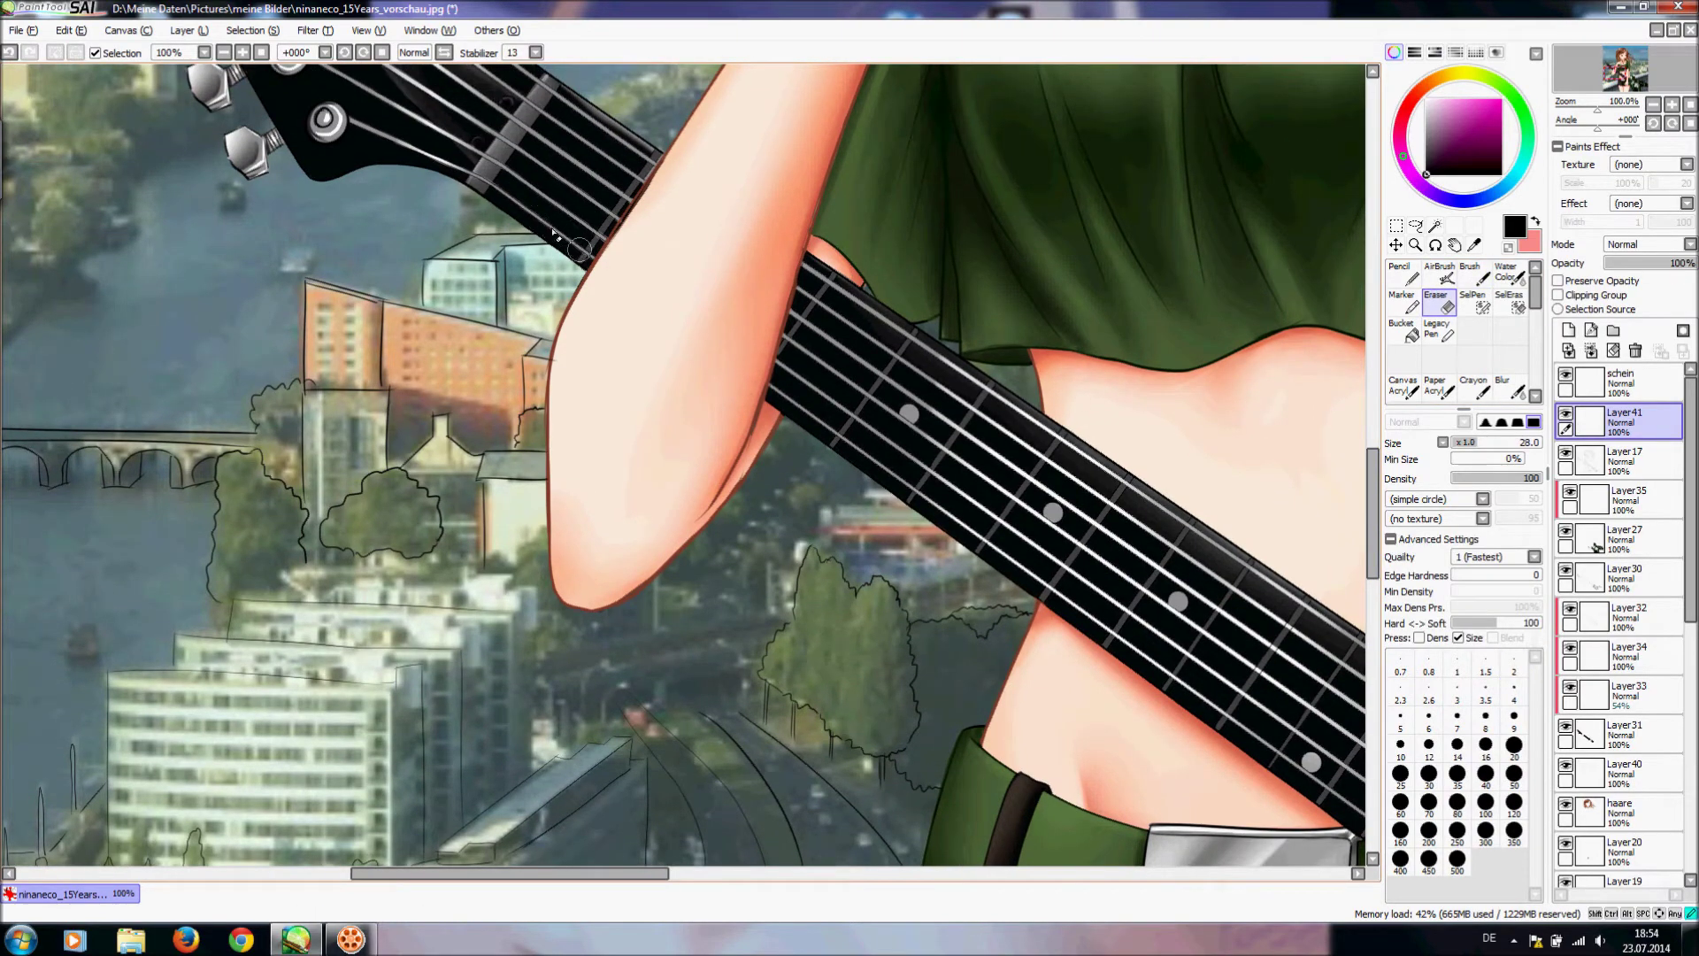
left_click(344, 52)
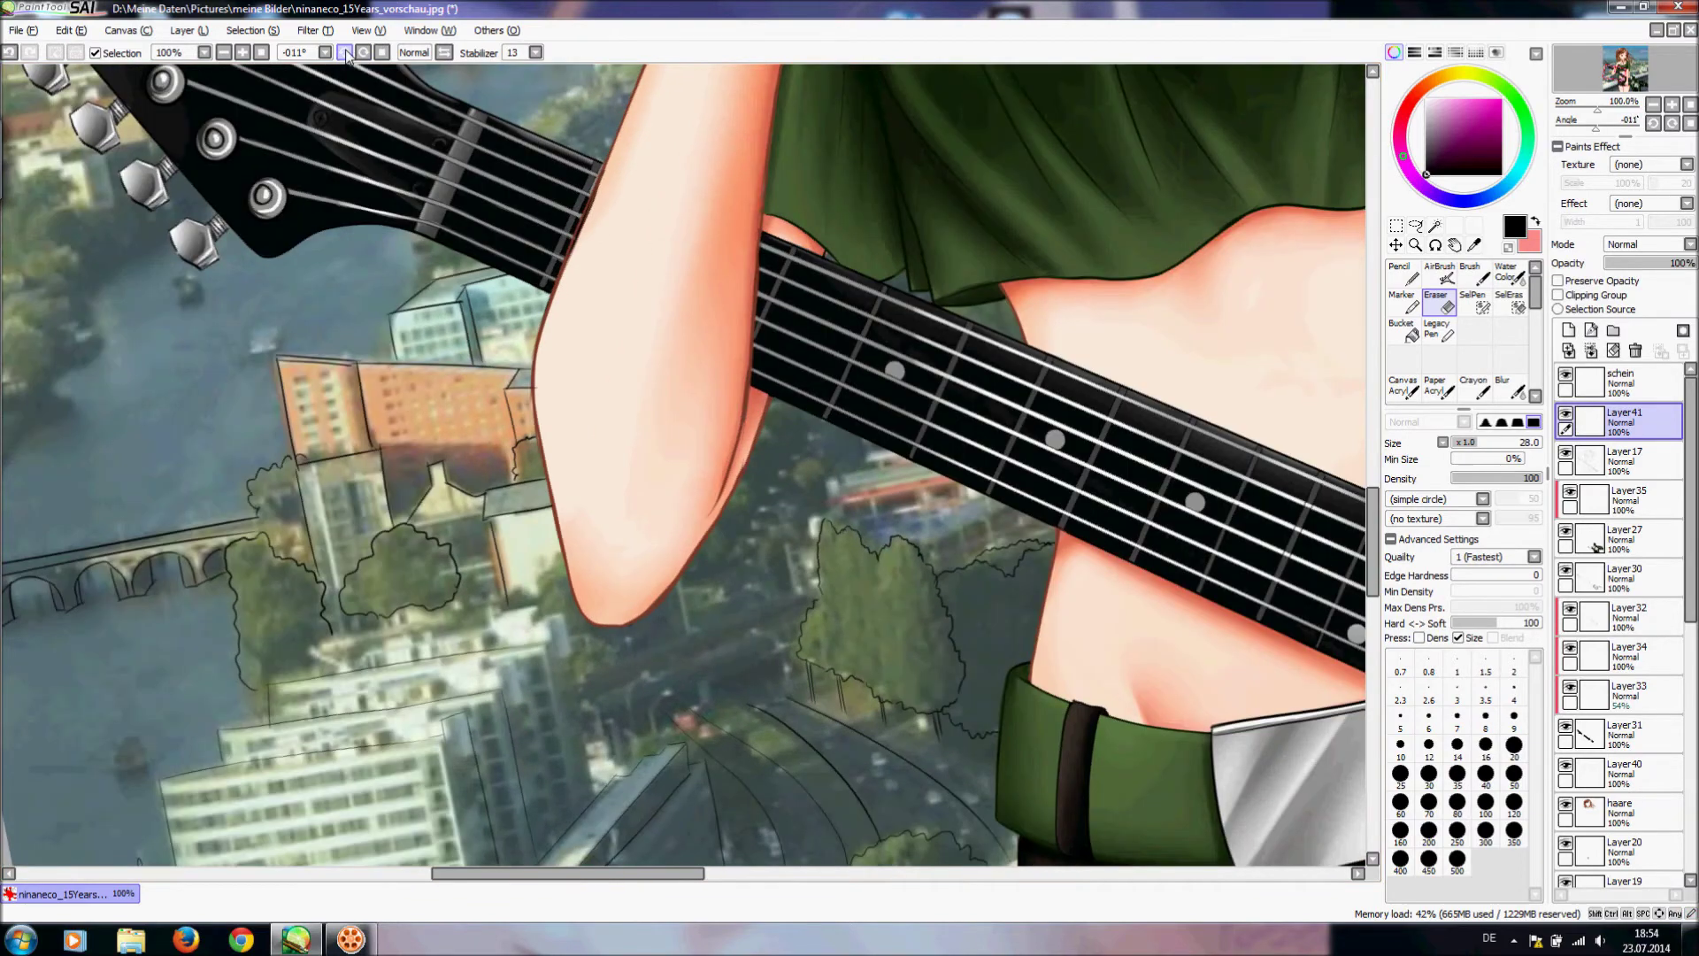
left_click(265, 53)
left_click(241, 52)
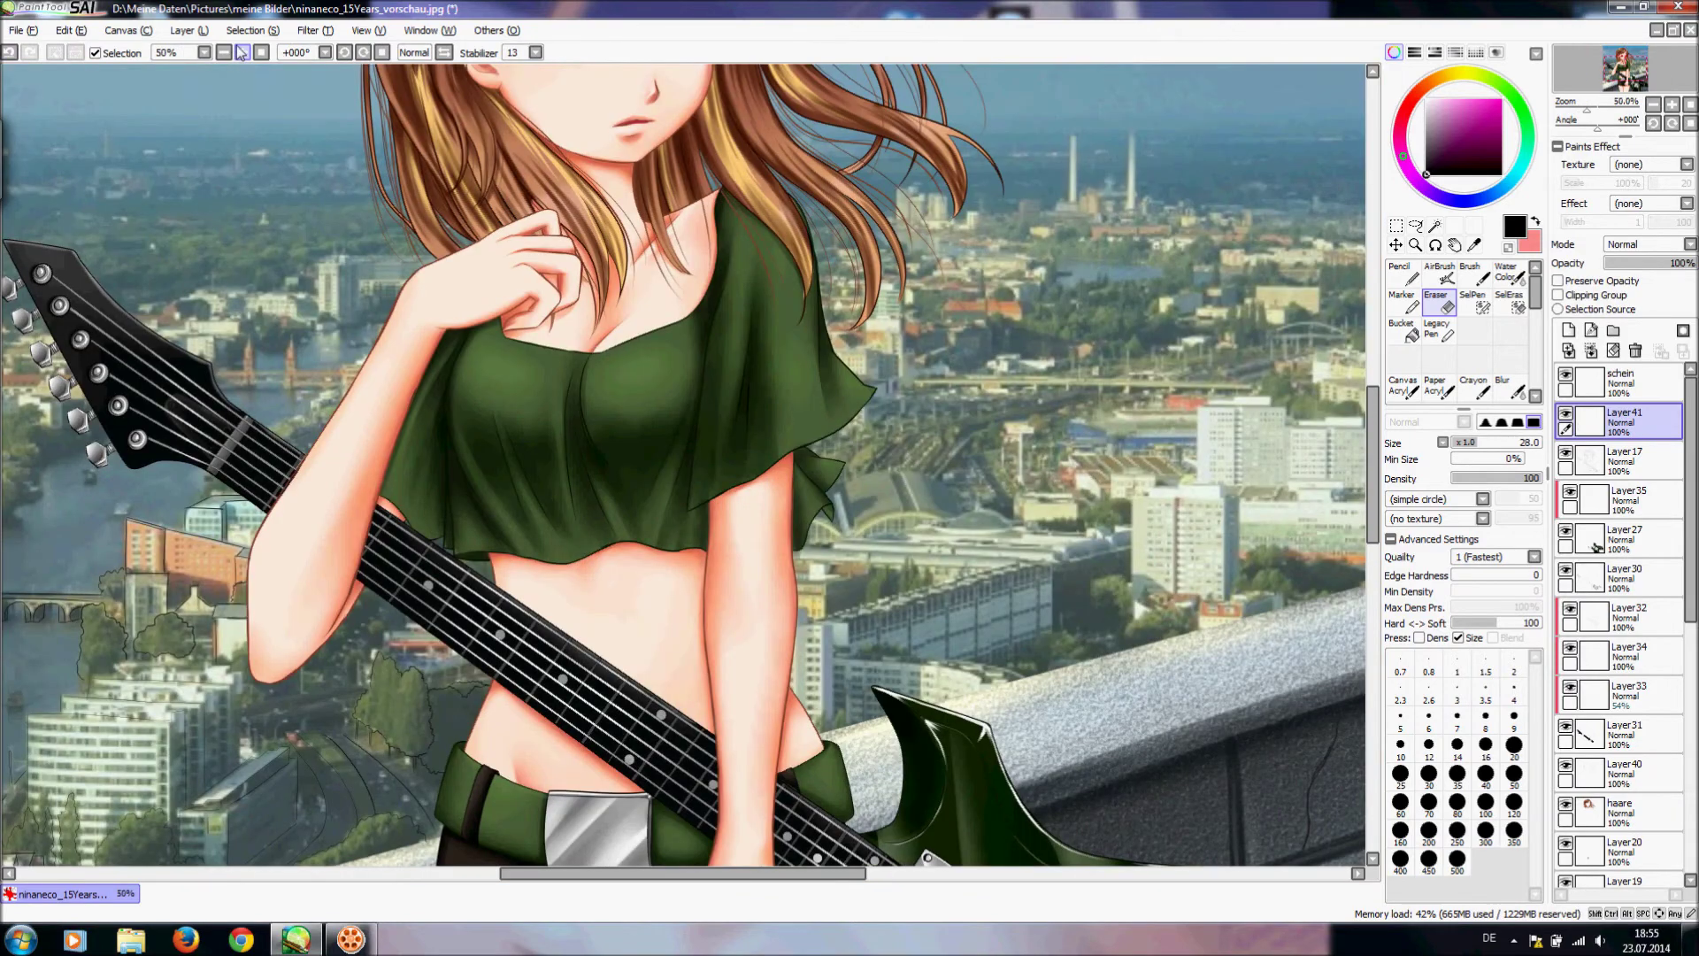
left_click(242, 52)
left_click_drag(649, 873, 496, 872)
left_click_drag(1374, 459, 1373, 564)
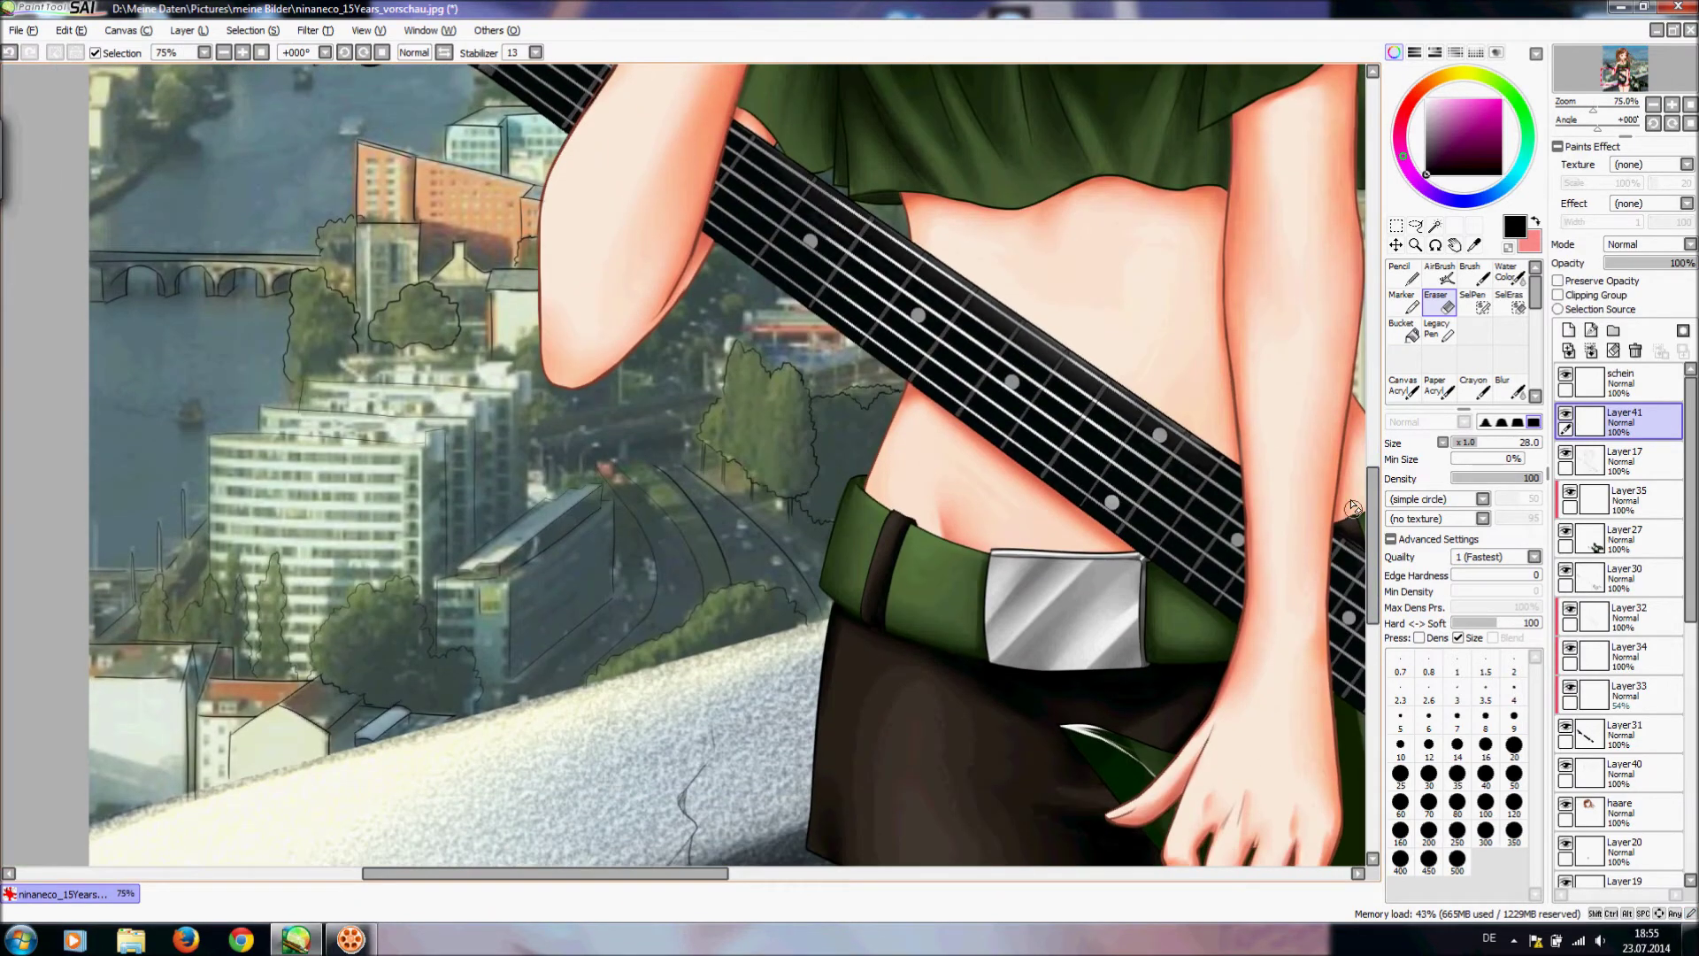
left_click(242, 52)
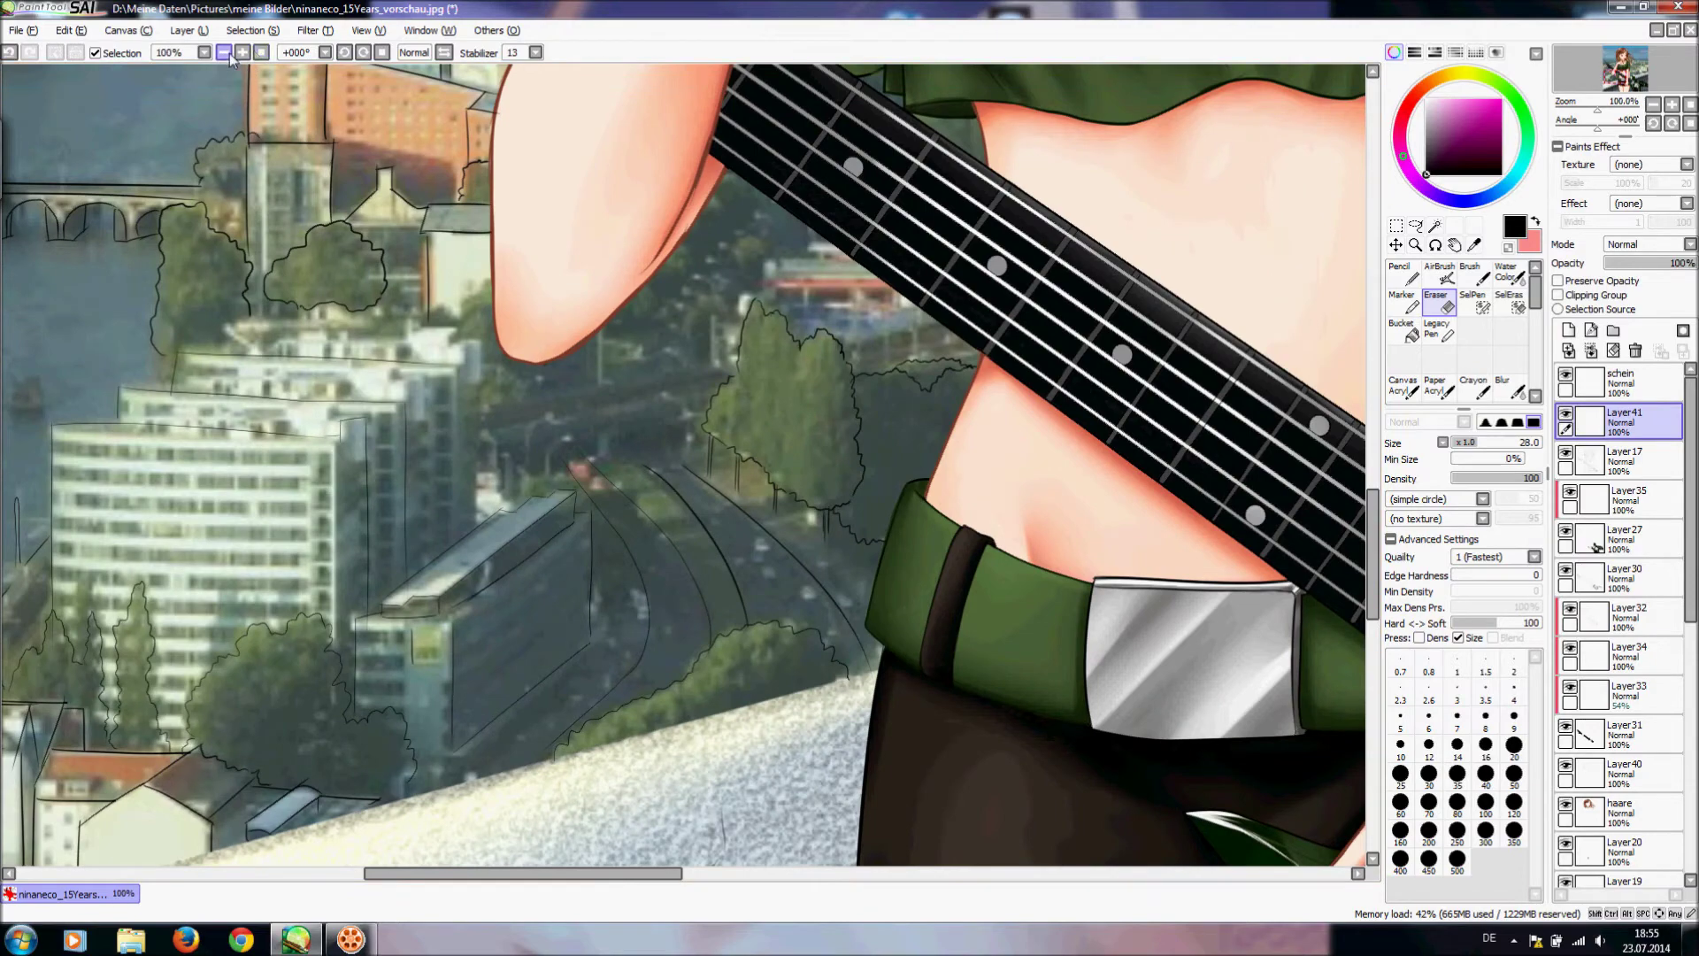
left_click(226, 54)
left_click_drag(690, 872, 763, 873)
mouse_move(1376, 559)
left_mouse_down()
mouse_move(1376, 518)
mouse_move(1376, 556)
left_mouse_up()
- Trace the roof edges and side edge of the low red-roofed building above the pointed tree, undoing misplaced strokes
key("b")
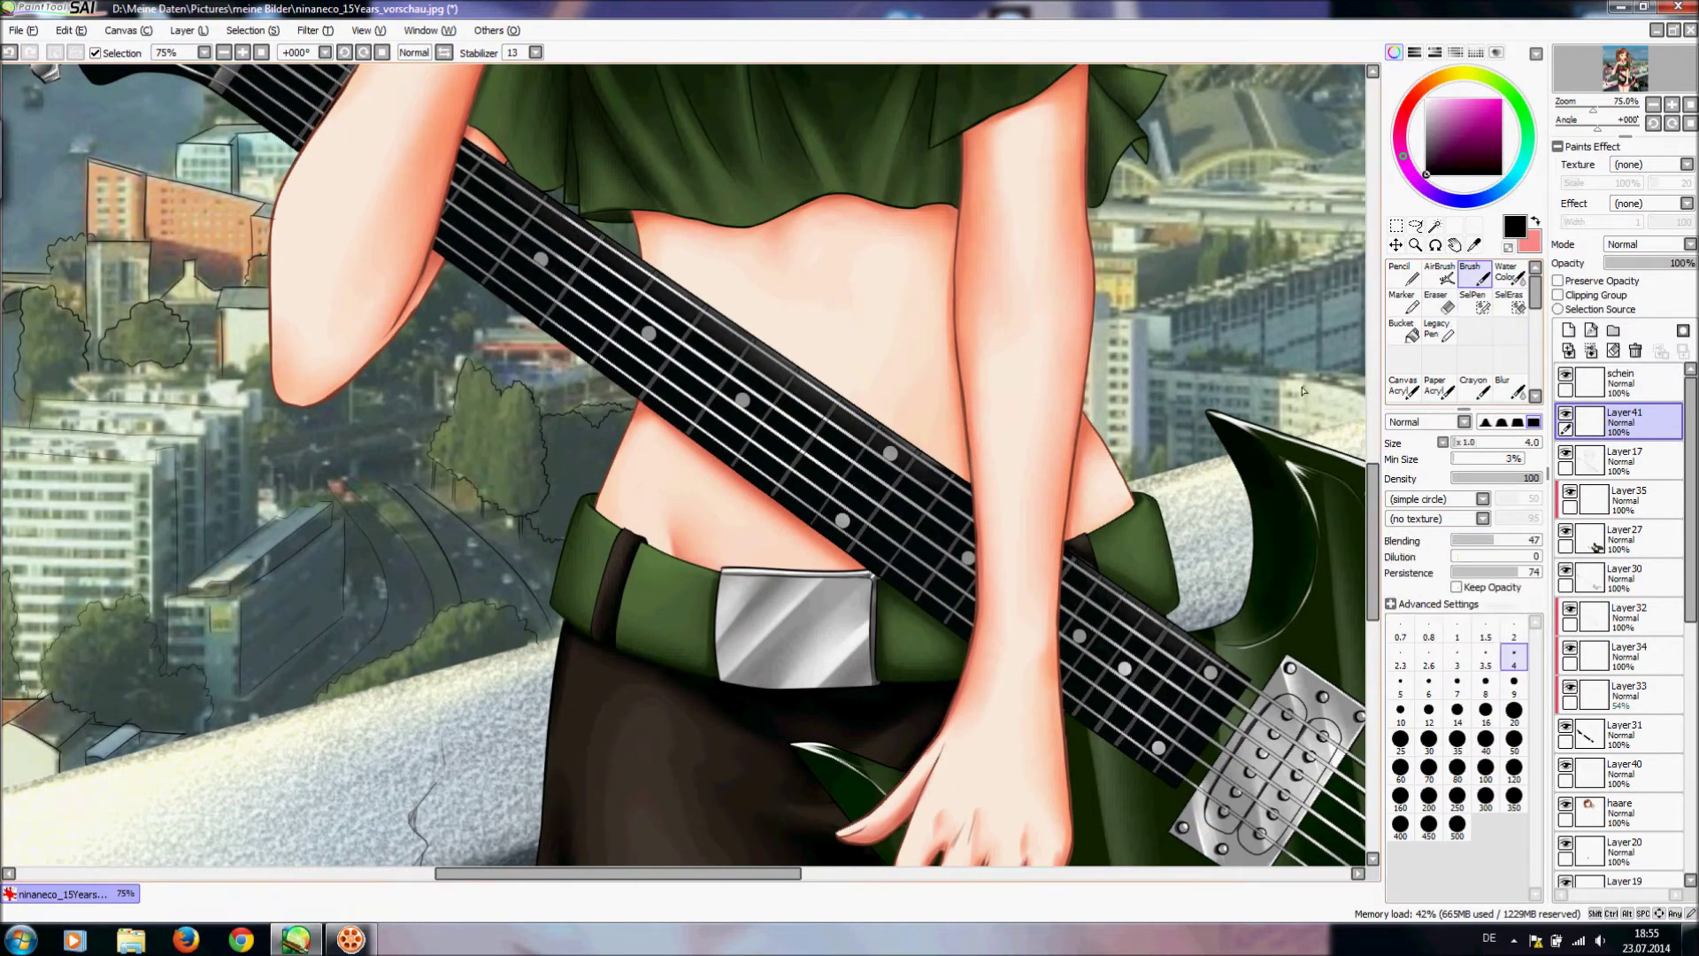
left_click(243, 52)
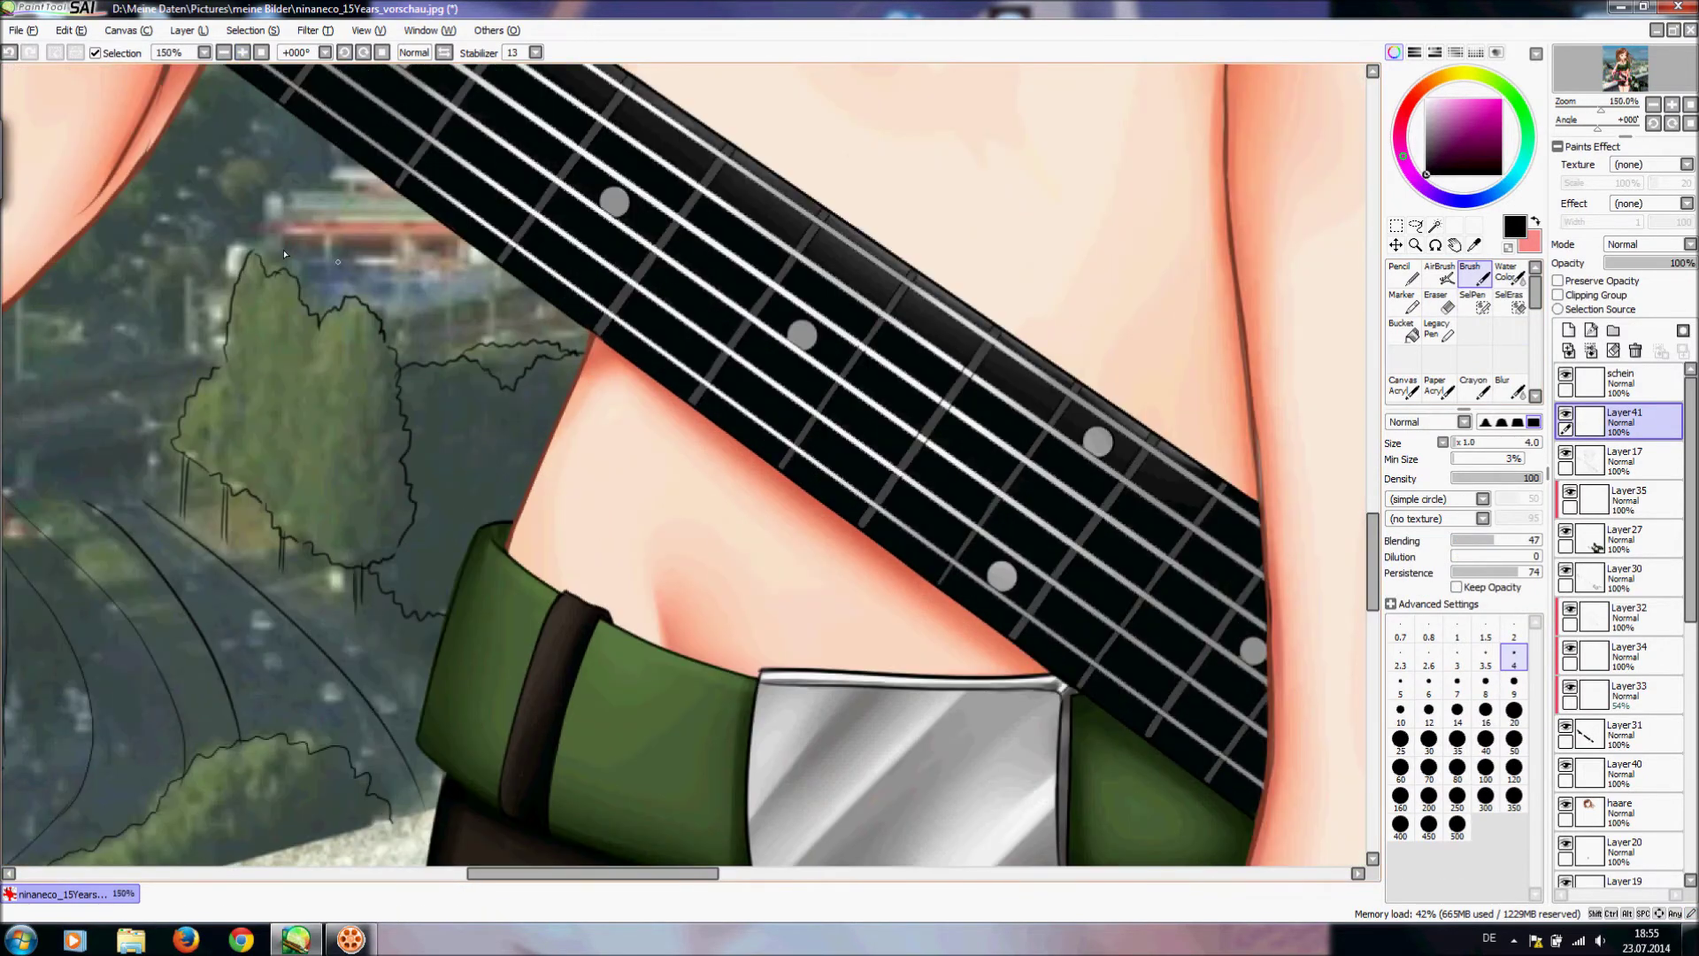
left_click_drag(265, 204, 264, 237)
left_click_drag(264, 197, 401, 204)
key("ctrl+z")
left_click_drag(266, 195, 398, 200)
key("ctrl+z")
left_click(344, 52)
key("ctrl+z")
mouse_move(184, 471)
left_mouse_down()
mouse_move(359, 389)
mouse_move(364, 353)
left_mouse_up()
left_click_drag(210, 505, 353, 389)
- Add the short vertical supports under the roof of the low red-roofed building
left_click_drag(262, 476, 277, 508)
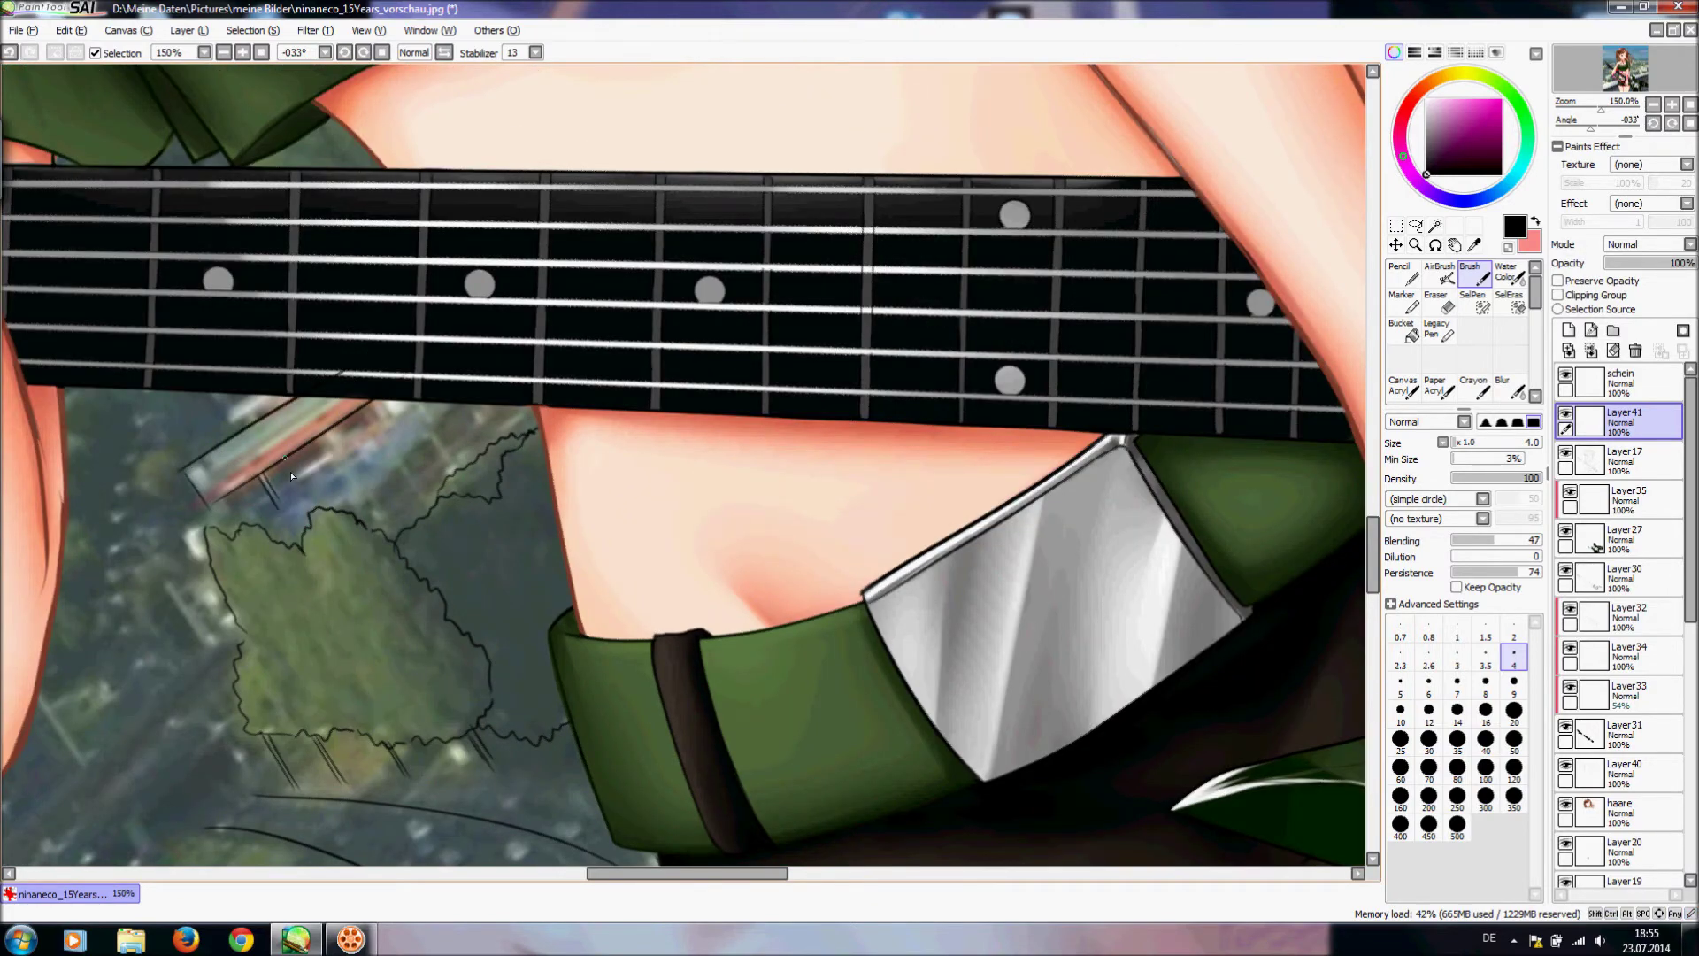
left_click_drag(321, 438, 340, 453)
left_click(382, 52)
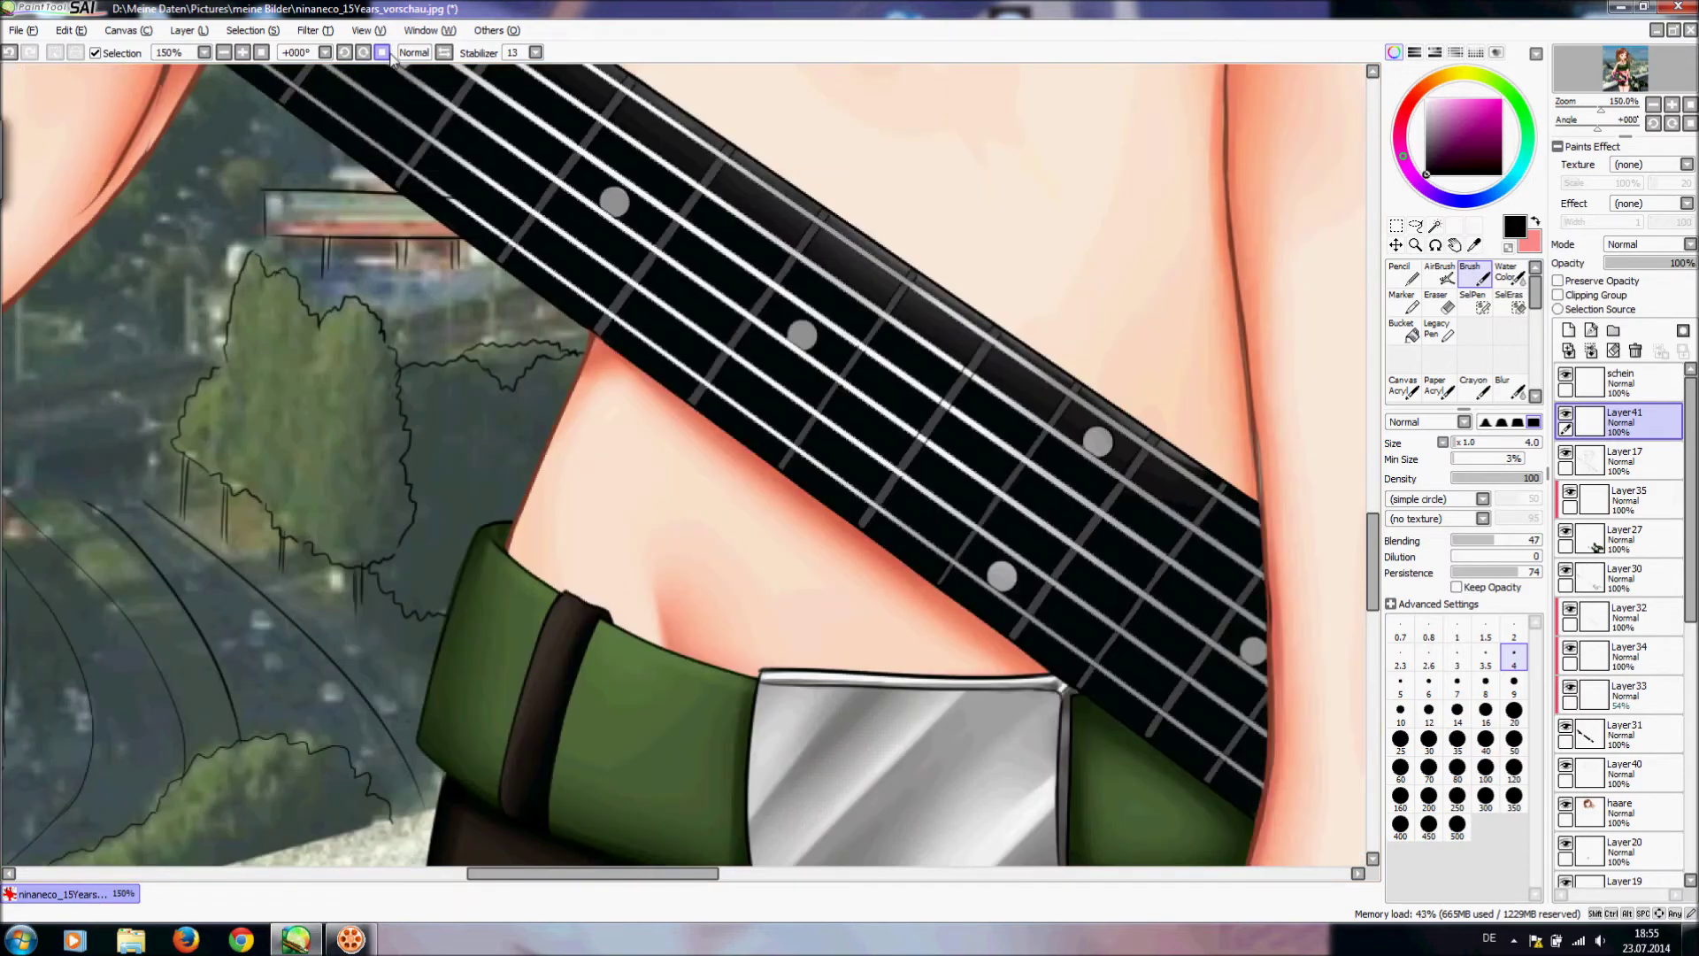
- Trace the top edge of the white high-rise on the other side of the guitarist's forearm, undoing extra strokes
scroll(523, 642, "down", 2)
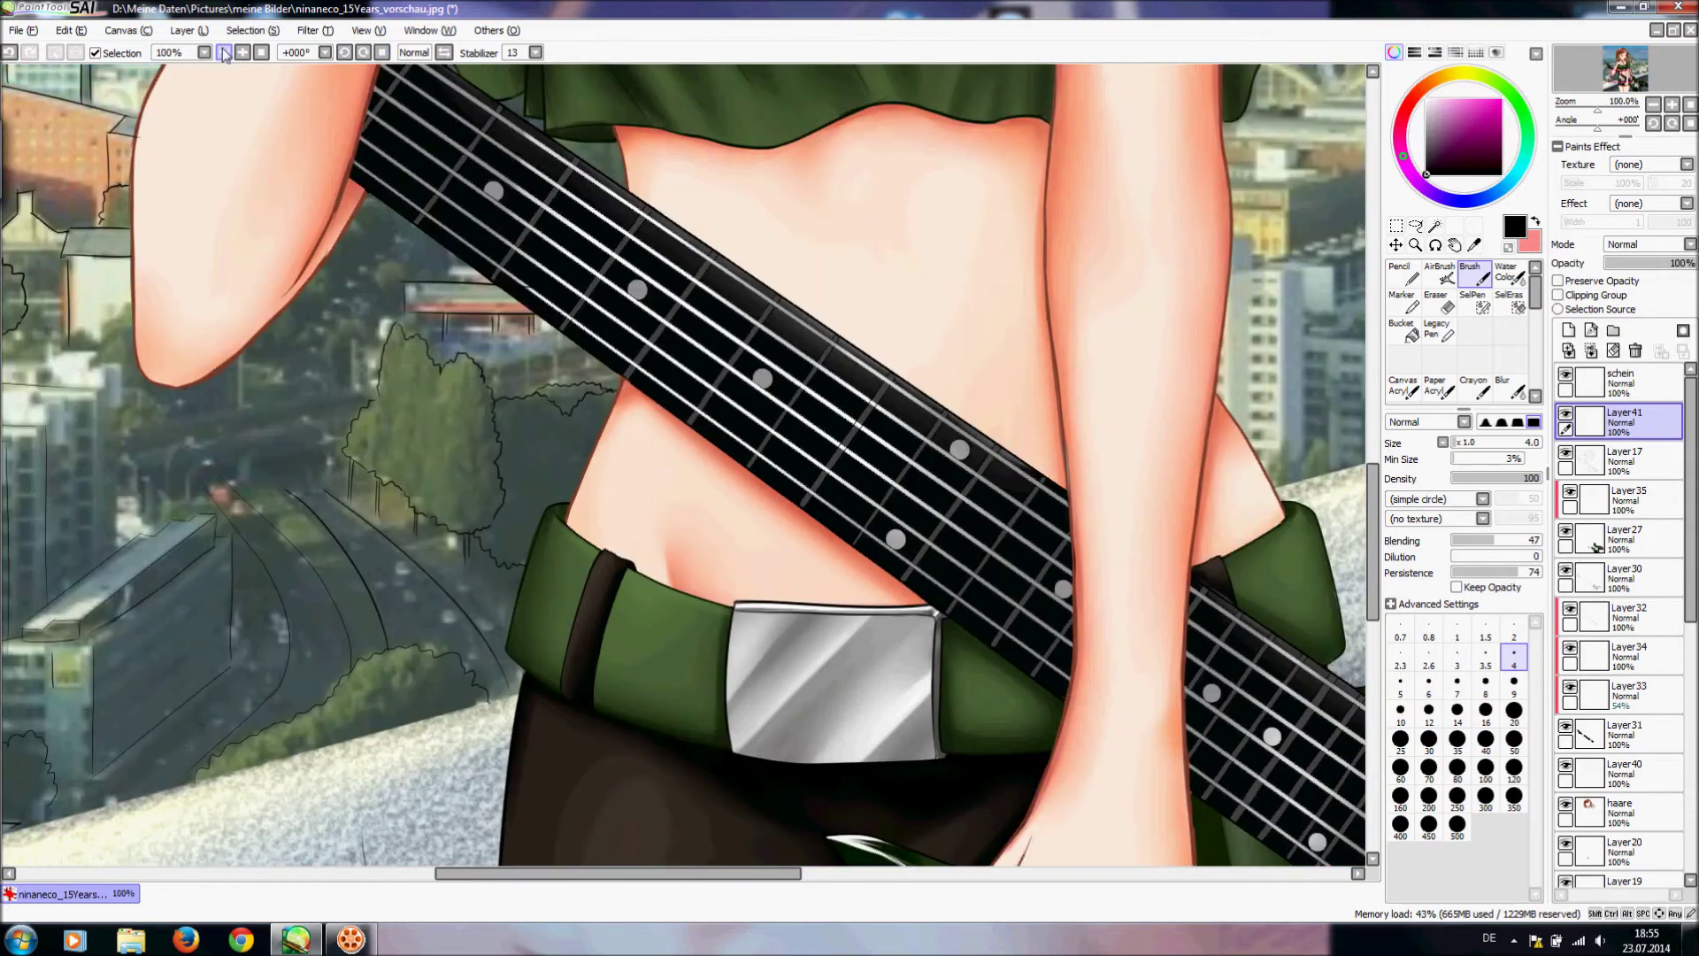
left_click_drag(567, 874, 713, 739)
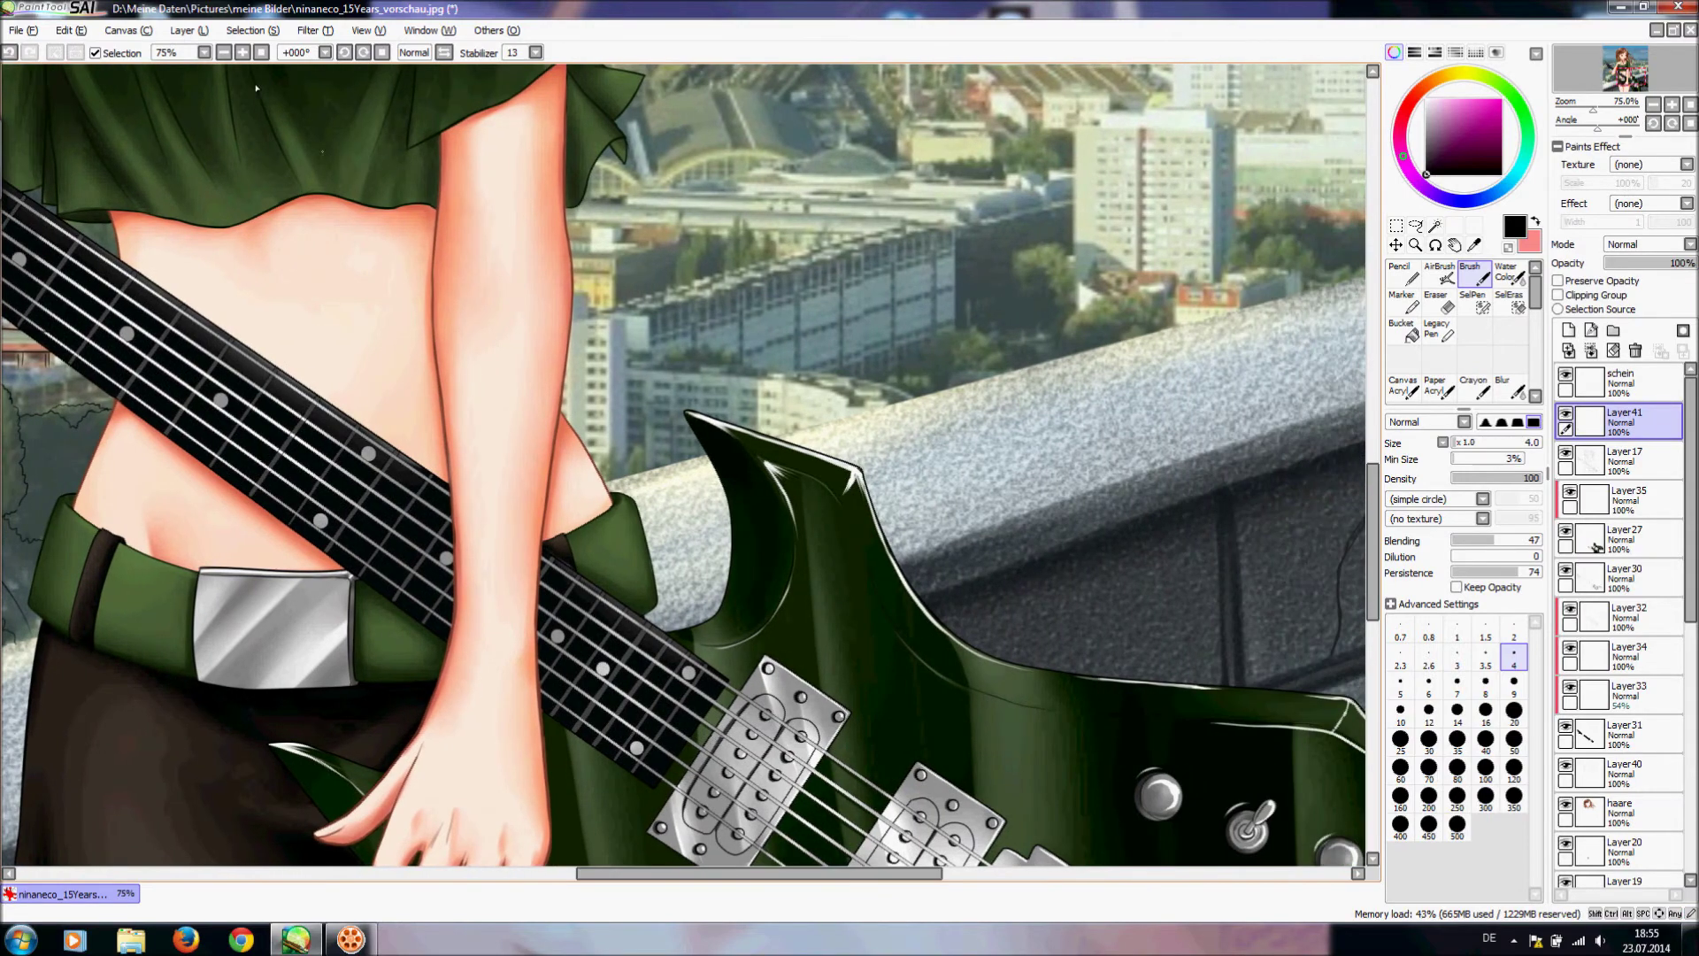
left_click(242, 52)
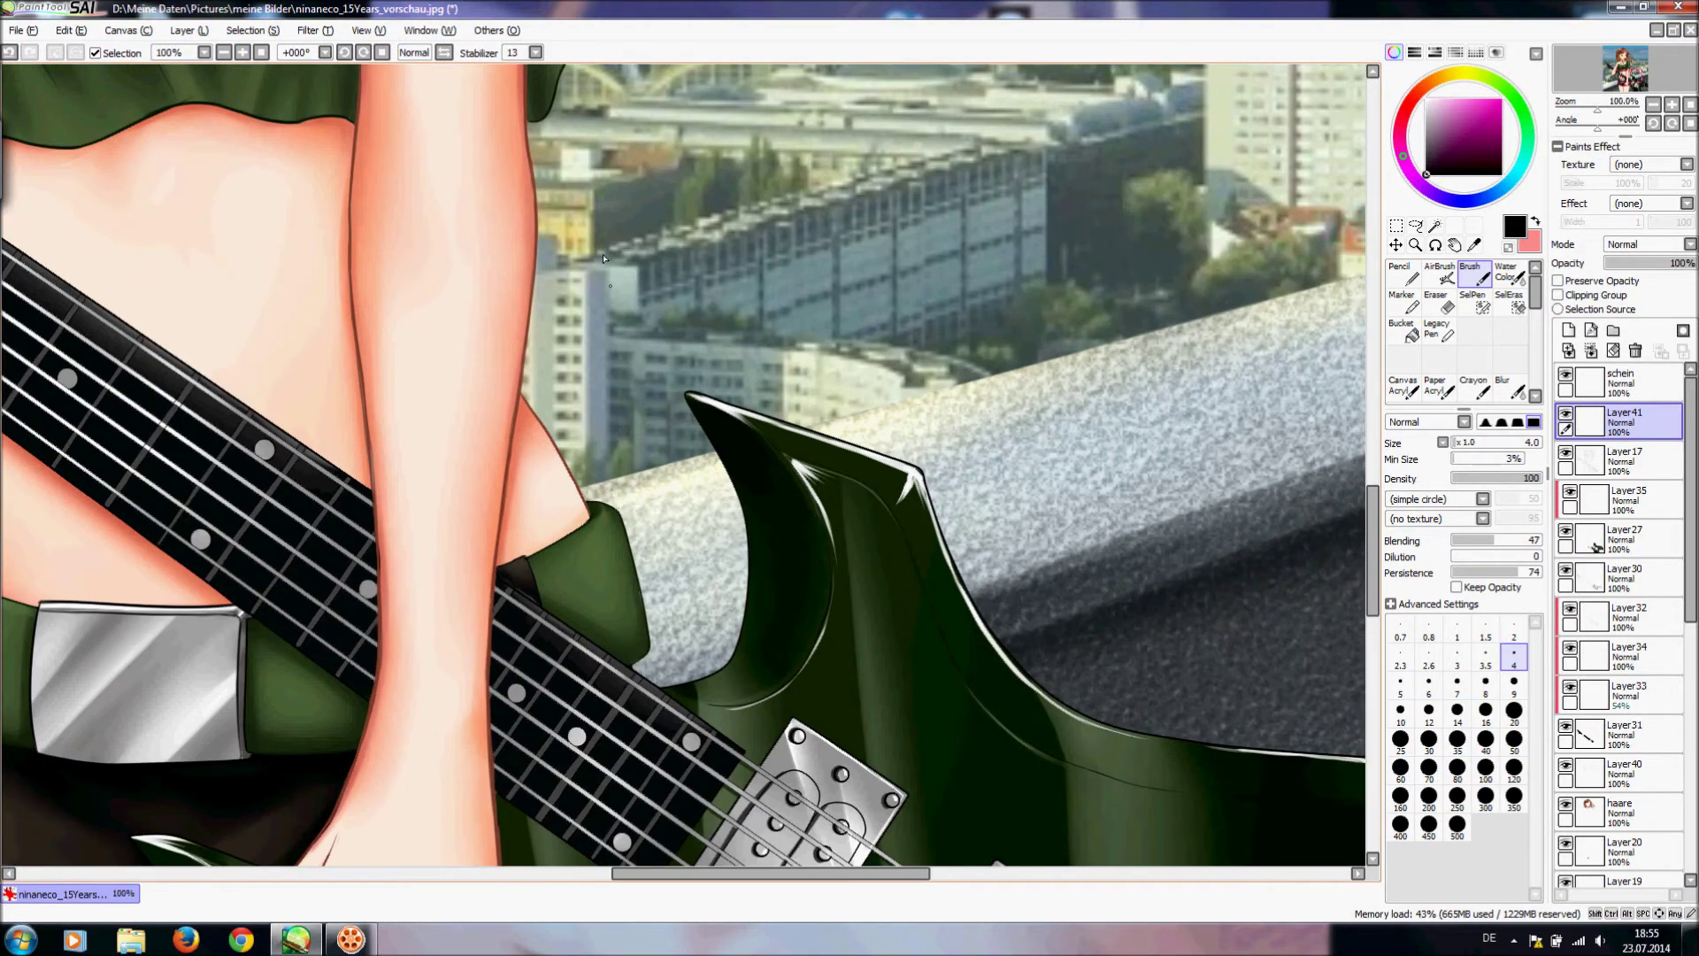
left_click(344, 52)
left_click(345, 52)
left_click(344, 53)
left_click_drag(469, 377, 522, 345)
key("ctrl+z")
key("ctrl+z")
left_click(382, 52)
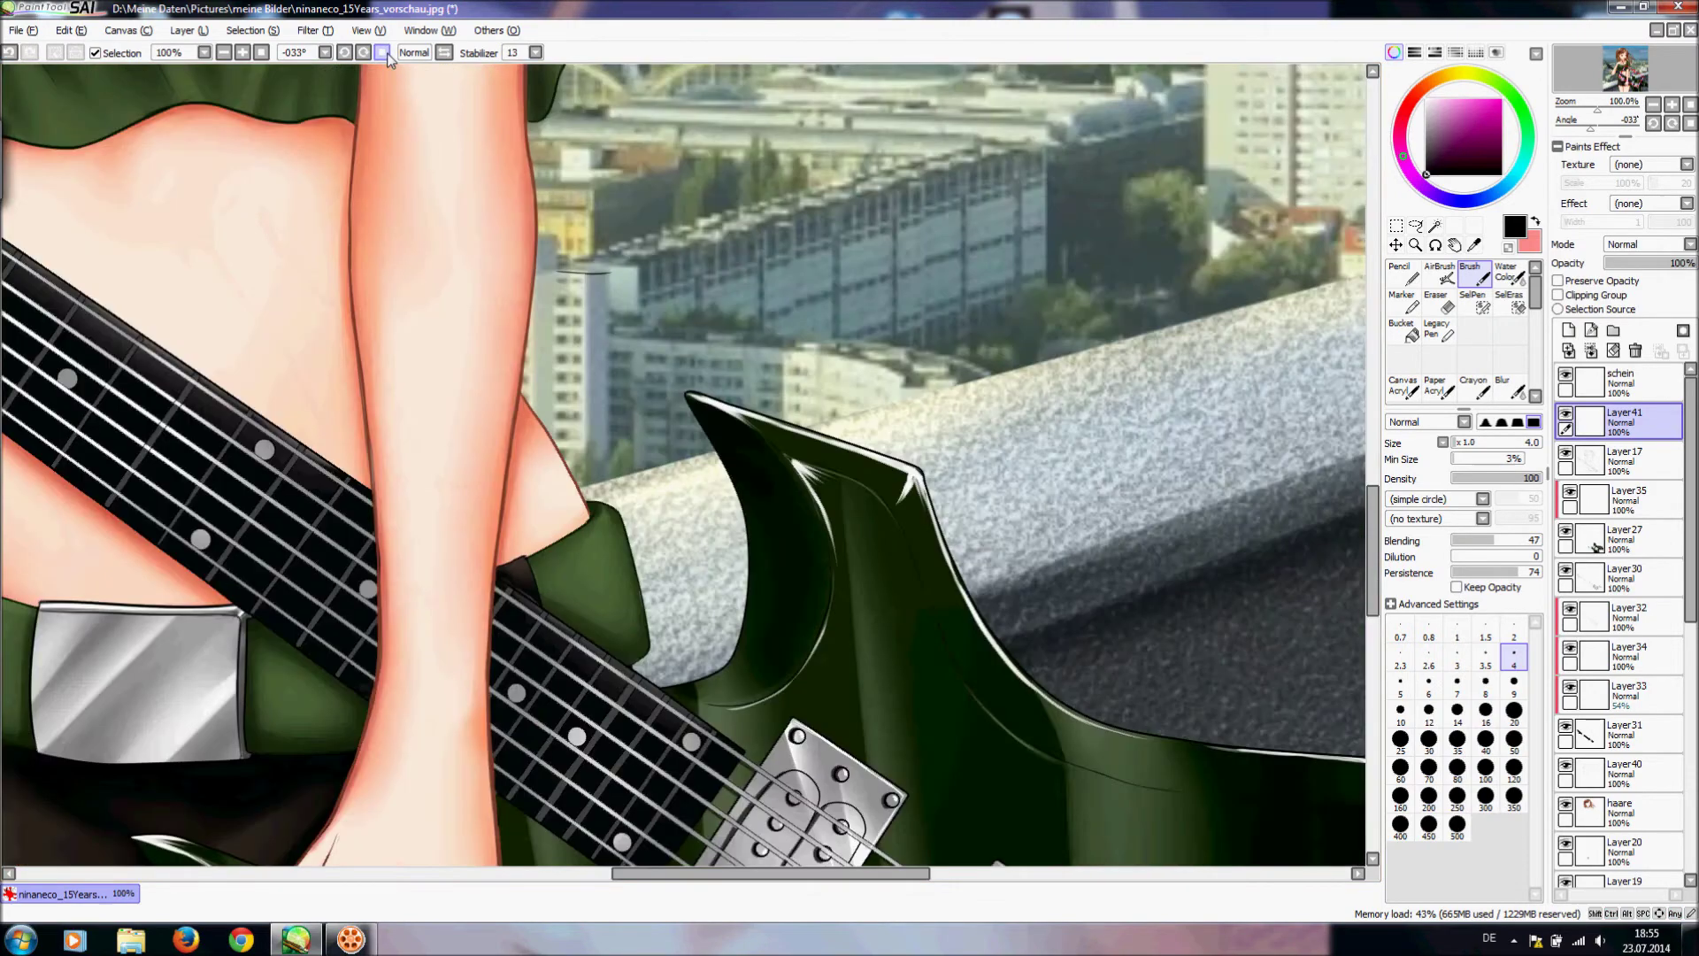
- Trace the two vertical edges of the white high-rise's narrow side down to the wall, redrawing misplaced strokes
left_click_drag(586, 275, 594, 500)
key("ctrl+z")
left_click_drag(585, 276, 576, 492)
left_click_drag(606, 276, 605, 451)
key("ctrl+z")
left_click_drag(607, 274, 606, 456)
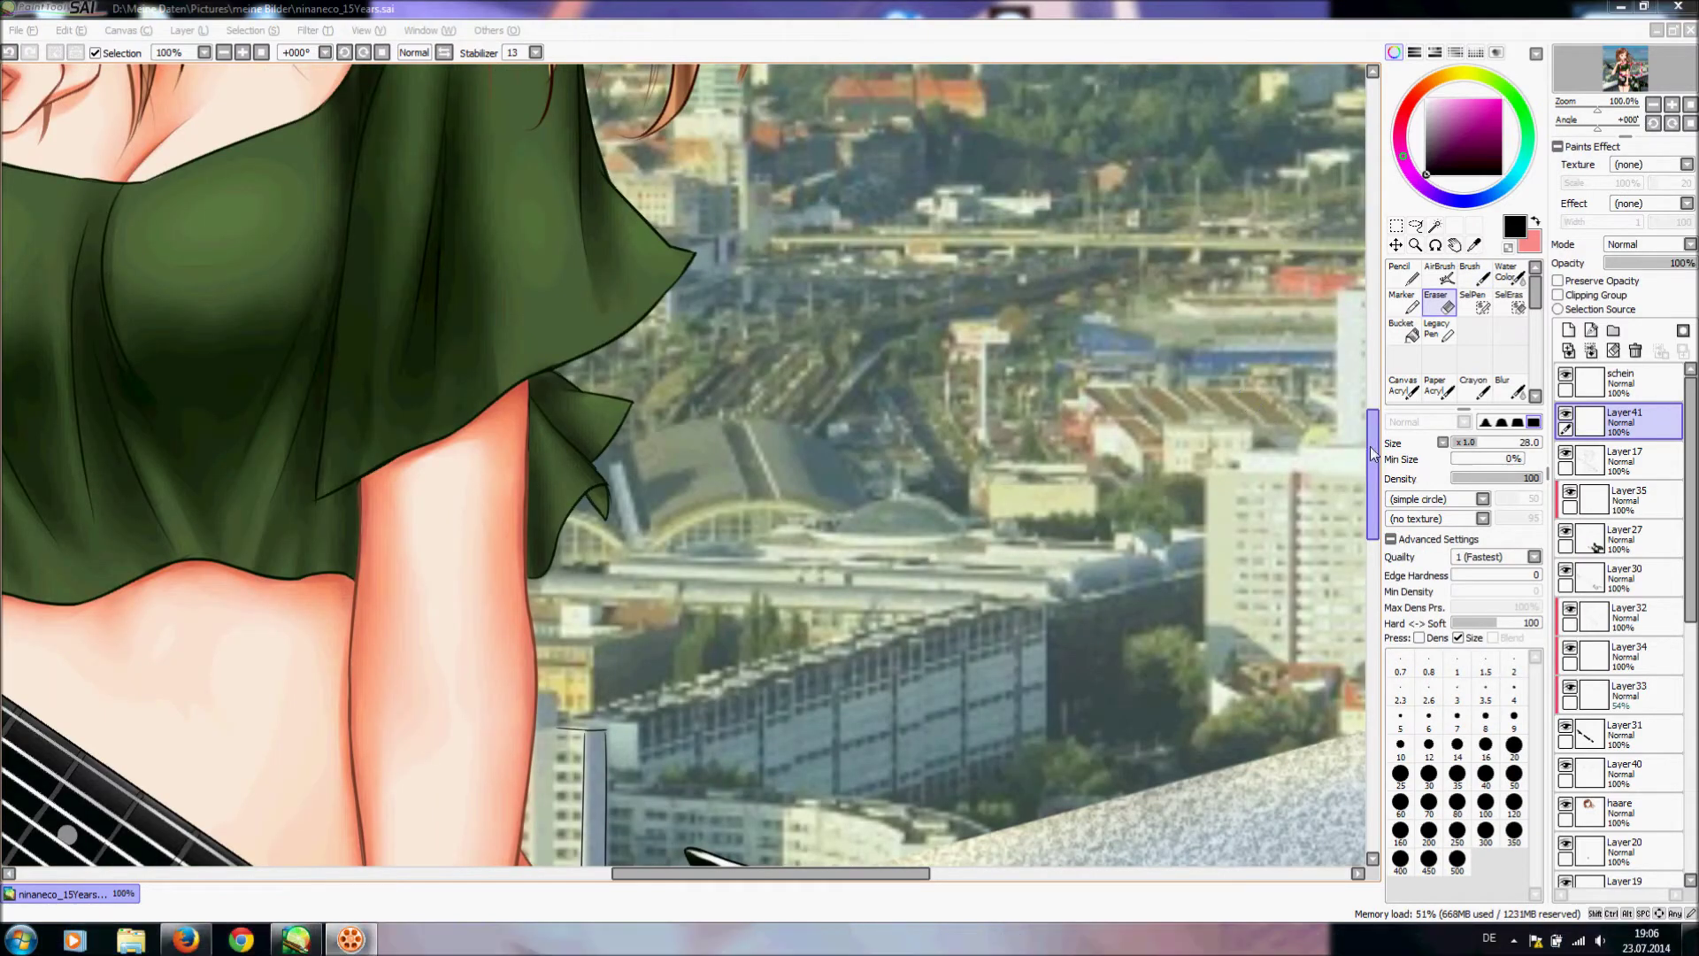
- Trace the long sloping roofline of the large grey office block behind the white high-rise, redrawing it until it fits
left_click_drag(1378, 493, 1379, 566)
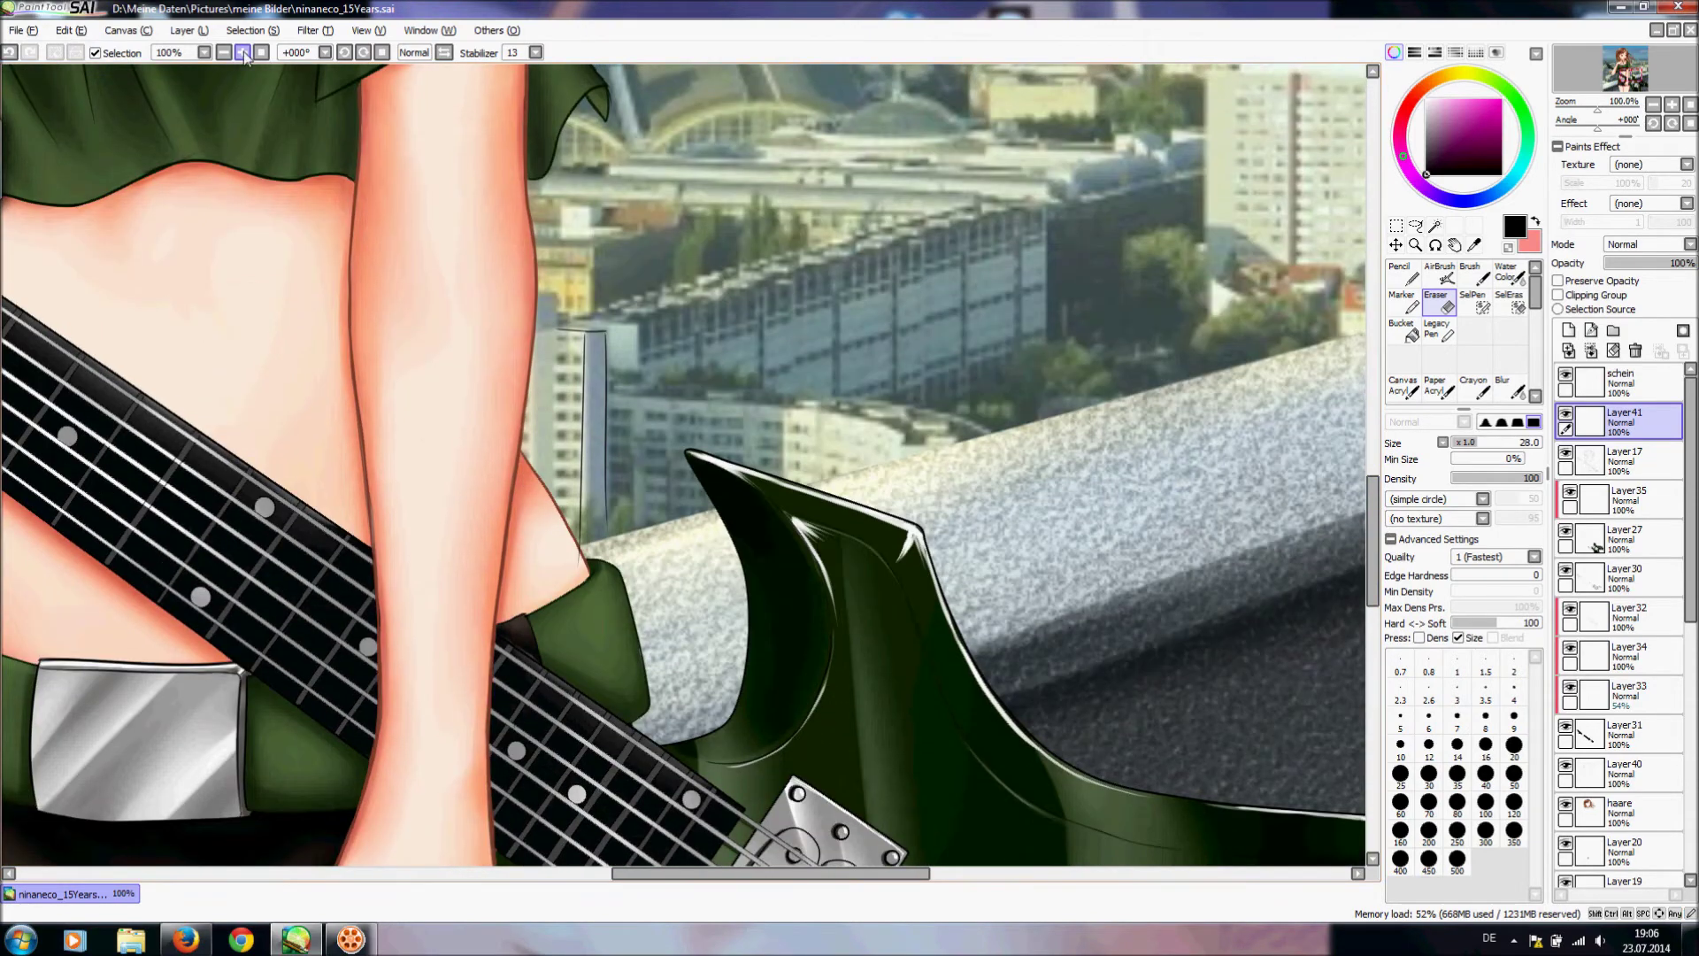
left_click(243, 52)
left_click(224, 53)
left_click(242, 53)
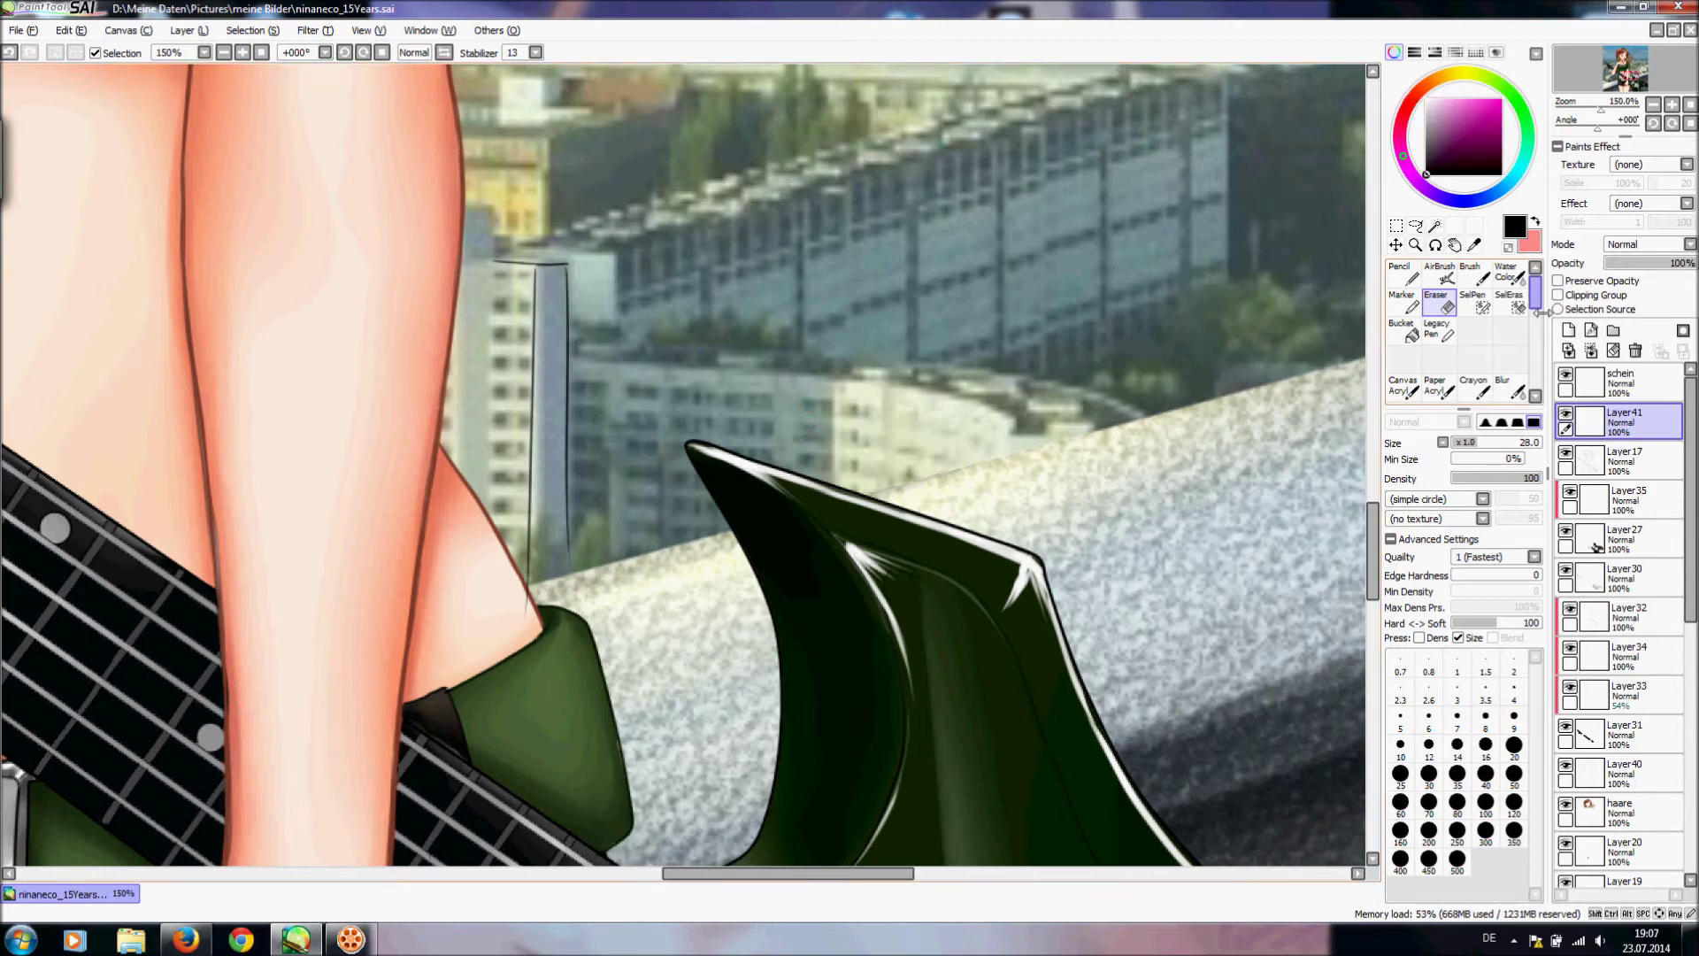
left_click(1484, 277)
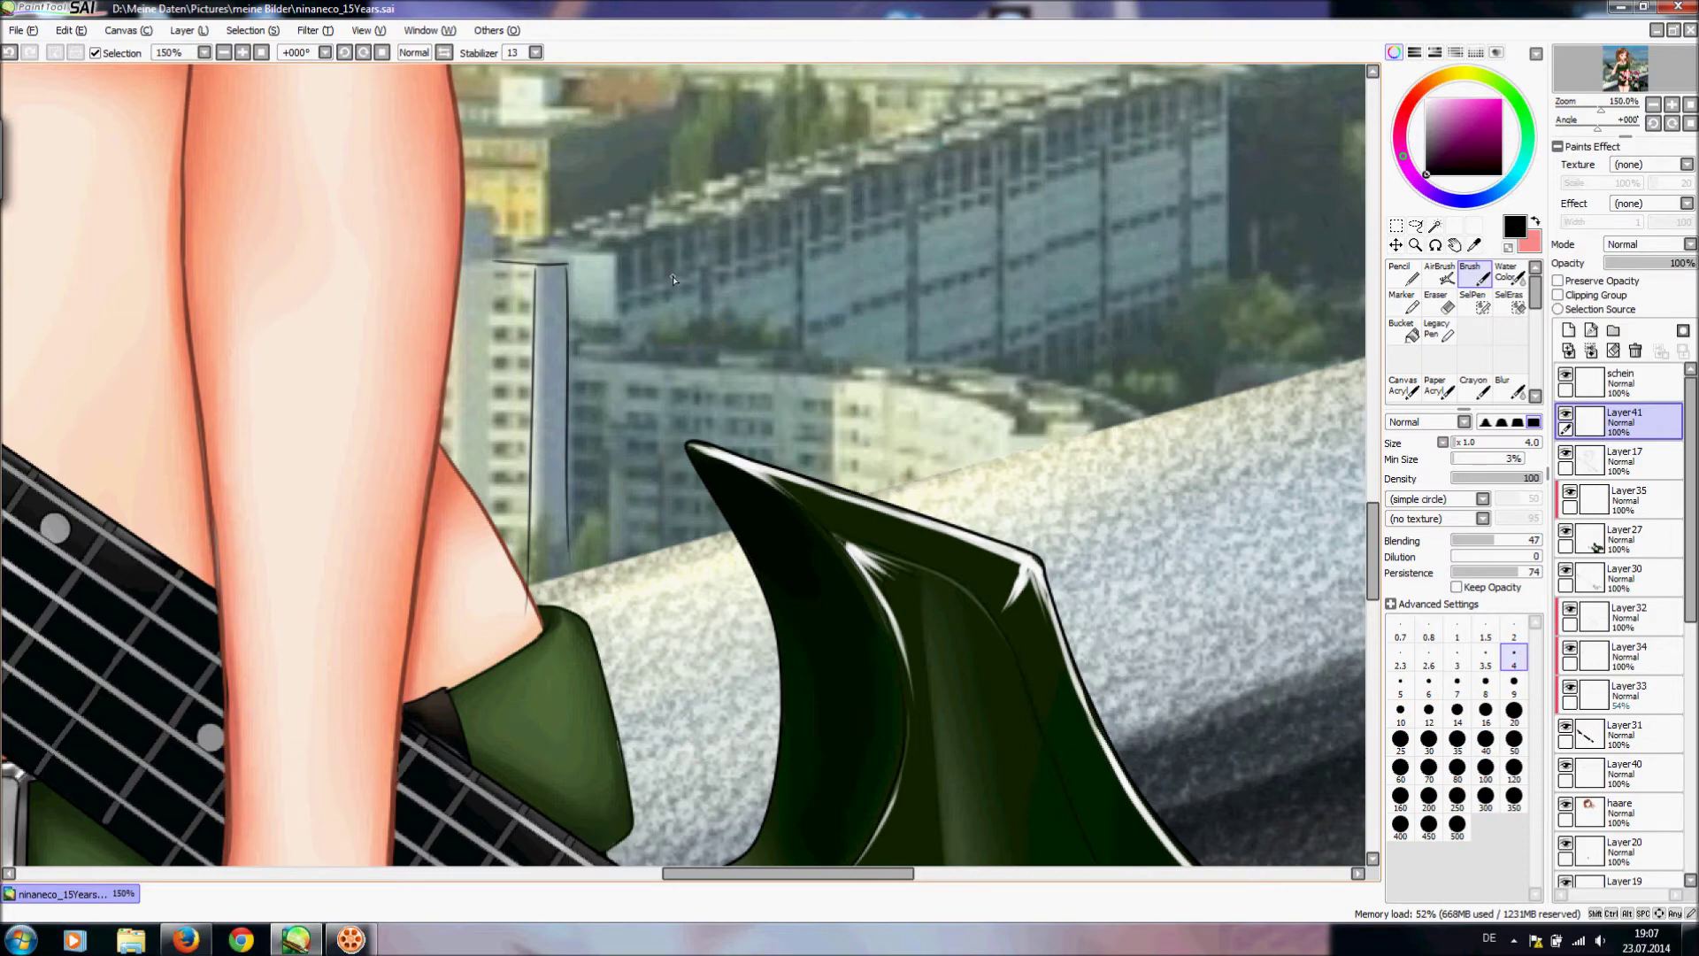
mouse_move(1376, 528)
left_mouse_down()
mouse_move(1378, 557)
mouse_move(1378, 525)
left_mouse_up()
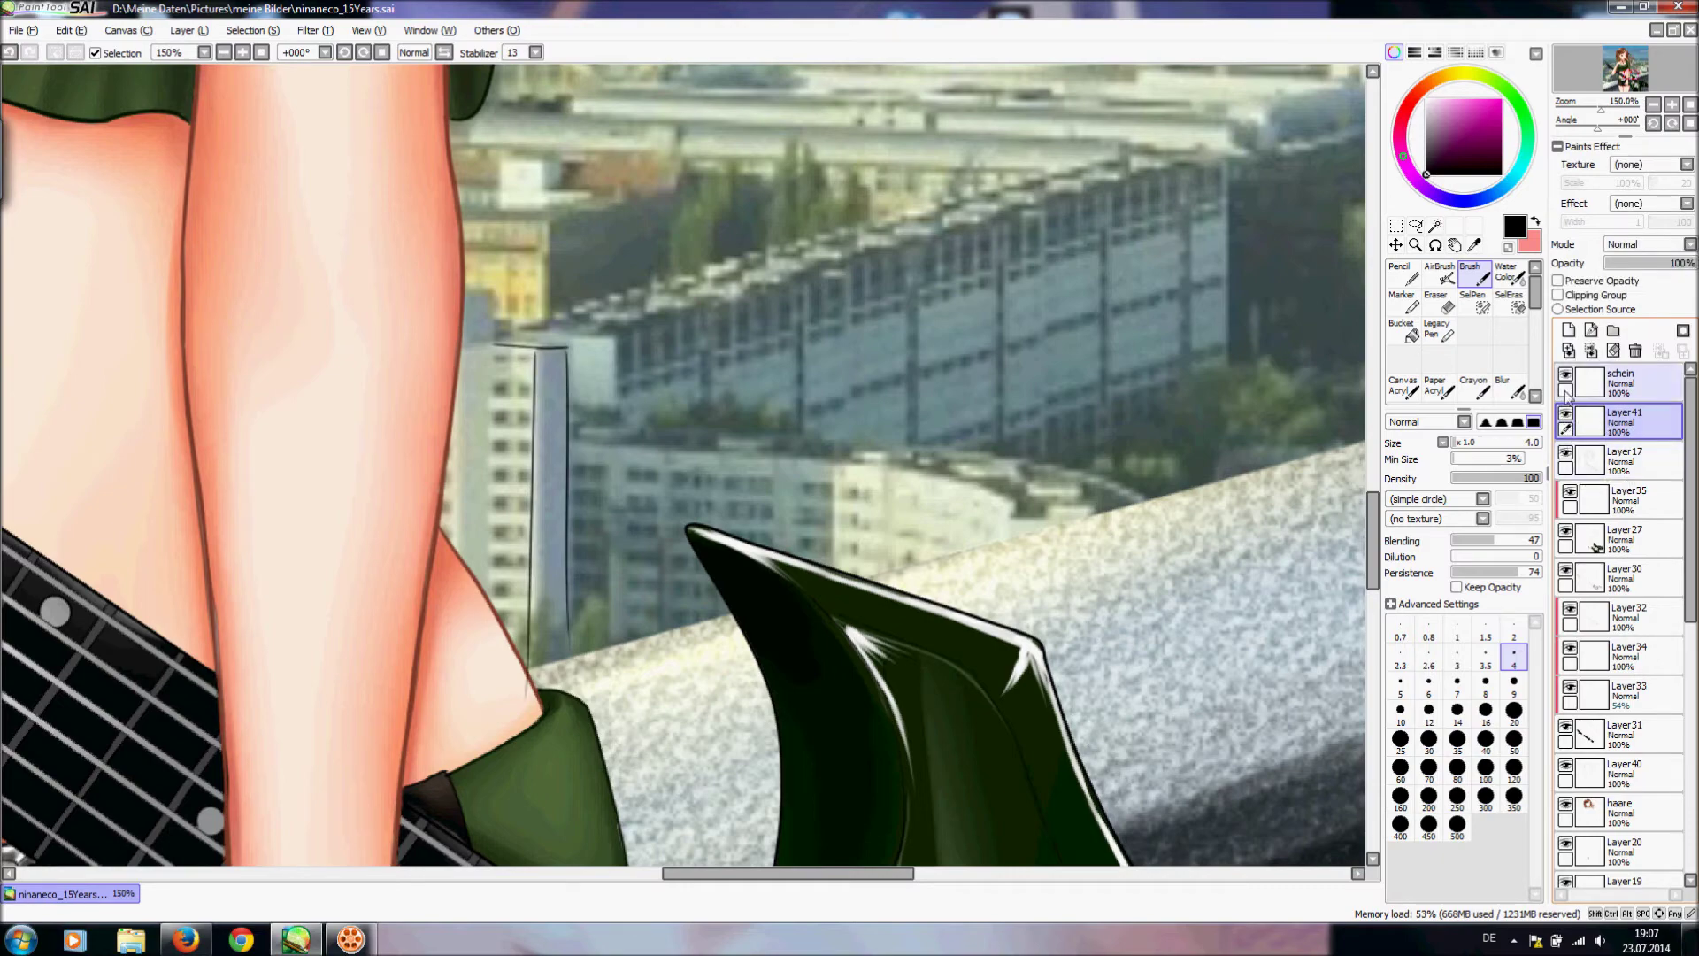
left_click_drag(1378, 516, 1381, 495)
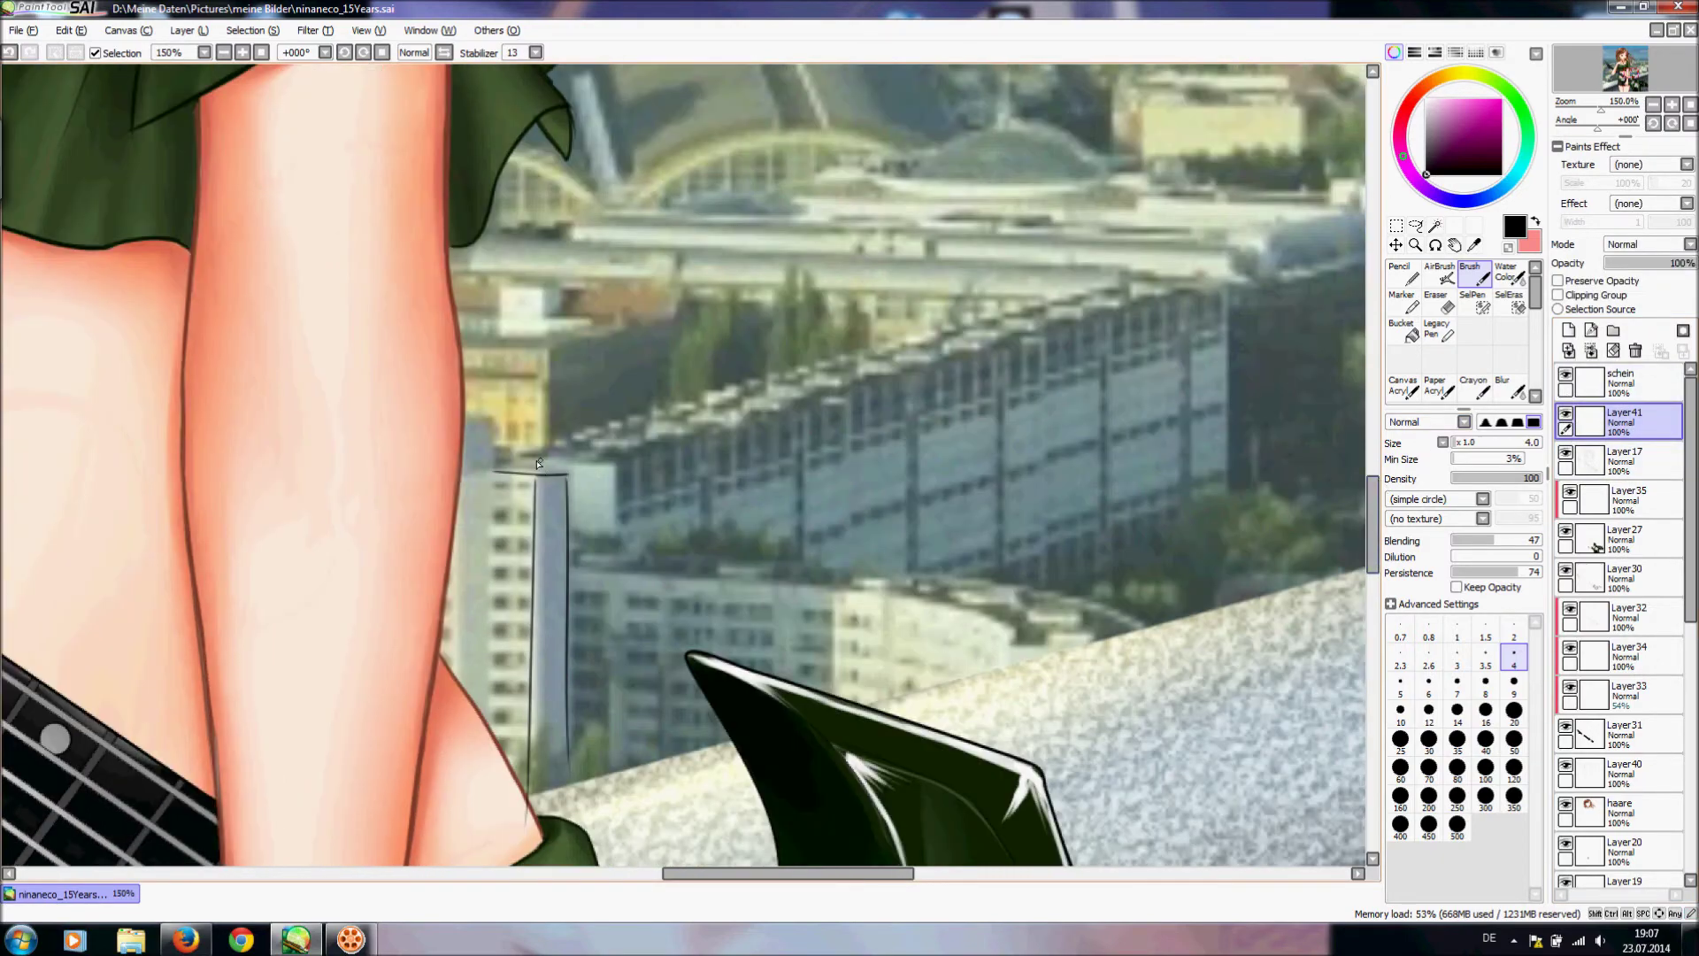
left_click_drag(494, 462, 617, 412)
key("ctrl+z")
left_click_drag(510, 457, 895, 334)
key("ctrl+z")
left_click_drag(547, 449, 1106, 284)
key("ctrl+z")
left_click_drag(531, 451, 1347, 215)
key("ctrl+z")
left_click_drag(527, 447, 1323, 233)
- Trace the far vertical corner of the grey office block from the roofline down to the trees
left_click_drag(1230, 269, 1218, 482)
key("ctrl+z")
left_click_drag(1229, 265, 1227, 505)
key("ctrl+z")
left_click_drag(1229, 263, 1225, 483)
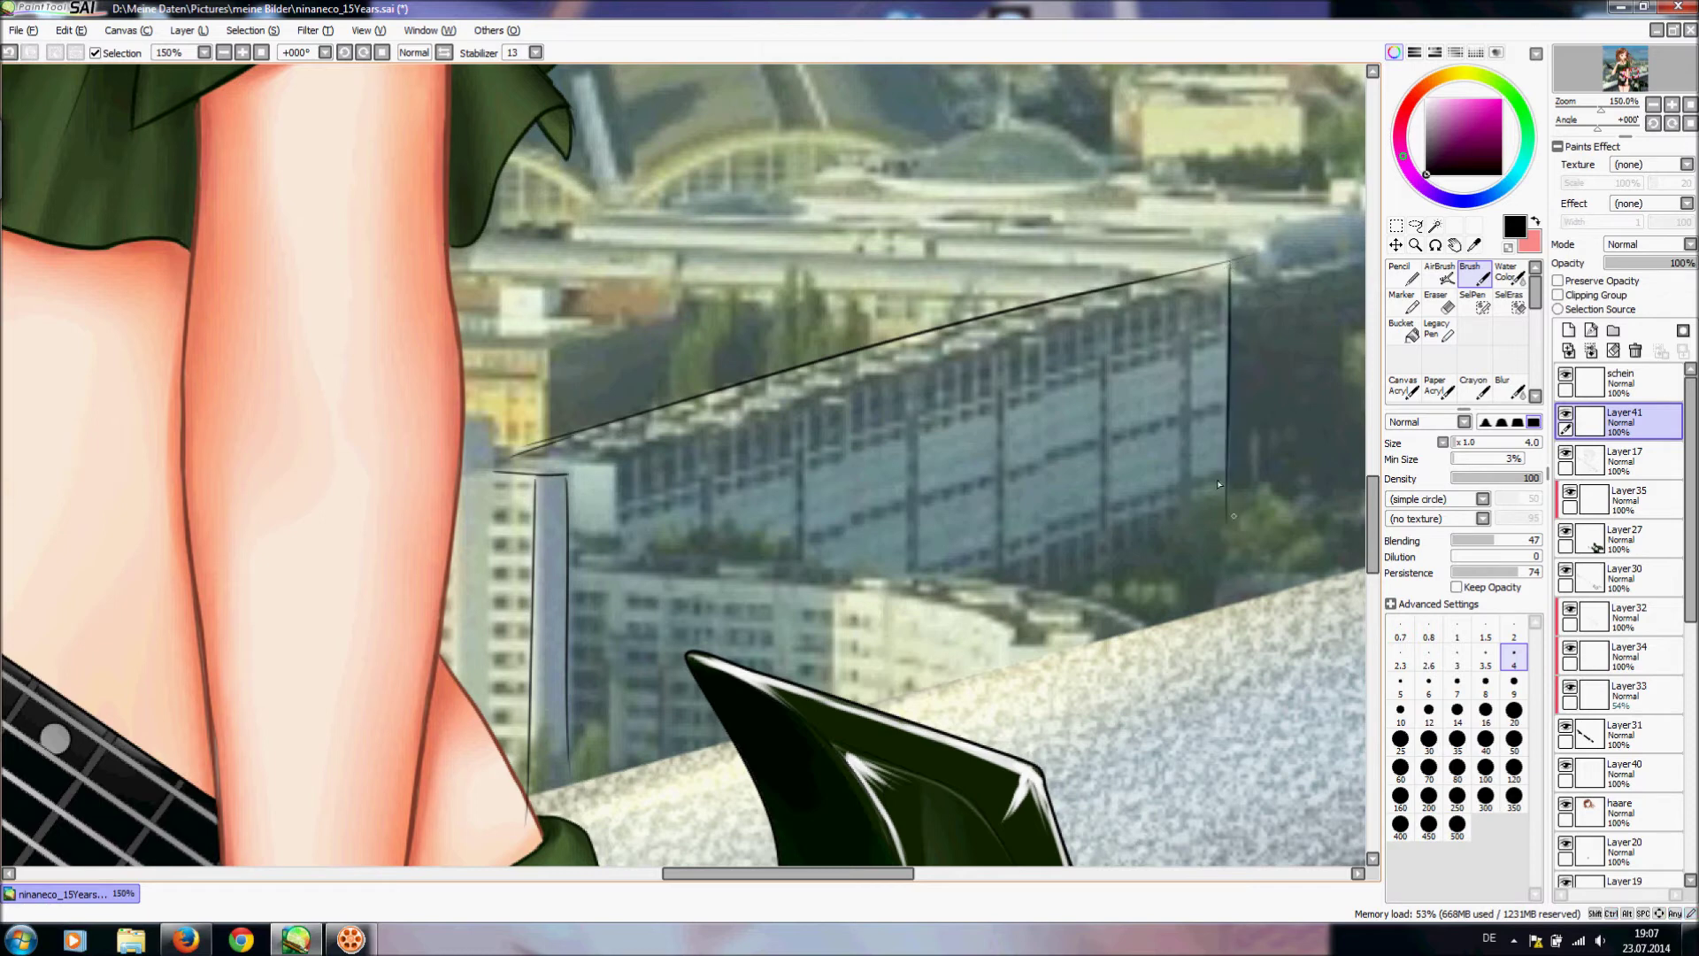
left_click(1436, 302)
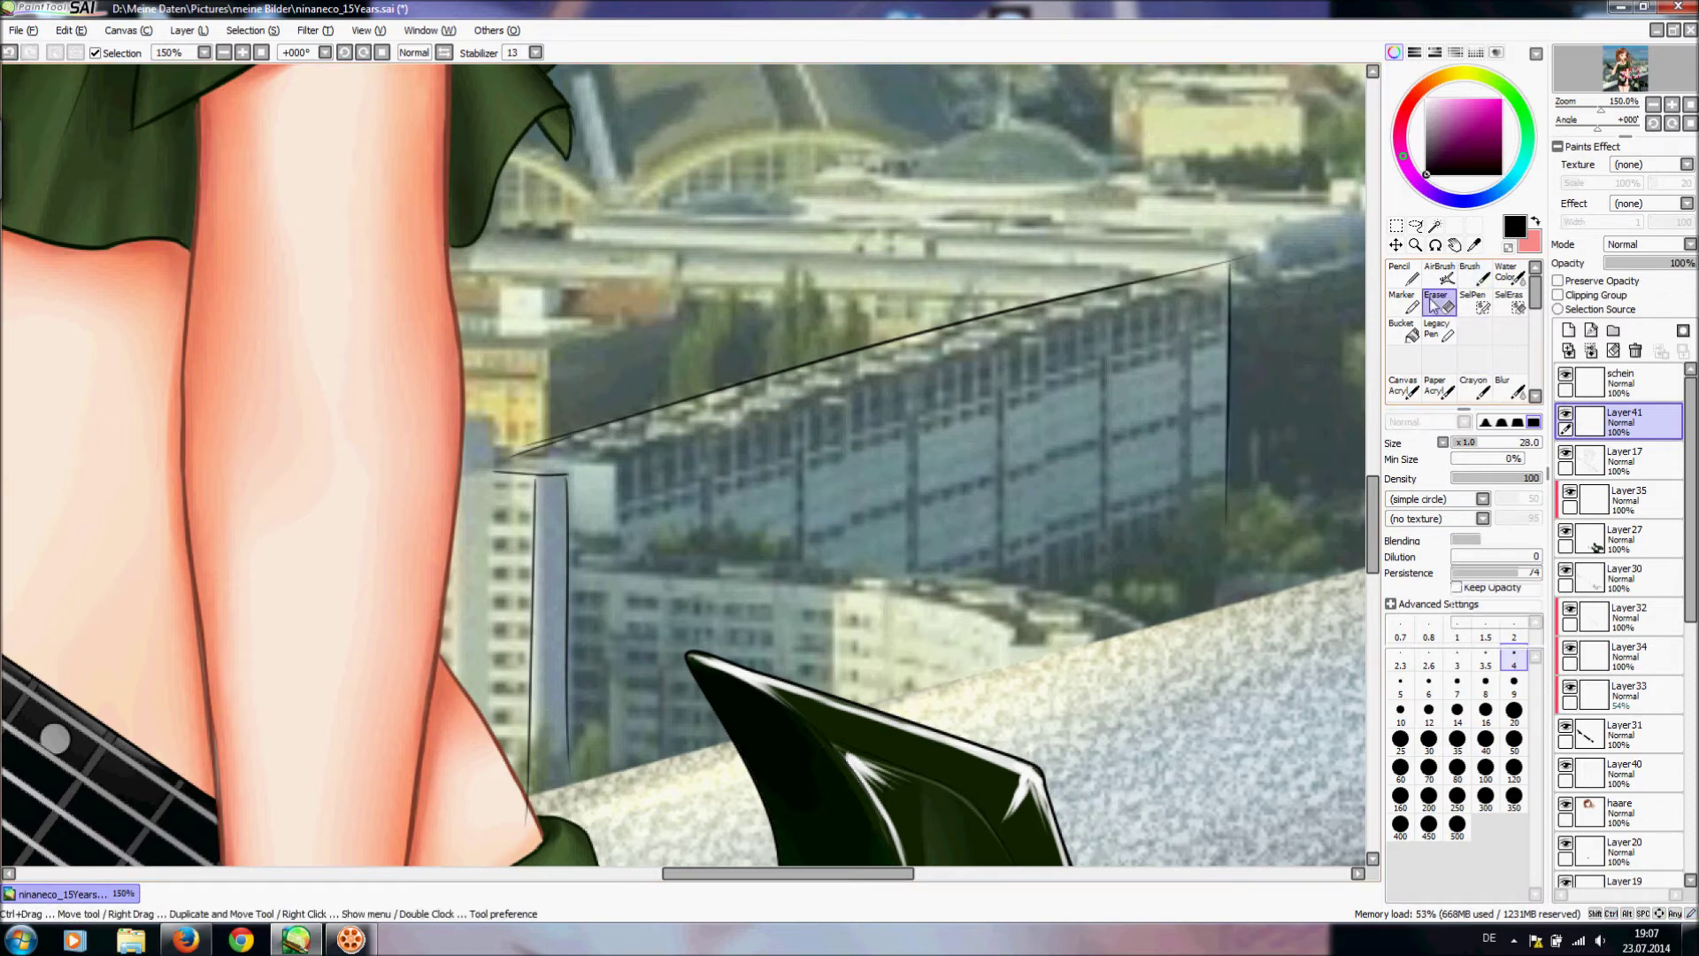
- Handwrite the note "3Ds Max" with the brush above the grey office block's roofline
left_click(1482, 281)
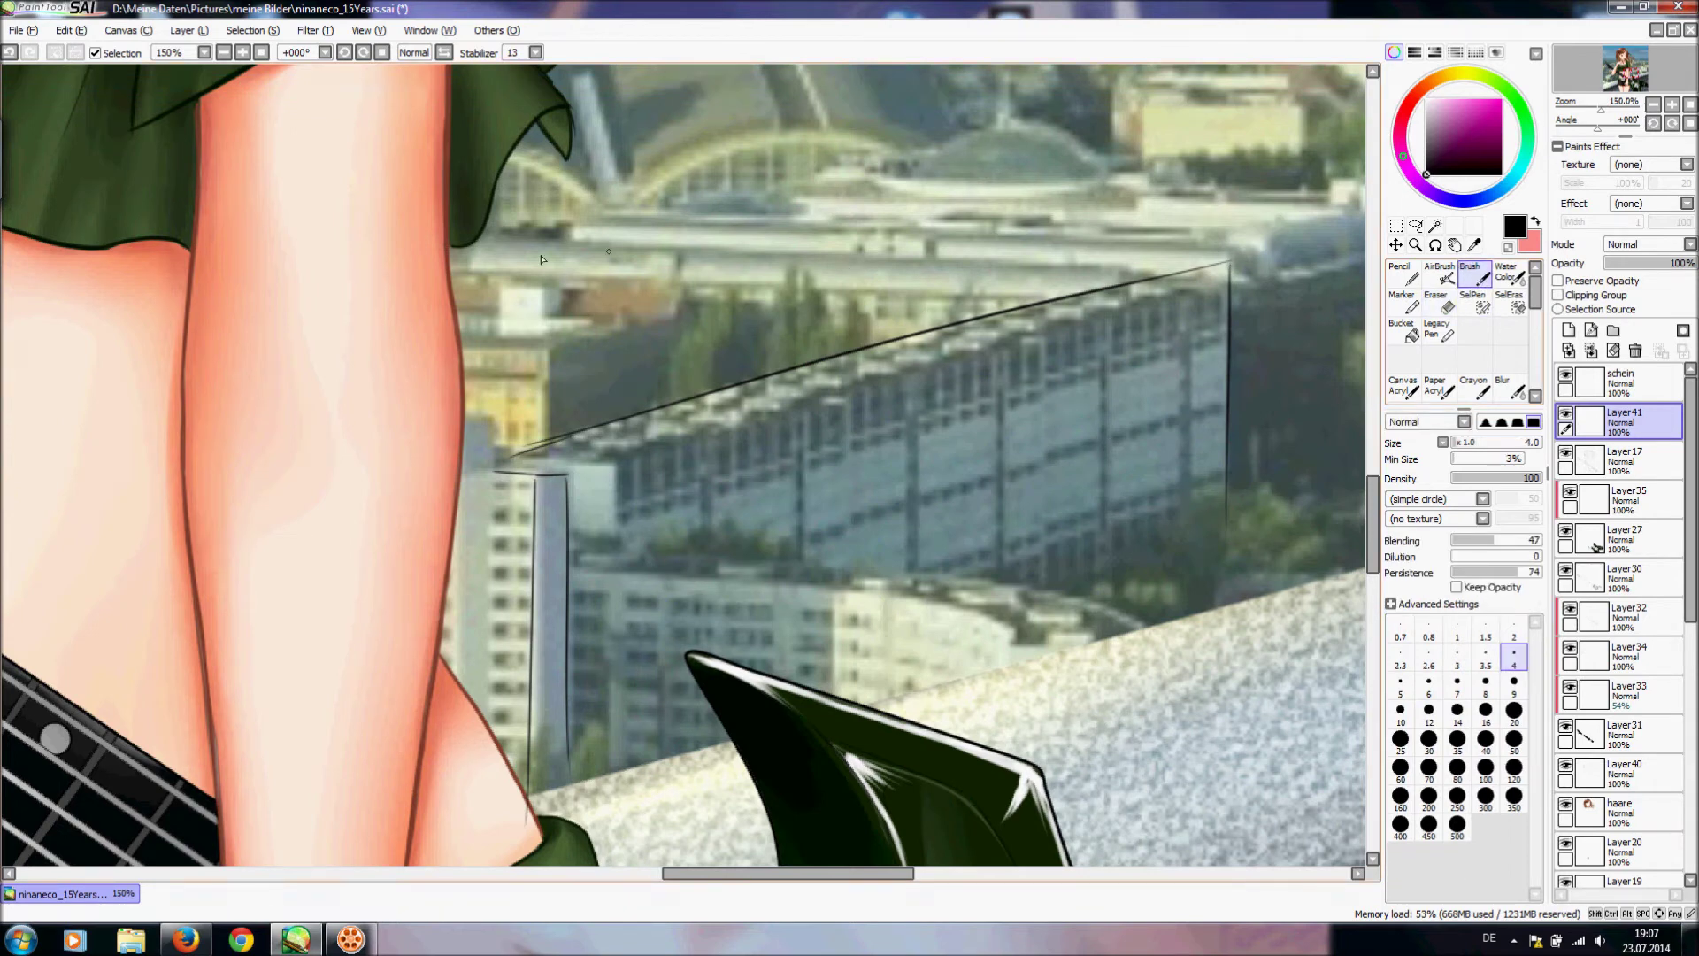
left_click_drag(1456, 443, 1456, 443)
mouse_move(630, 209)
left_mouse_down()
mouse_move(681, 246)
mouse_move(642, 257)
left_mouse_up()
left_click_drag(712, 203, 711, 247)
mouse_move(703, 200)
left_mouse_down()
mouse_move(733, 213)
mouse_move(708, 249)
left_mouse_up()
mouse_move(766, 221)
left_mouse_down()
mouse_move(801, 244)
mouse_move(866, 237)
left_mouse_up()
mouse_move(867, 200)
left_mouse_down()
mouse_move(893, 235)
mouse_move(871, 239)
left_mouse_up()
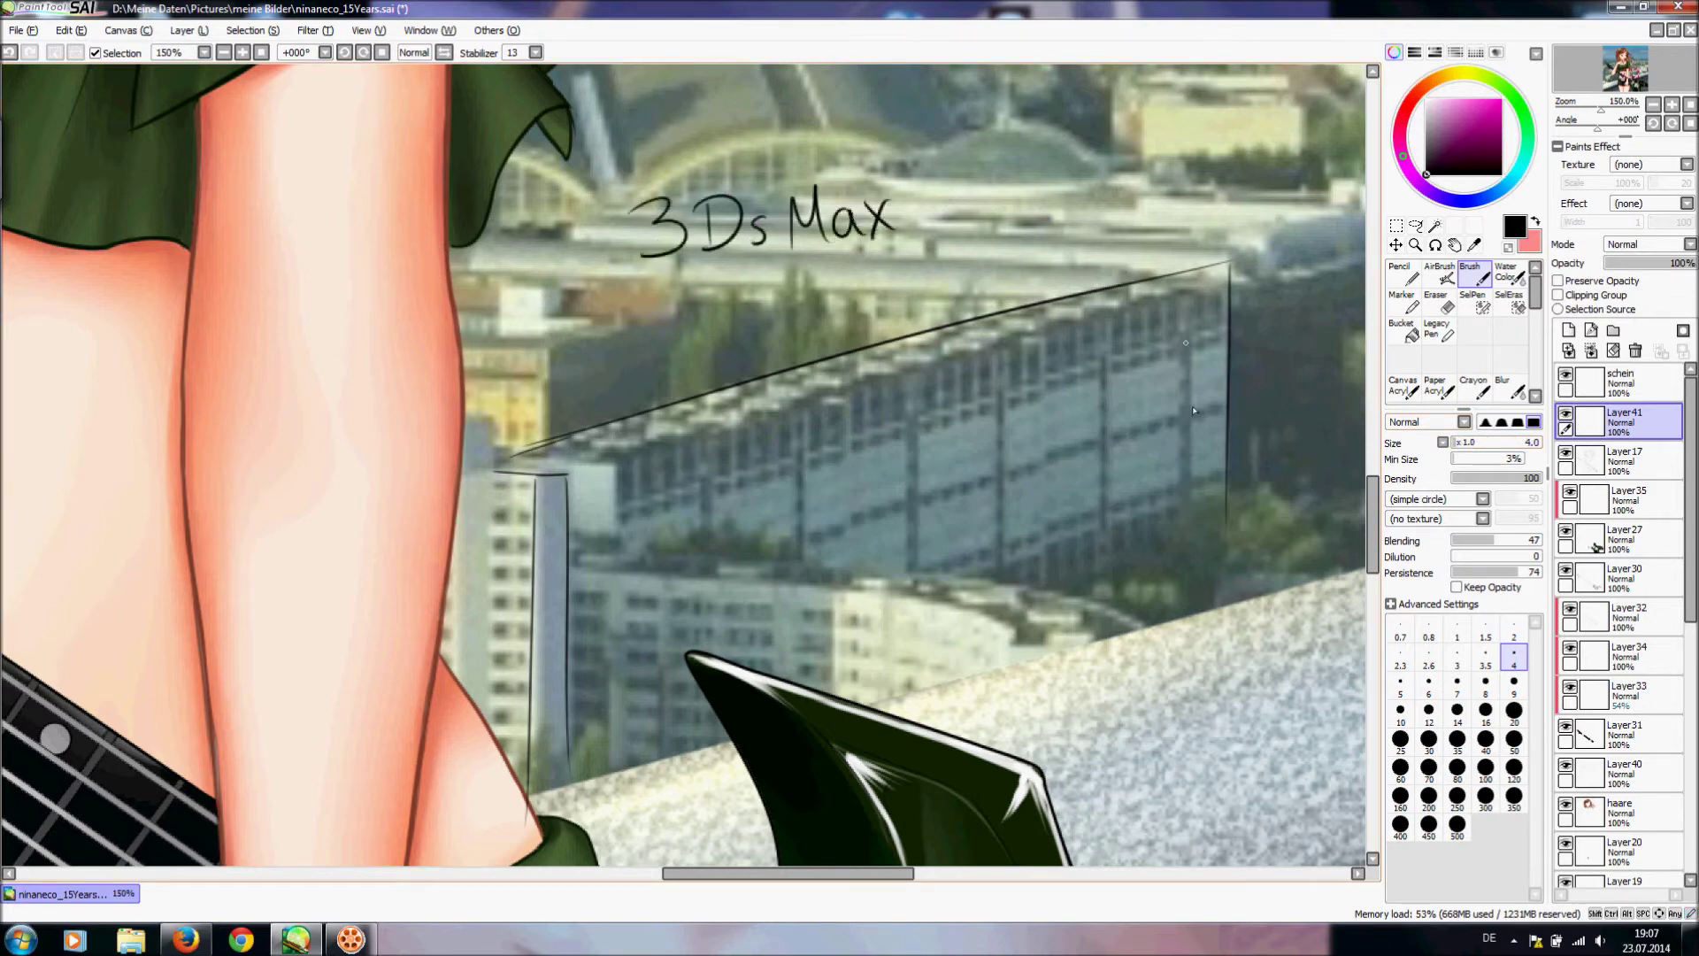
- Undo all strokes of the handwritten "3Ds Max" note
key("ctrl+z")
key("ctrl+z")
key("ctrl+z")
key("ctrl+z")
key("ctrl+z")
key("ctrl+z")
key("ctrl+z")
key("ctrl+z")
key("ctrl+z")
key("ctrl+z")
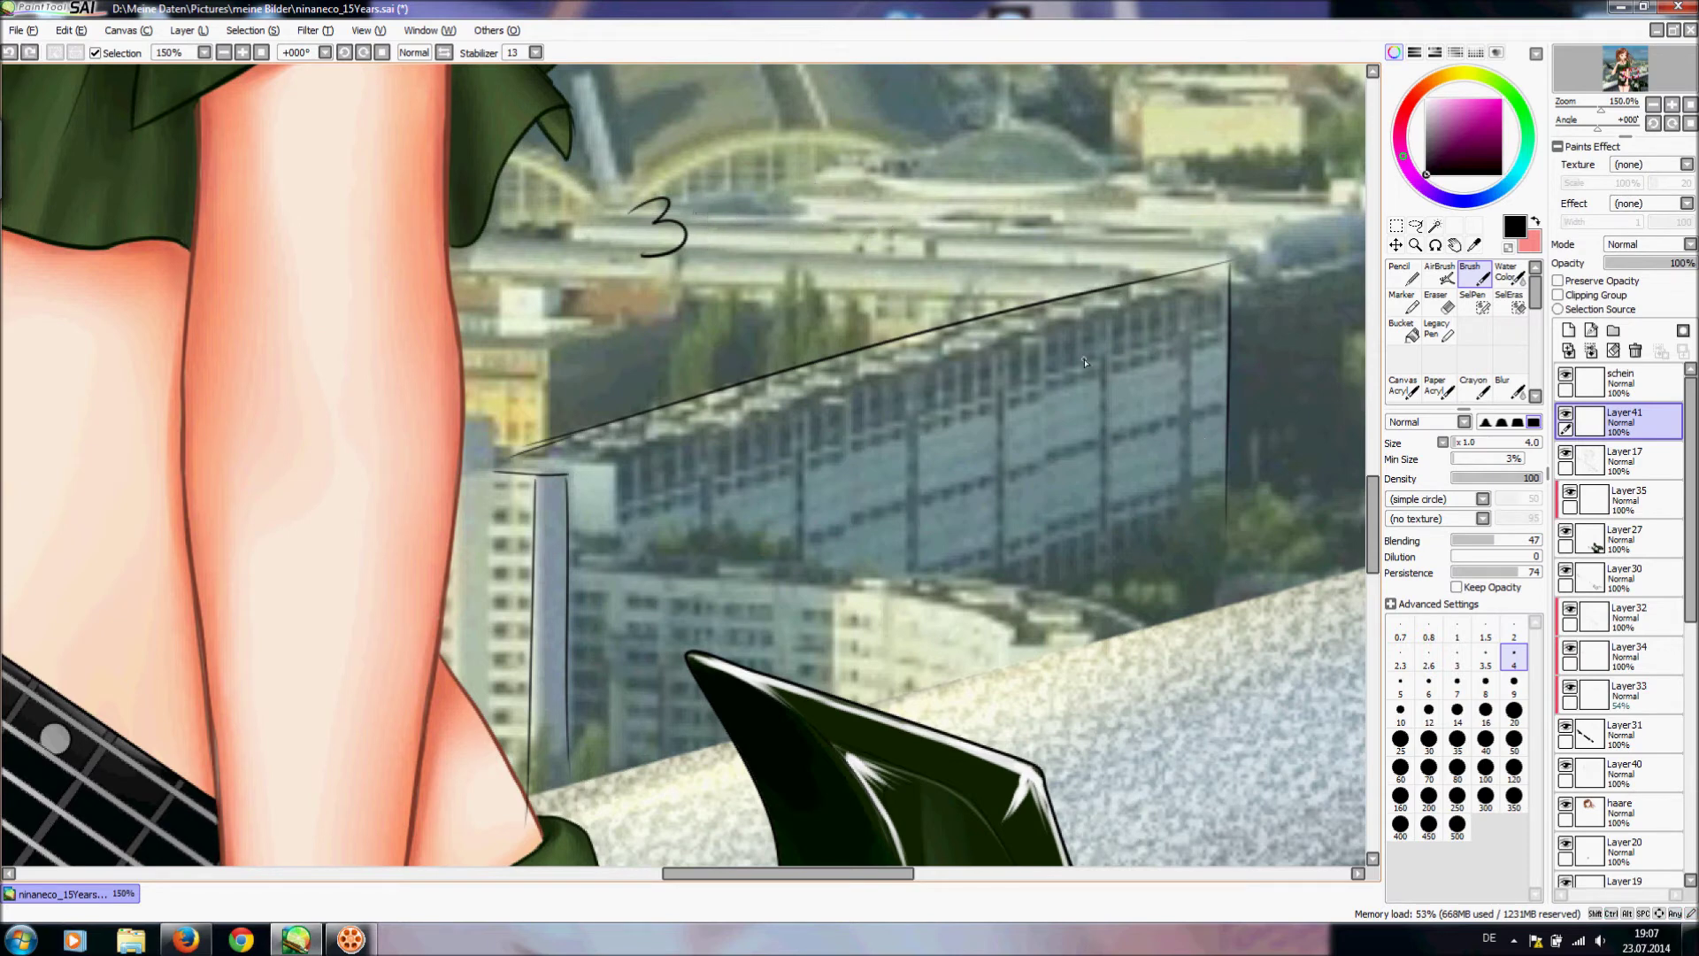
- Handwrite the note "Unity 3D" above the grey office block's roofline
mouse_move(664, 175)
left_mouse_down()
mouse_move(706, 236)
mouse_move(734, 215)
mouse_move(724, 226)
mouse_move(749, 227)
mouse_move(769, 181)
mouse_move(788, 220)
left_mouse_up()
left_click_drag(773, 202, 816, 206)
left_click_drag(832, 184, 815, 239)
mouse_move(856, 168)
left_mouse_down()
mouse_move(873, 202)
mouse_move(930, 166)
mouse_move(904, 211)
left_mouse_up()
left_click_drag(904, 168, 907, 208)
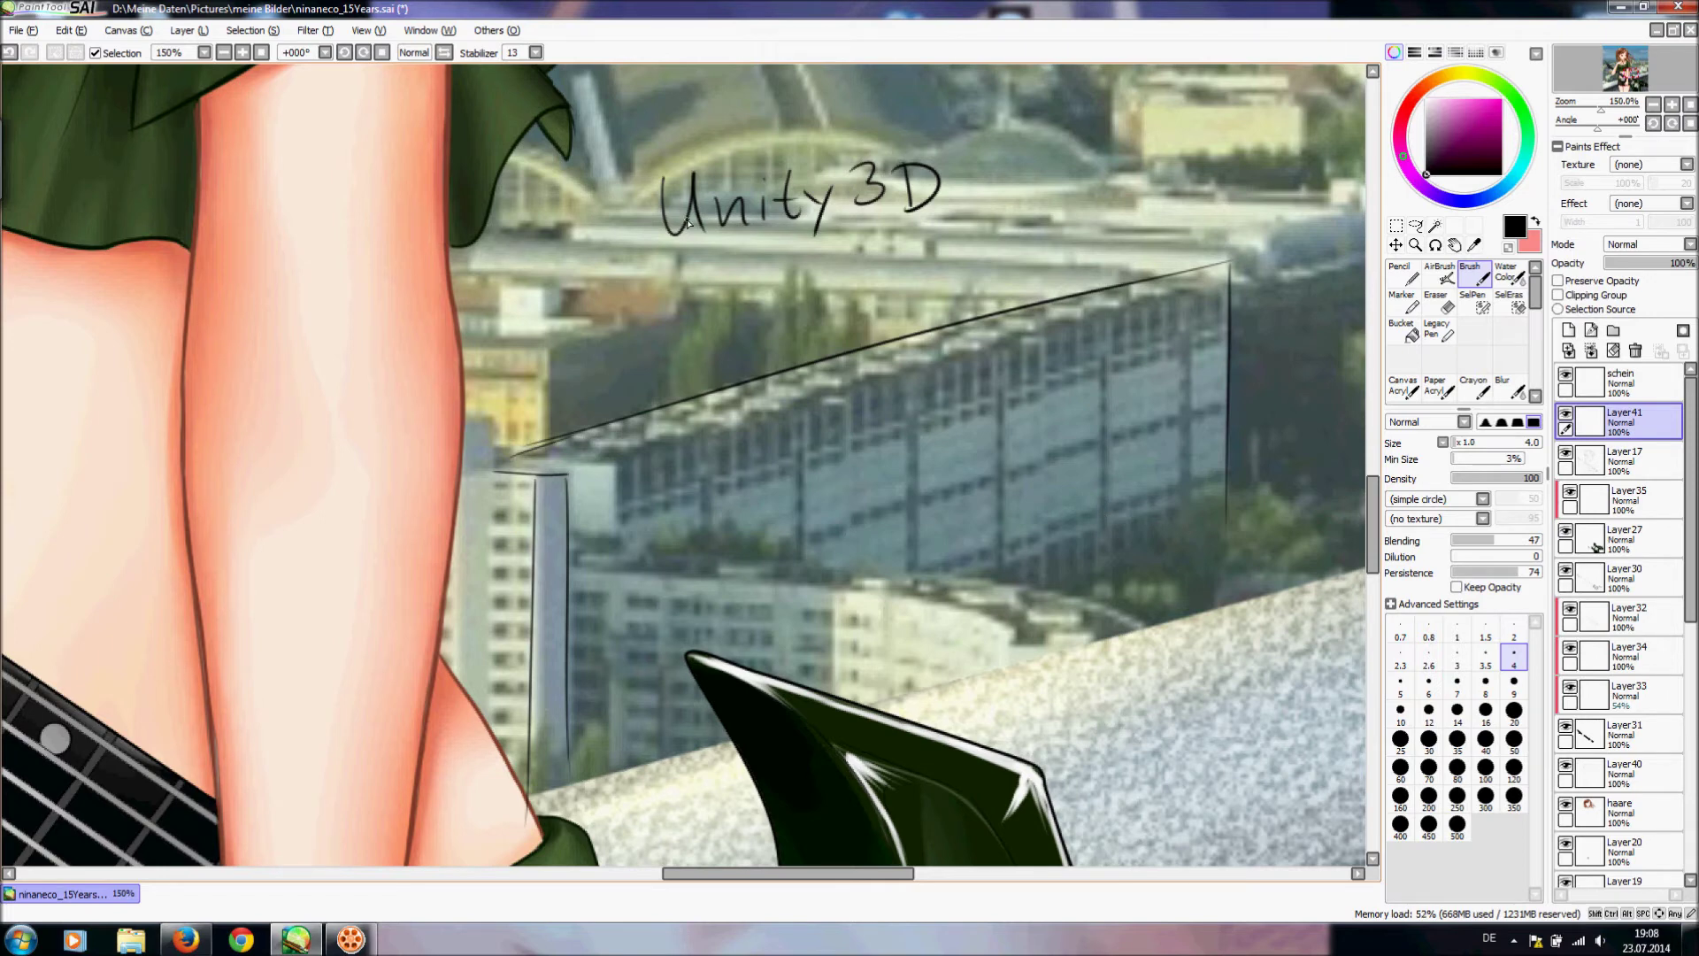
- Undo all strokes of the handwritten "Unity 3D" note
key("ctrl+z")
key("ctrl+z")
key("ctrl+z")
key("ctrl+z")
key("ctrl+z")
key("ctrl+z")
key("ctrl+z")
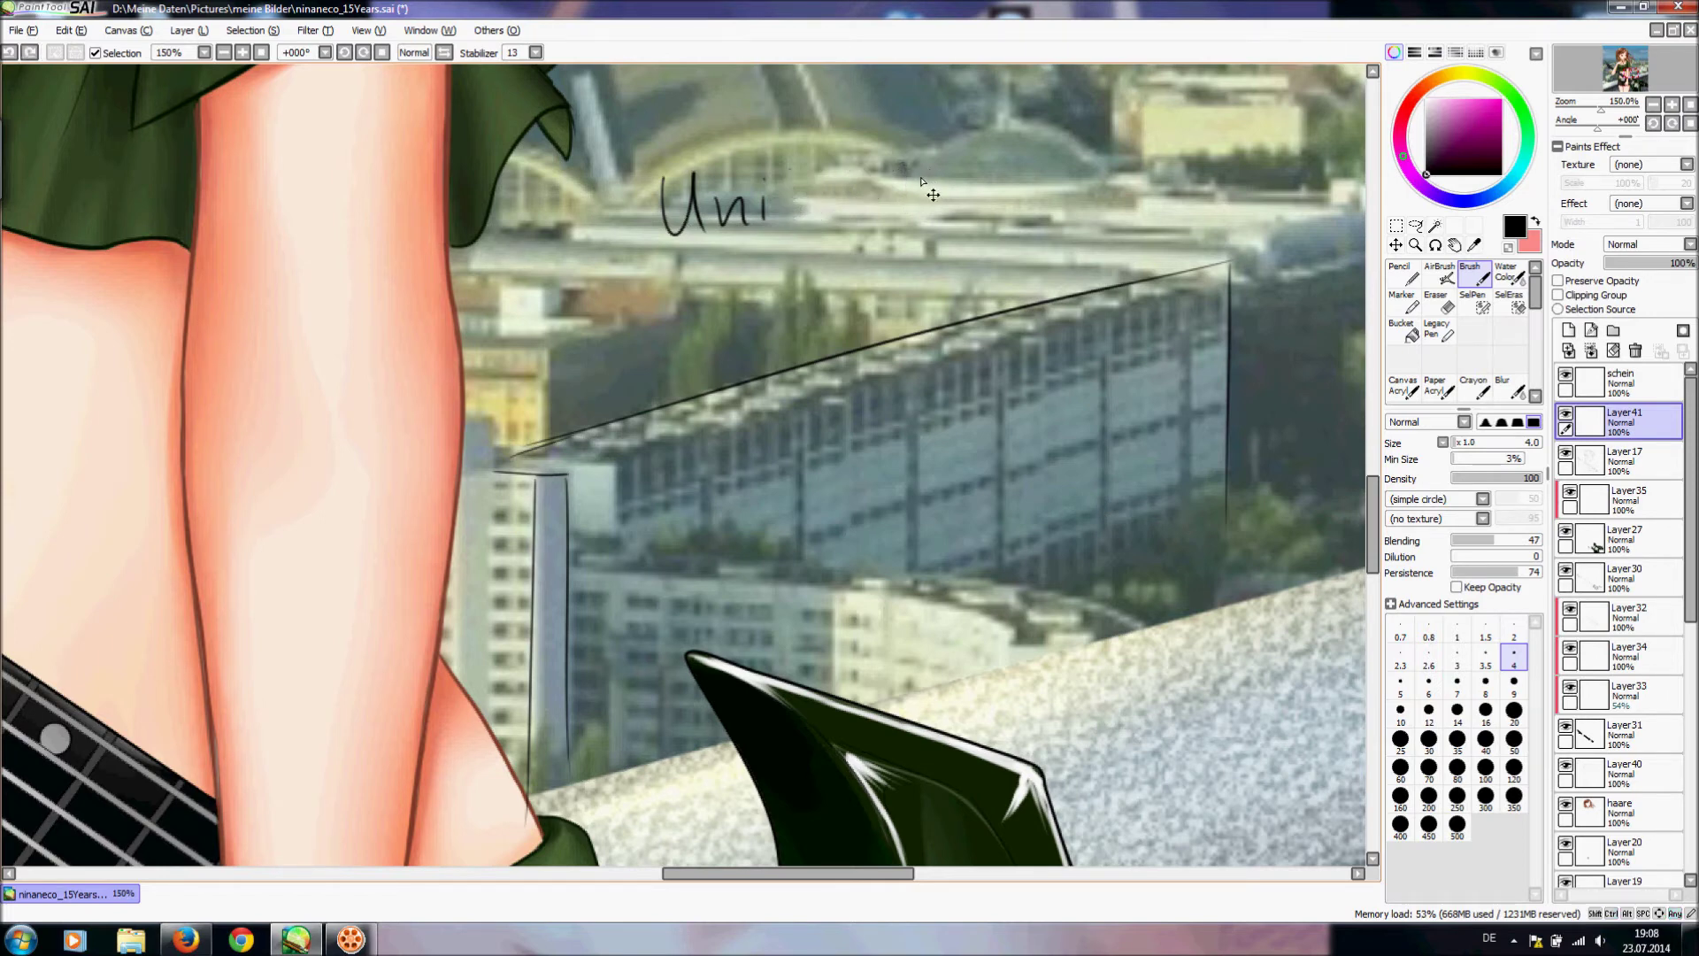
key("ctrl+z")
key("ctrl+z")
key("ctrl+z")
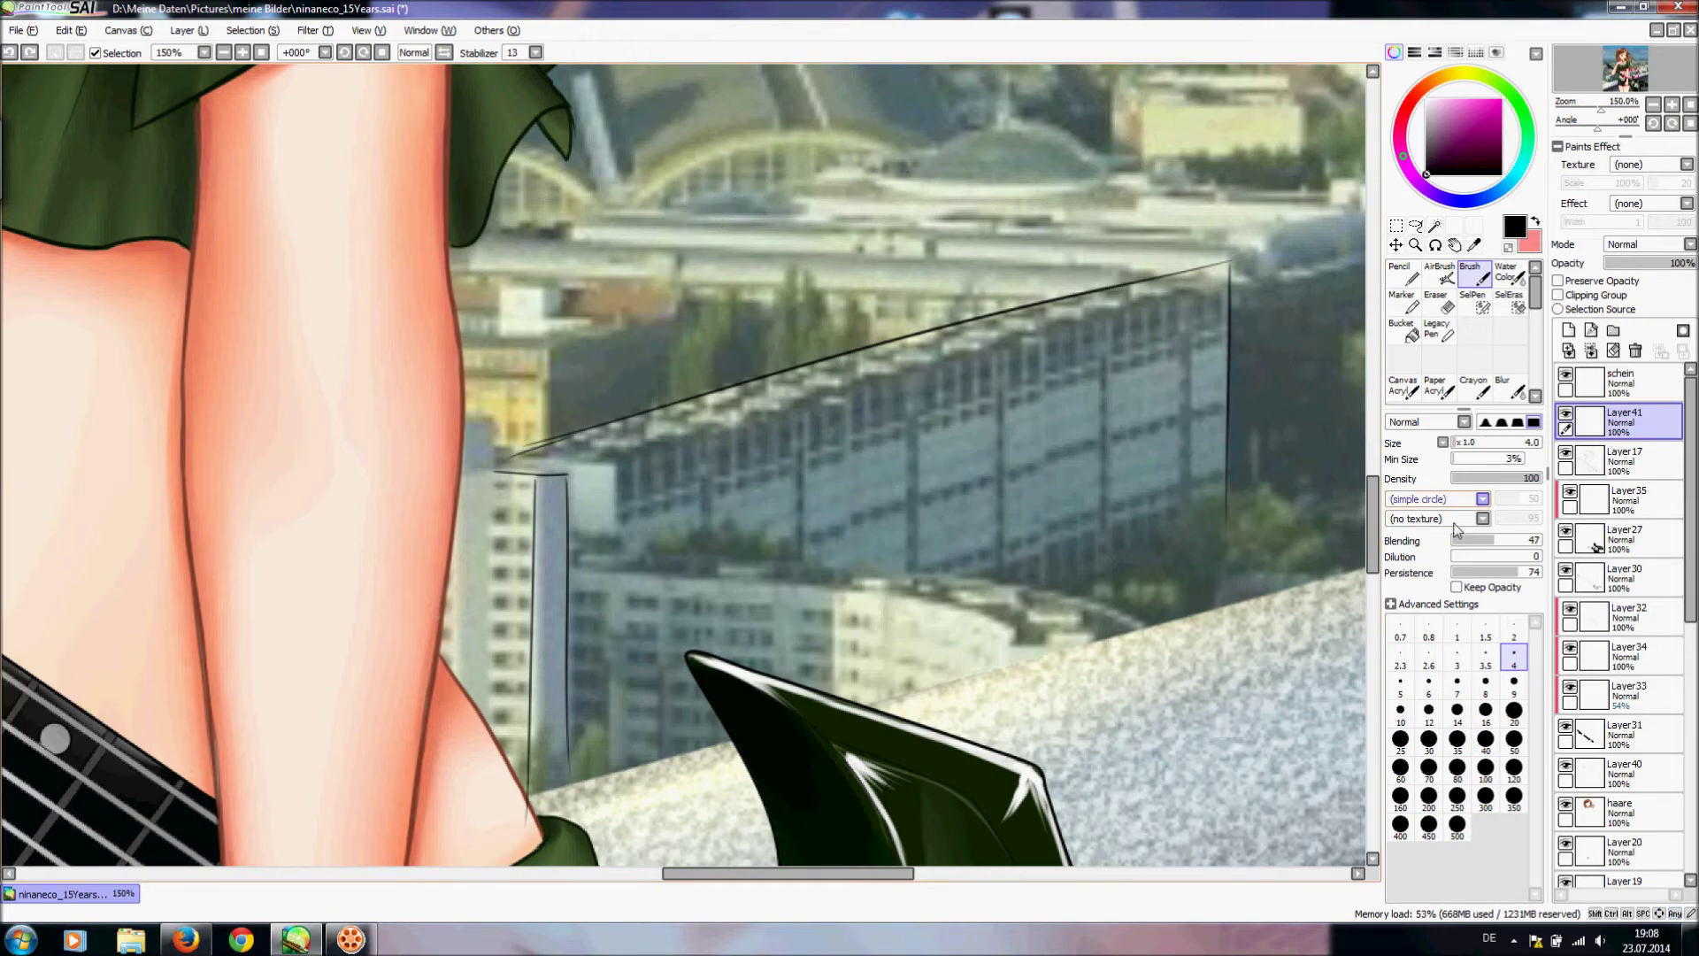
- Trace the lower and upper edges of the long pale elevated strip behind the grey office block, redrawing misplaced strokes
left_click_drag(1376, 529, 1376, 527)
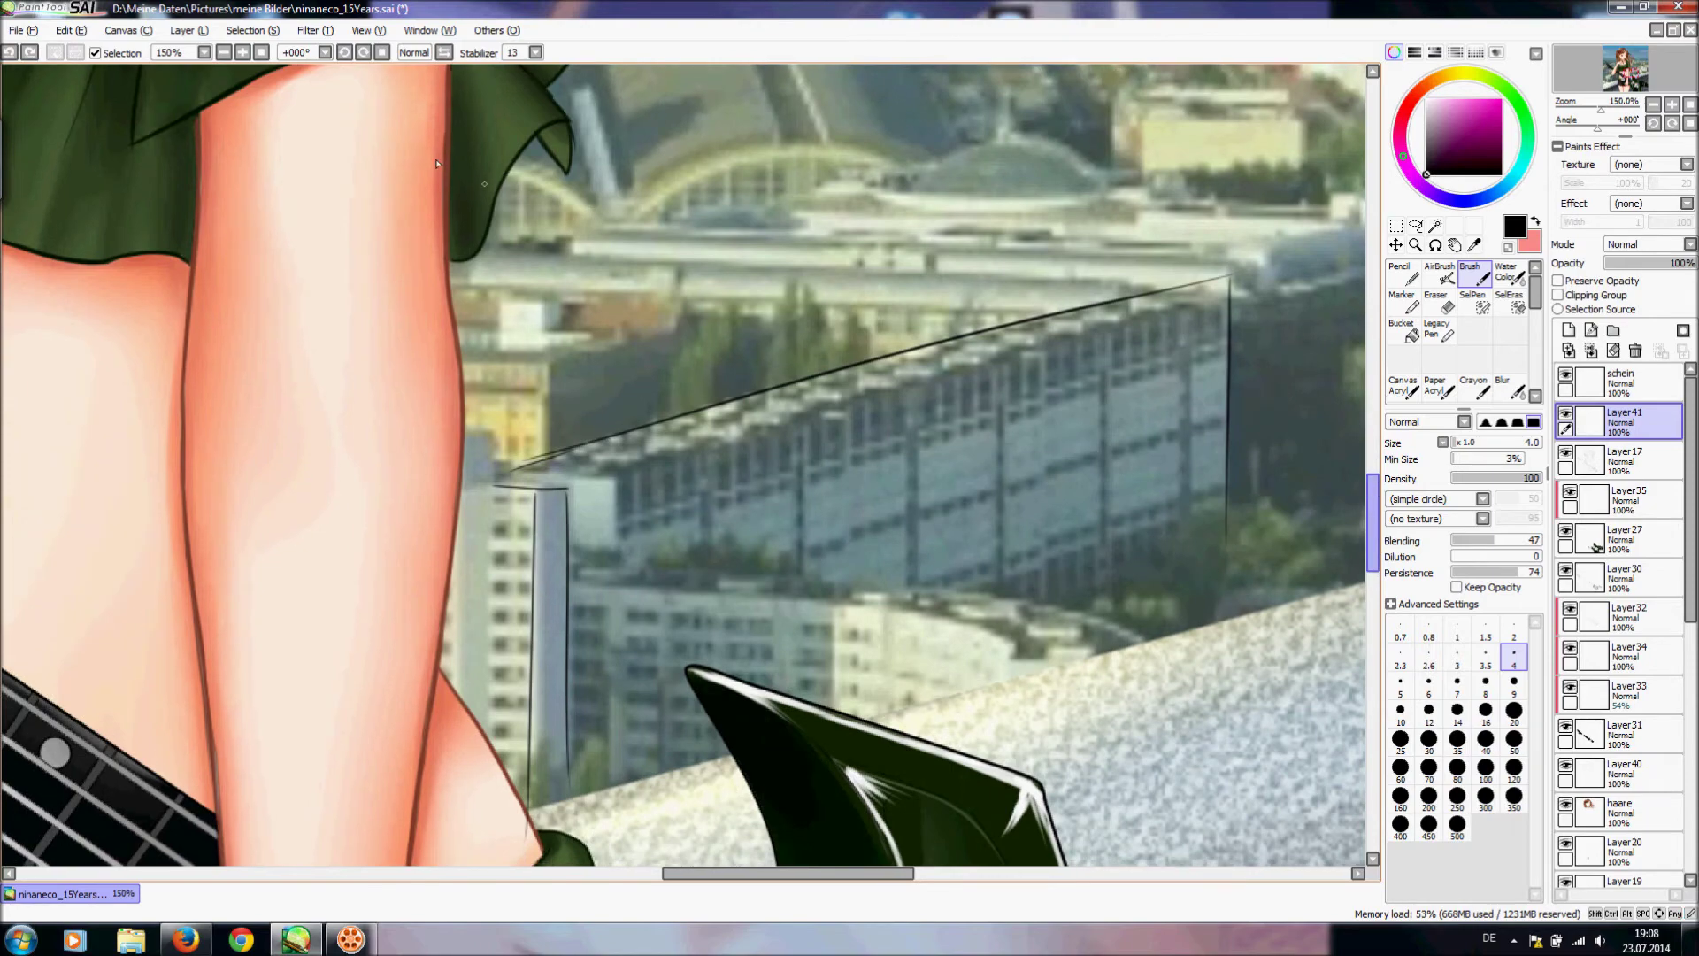
left_click(225, 54)
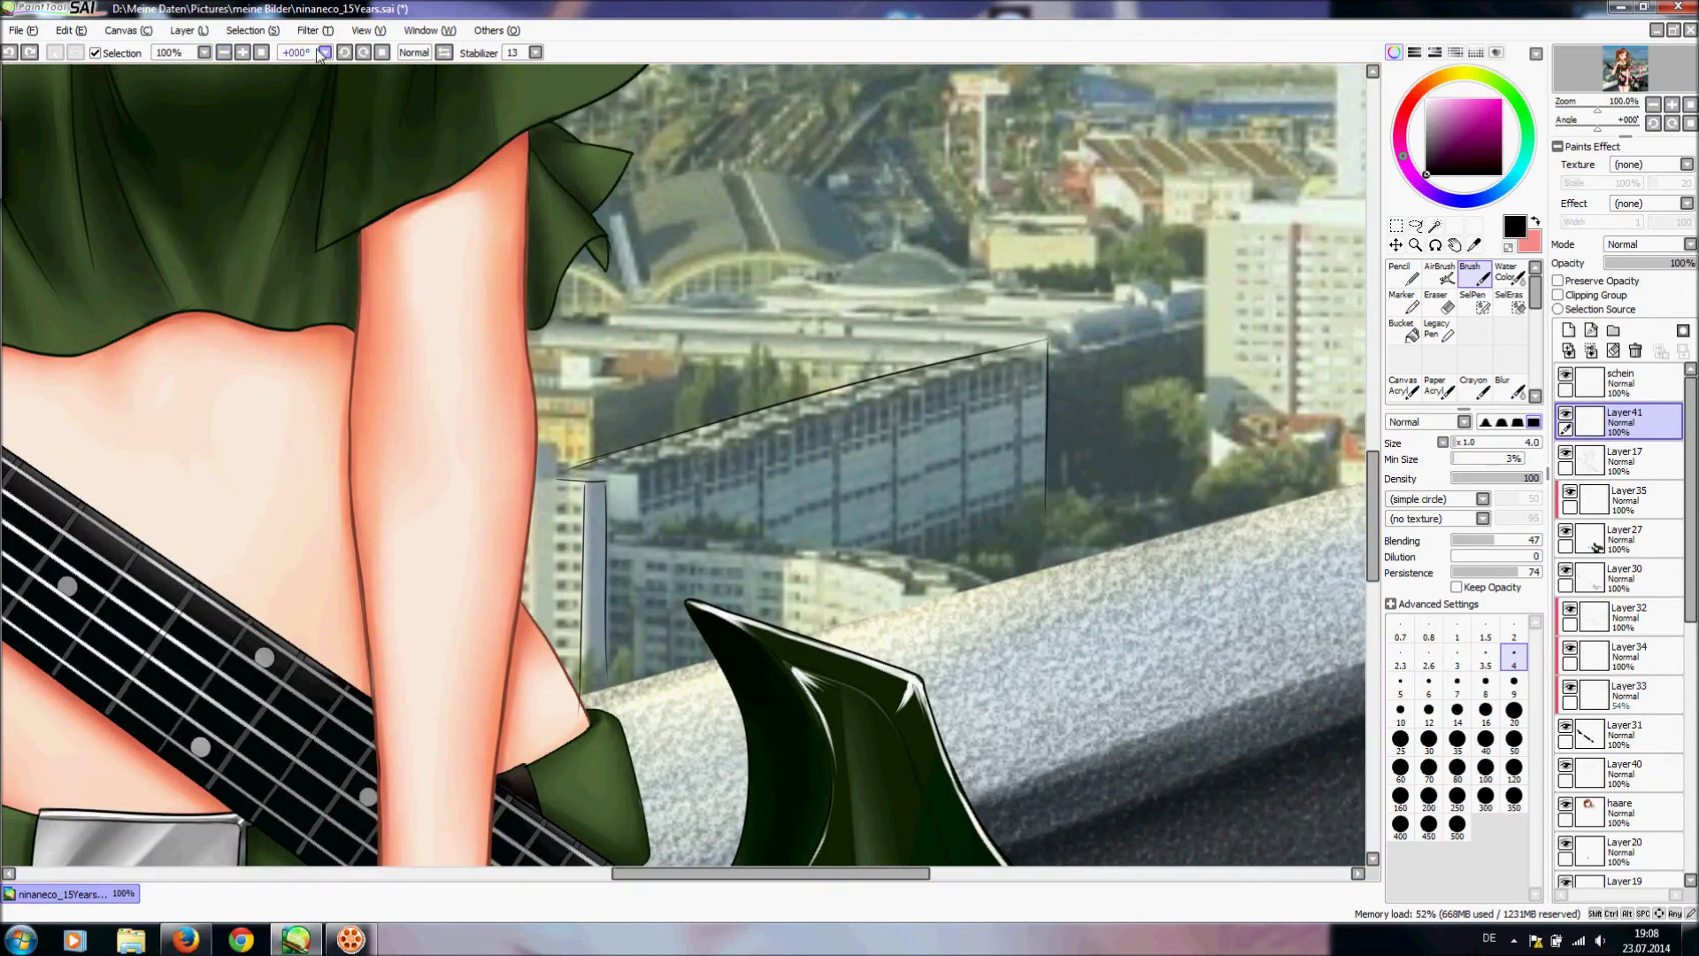
left_click(345, 53)
left_click(243, 52)
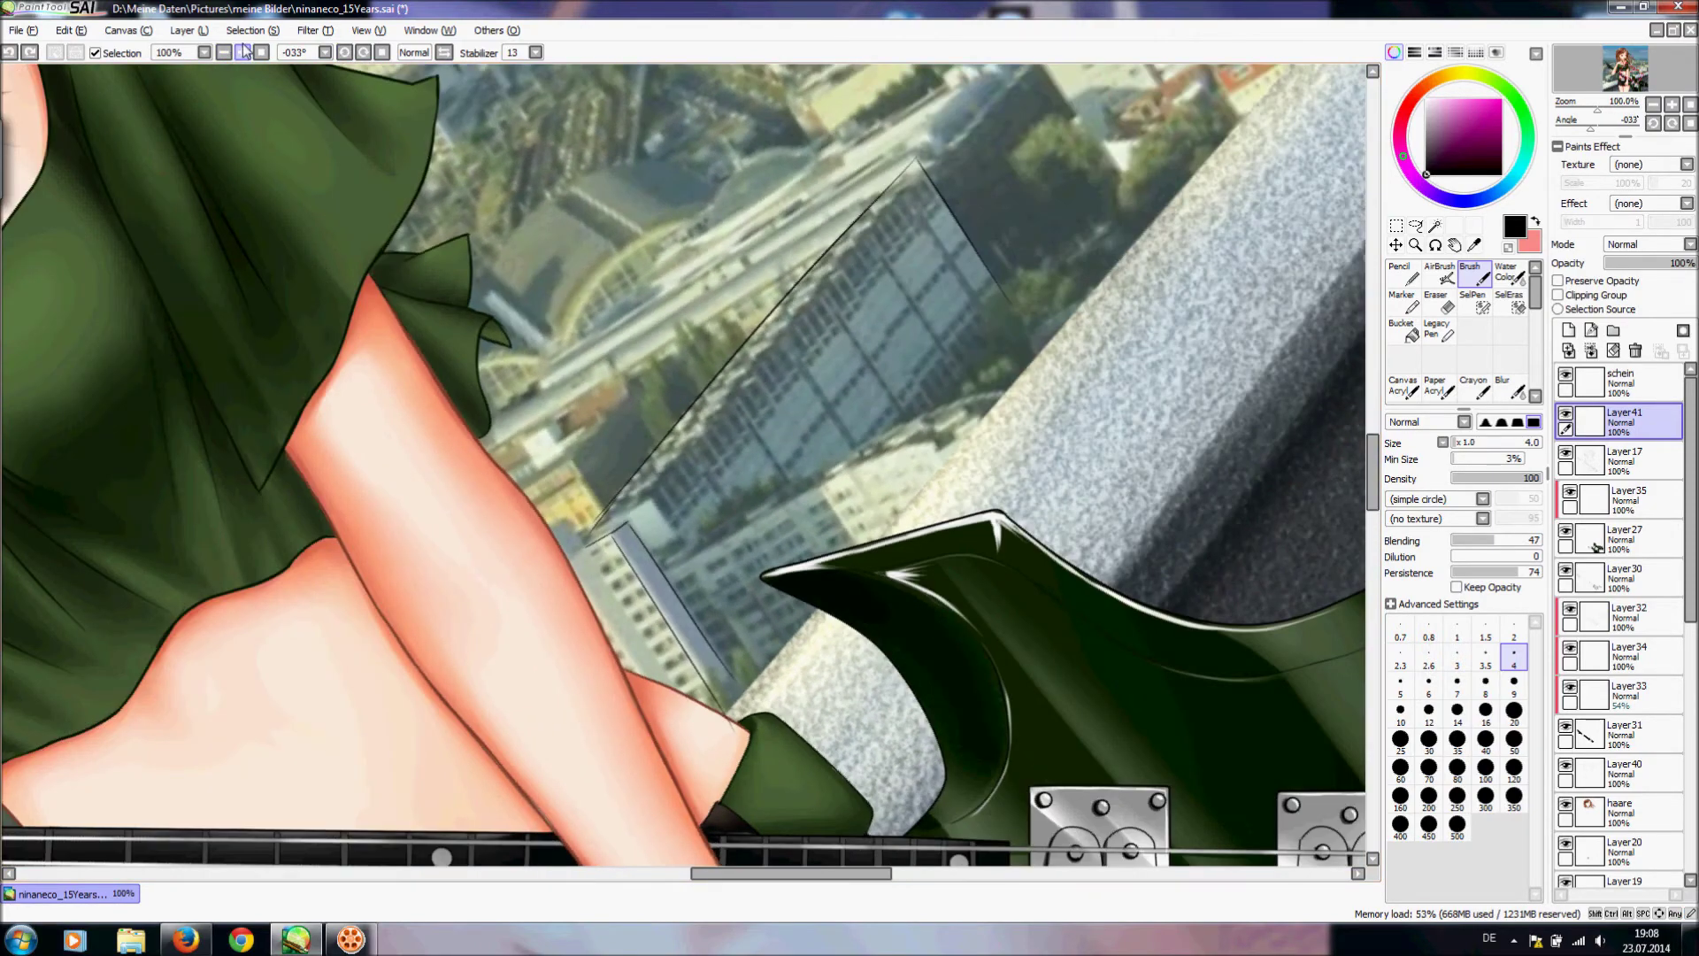
left_click_drag(1377, 483, 1379, 449)
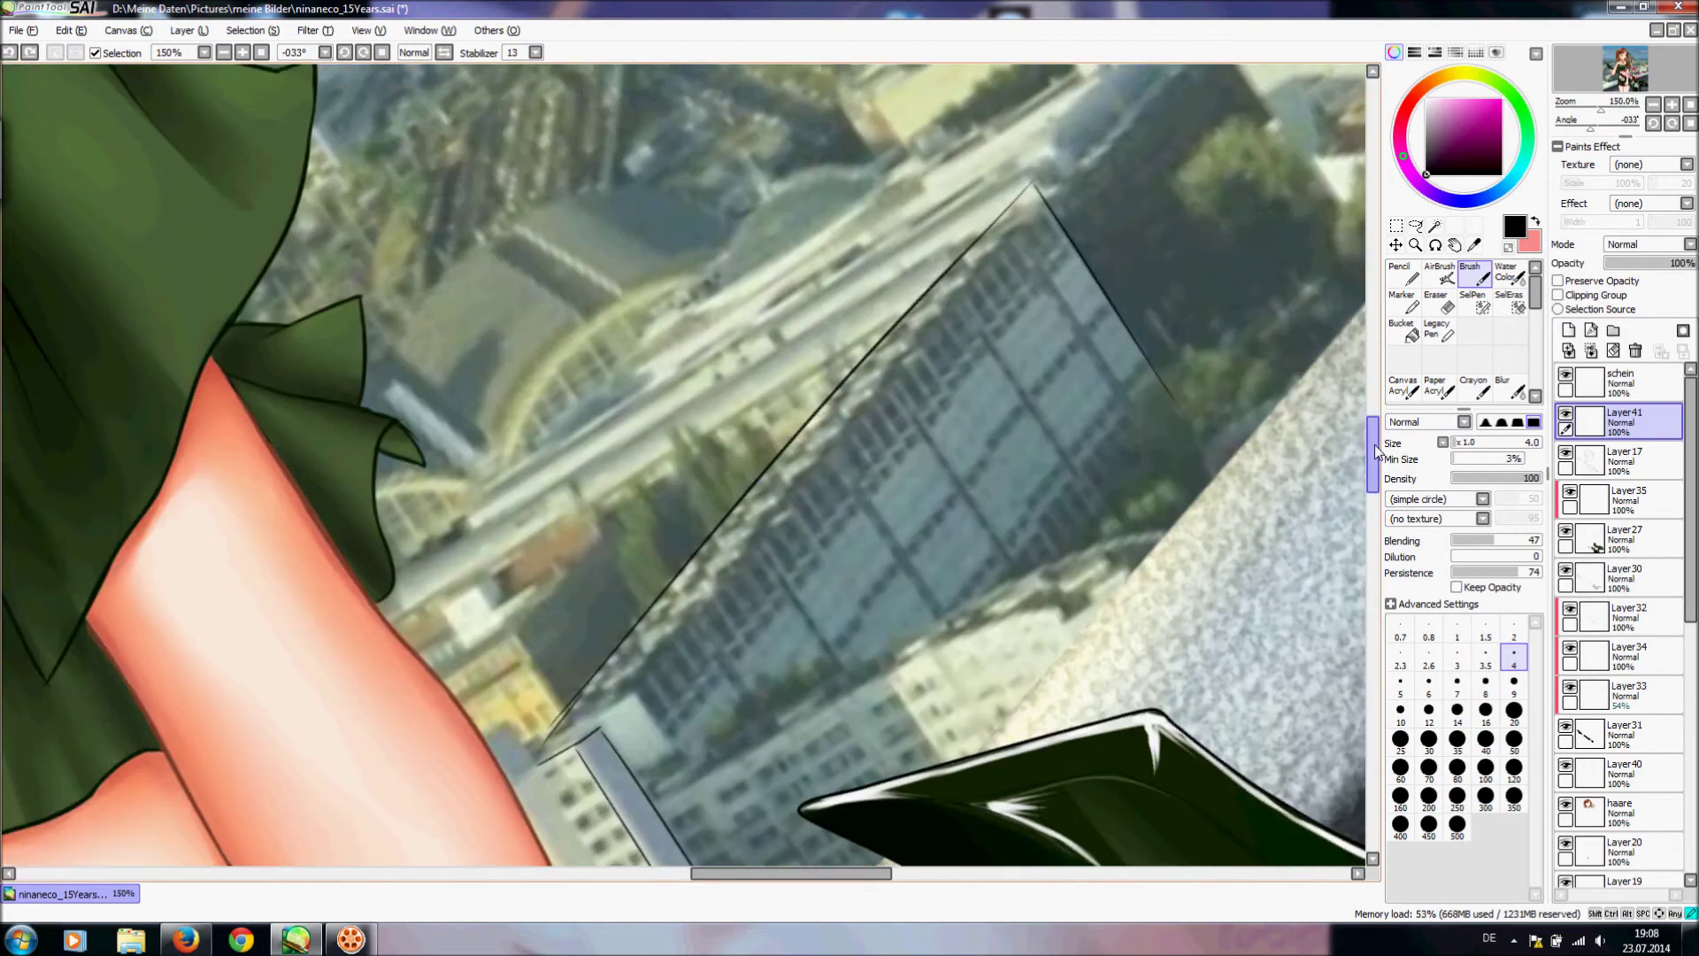
left_click(398, 617, "shift")
left_click_drag(398, 579, 1071, 142)
key("ctrl+z")
left_click_drag(398, 578, 1022, 189)
key("ctrl+z")
left_click_drag(395, 582, 1011, 168)
key("ctrl+z")
left_click_drag(371, 591, 1009, 167)
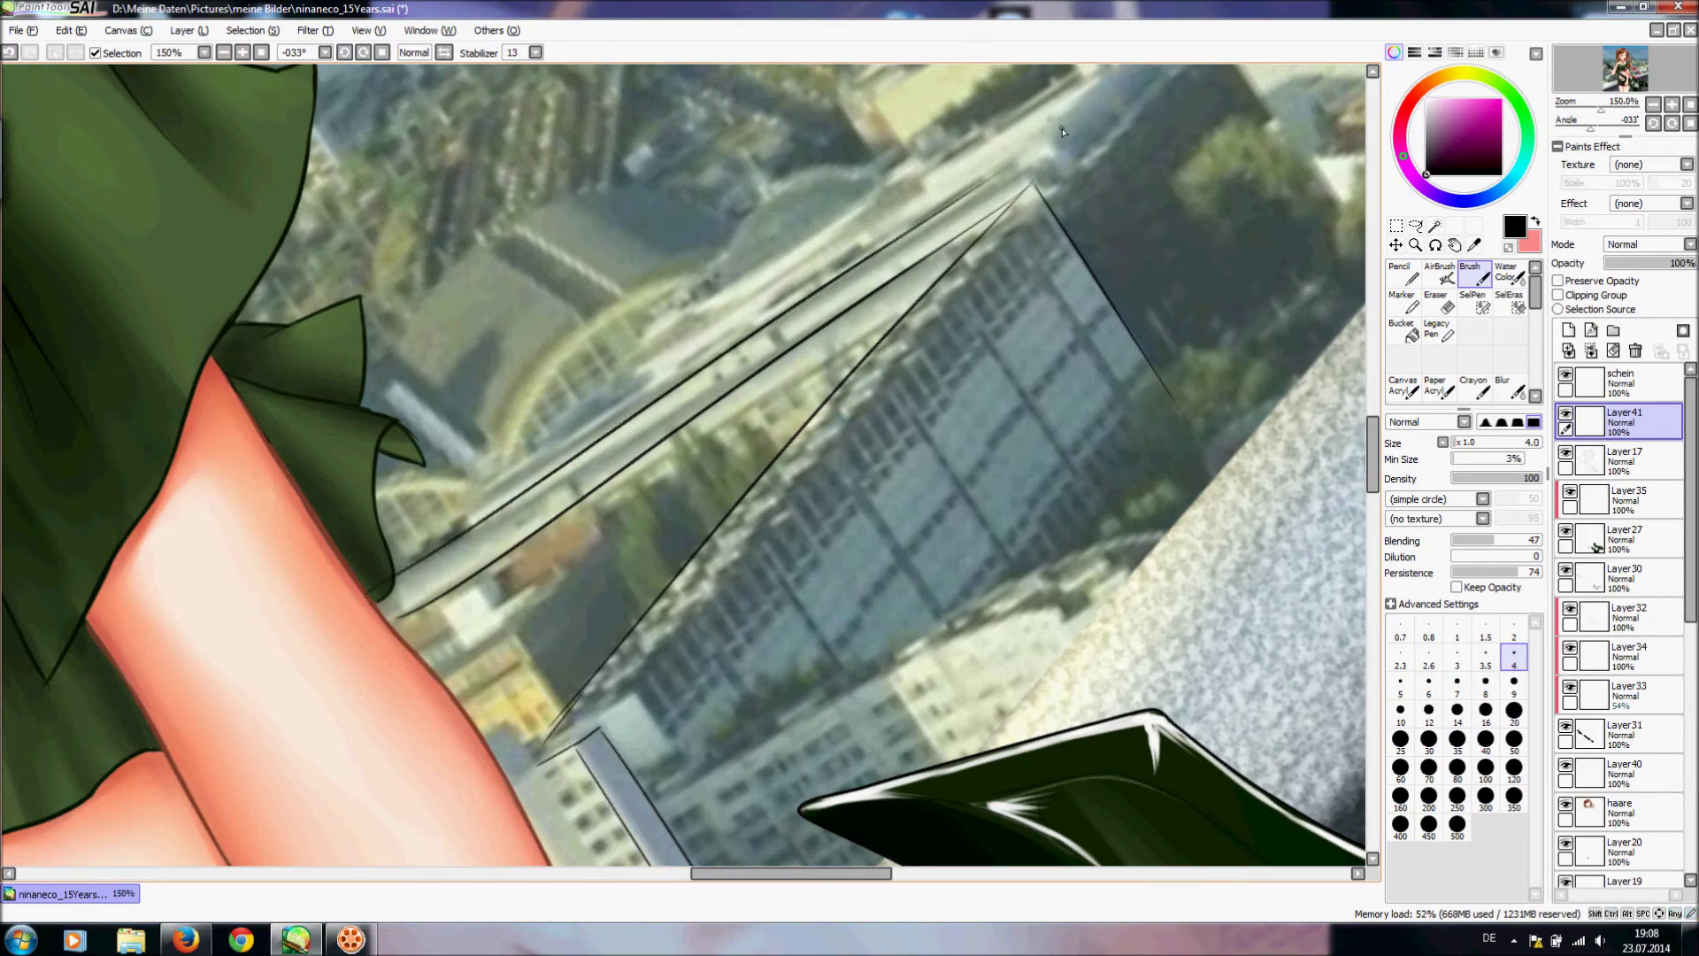
left_click(383, 54)
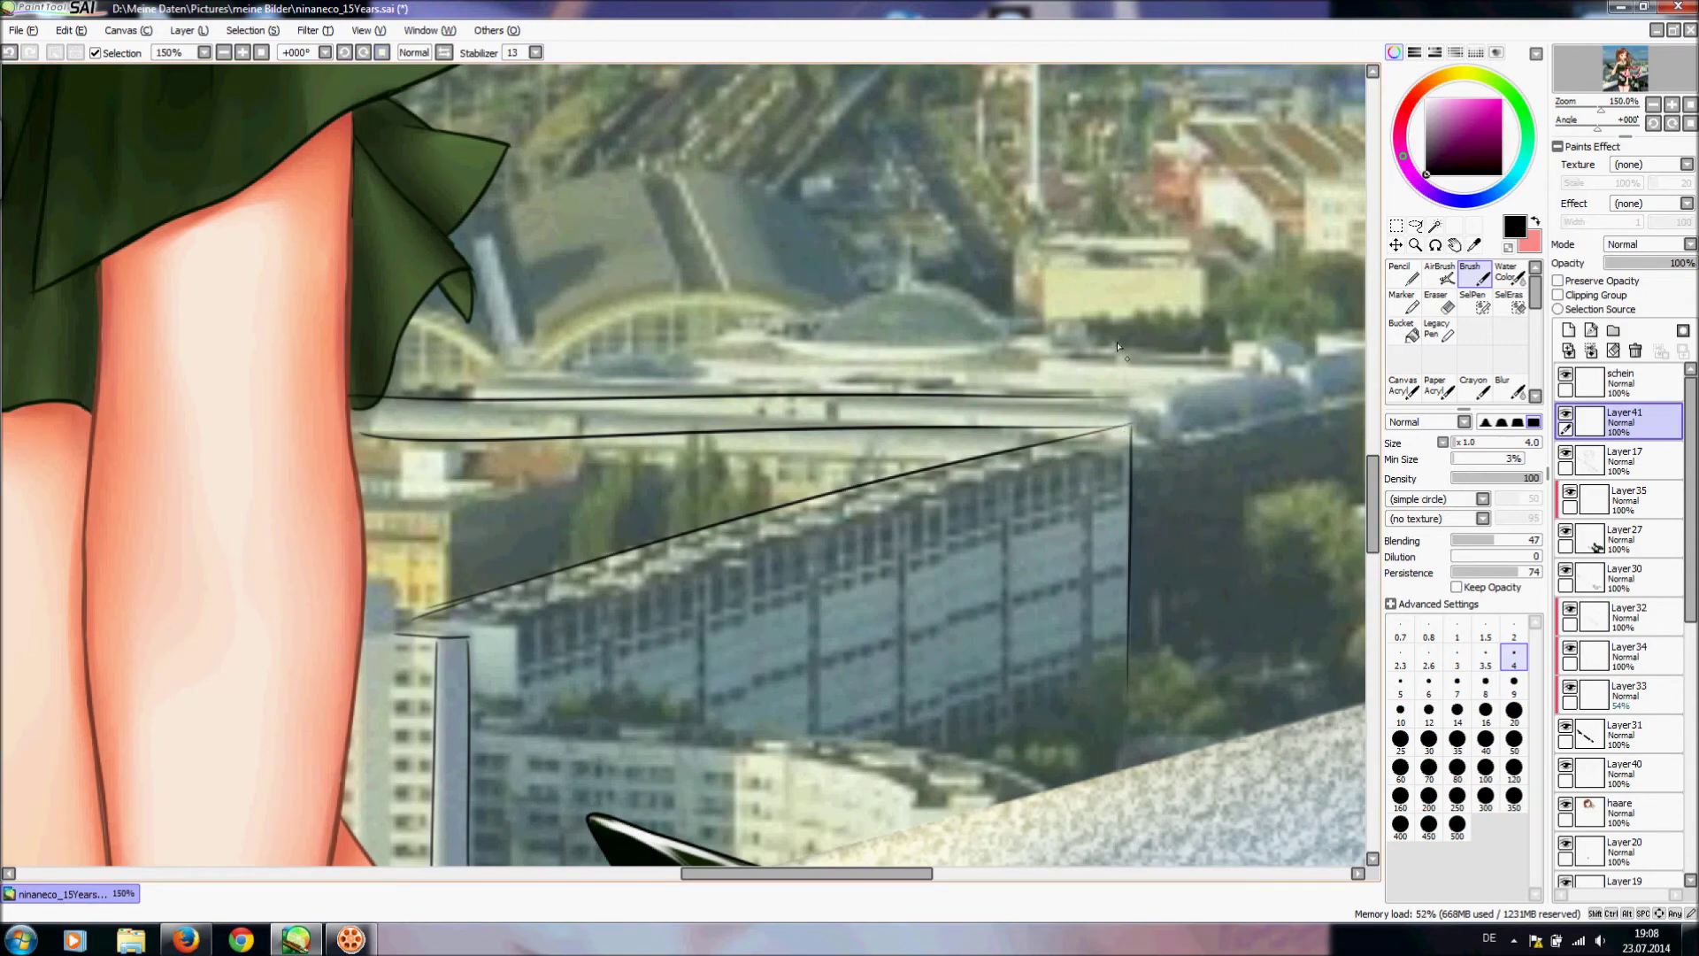
- Redraw the pale strip's upper edge as one long line from the guitarist's forearm past the office block's far roof corner
key("ctrl+z")
left_click(345, 52)
left_click(345, 52)
left_click_drag(377, 518, 1154, 203)
key("ctrl+z")
left_click_drag(372, 522, 1165, 231)
key("ctrl+z")
left_click_drag(325, 536, 1230, 199)
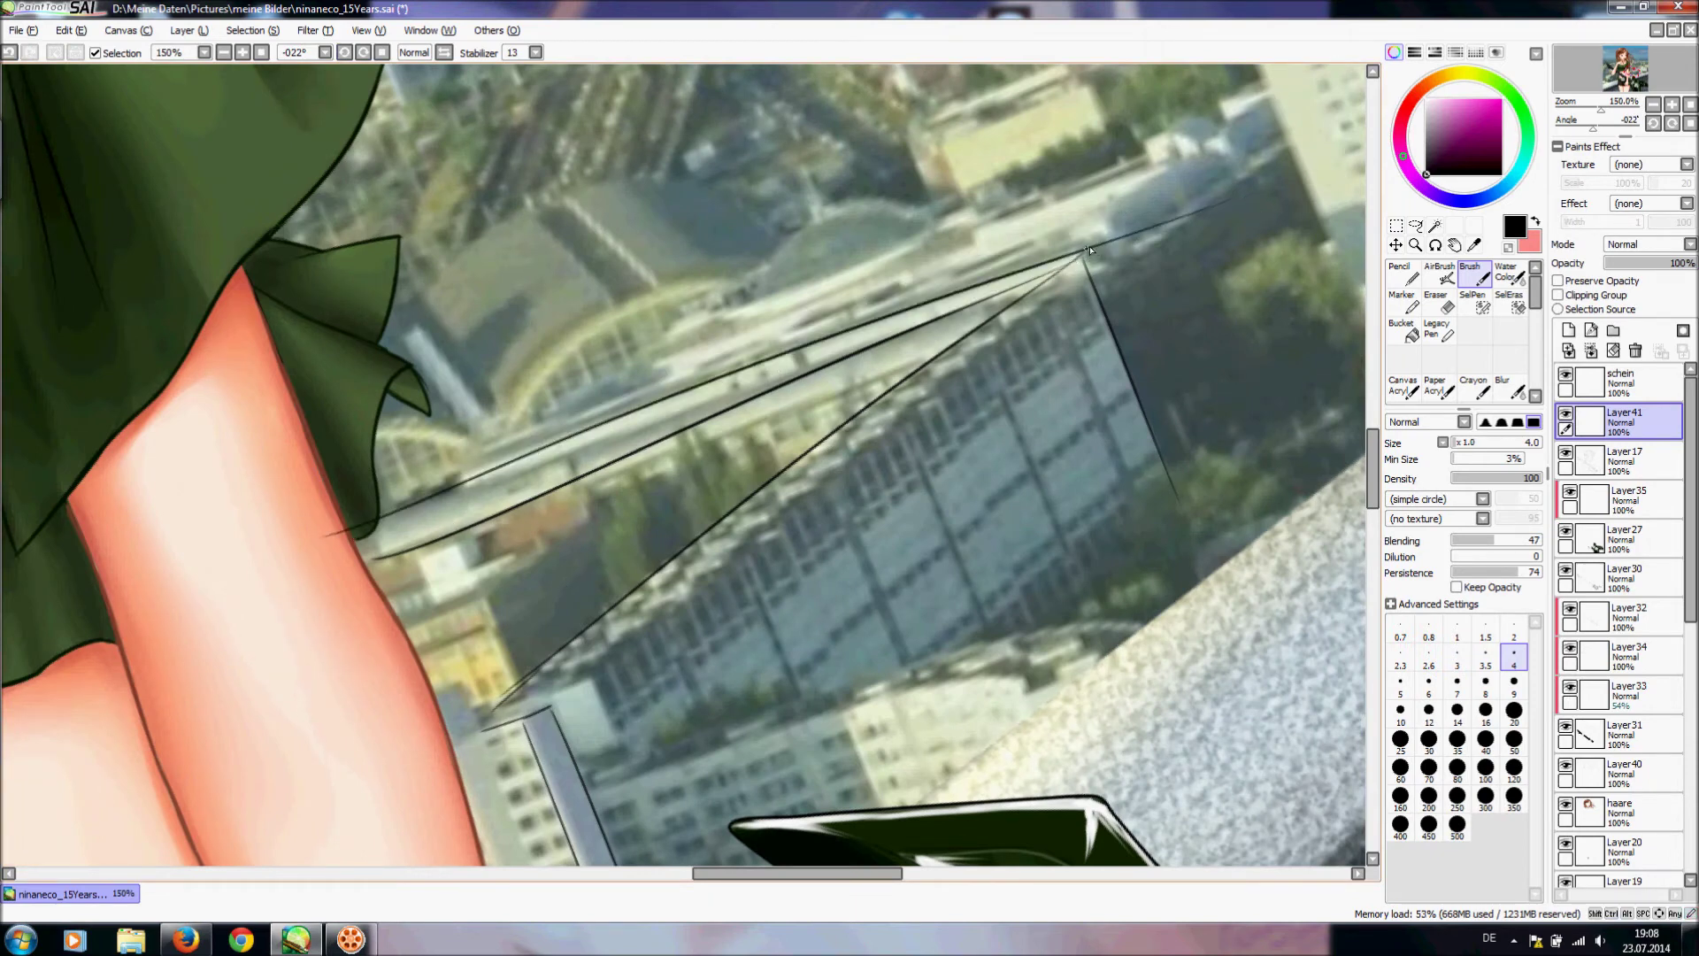
- Erase the part of the strip's upper edge that overshoots the office block's far roof corner
left_click(381, 52)
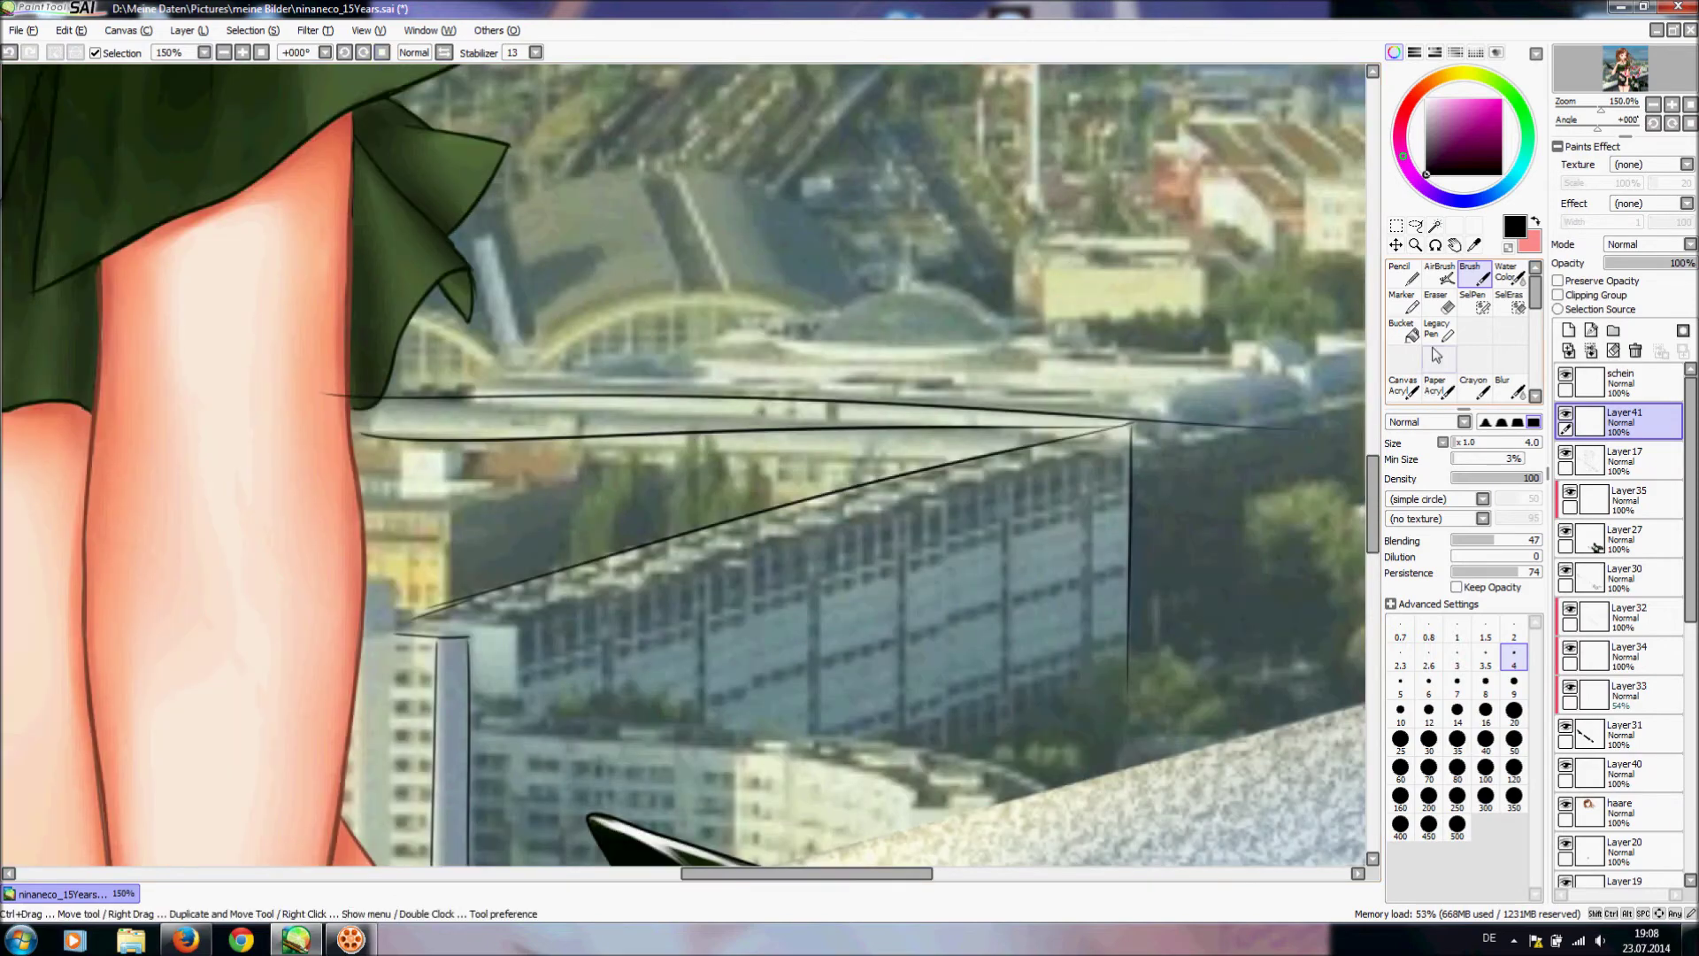
key("e")
mouse_move(1158, 425)
left_mouse_down()
mouse_move(1141, 416)
mouse_move(1327, 431)
mouse_move(1268, 438)
left_mouse_up()
key("b")
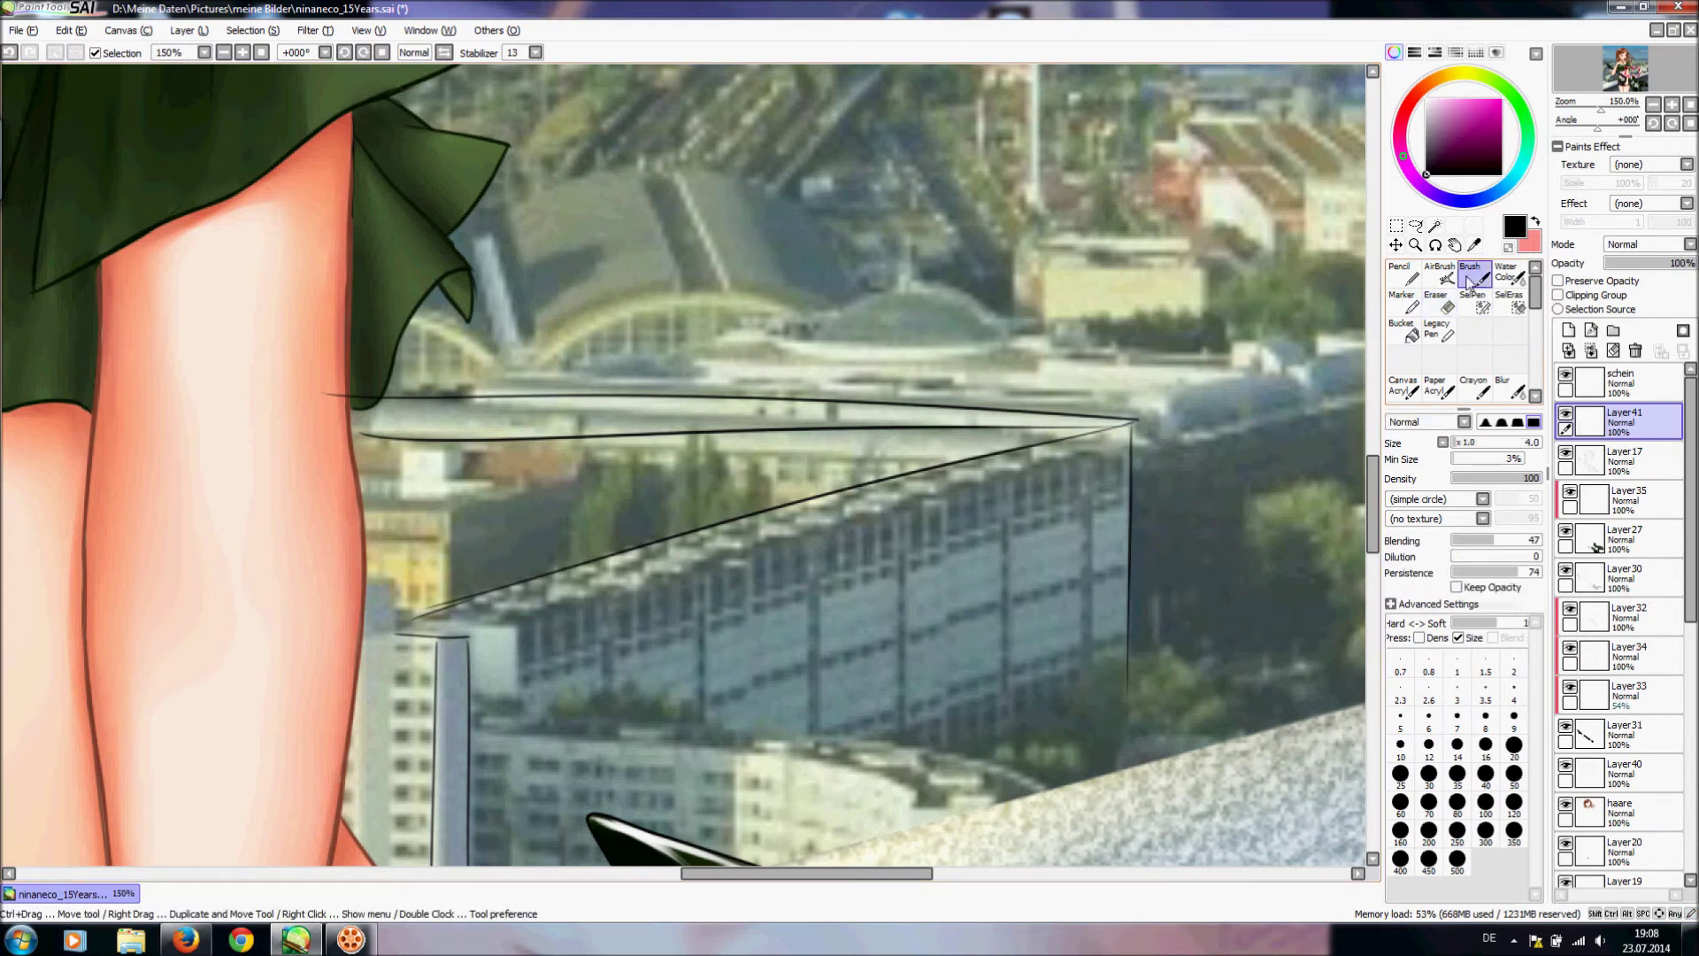
- Handwrite the note "Xenmut.com" above the long pale strip
mouse_move(561, 210)
left_mouse_down()
mouse_move(611, 262)
mouse_move(556, 272)
mouse_move(639, 255)
left_mouse_up()
mouse_move(652, 257)
left_mouse_down()
mouse_move(690, 231)
mouse_move(735, 257)
left_mouse_up()
left_click_drag(743, 228, 794, 253)
left_click(831, 245)
left_click_drag(779, 226, 942, 251)
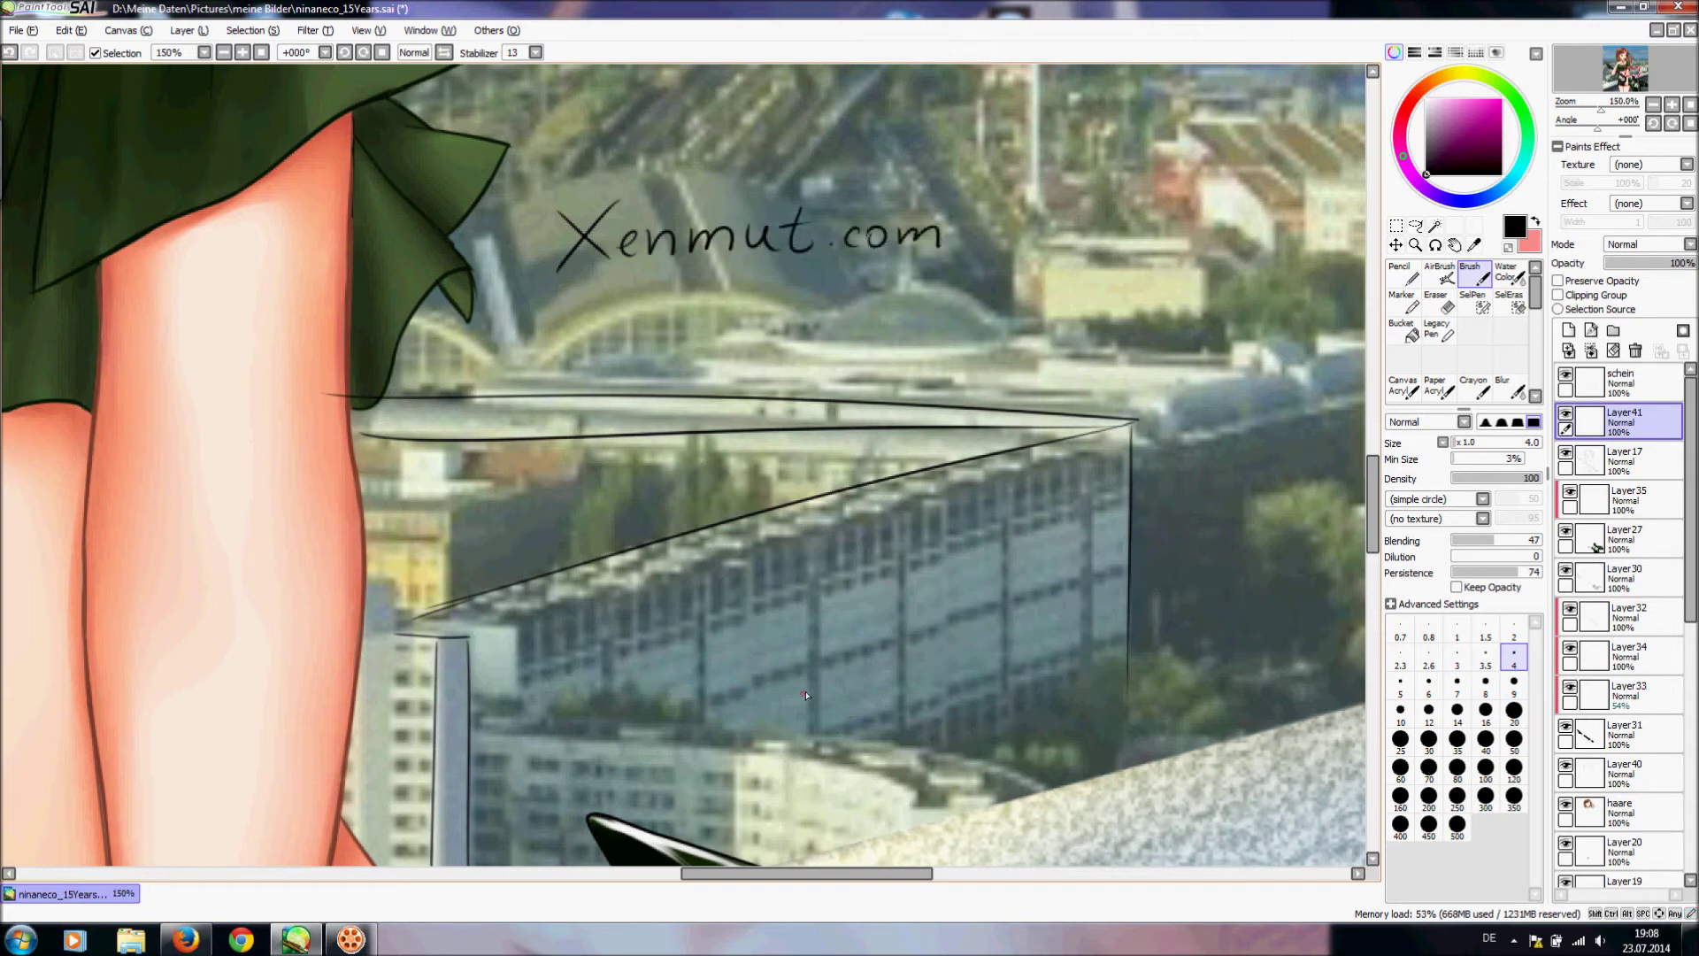
- Undo all strokes of the handwritten "Xenmut.com" note
key("ctrl+z")
key("ctrl+z")
key("ctrl+z")
key("ctrl+z")
key("ctrl+z")
key("ctrl+z")
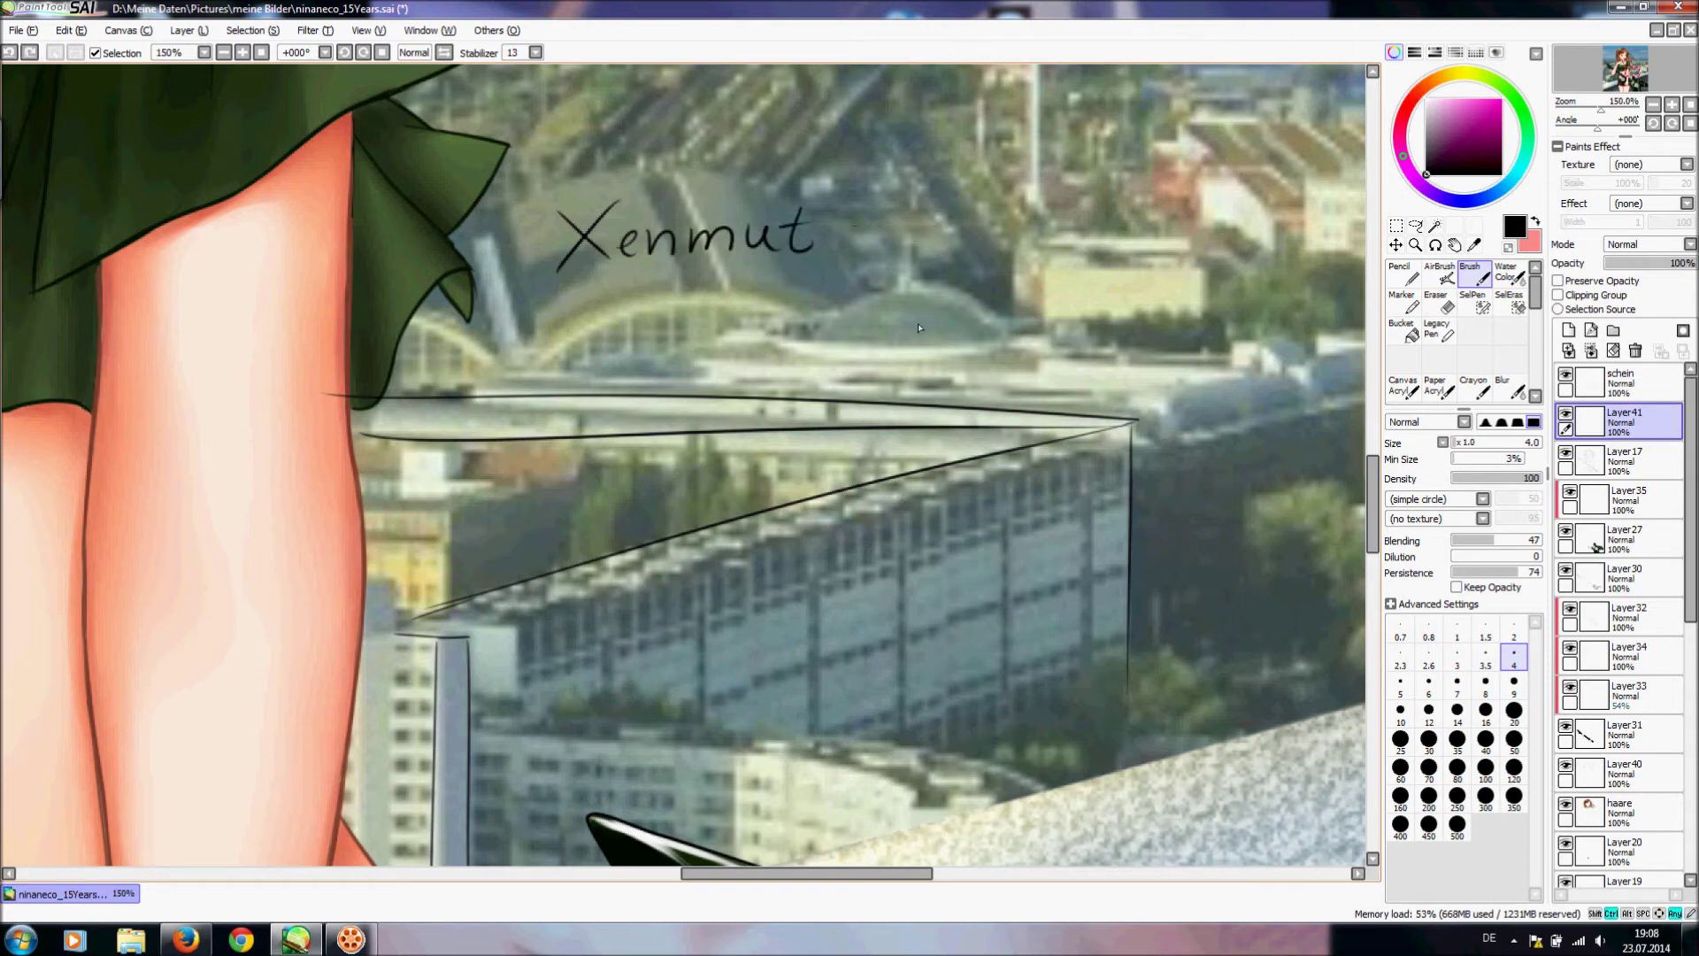
key("ctrl+z")
key("ctrl+z")
key("ctrl+z")
key("ctrl+z")
key("ctrl+z")
key("ctrl+z")
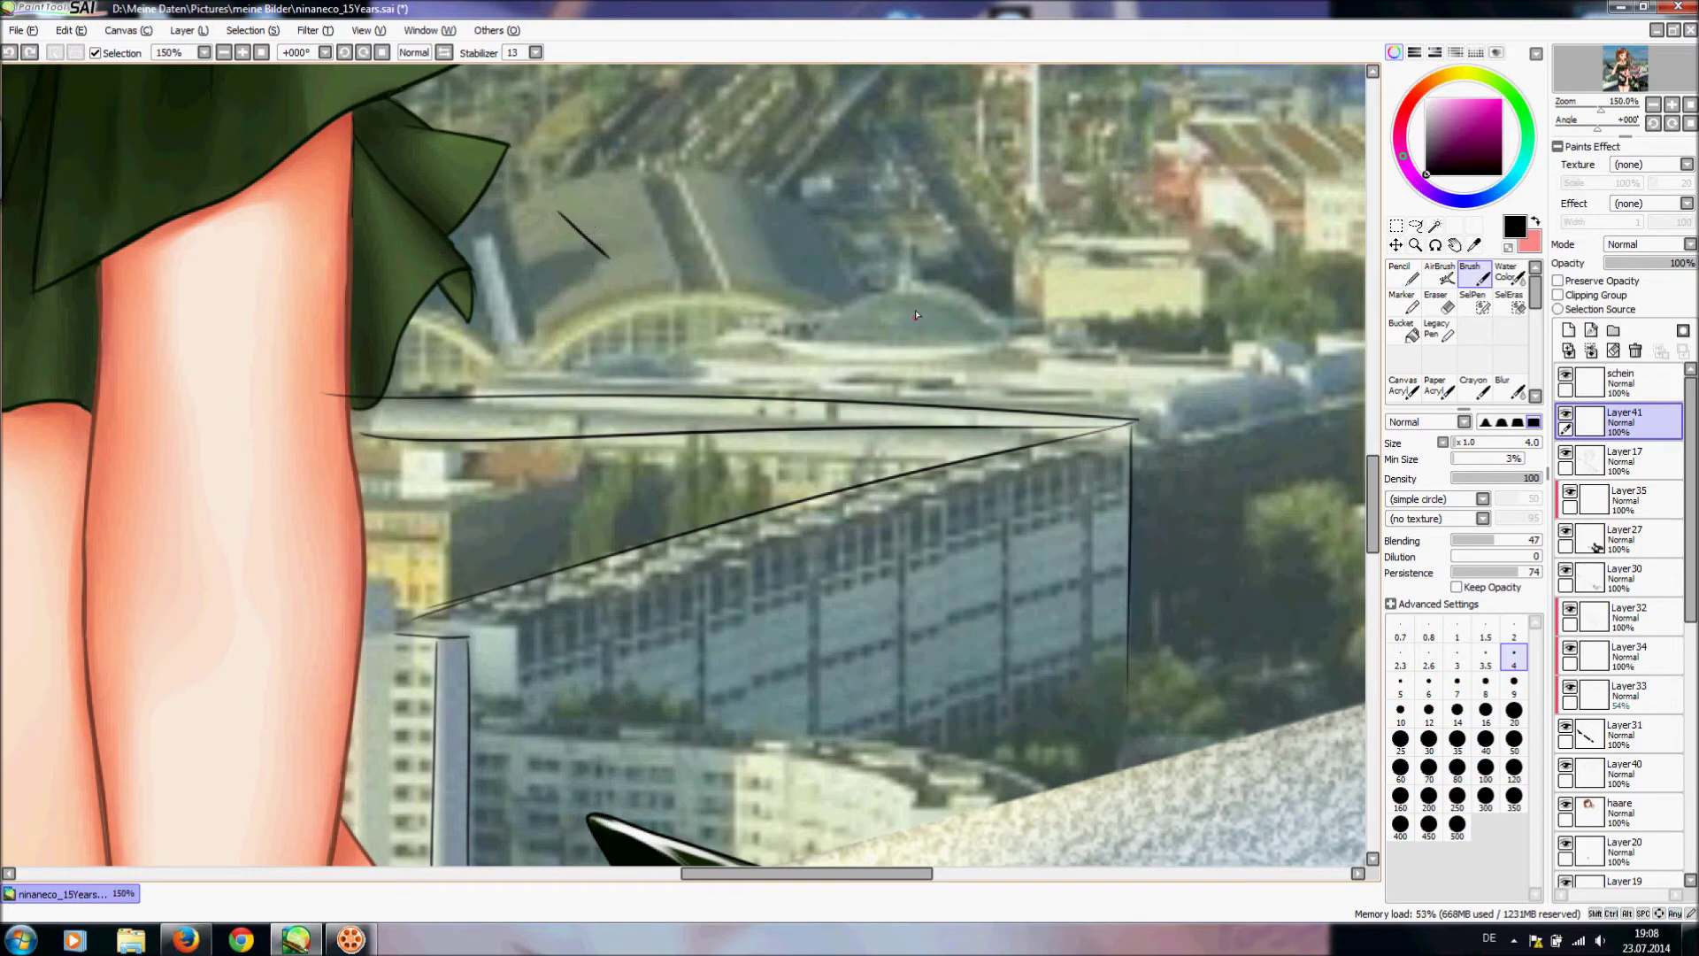
- Trace the scalloped outline of the trees at the foot of the office block's far corner and erase the corner line overlapping them
left_click_drag(1373, 462, 1377, 482)
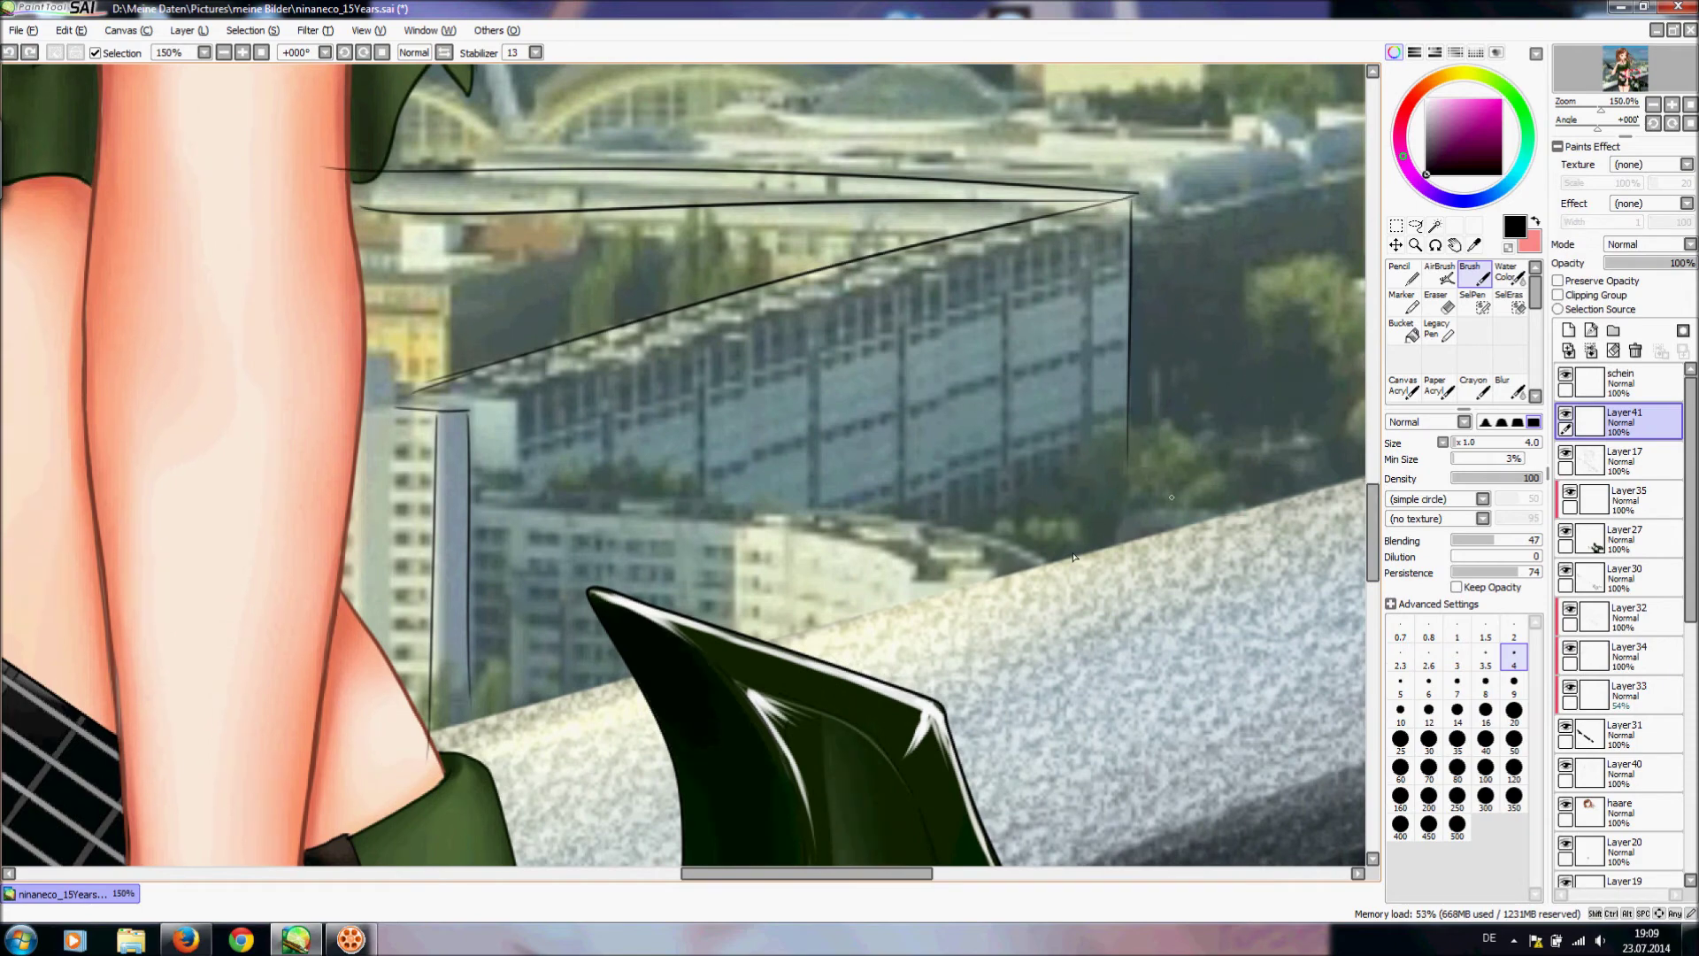
left_click_drag(855, 871, 904, 874)
mouse_move(805, 494)
left_mouse_down()
mouse_move(809, 456)
mouse_move(872, 451)
mouse_move(877, 434)
mouse_move(946, 459)
left_mouse_up()
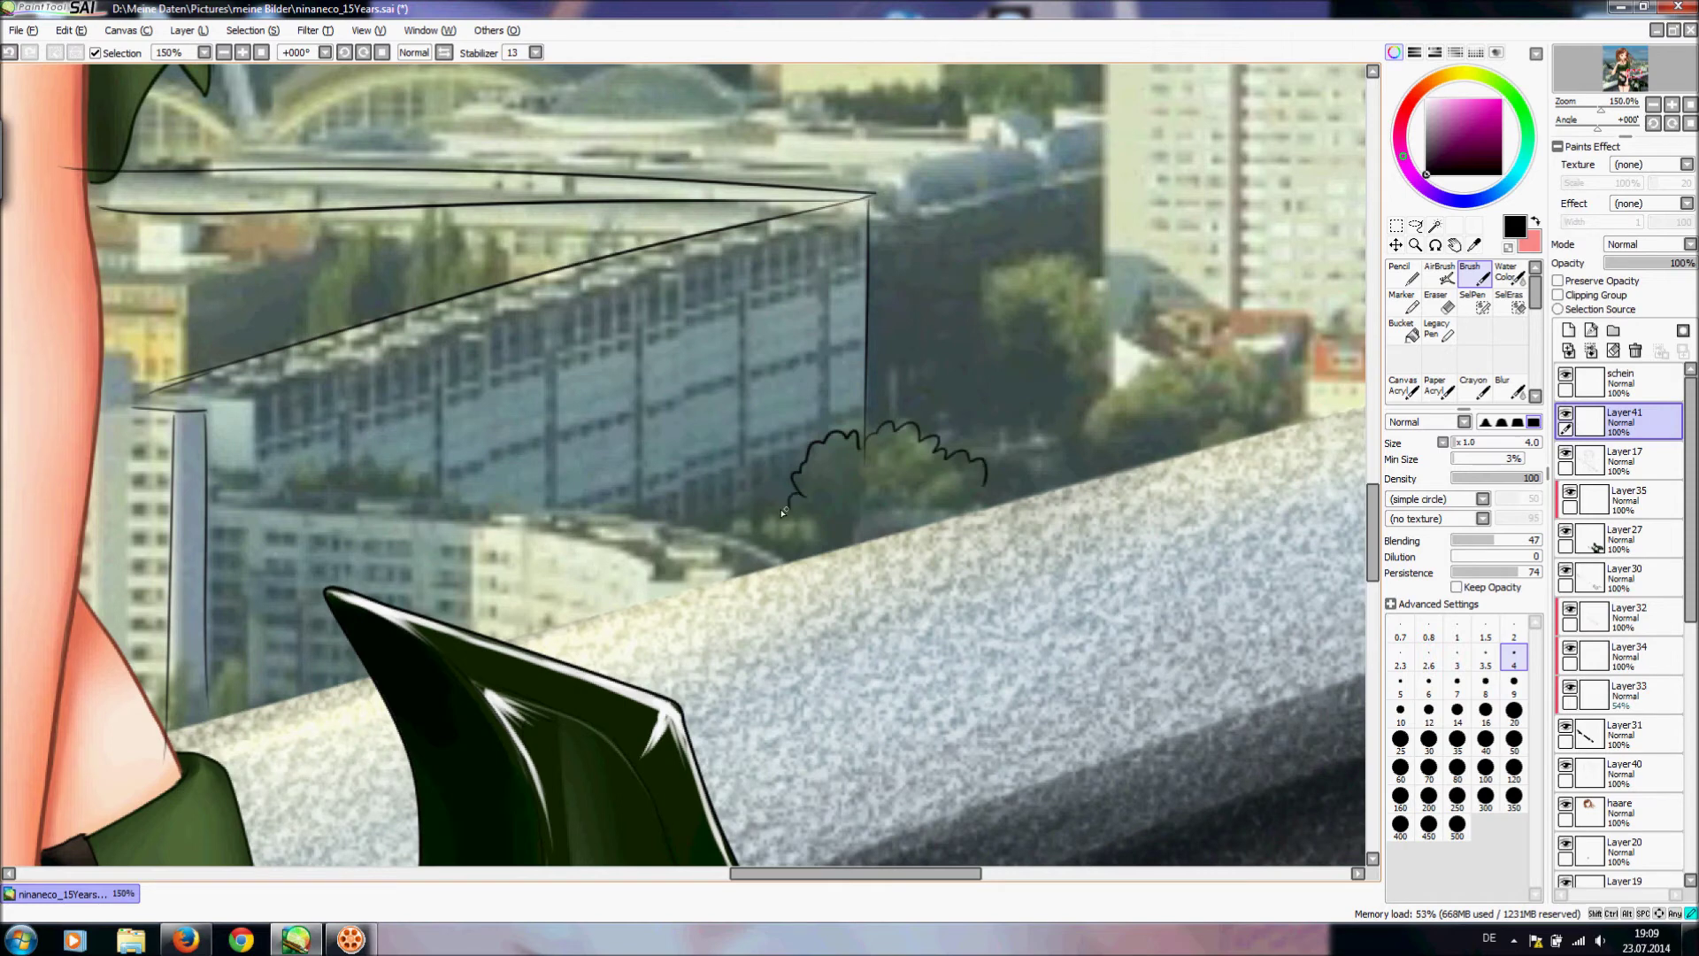
left_click_drag(722, 518, 721, 529)
key("e")
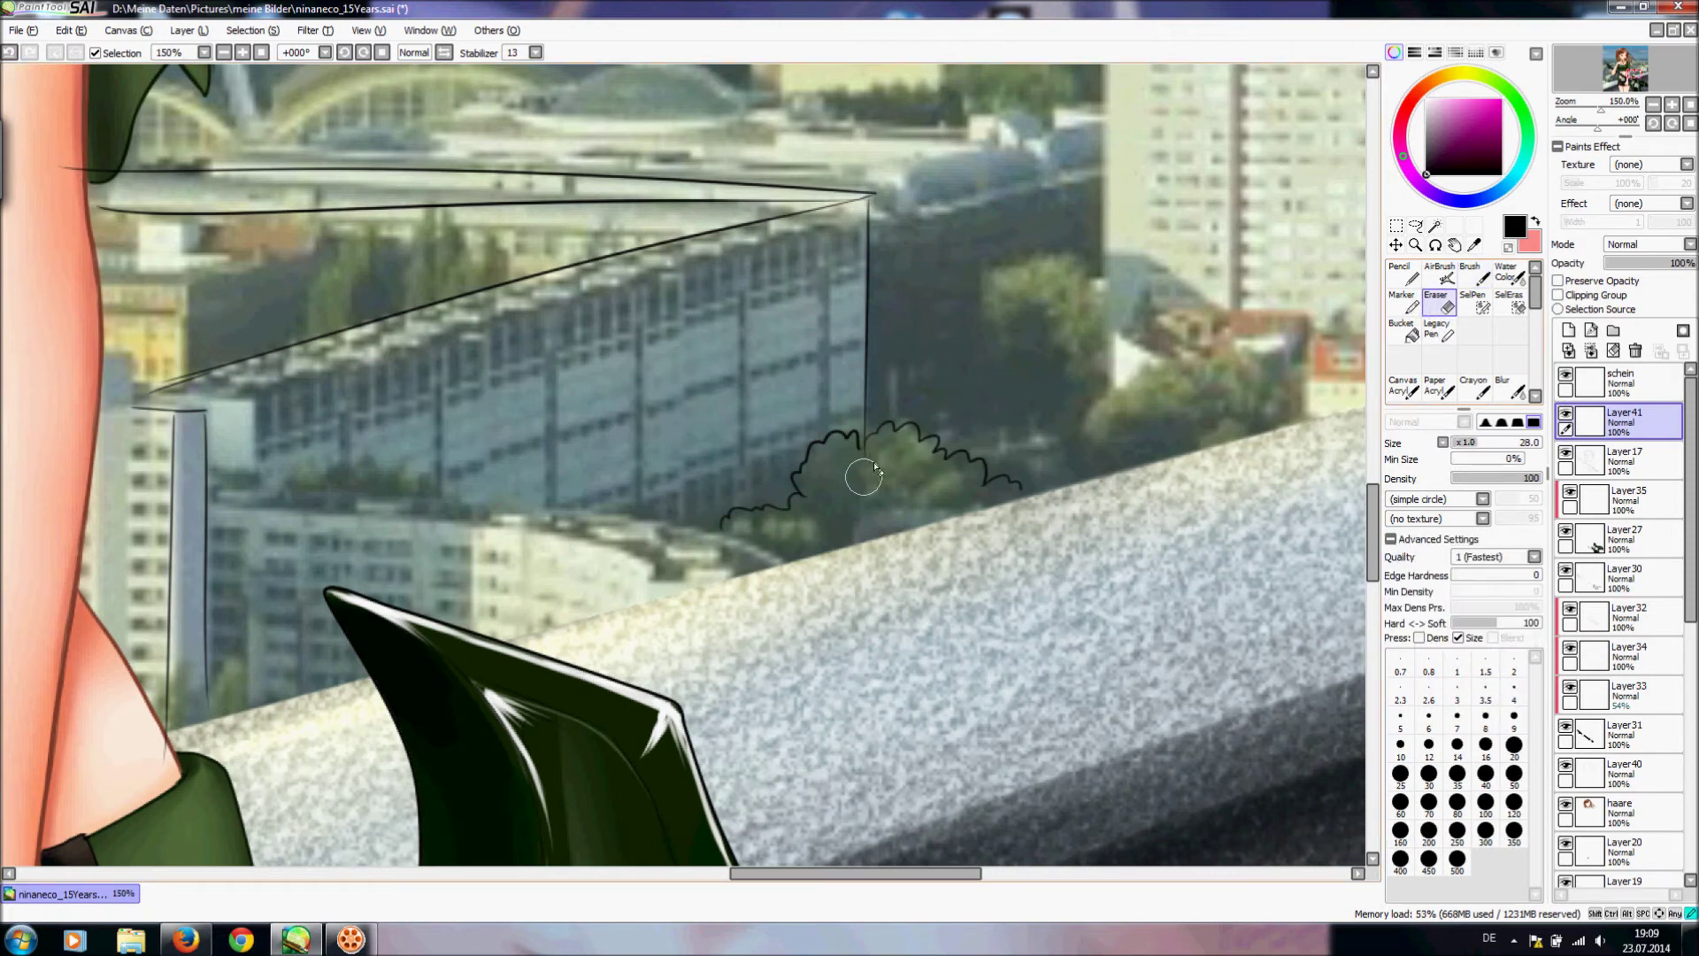
key("b")
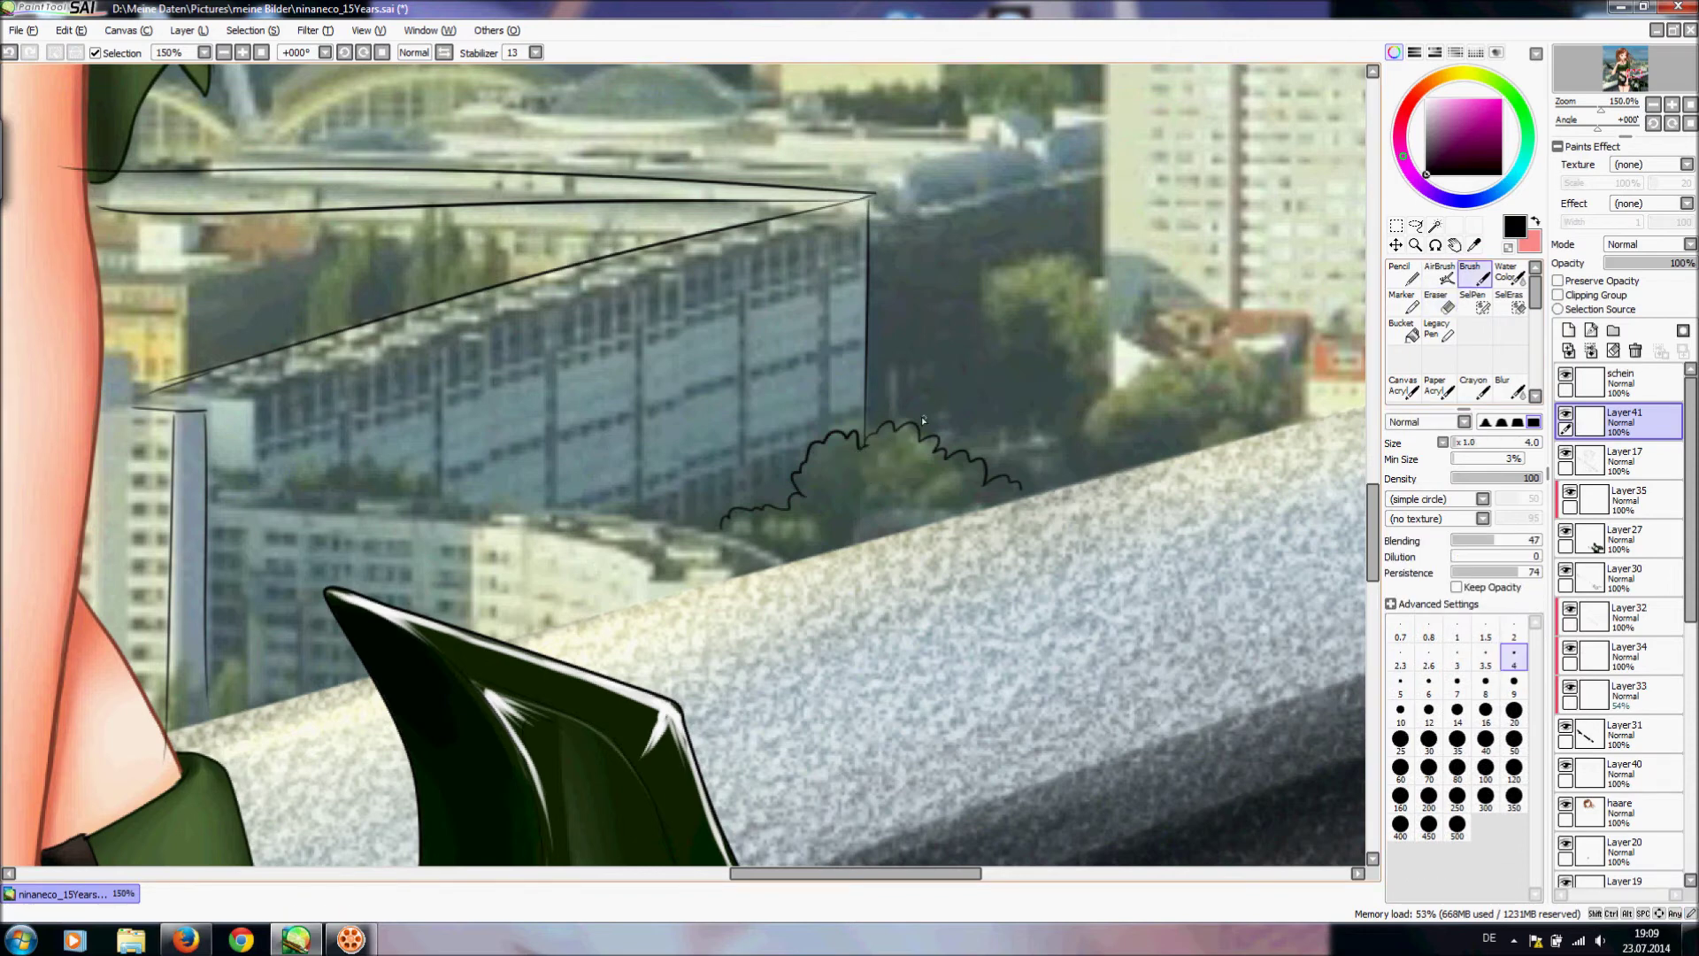
- Trace the scalloped outlines of the tall tree and the low rounded tree between the office block and the white tower
left_click_drag(991, 263, 1031, 254)
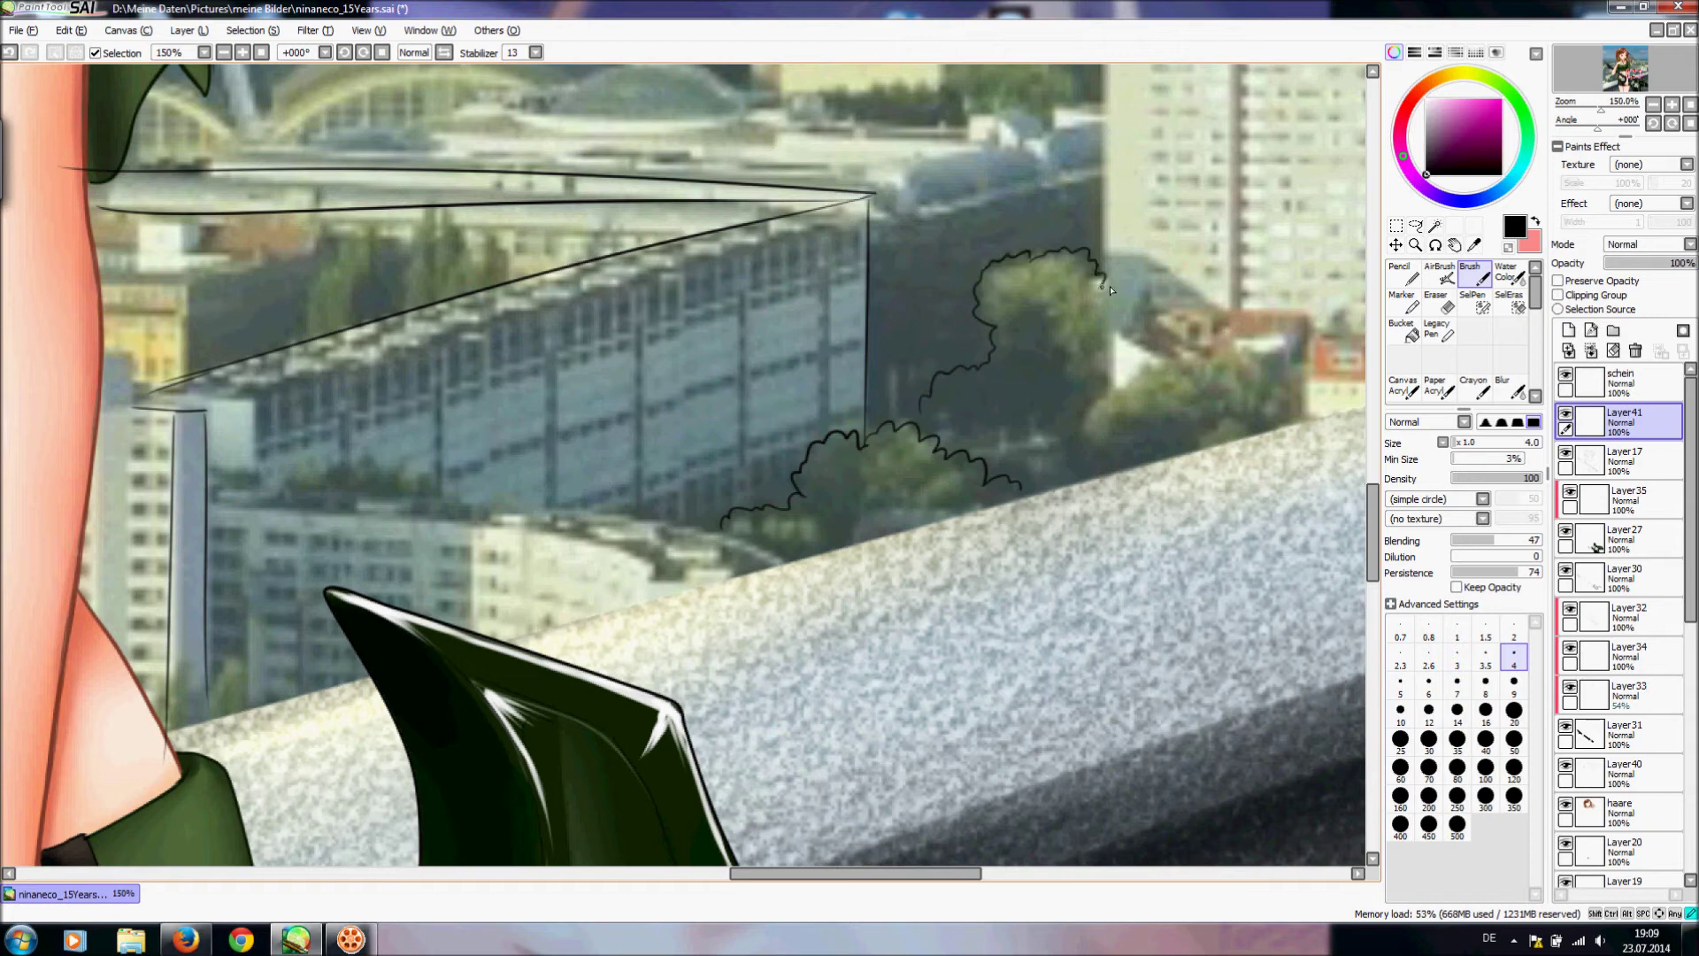
left_click_drag(1115, 360, 1103, 403)
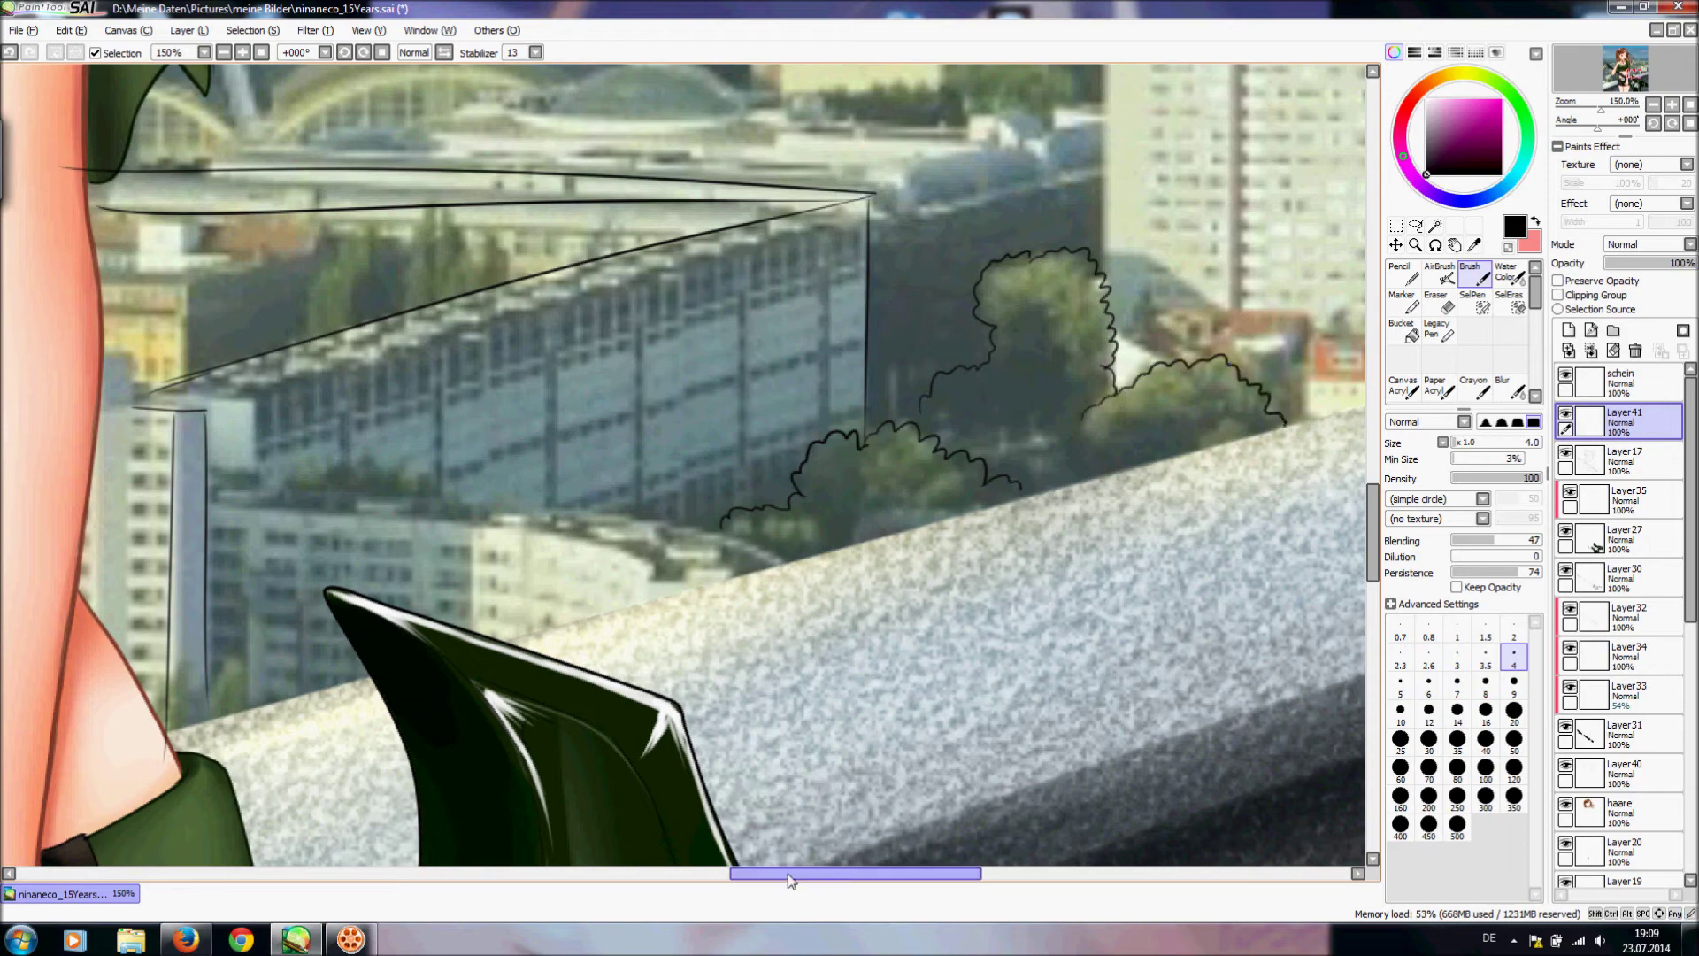
left_click_drag(790, 872, 849, 867)
left_click_drag(808, 352, 805, 539)
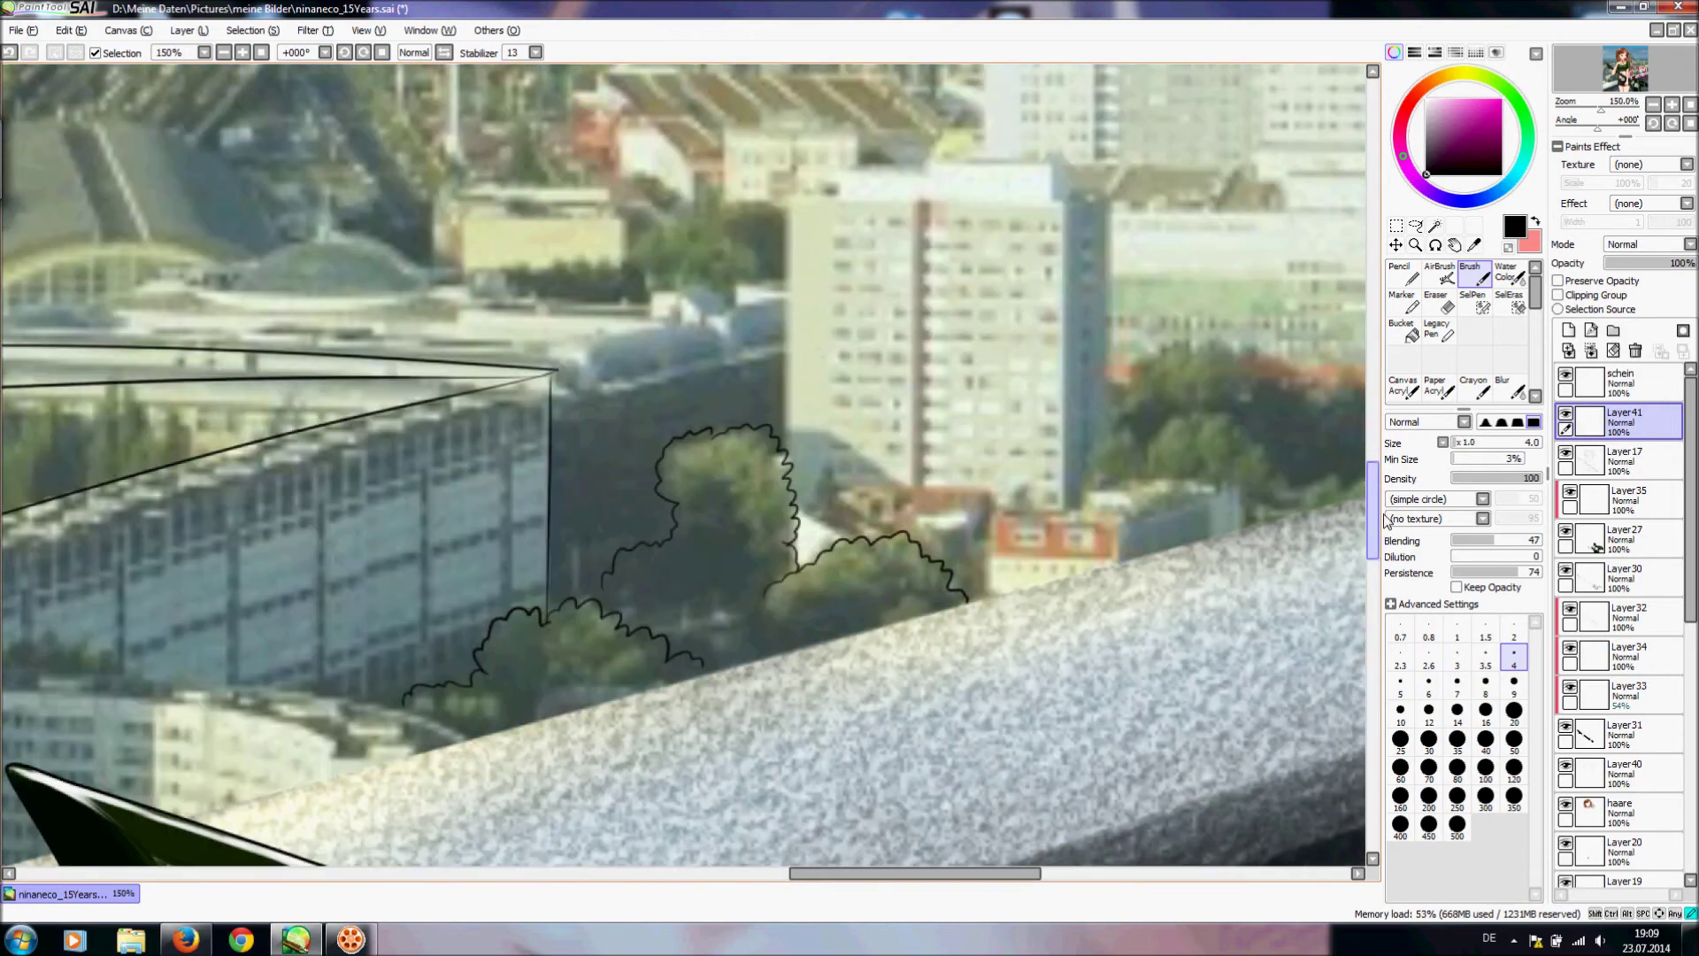
key("ctrl+z")
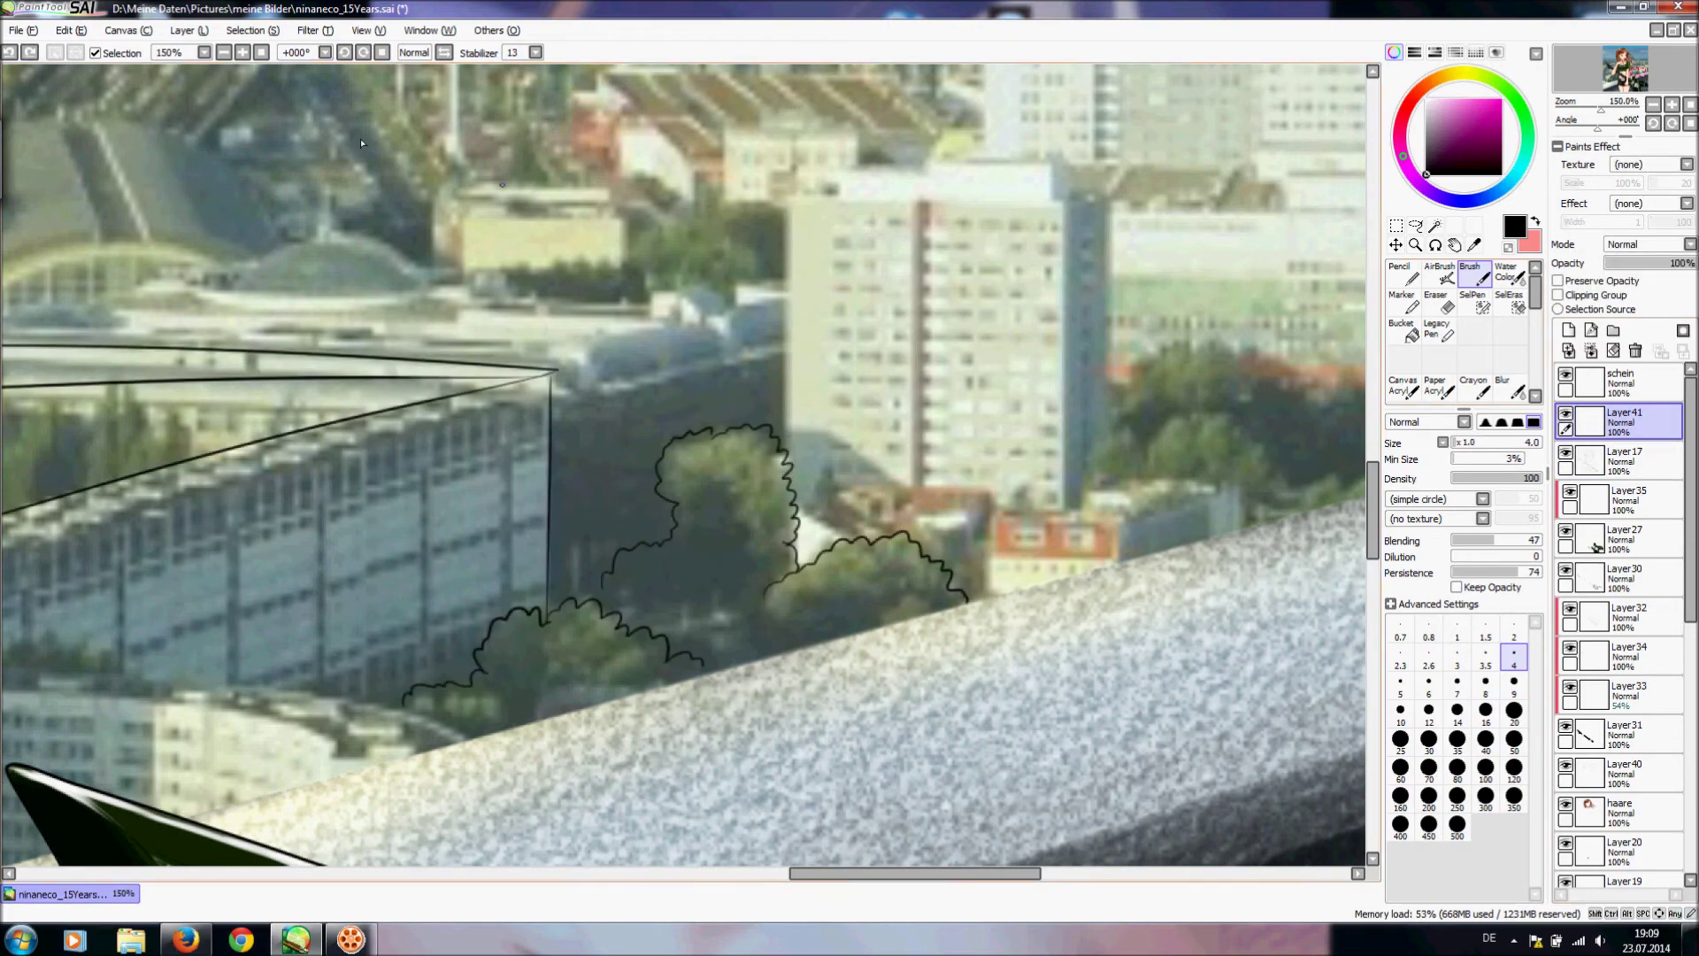
- Erase the end of the pale strip's upper edge that runs over the guitarist's sleeve and forearm
left_click(224, 52)
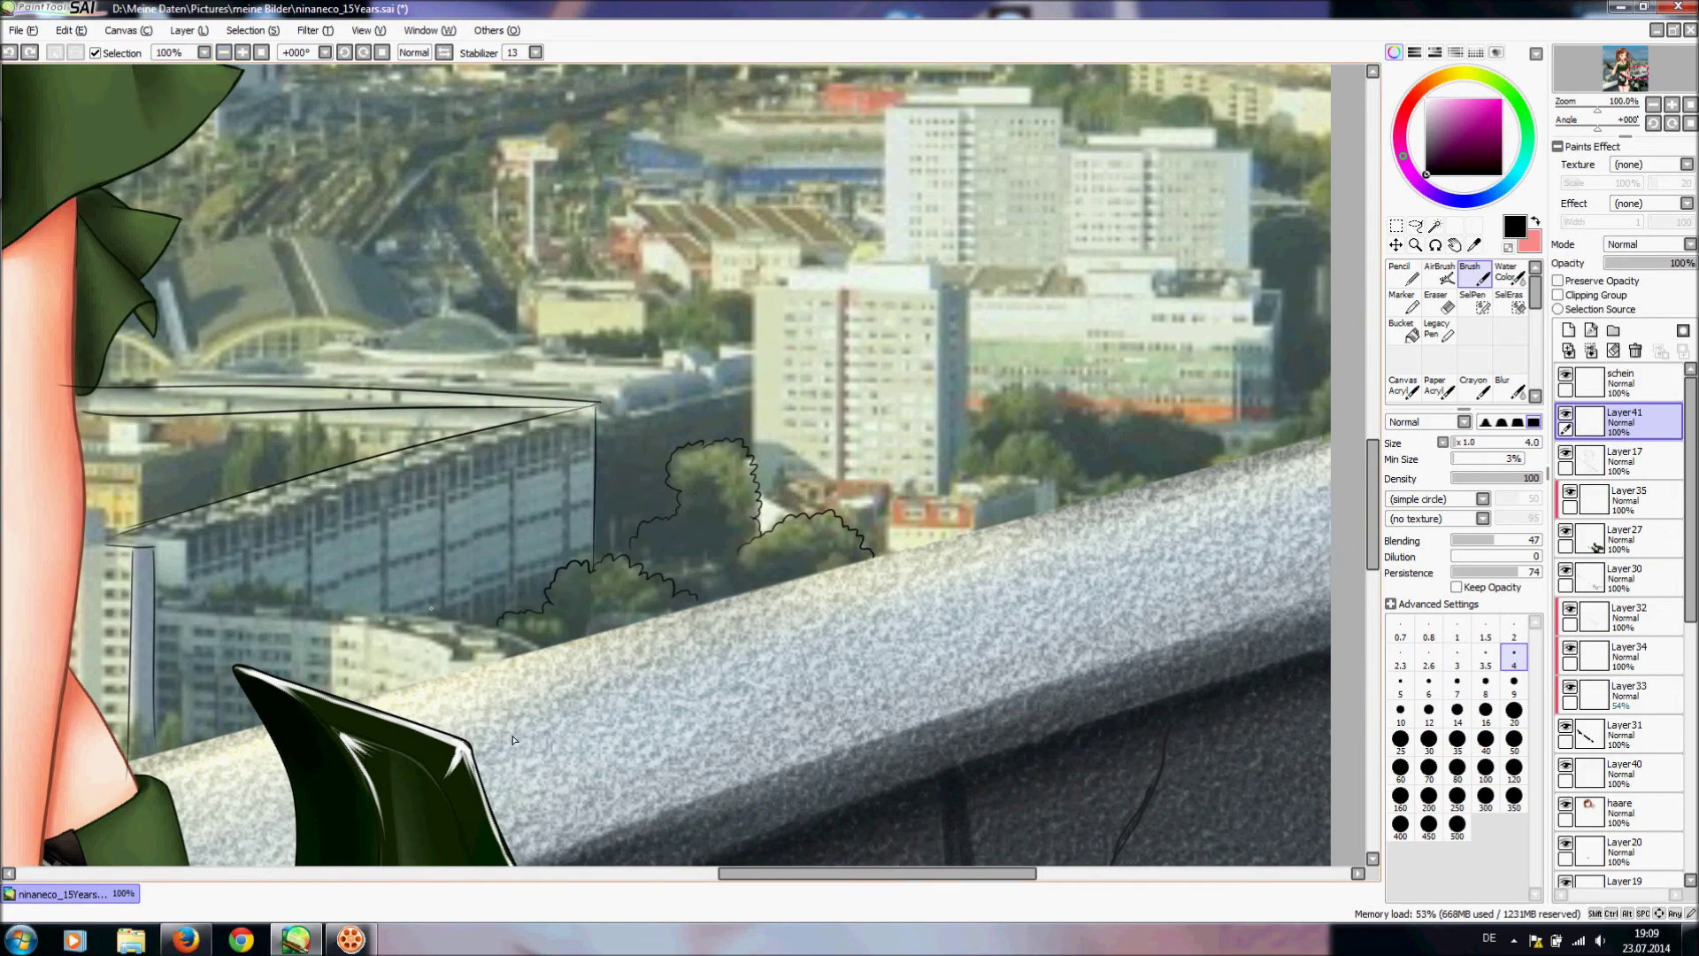
mouse_move(725, 874)
left_mouse_down()
mouse_move(533, 859)
mouse_move(588, 863)
left_mouse_up()
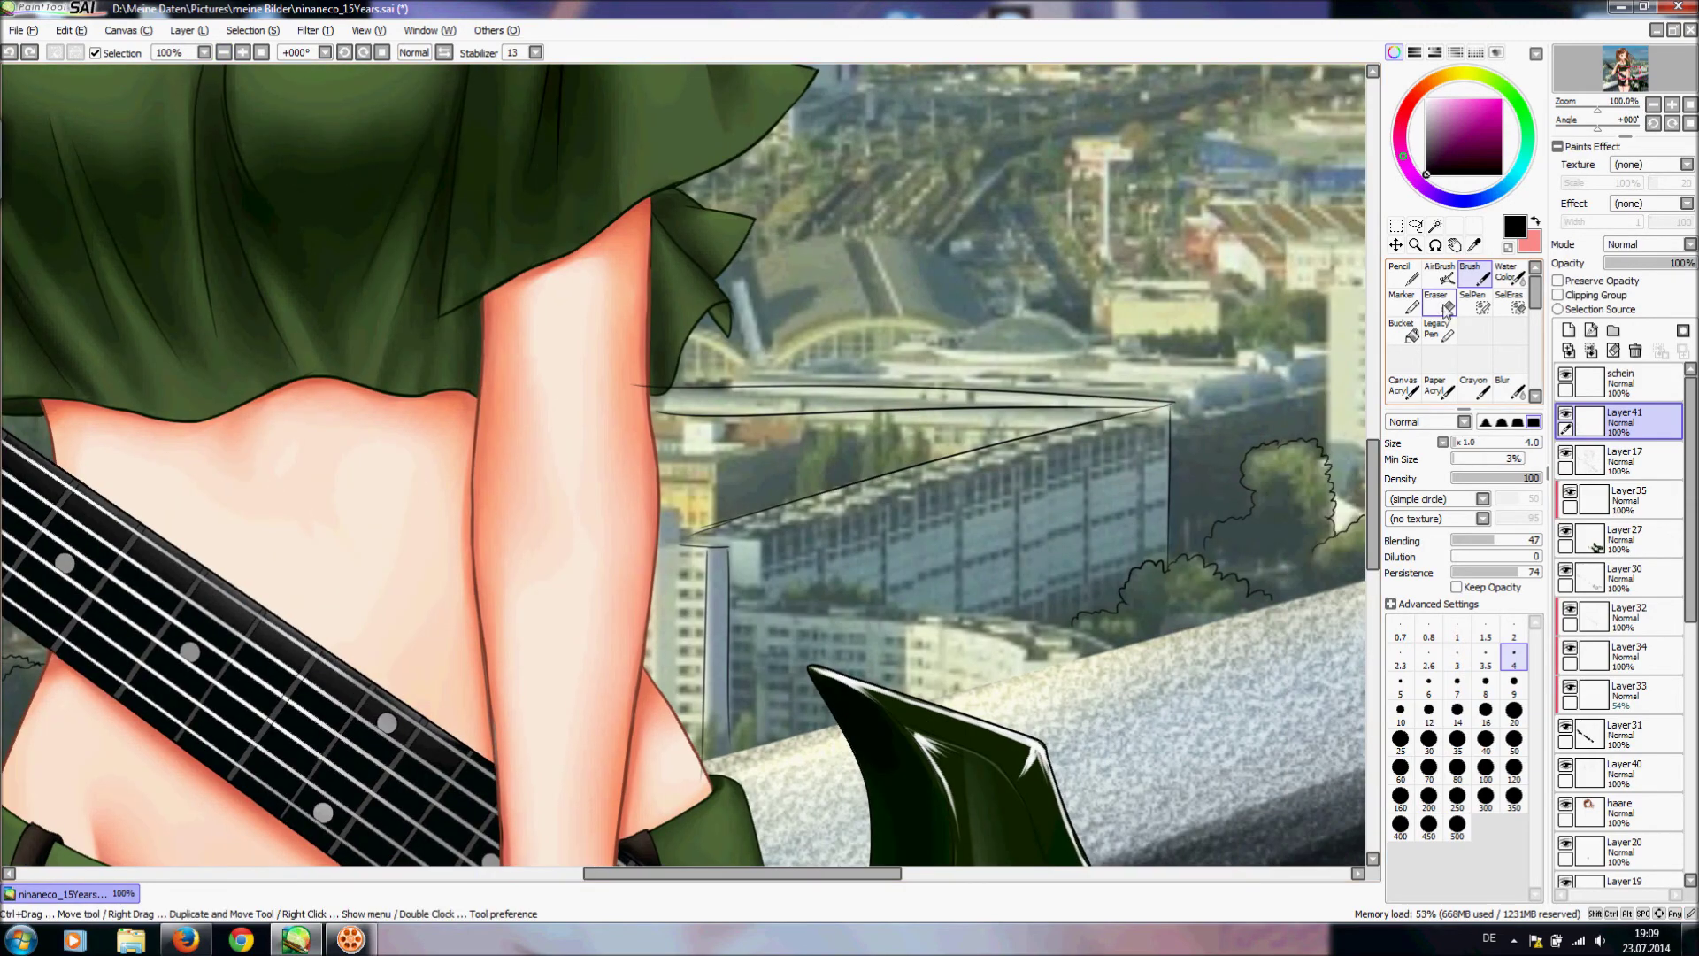
left_click(1446, 309)
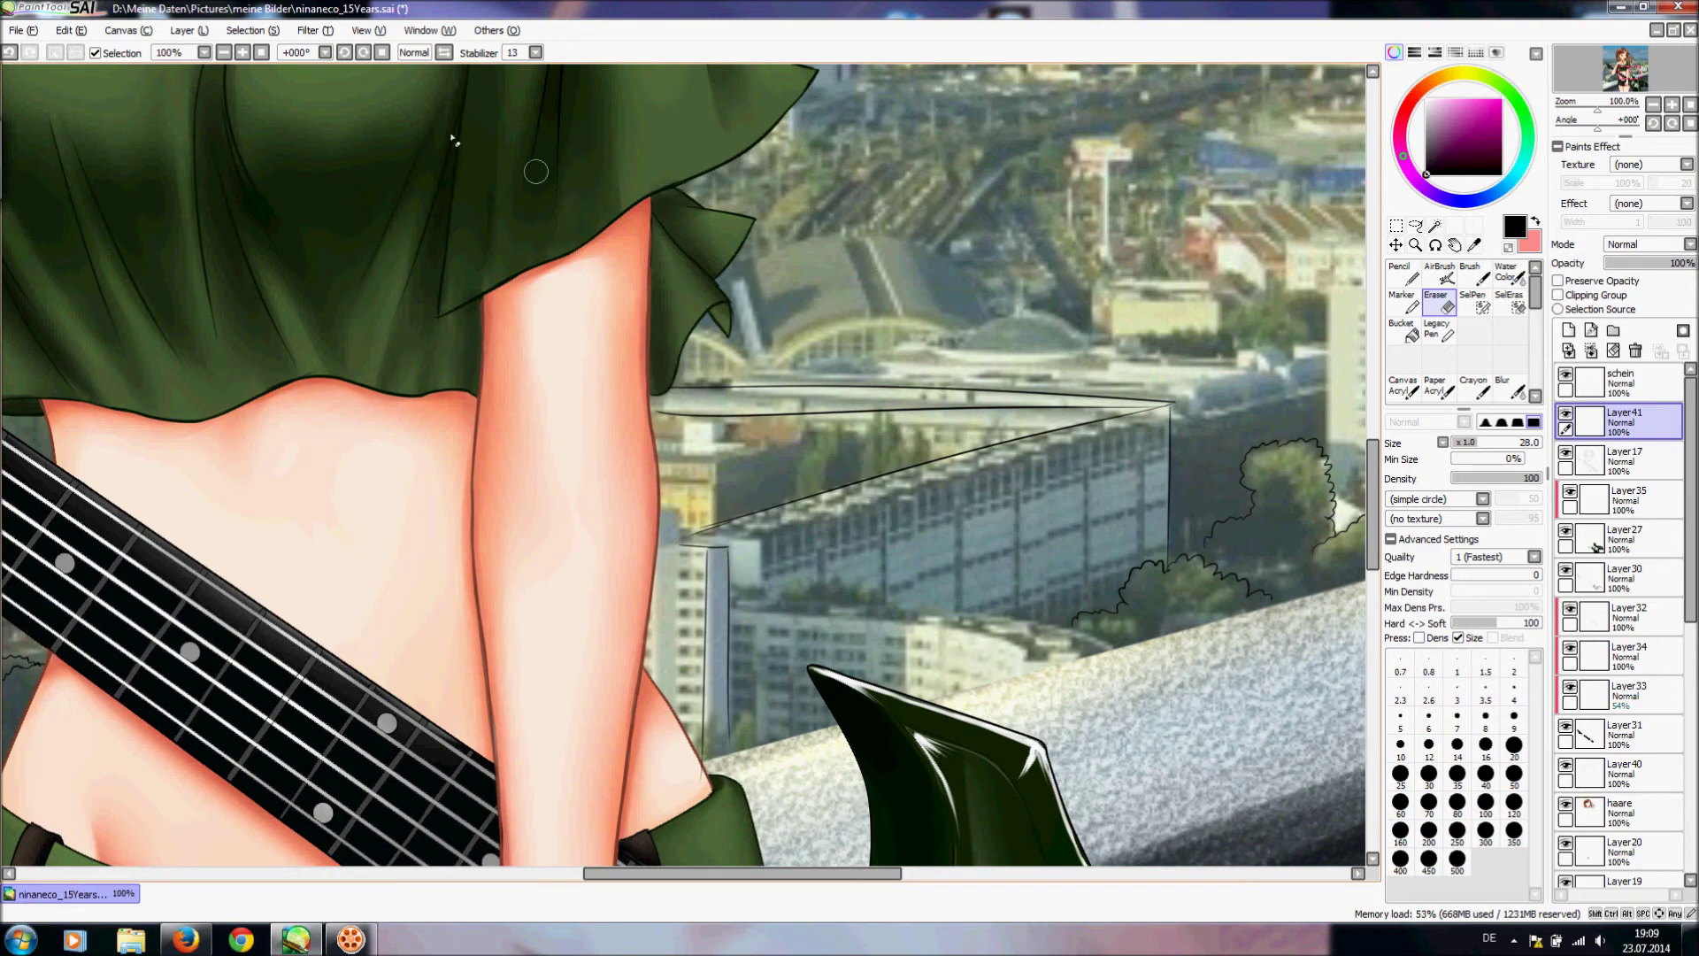
- Try to extend the pale strip's lower edge to the guitarist's forearm with the canvas rotated
key("ctrl+plus")
left_click(1466, 269)
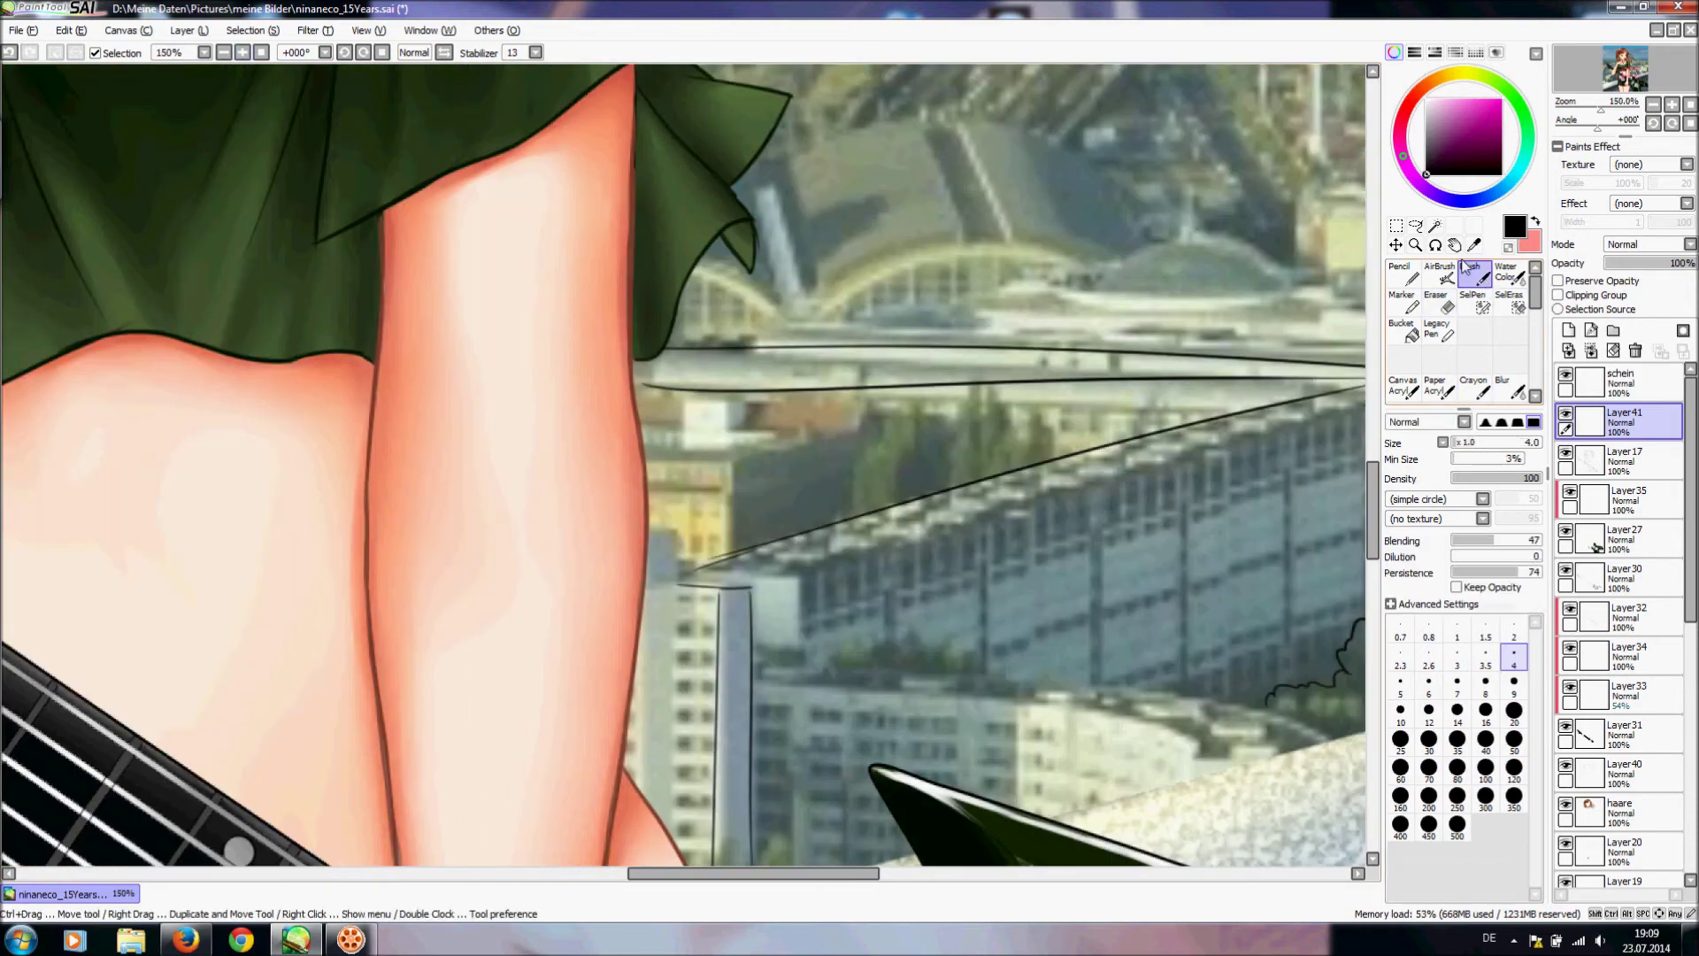
left_click(345, 53)
left_click(344, 53)
left_click(344, 53)
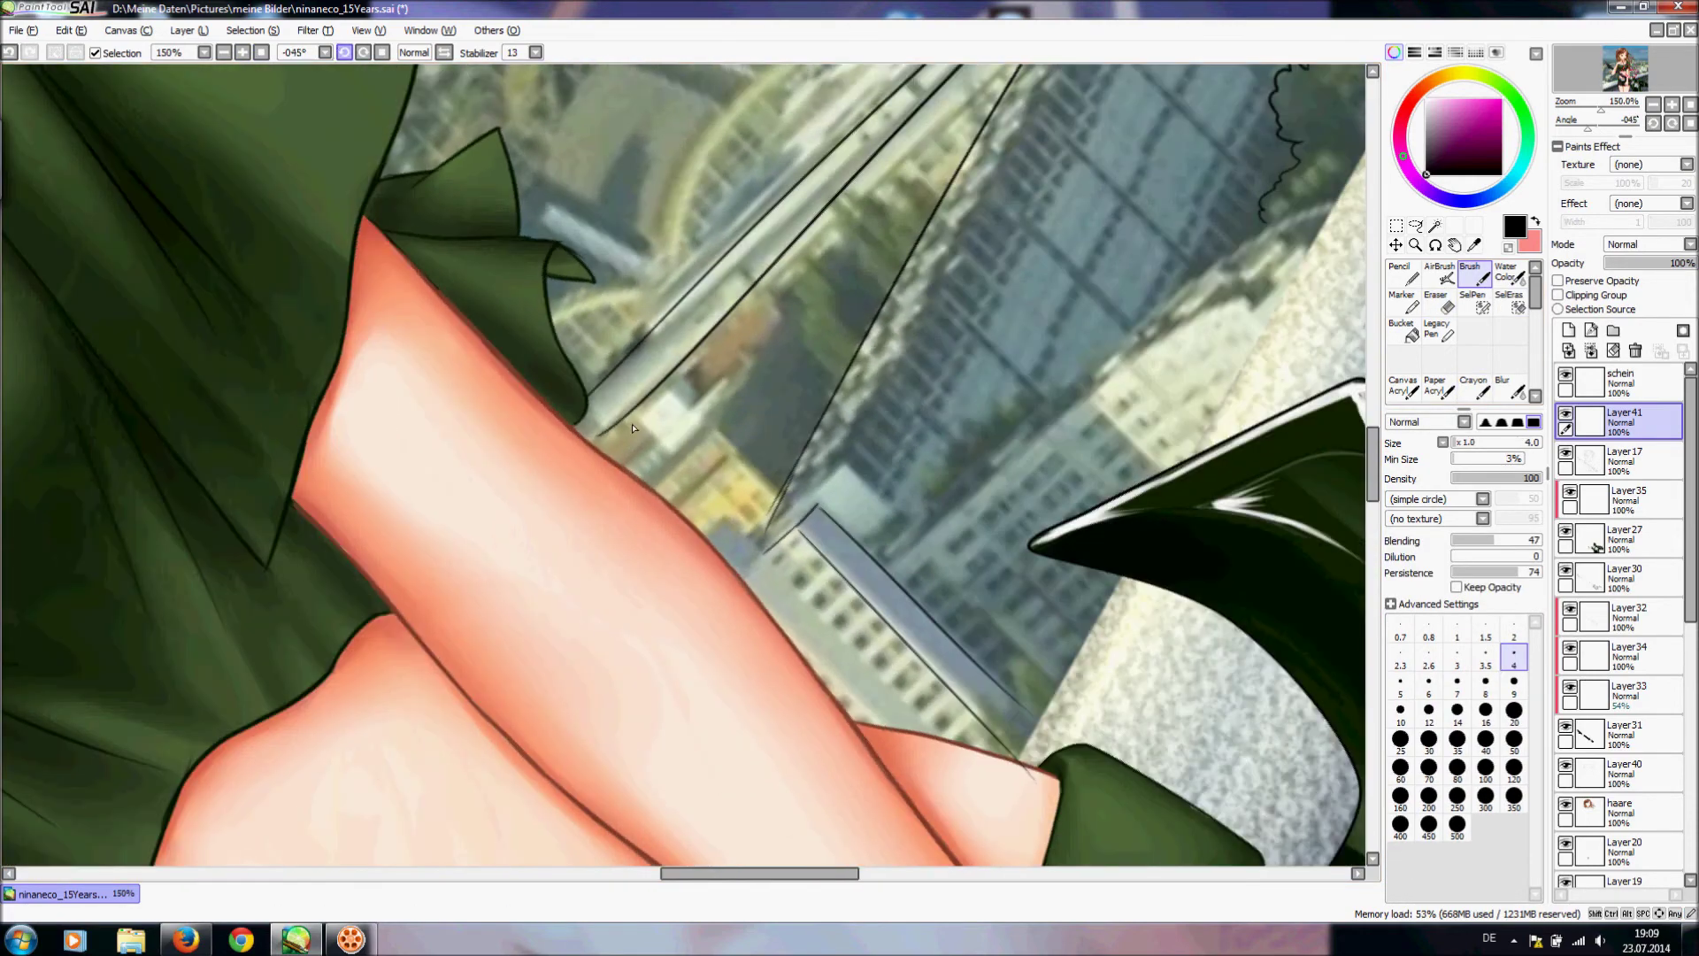
key("ctrl+z")
key("ctrl+z")
left_click_drag(586, 447, 644, 397)
key("ctrl+z")
- Clean up the loose end of the strip's lower edge and extend the line to meet the guitarist's forearm
left_click(383, 54)
key("e")
mouse_move(619, 391)
left_mouse_down()
mouse_move(657, 370)
mouse_move(602, 368)
left_mouse_up()
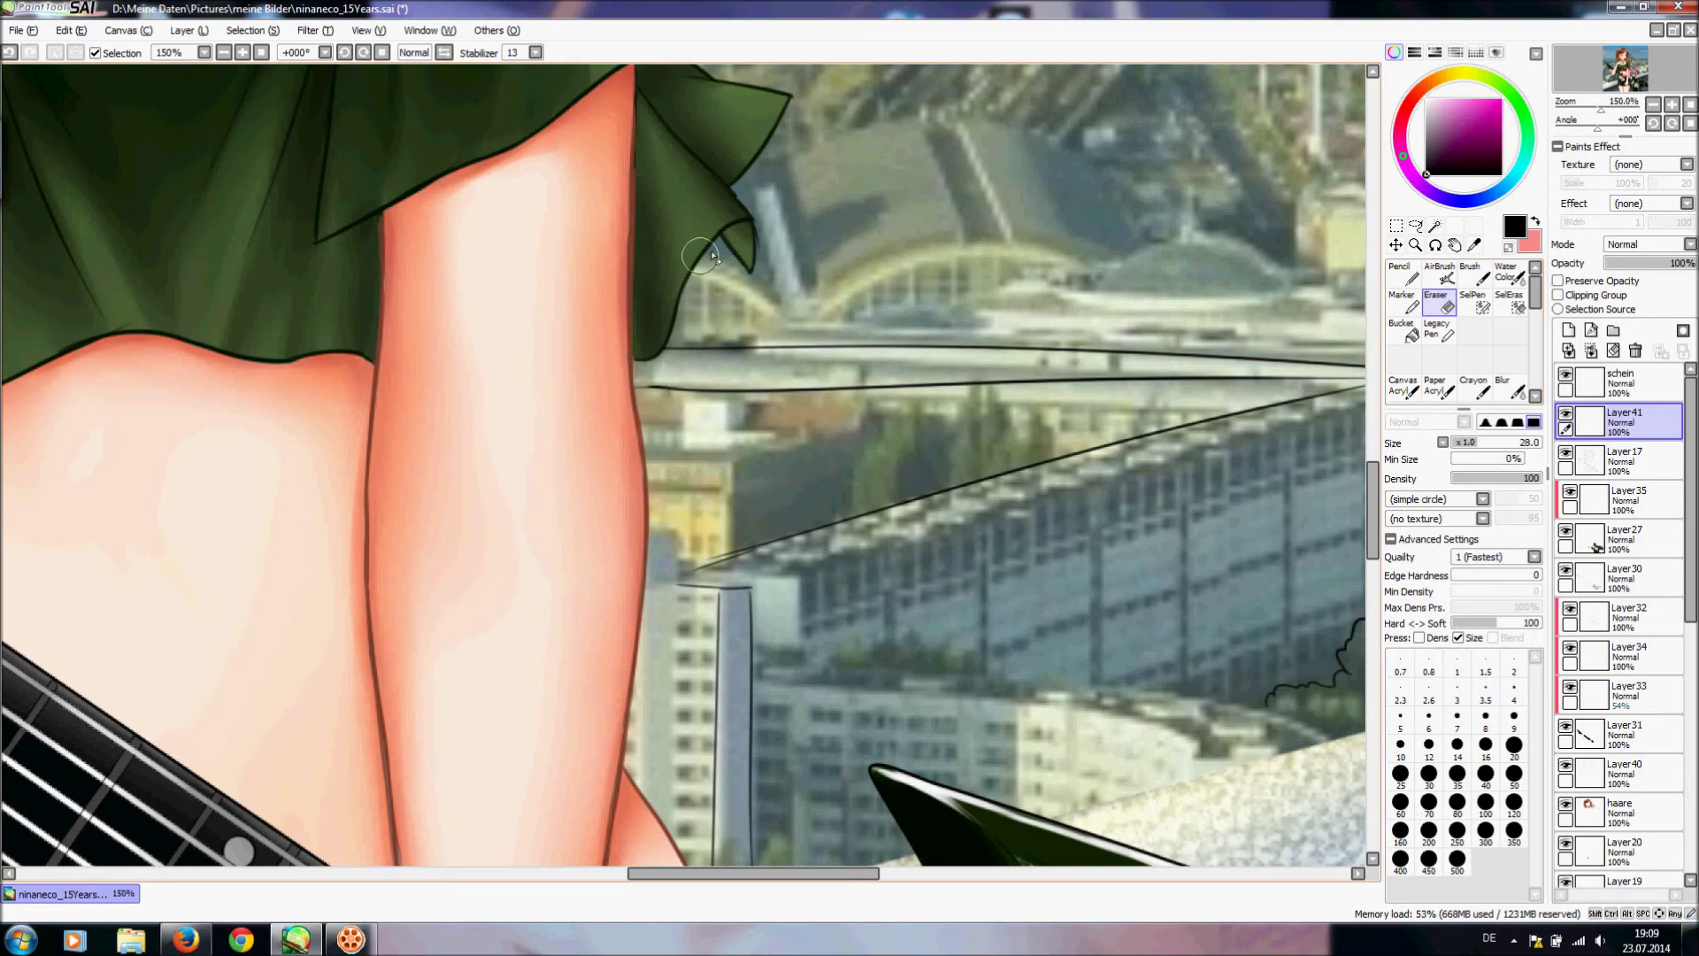
key("b")
left_click(364, 54)
left_click(363, 53)
left_click_drag(698, 367, 708, 383)
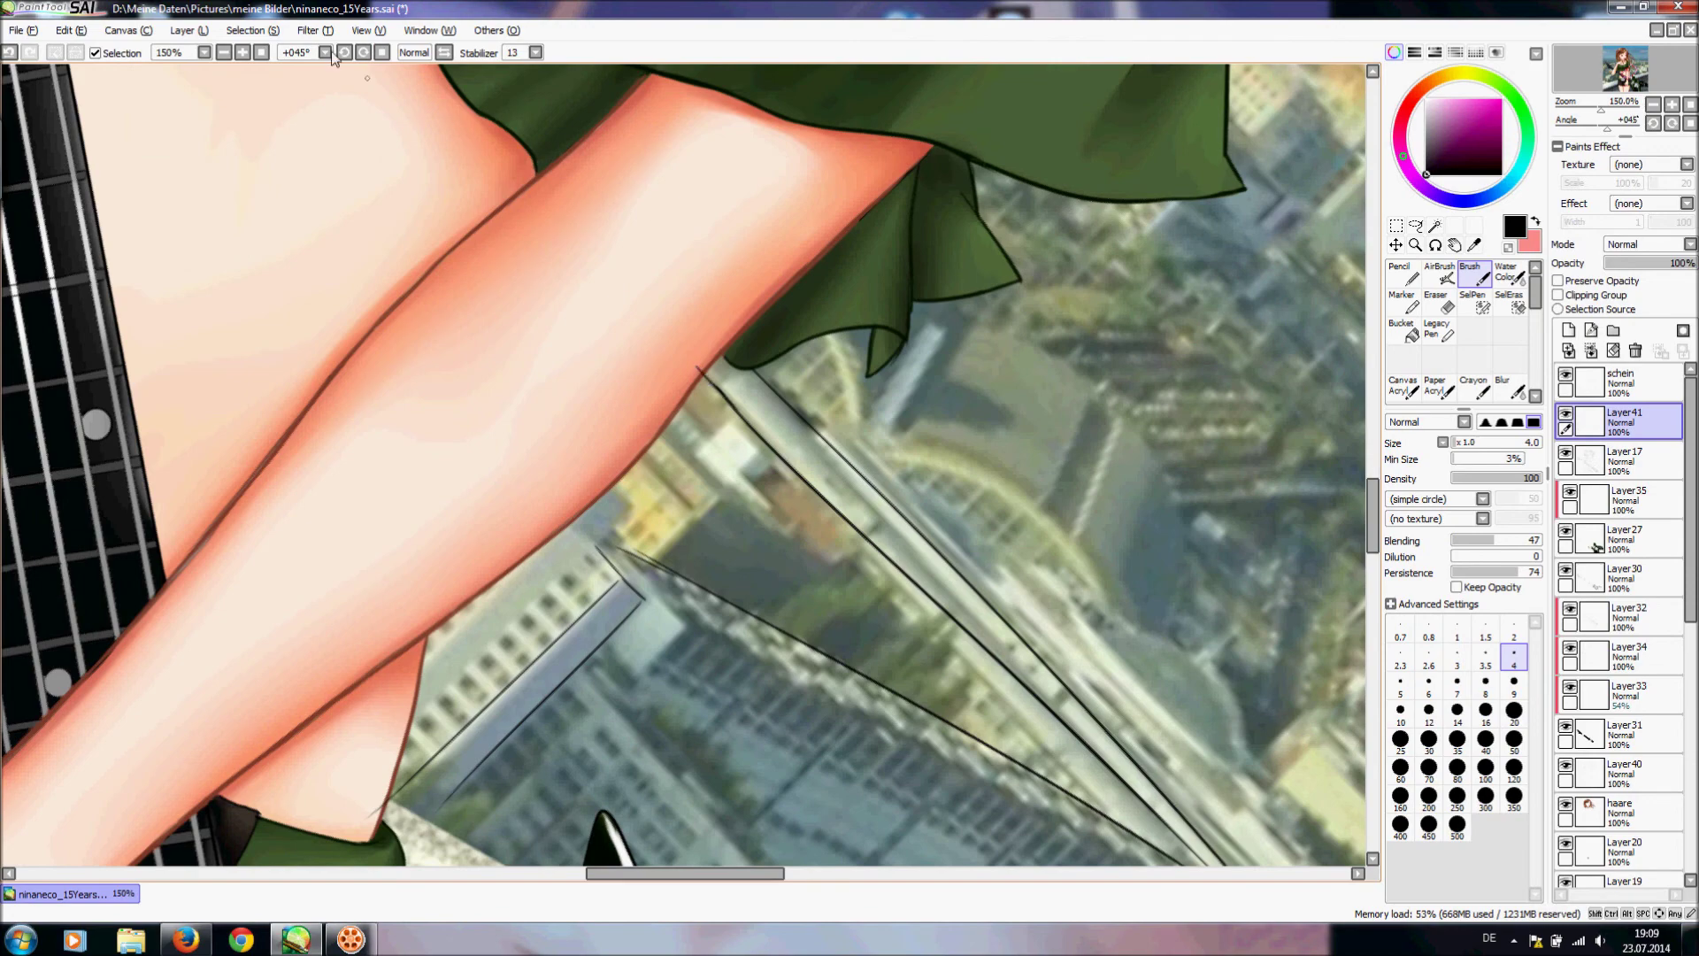
left_click(383, 53)
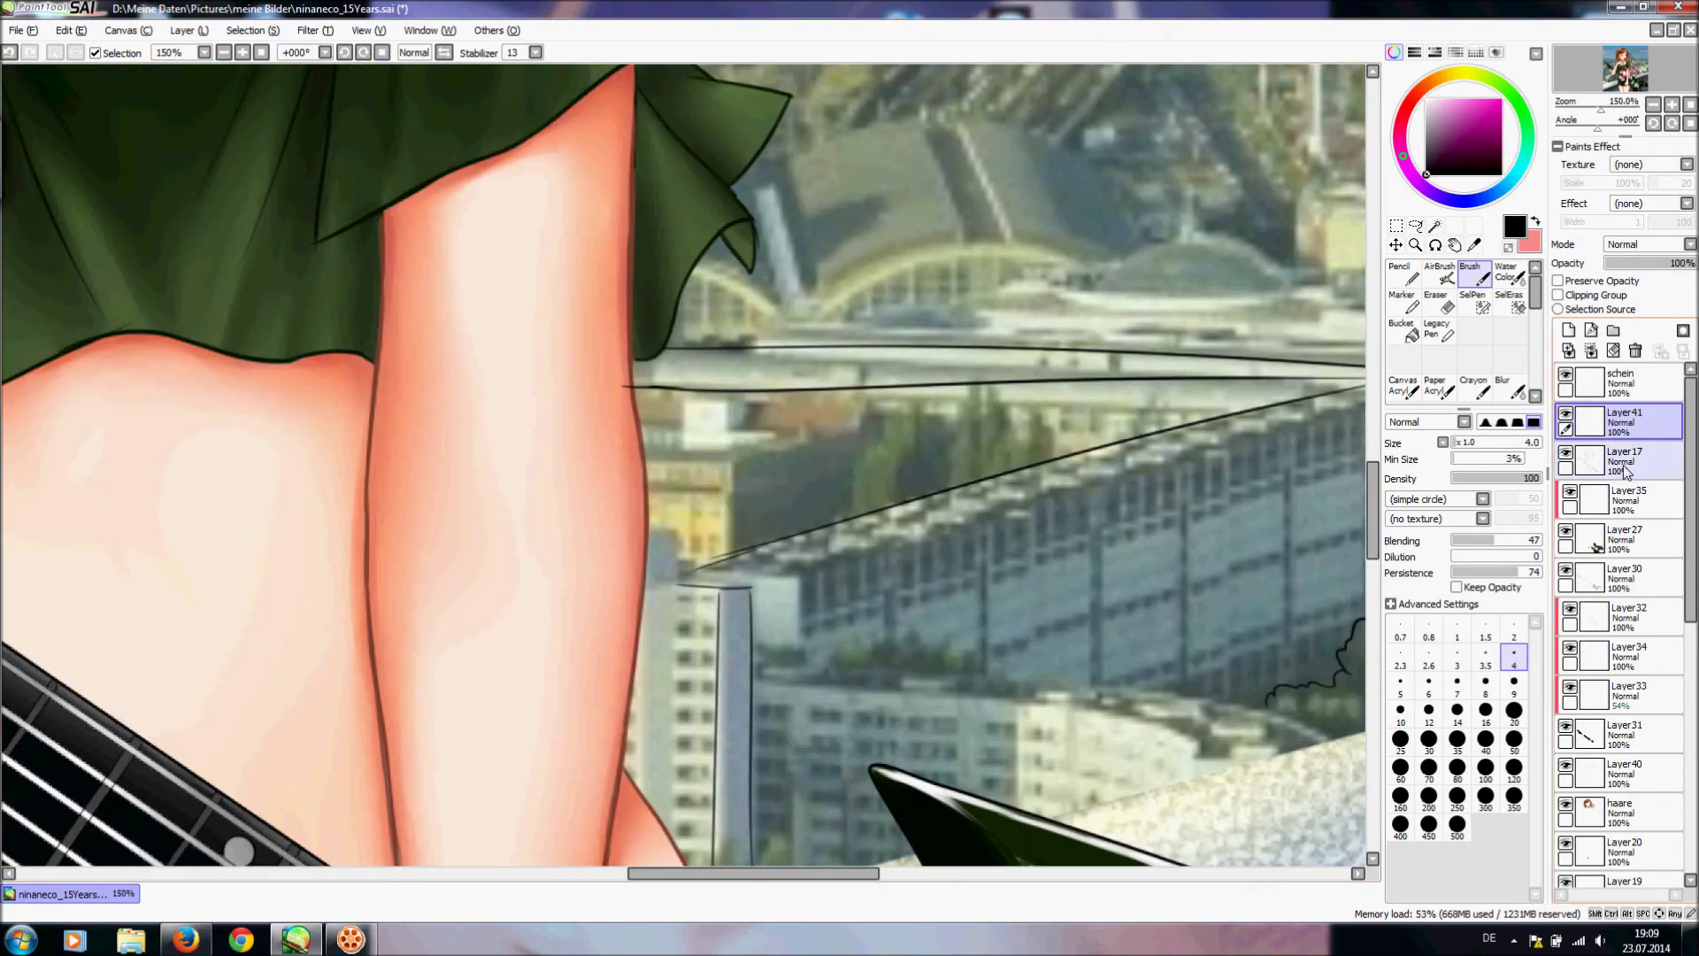
scroll(1693, 503, "down", 1)
scroll(1694, 502, "up", 1)
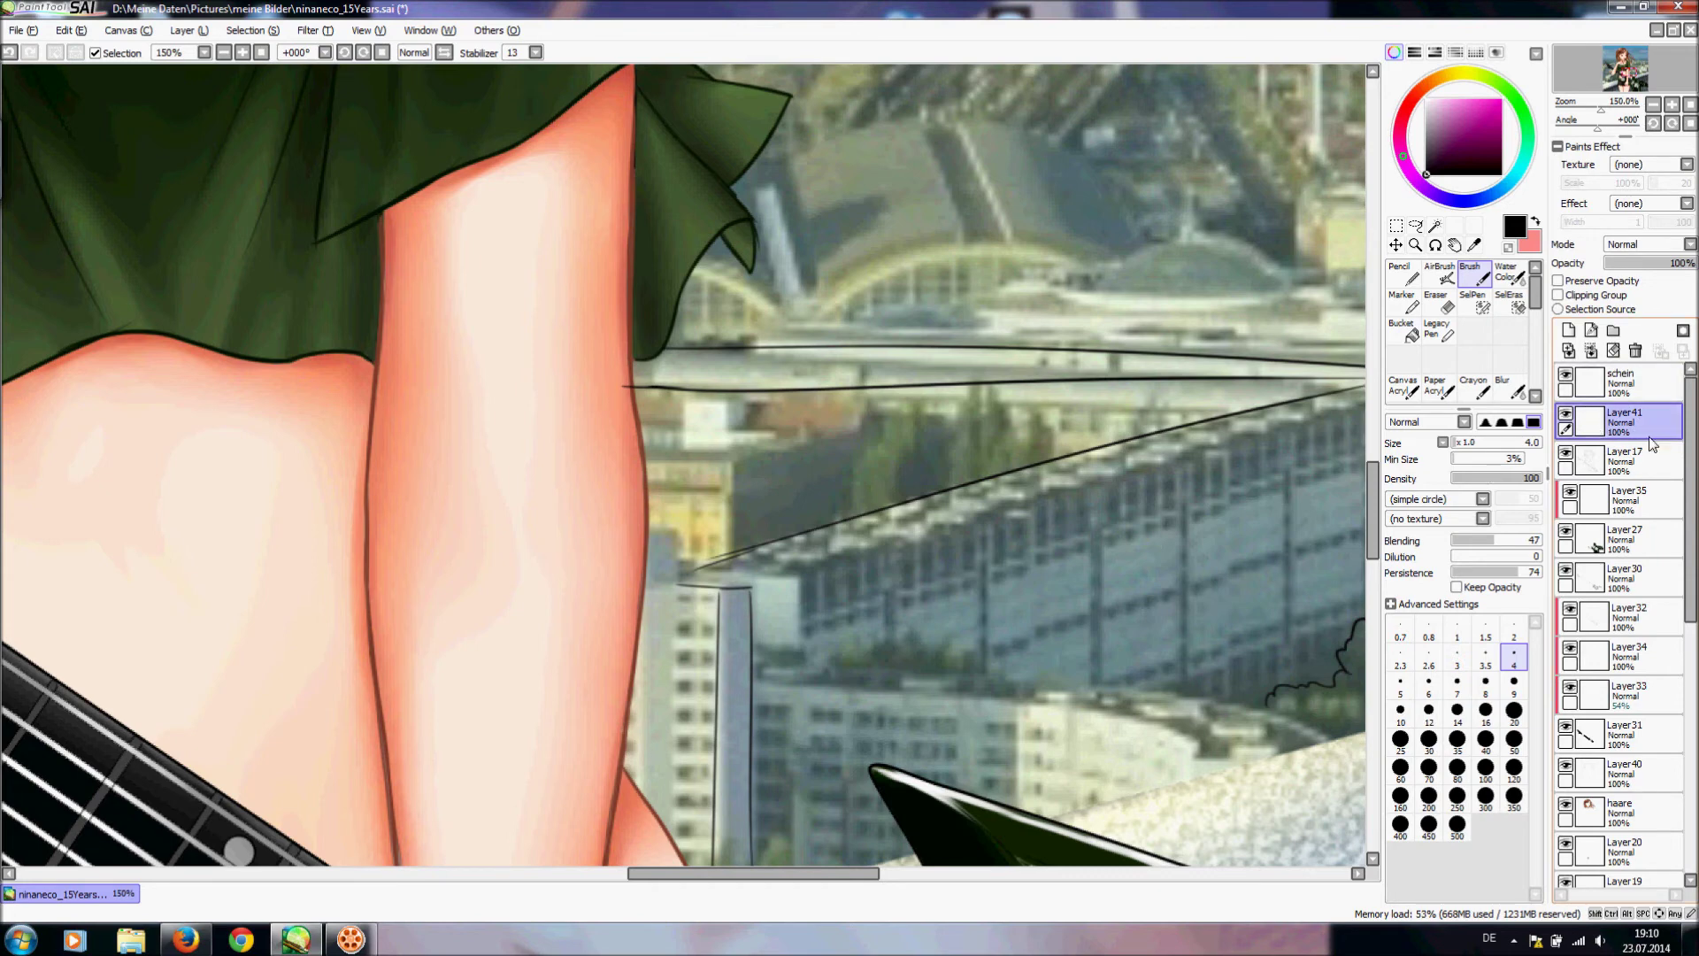
- Move the line-art layer Layer41 down the stack to sit directly below Layer38 and above the city photo layer Layer36
left_click_drag(1648, 417, 1639, 865)
scroll(1628, 416, "down", 10)
mouse_move(1628, 417)
left_mouse_down()
mouse_move(1672, 706)
mouse_move(1664, 783)
left_mouse_up()
- Trace the curved front roof edge of the low white apartment building, from the narrow tower to the stone railing, including its small notch
left_click_drag(831, 872, 863, 872)
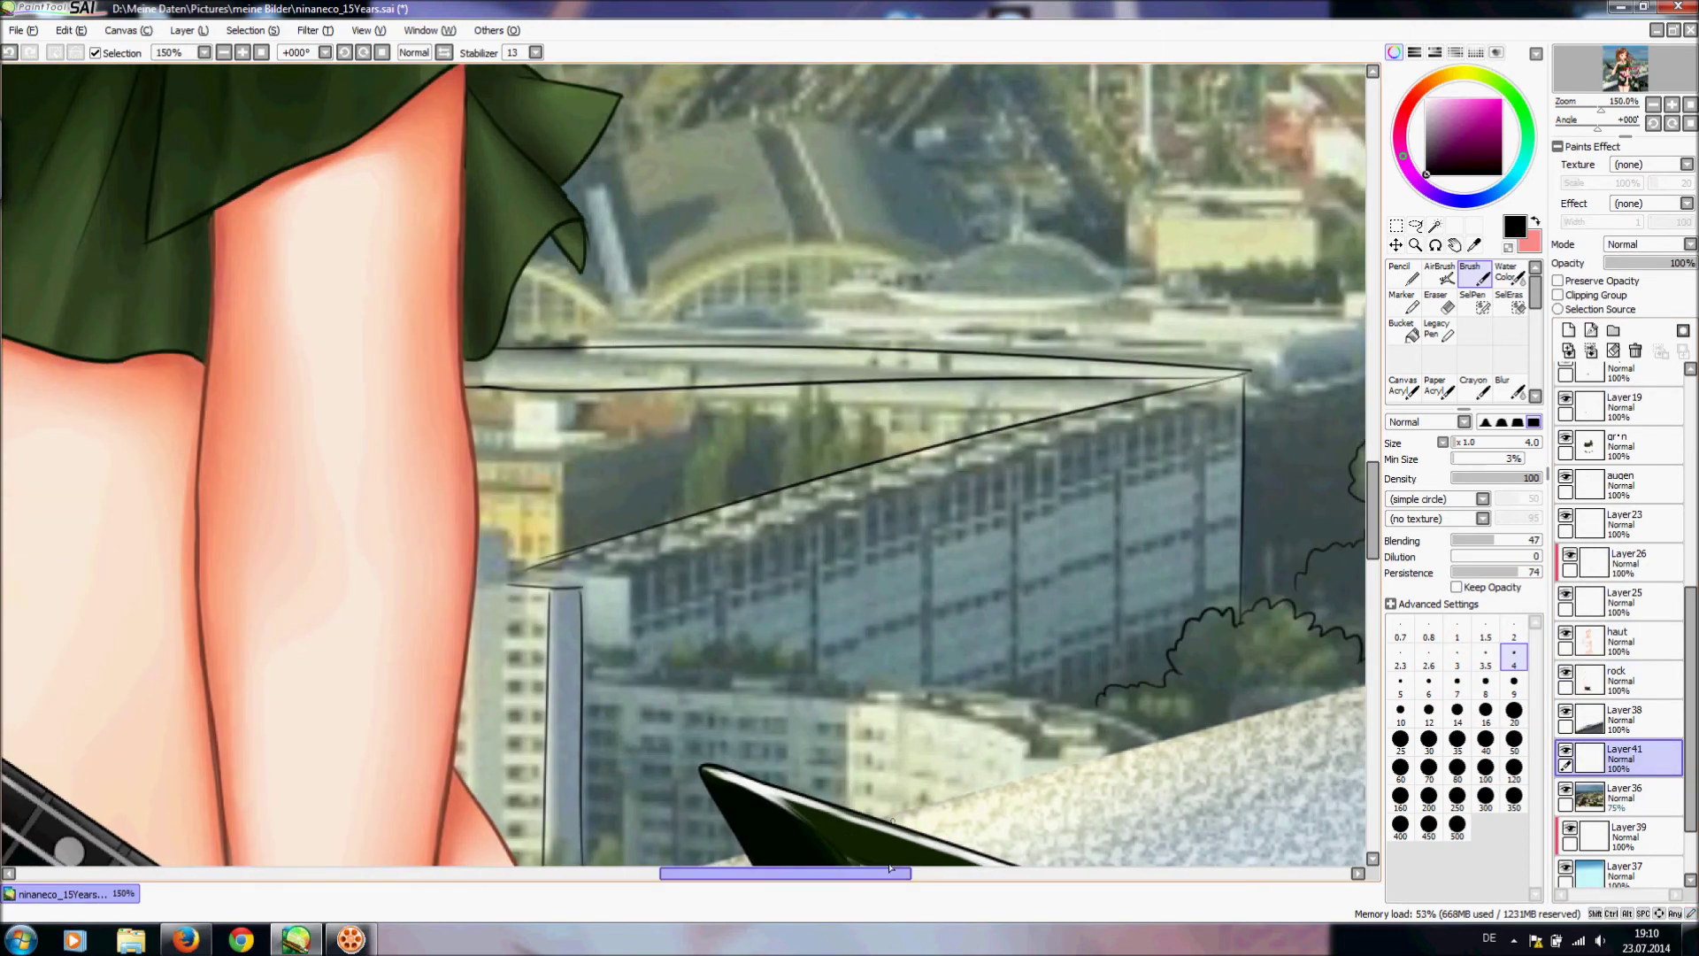
left_click_drag(785, 872, 815, 872)
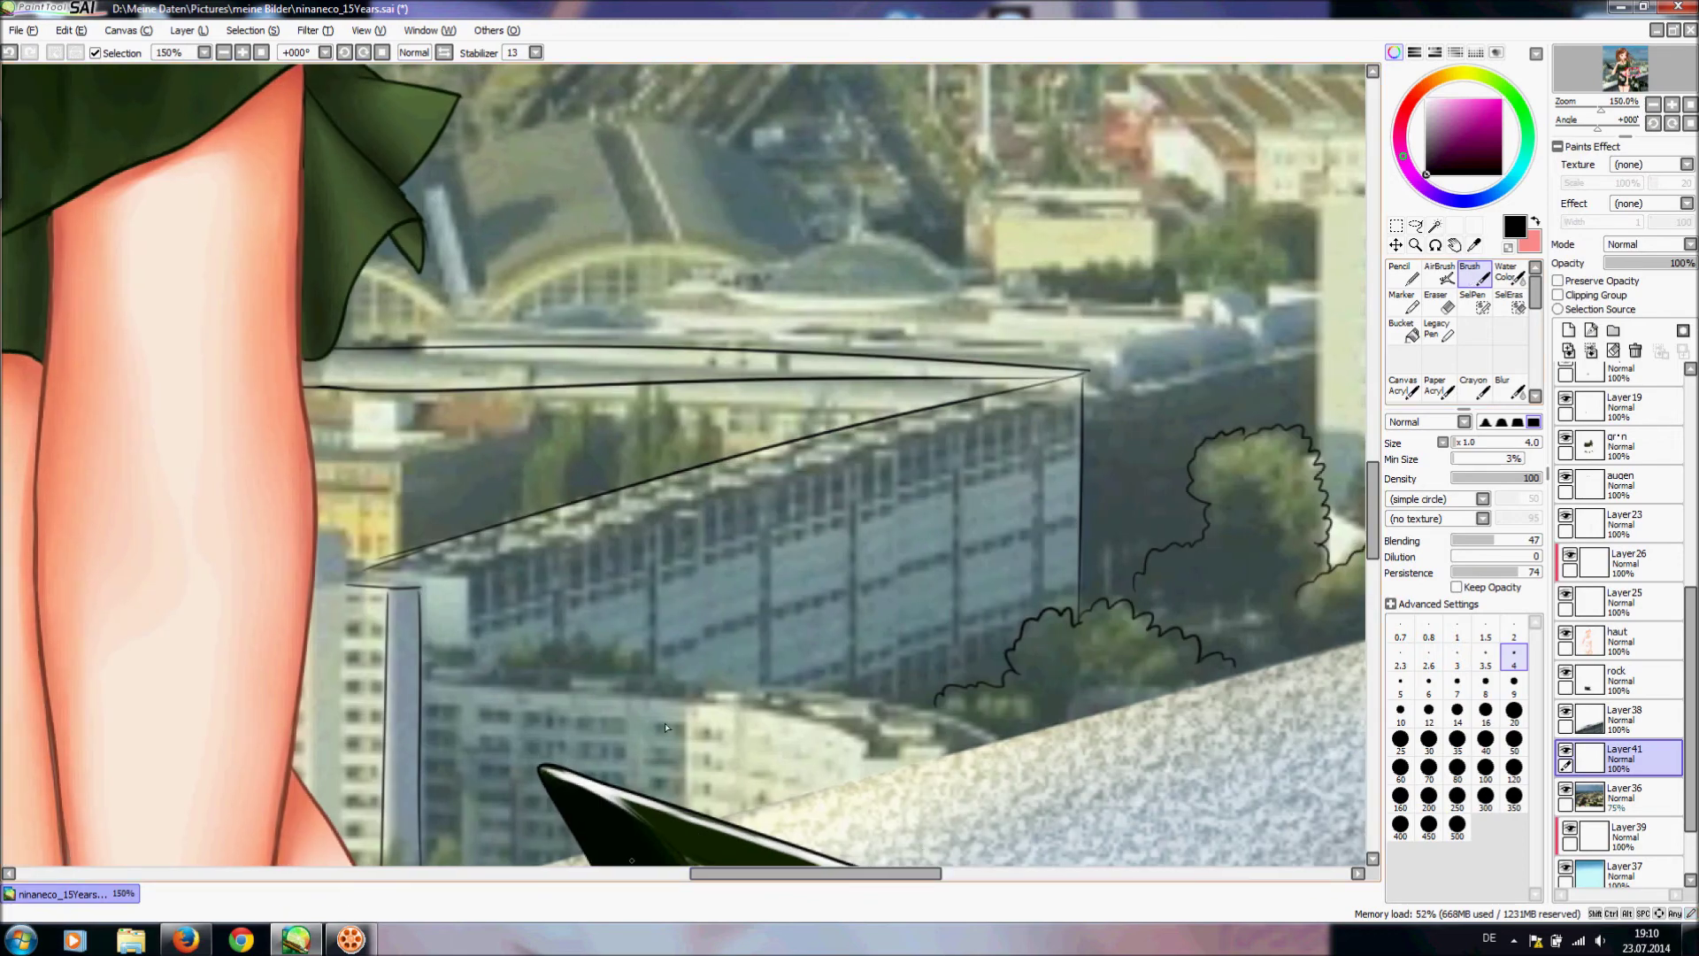
left_click_drag(1376, 472, 1376, 504)
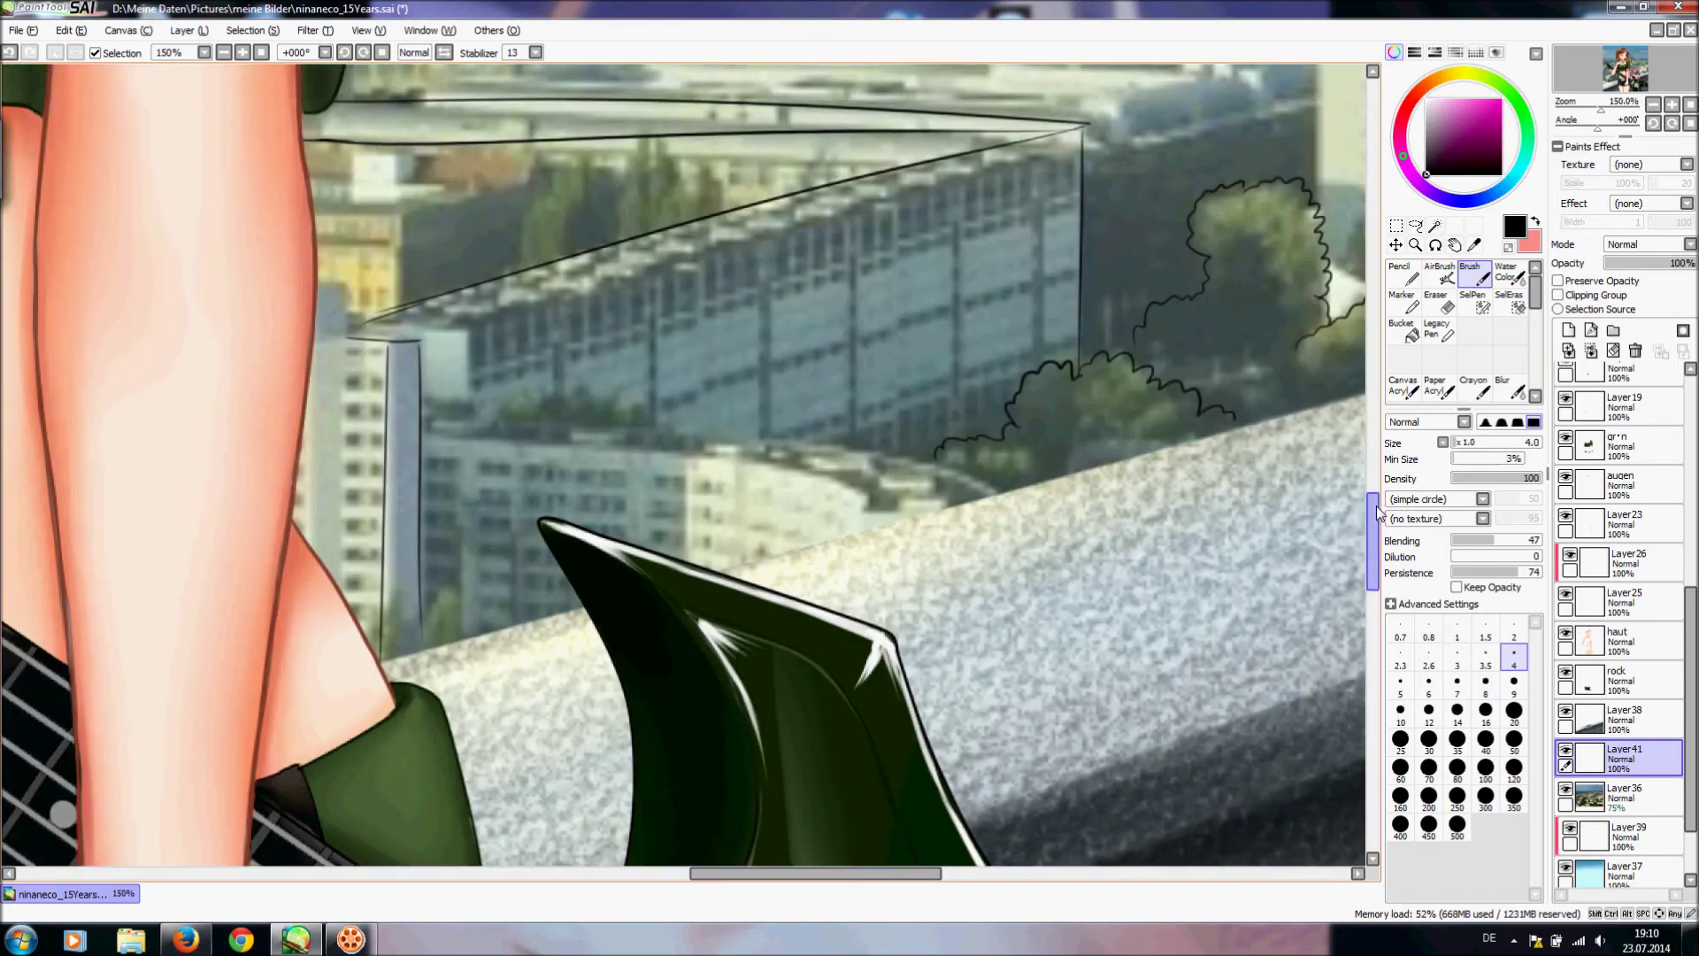
left_click(345, 54)
left_click(344, 55)
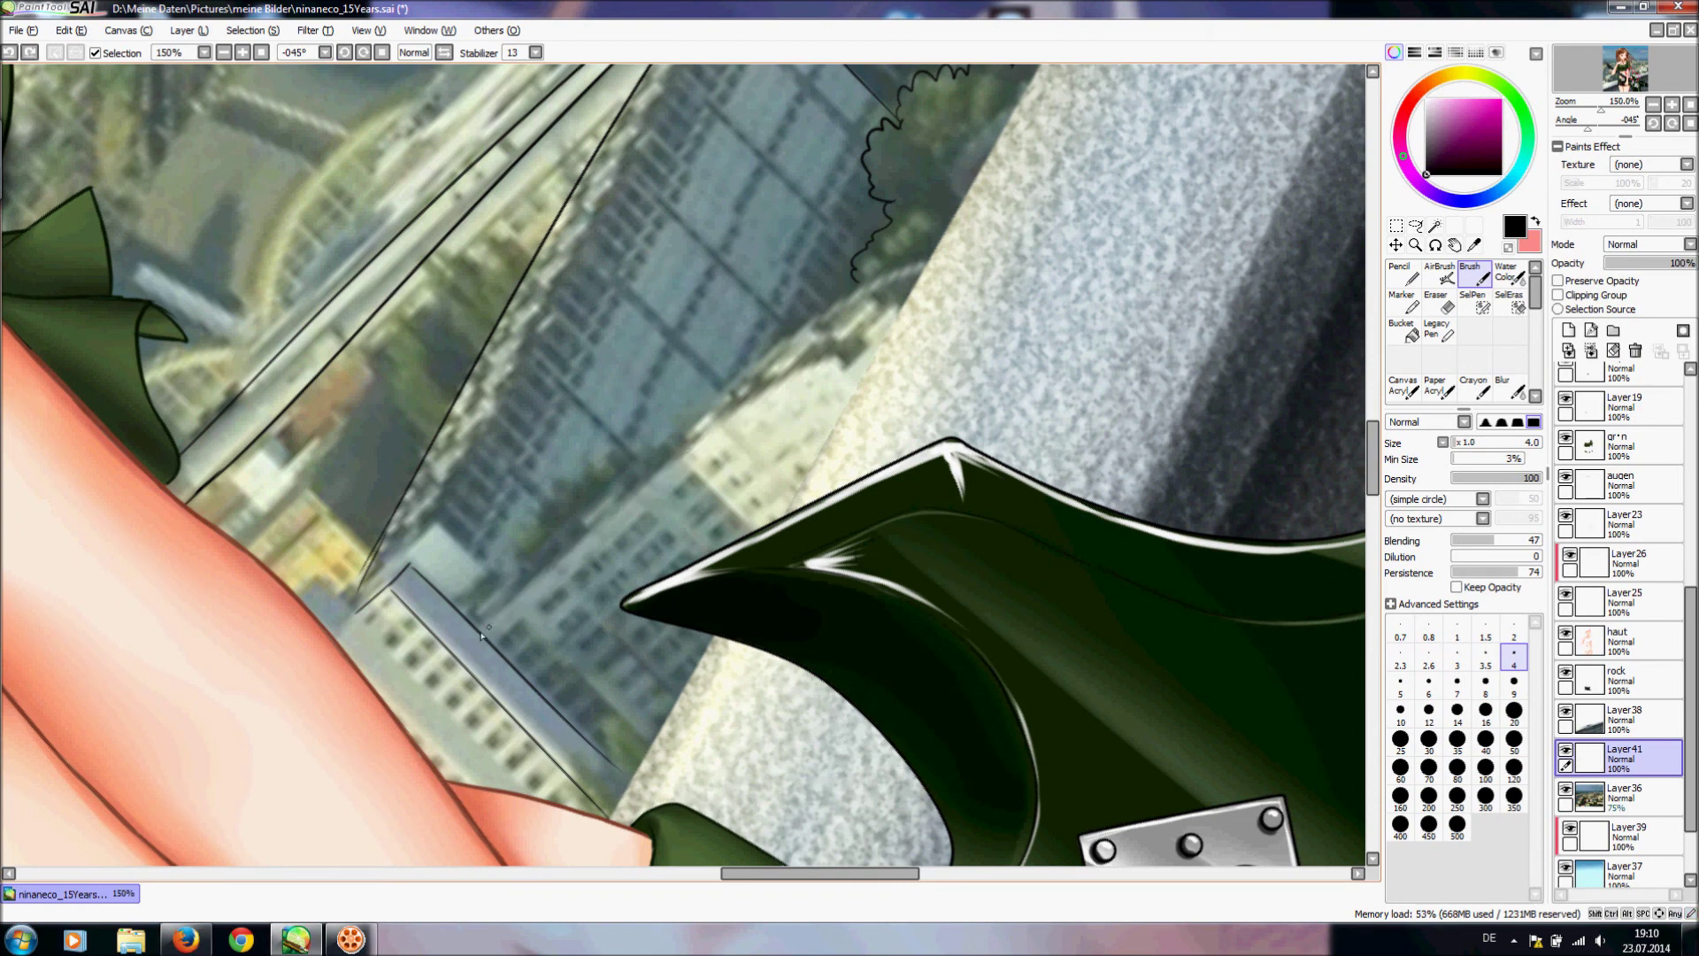
mouse_move(671, 454)
left_mouse_down()
mouse_move(911, 311)
mouse_move(791, 380)
mouse_move(881, 336)
left_mouse_up()
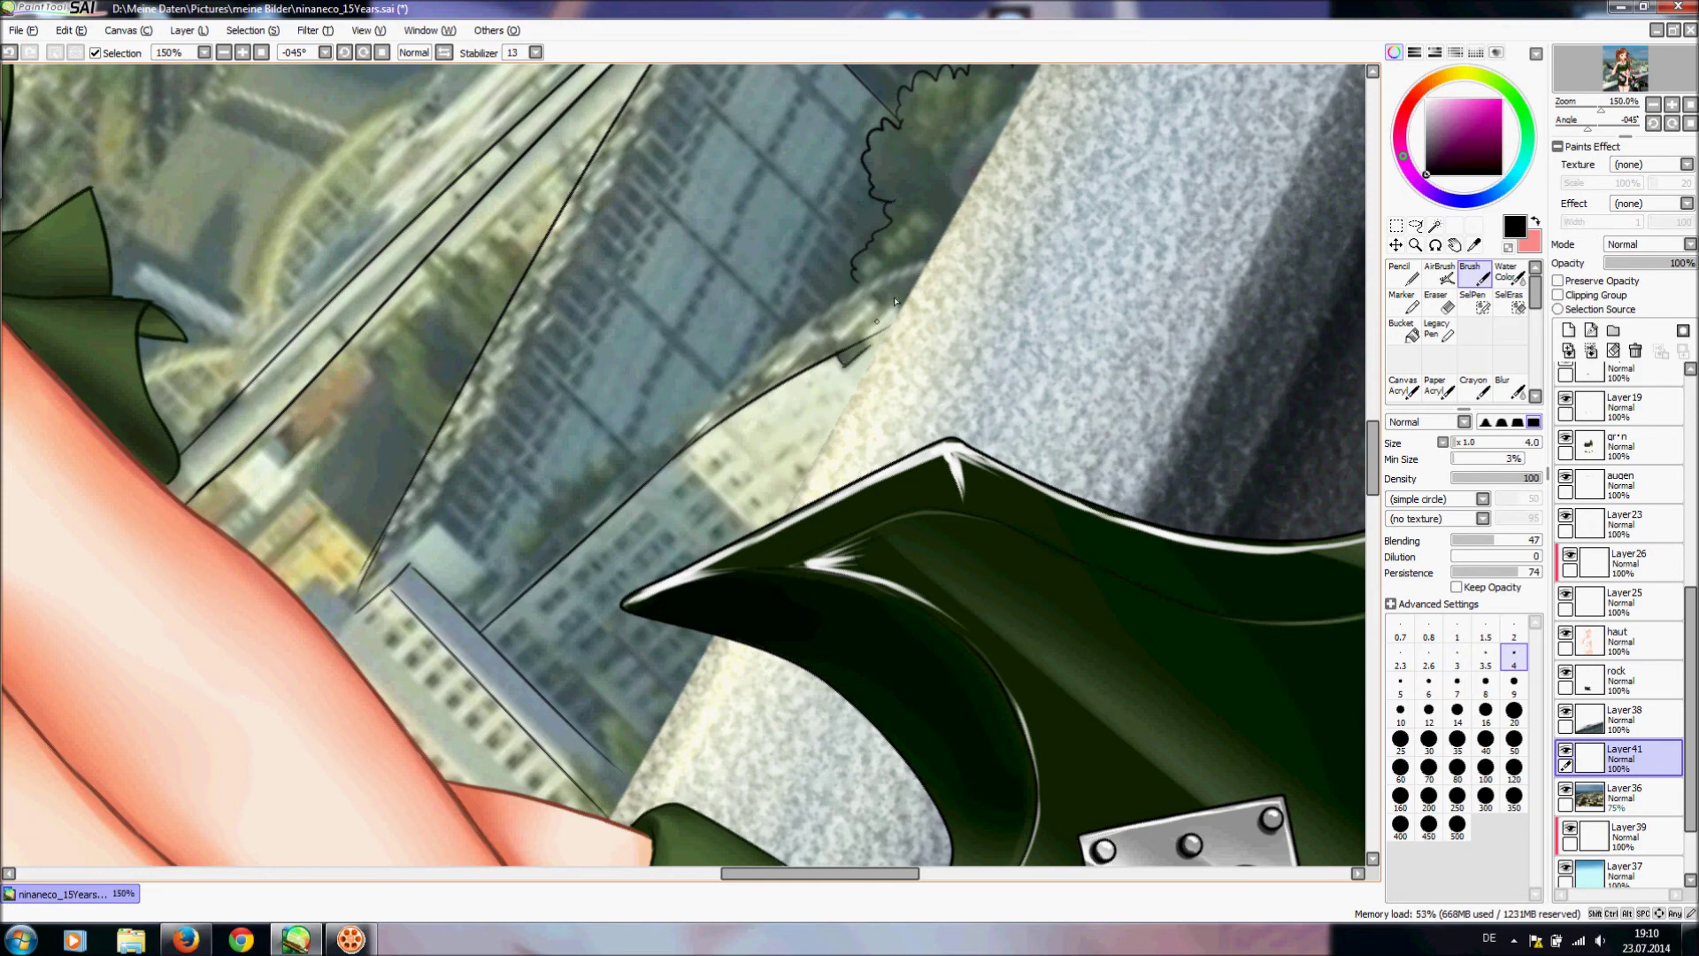
key("Home")
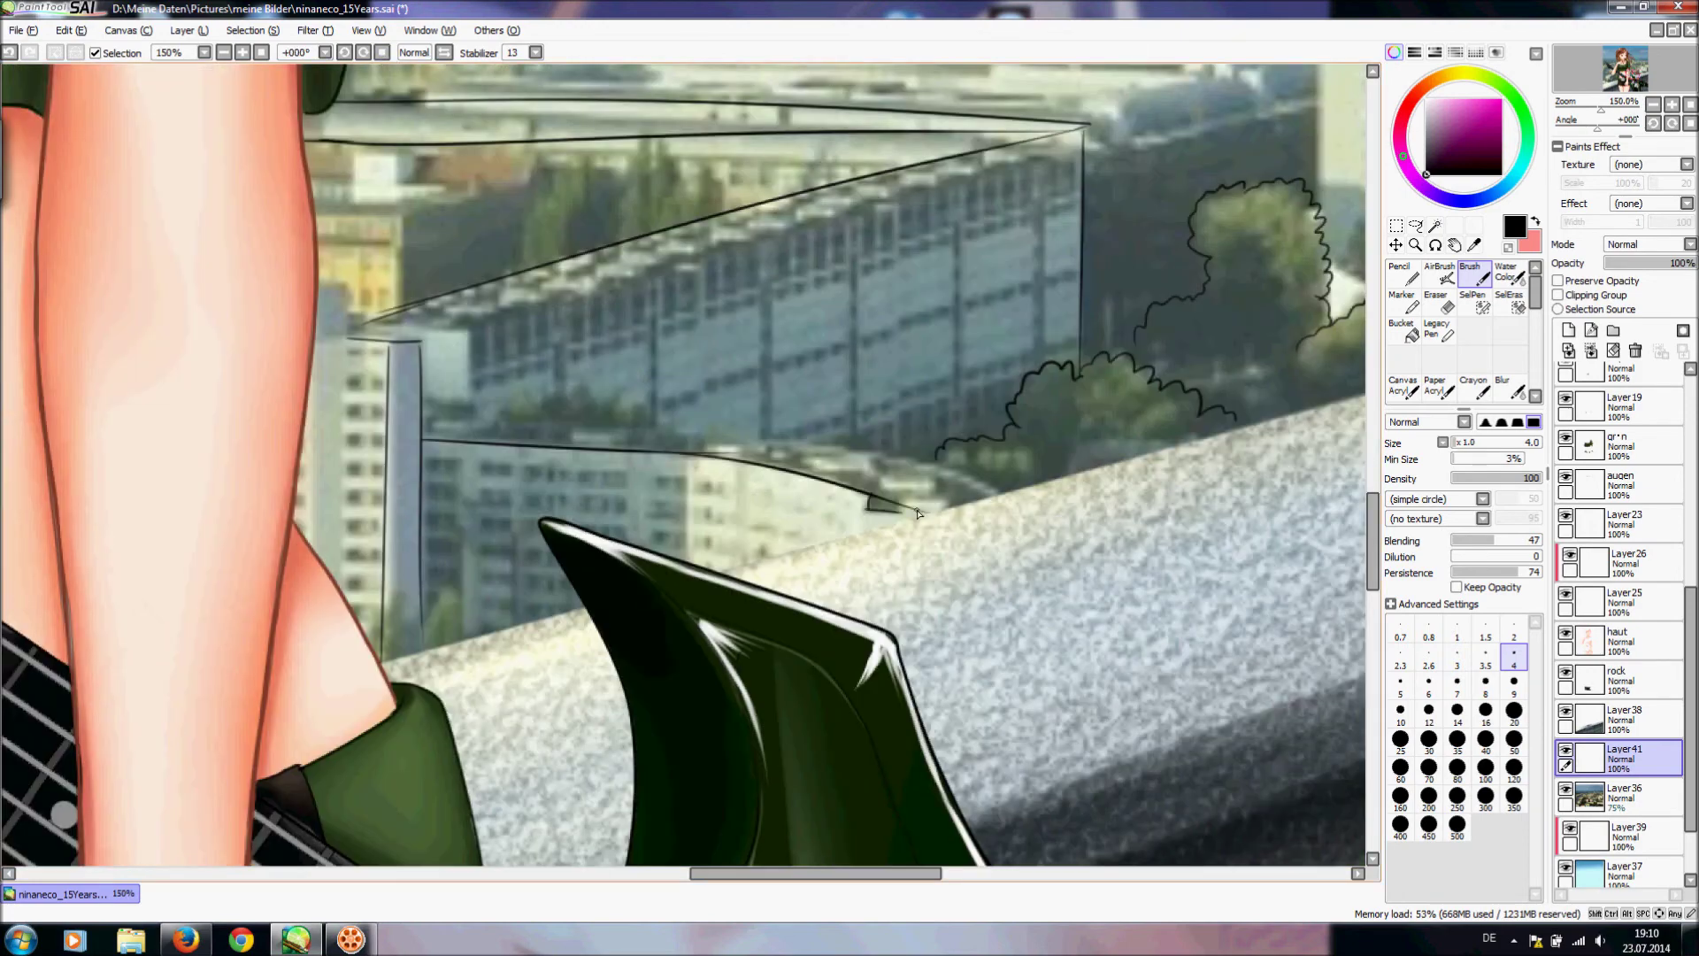
key("ctrl+z")
key("ctrl+z")
left_click_drag(871, 495, 874, 505)
- Erase the stray line beside the notch at the railing end of the apartment building's roof edge
left_click(345, 53)
left_click(345, 52)
left_click(345, 52)
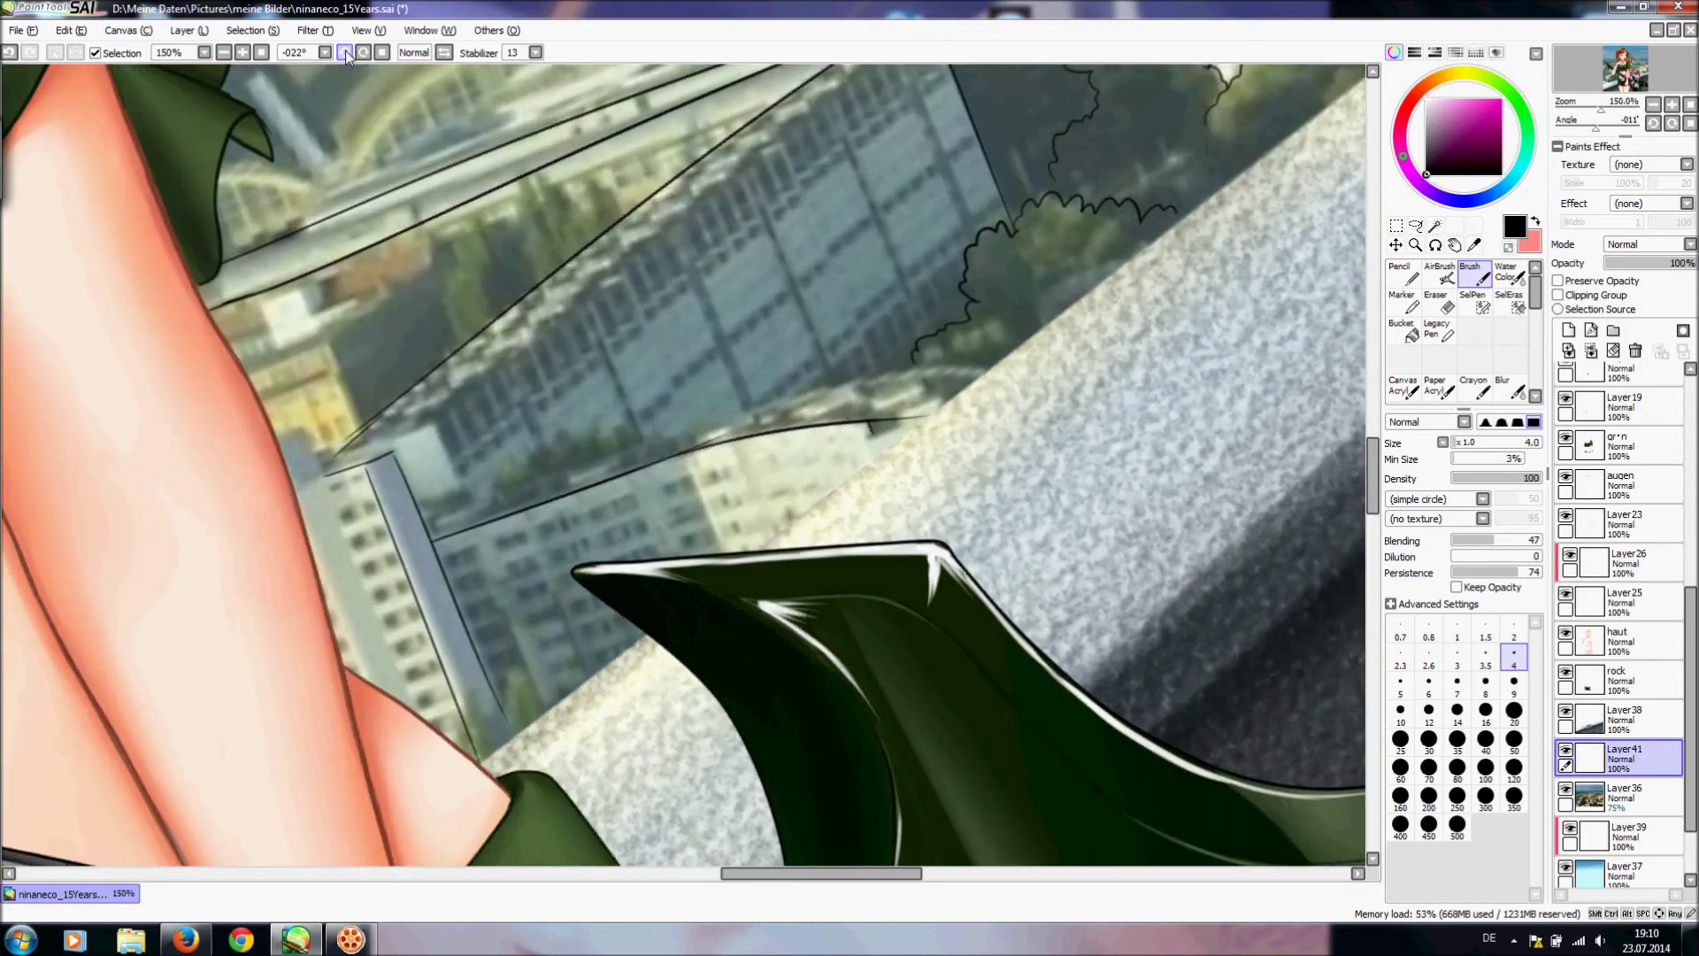
left_click(345, 52)
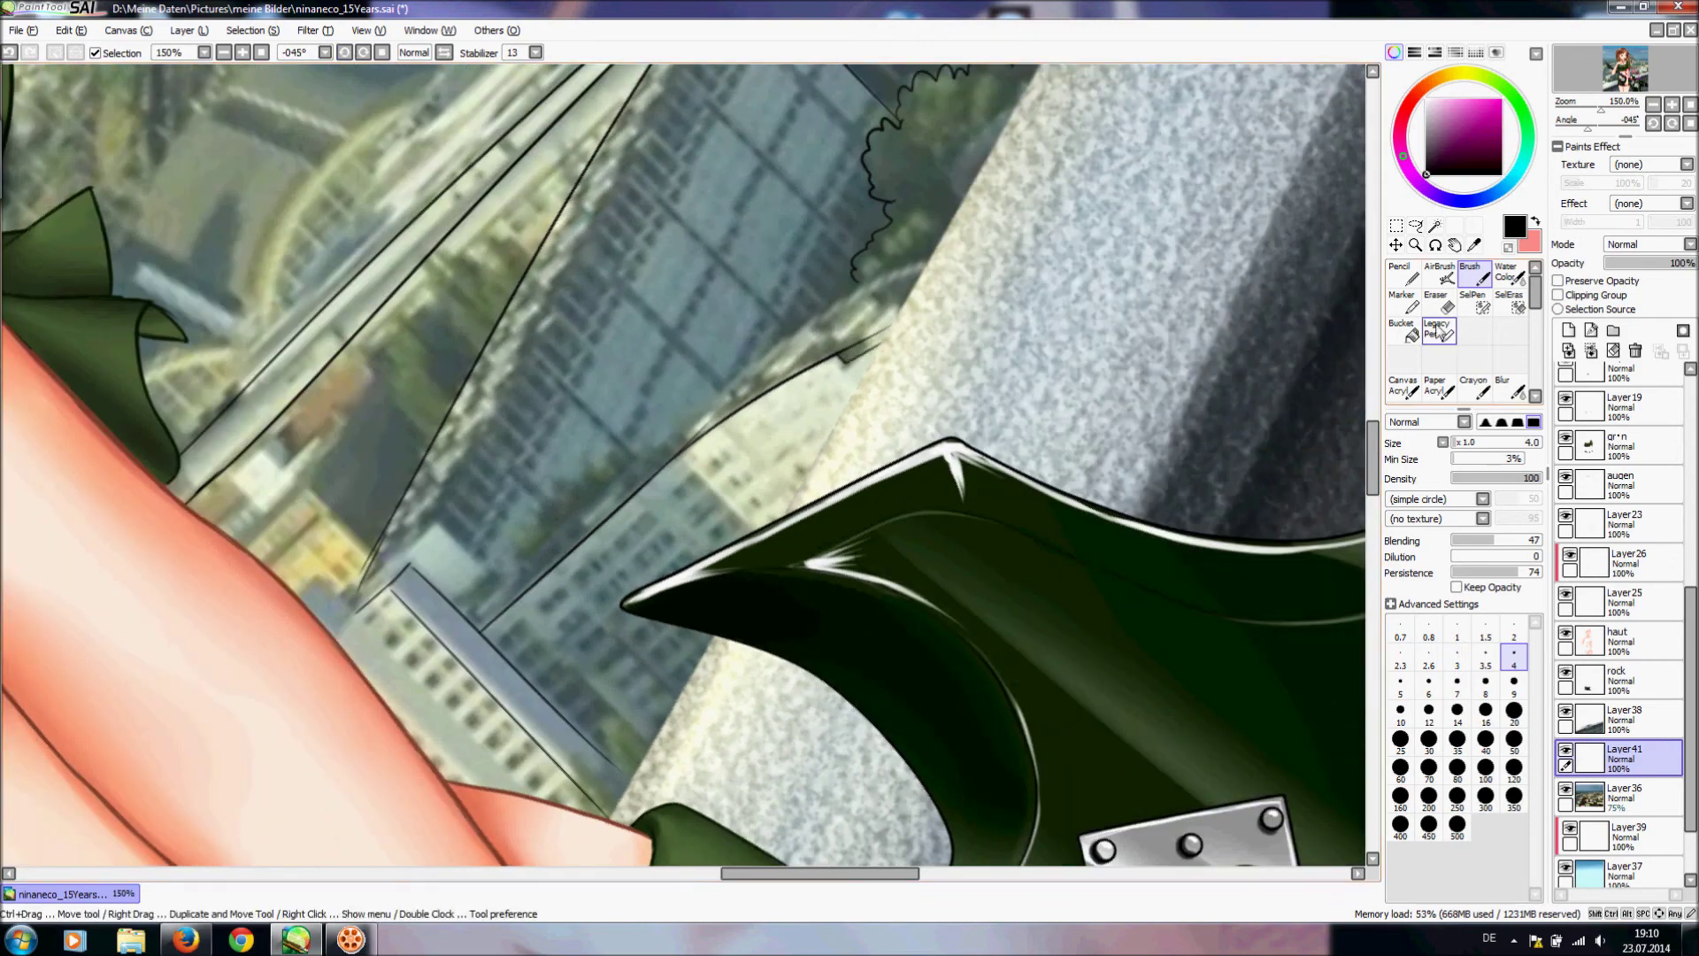
key("e")
left_click_drag(845, 343, 894, 320)
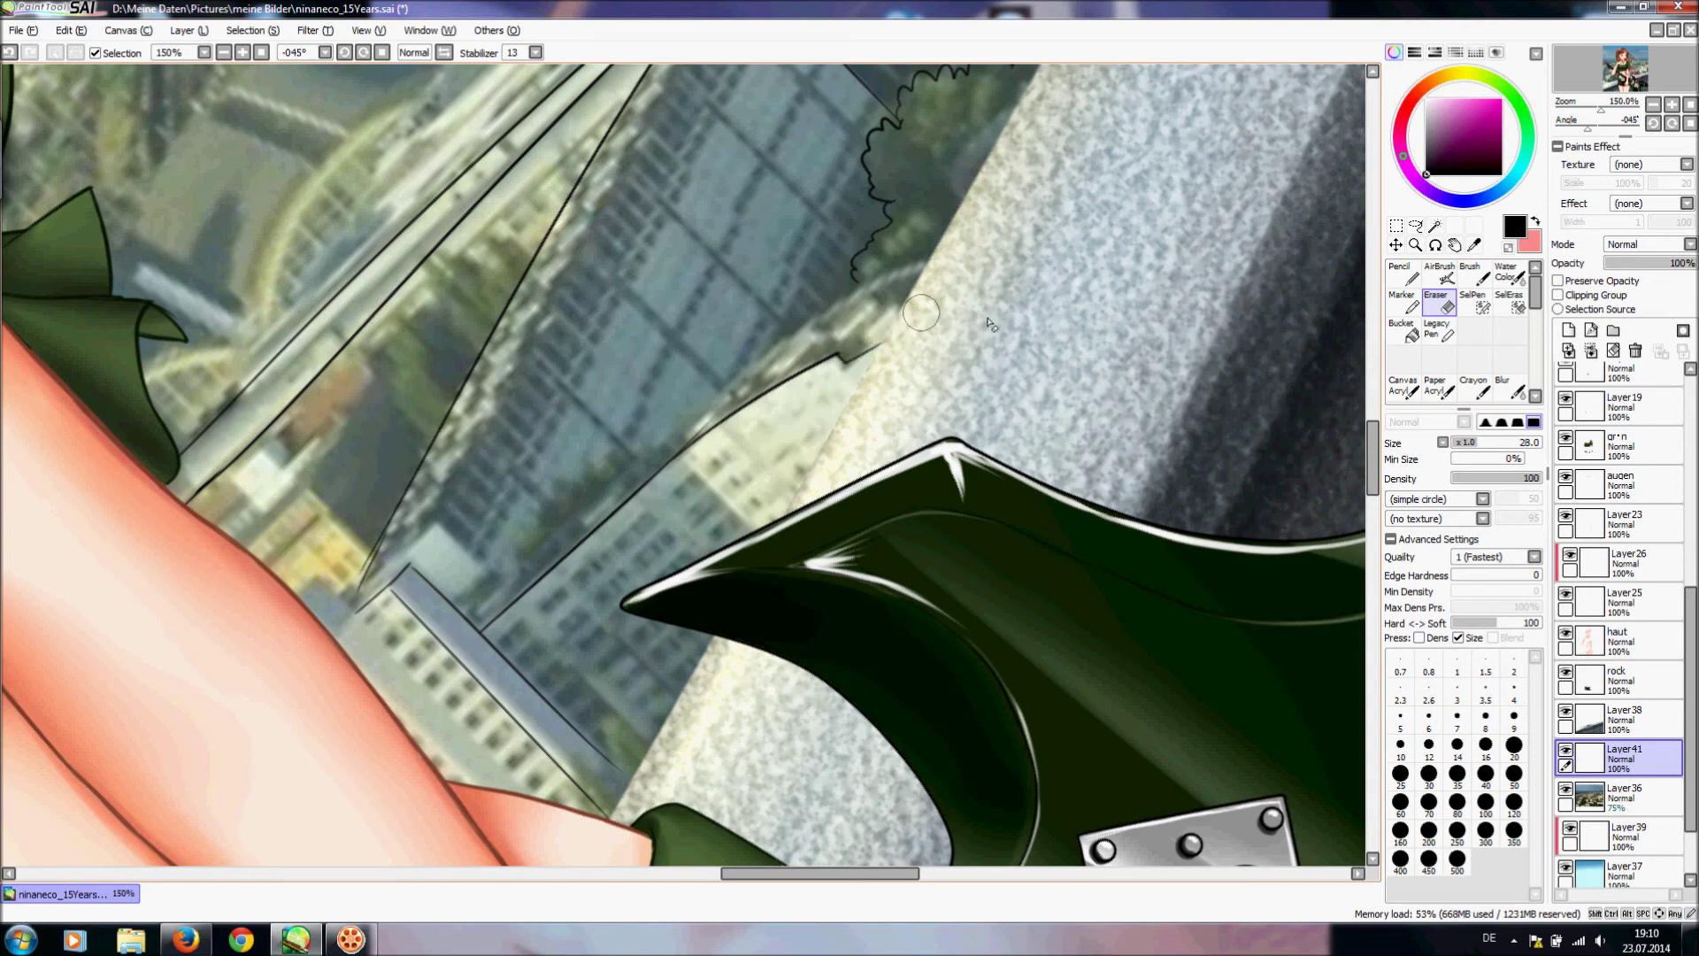
- Trace the first stretch of the low apartment building's rear roof edge, starting at the narrow tower
left_click(1470, 273)
left_click_drag(470, 610, 701, 401)
key("ctrl+z")
mouse_move(470, 609)
left_mouse_down()
mouse_move(681, 412)
mouse_move(744, 389)
mouse_move(651, 453)
mouse_move(751, 380)
mouse_move(706, 415)
mouse_move(746, 402)
mouse_move(698, 412)
mouse_move(832, 318)
left_mouse_up()
key("ctrl+z")
key("ctrl+z")
- Continue the low apartment building's rear roof edge in a curve to the stone railing, redrawing the stroke until it fits the photo
left_click_drag(651, 449, 787, 343)
key("ctrl+z")
left_click_drag(651, 449, 857, 301)
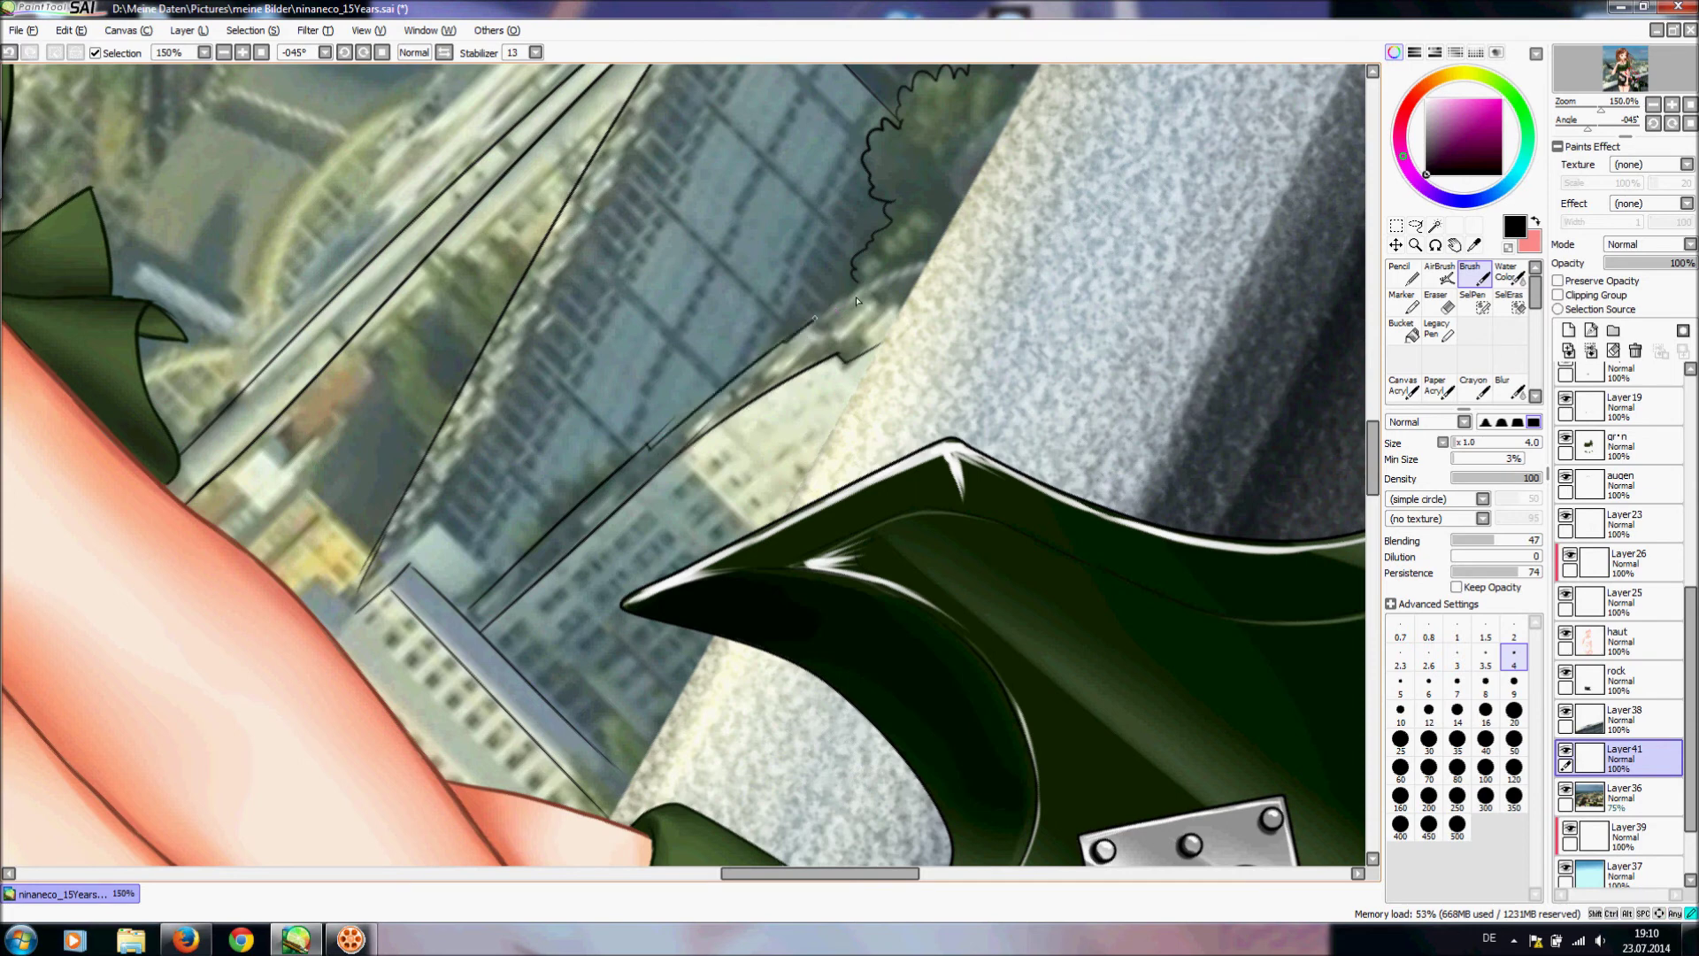
key("ctrl+z")
key("ctrl+z")
left_click_drag(651, 449, 814, 316)
key("ctrl+z")
mouse_move(652, 450)
left_mouse_down()
mouse_move(802, 316)
mouse_move(786, 340)
mouse_move(939, 268)
mouse_move(825, 311)
mouse_move(929, 257)
left_mouse_up()
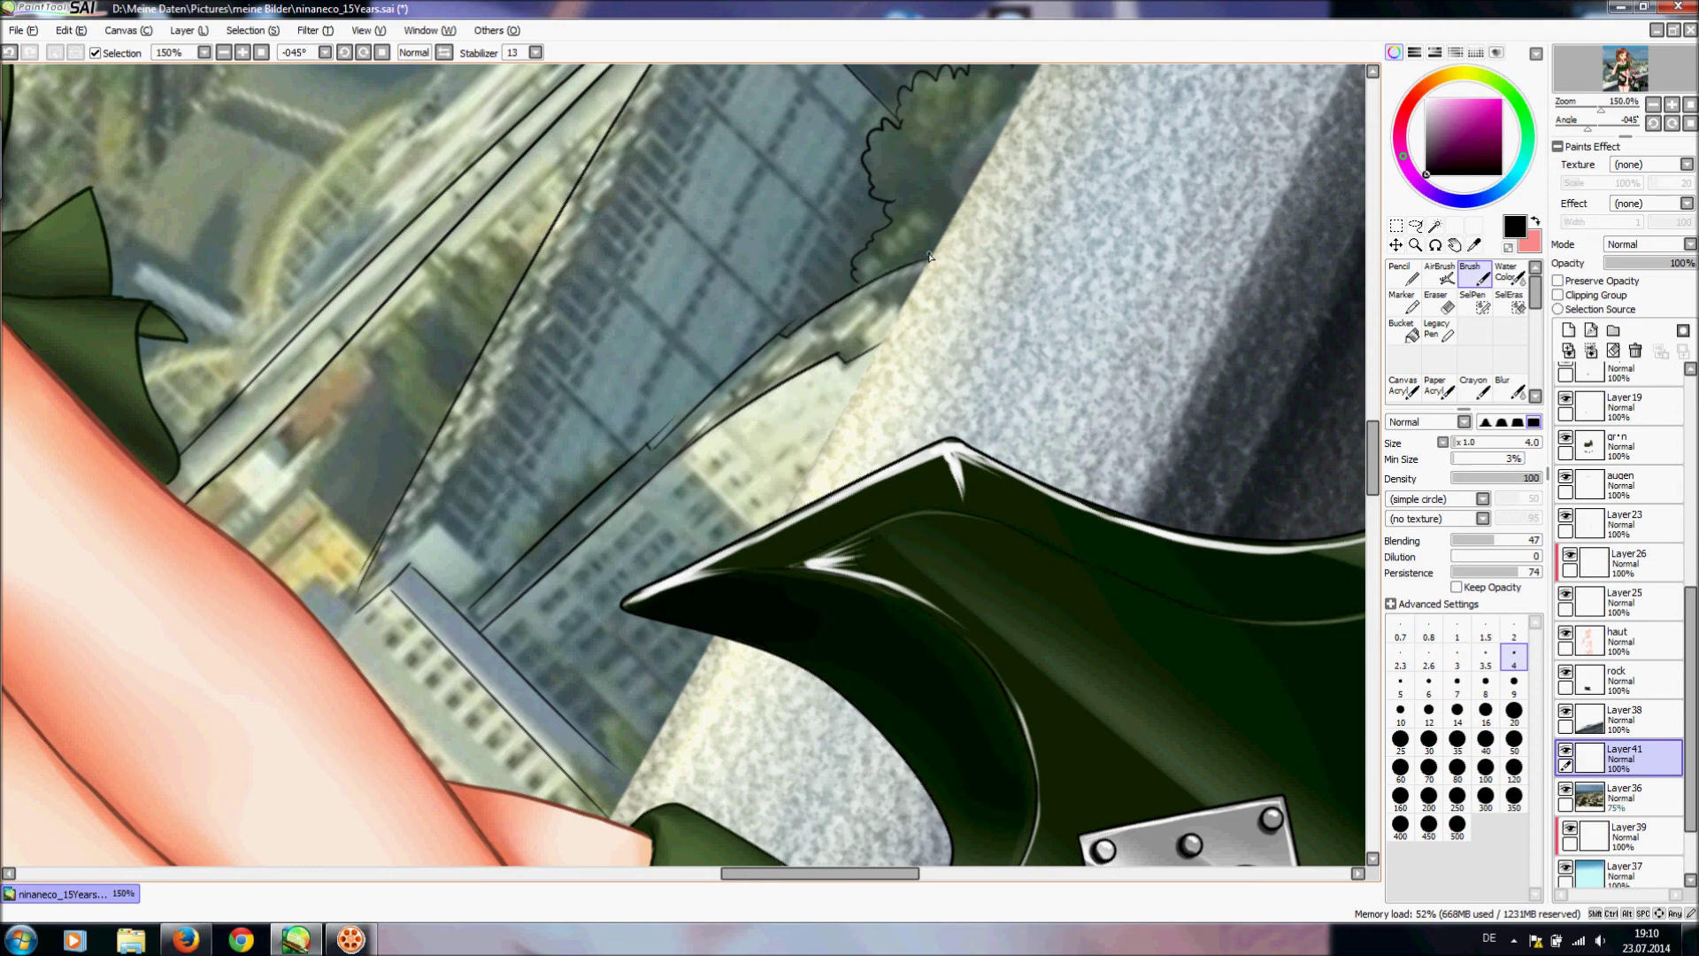
left_click(381, 53)
key("e")
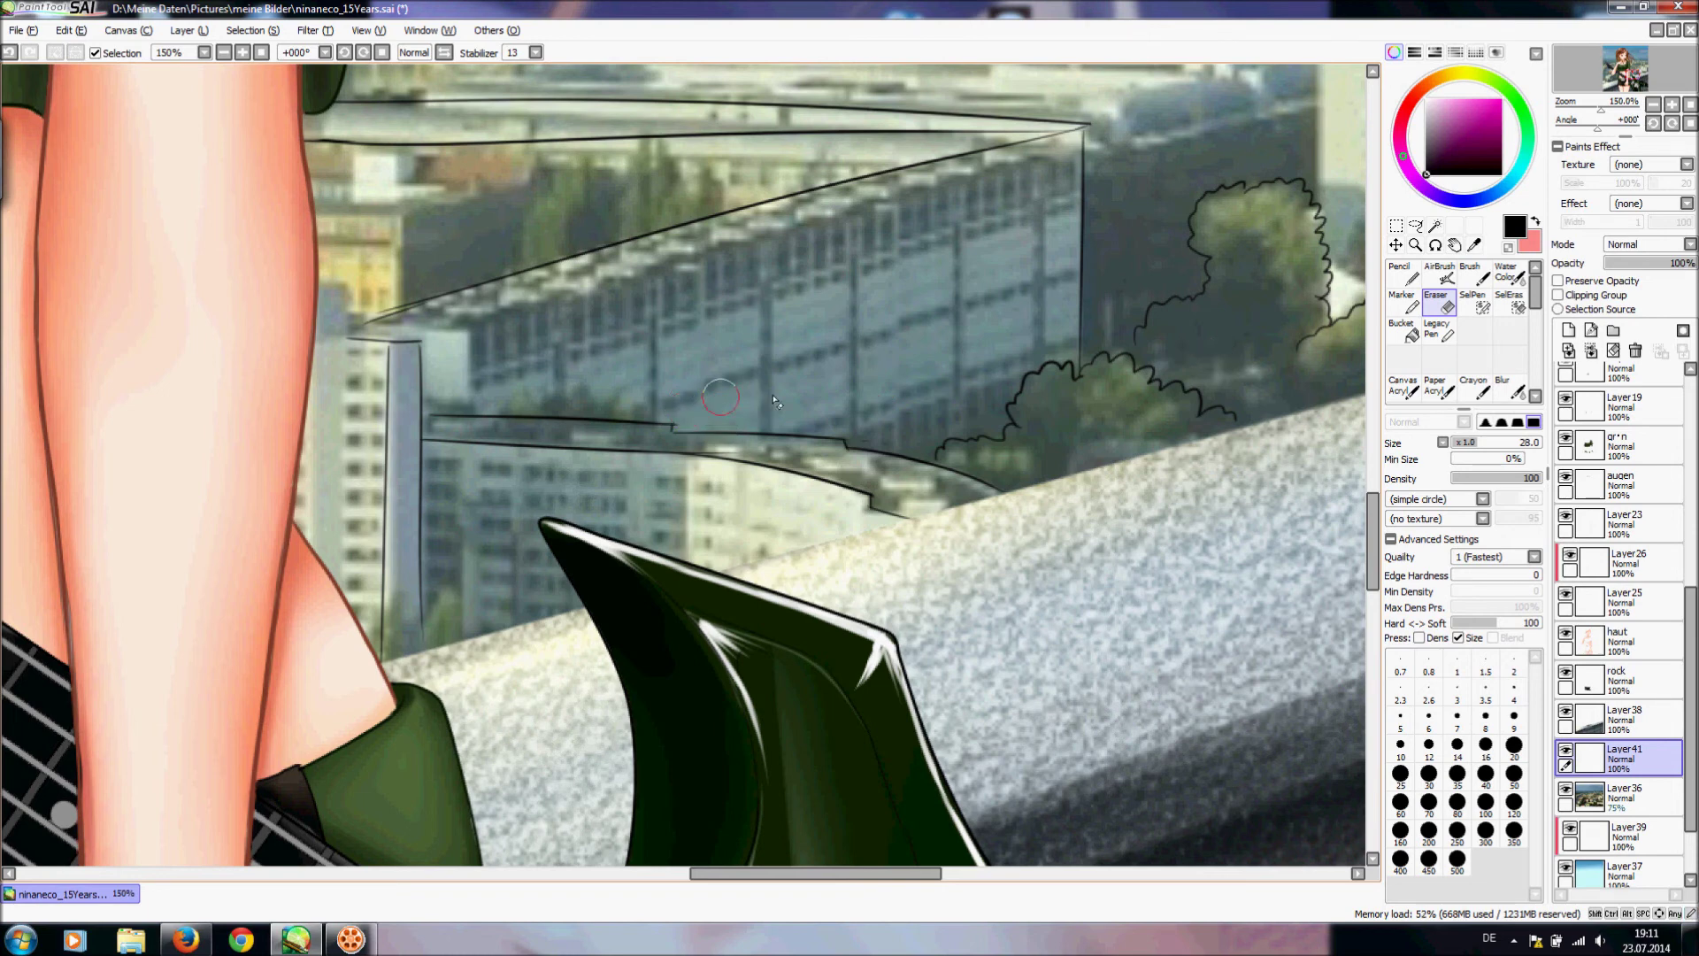
left_click(1472, 274)
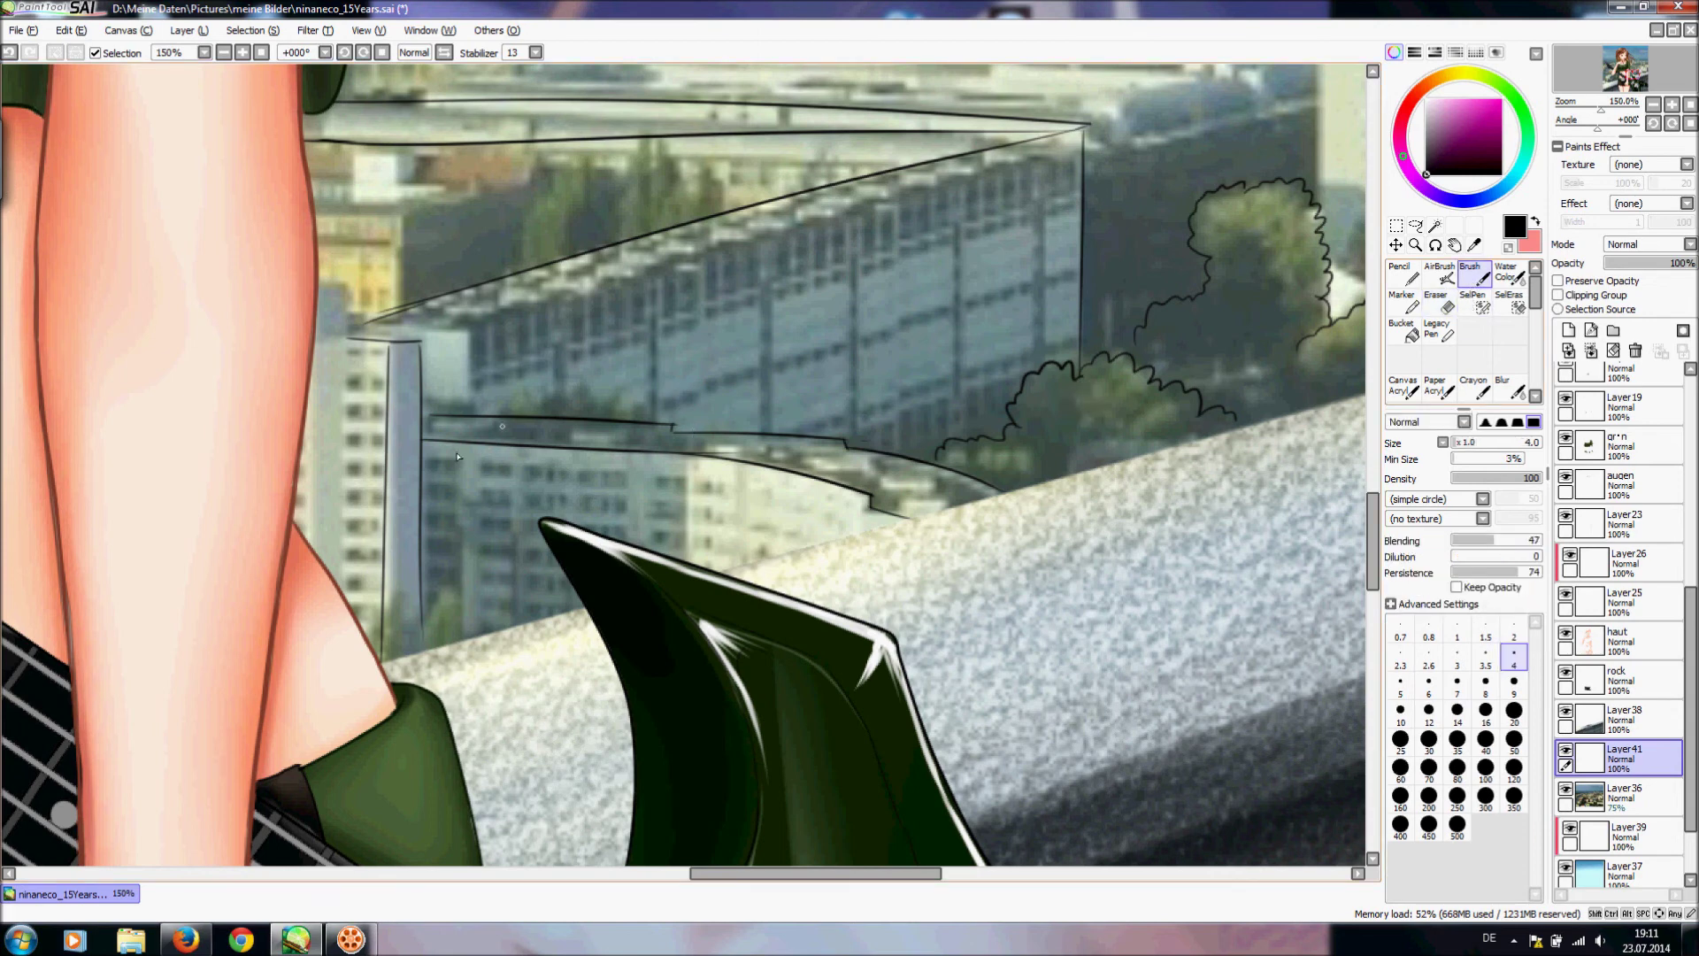
- Trace the vertical edge of the pale tower right beside the guitarist's forearm
left_click_drag(314, 380, 311, 548)
key("ctrl+z")
left_click_drag(311, 405, 309, 550)
key("ctrl+z")
left_click_drag(312, 356, 309, 549)
- Trace the pale tower's outer vertical edge and its short top edge running back to the forearm
left_click_drag(347, 295, 367, 619)
key("ctrl+z")
left_click_drag(346, 281, 340, 591)
key("ctrl+z")
left_click_drag(343, 278, 350, 593)
key("ctrl+z")
left_click_drag(347, 275, 356, 600)
key("ctrl+z")
left_click_drag(348, 294, 386, 637)
left_click_drag(321, 288, 348, 285)
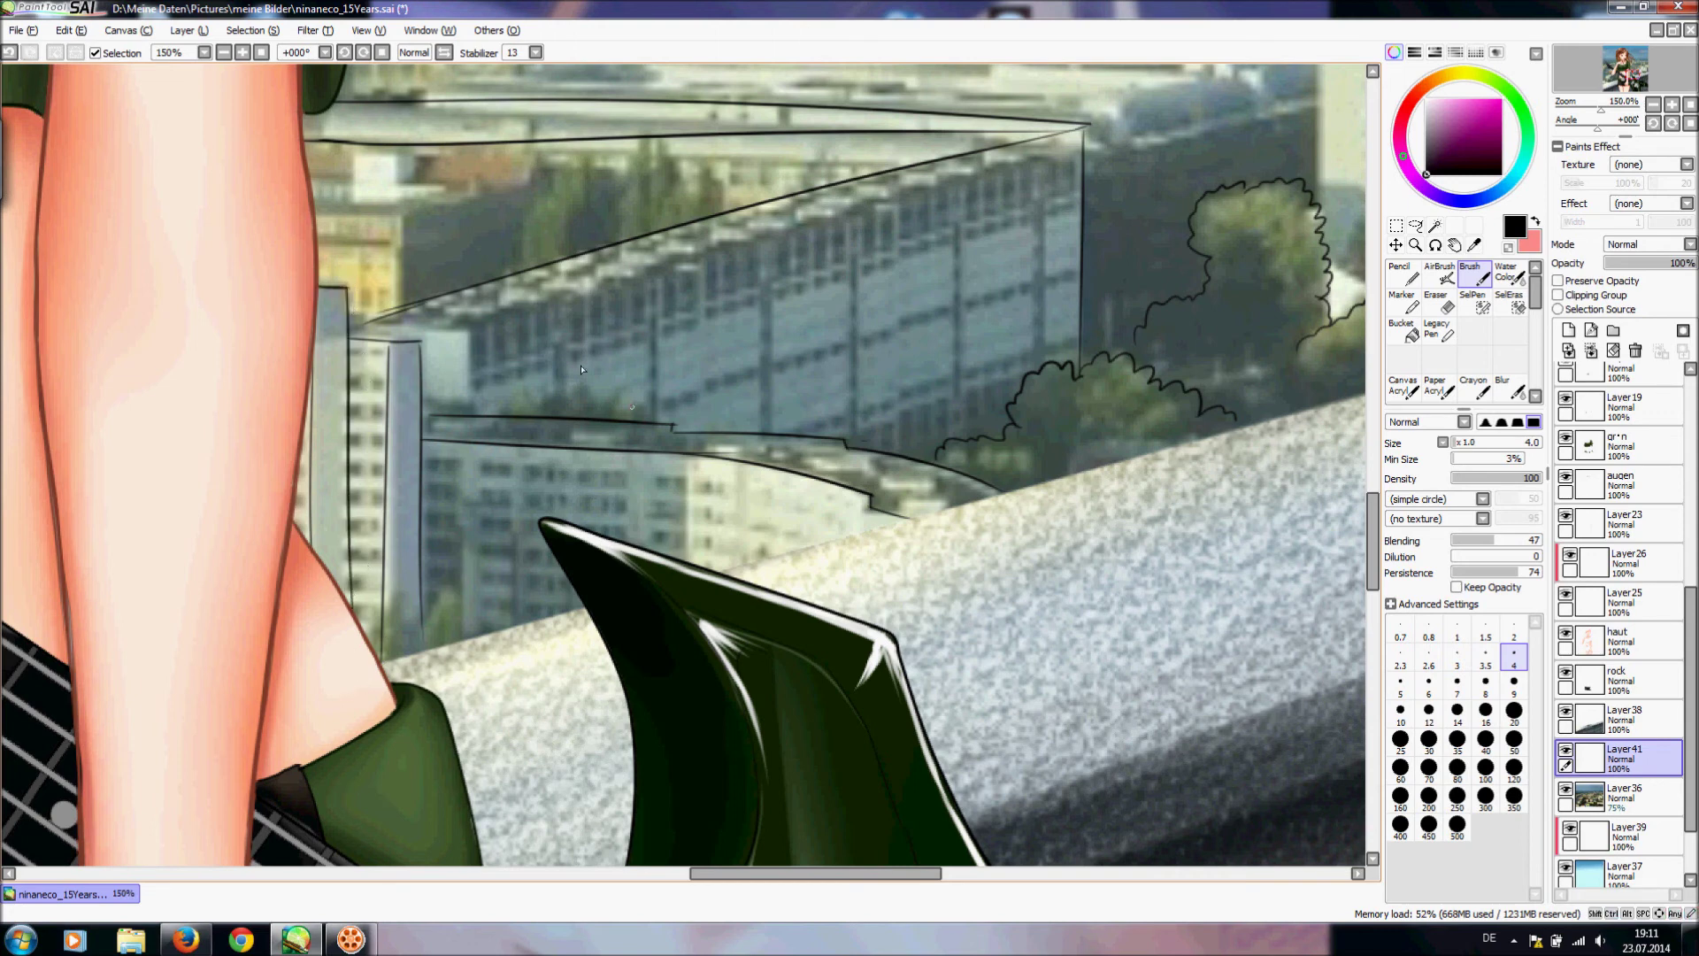
- Outline the top and side of the small block behind the narrow tower and tidy where the office block's roof line meets it
mouse_move(364, 330)
left_mouse_down()
mouse_move(501, 330)
mouse_move(462, 346)
mouse_move(467, 413)
left_mouse_up()
key("ctrl+z")
left_click_drag(468, 333, 466, 419)
key("ctrl+z")
key("ctrl+y")
key("e")
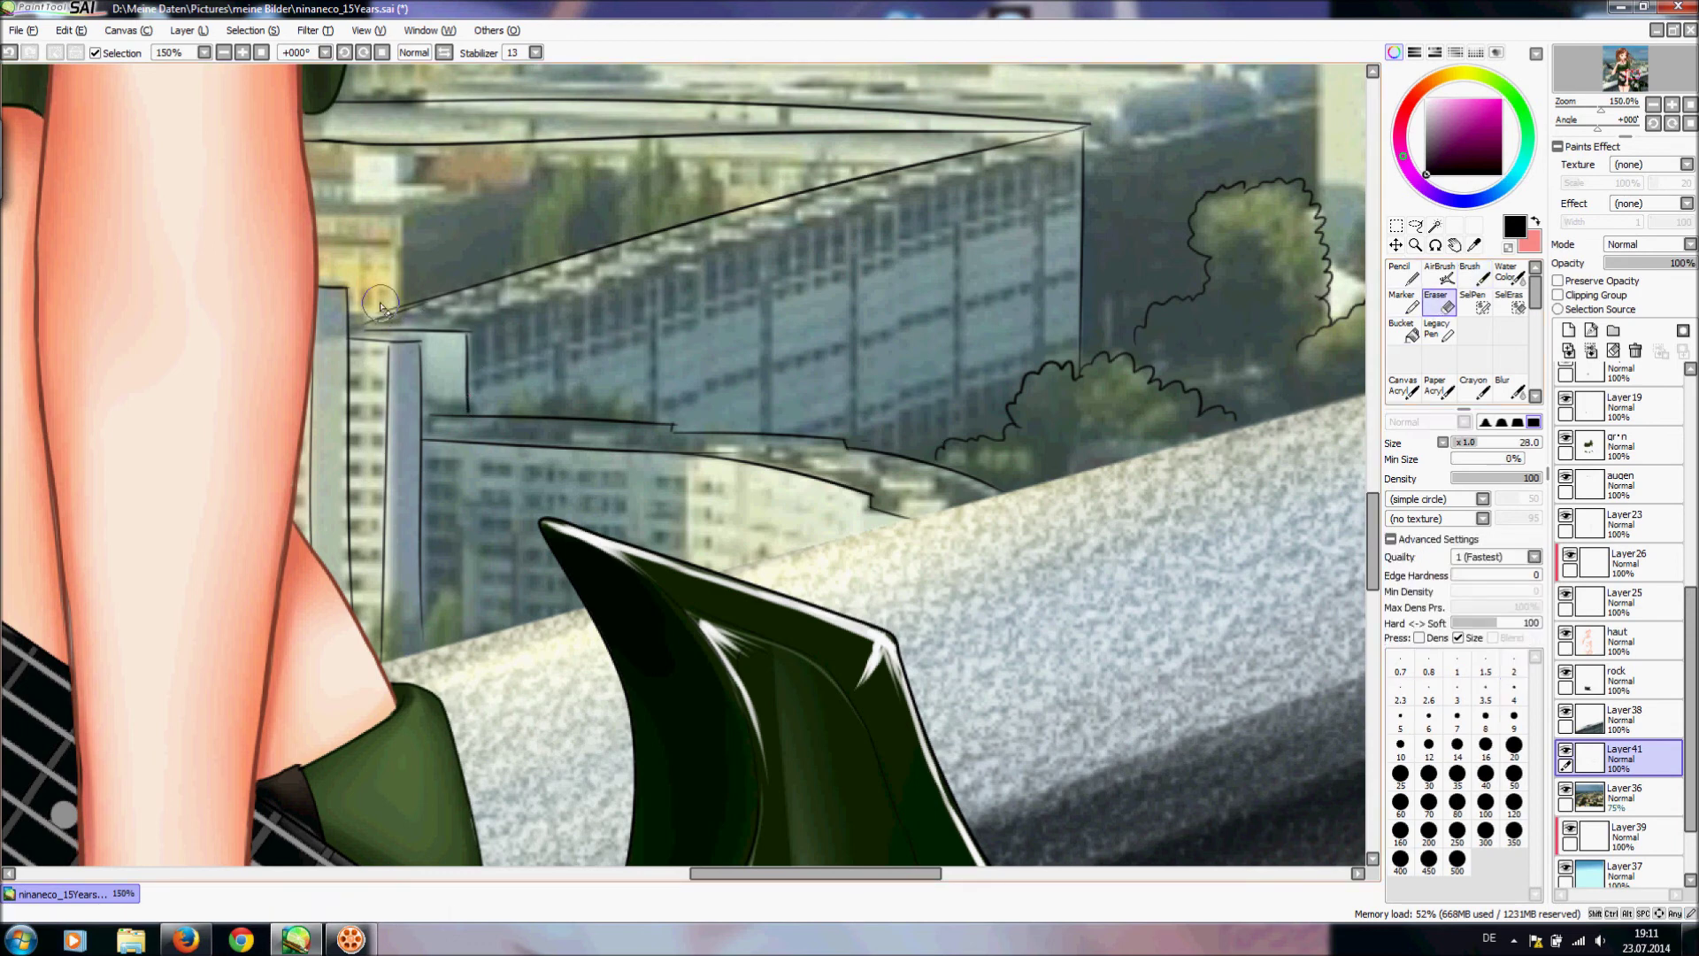
left_click(1470, 273)
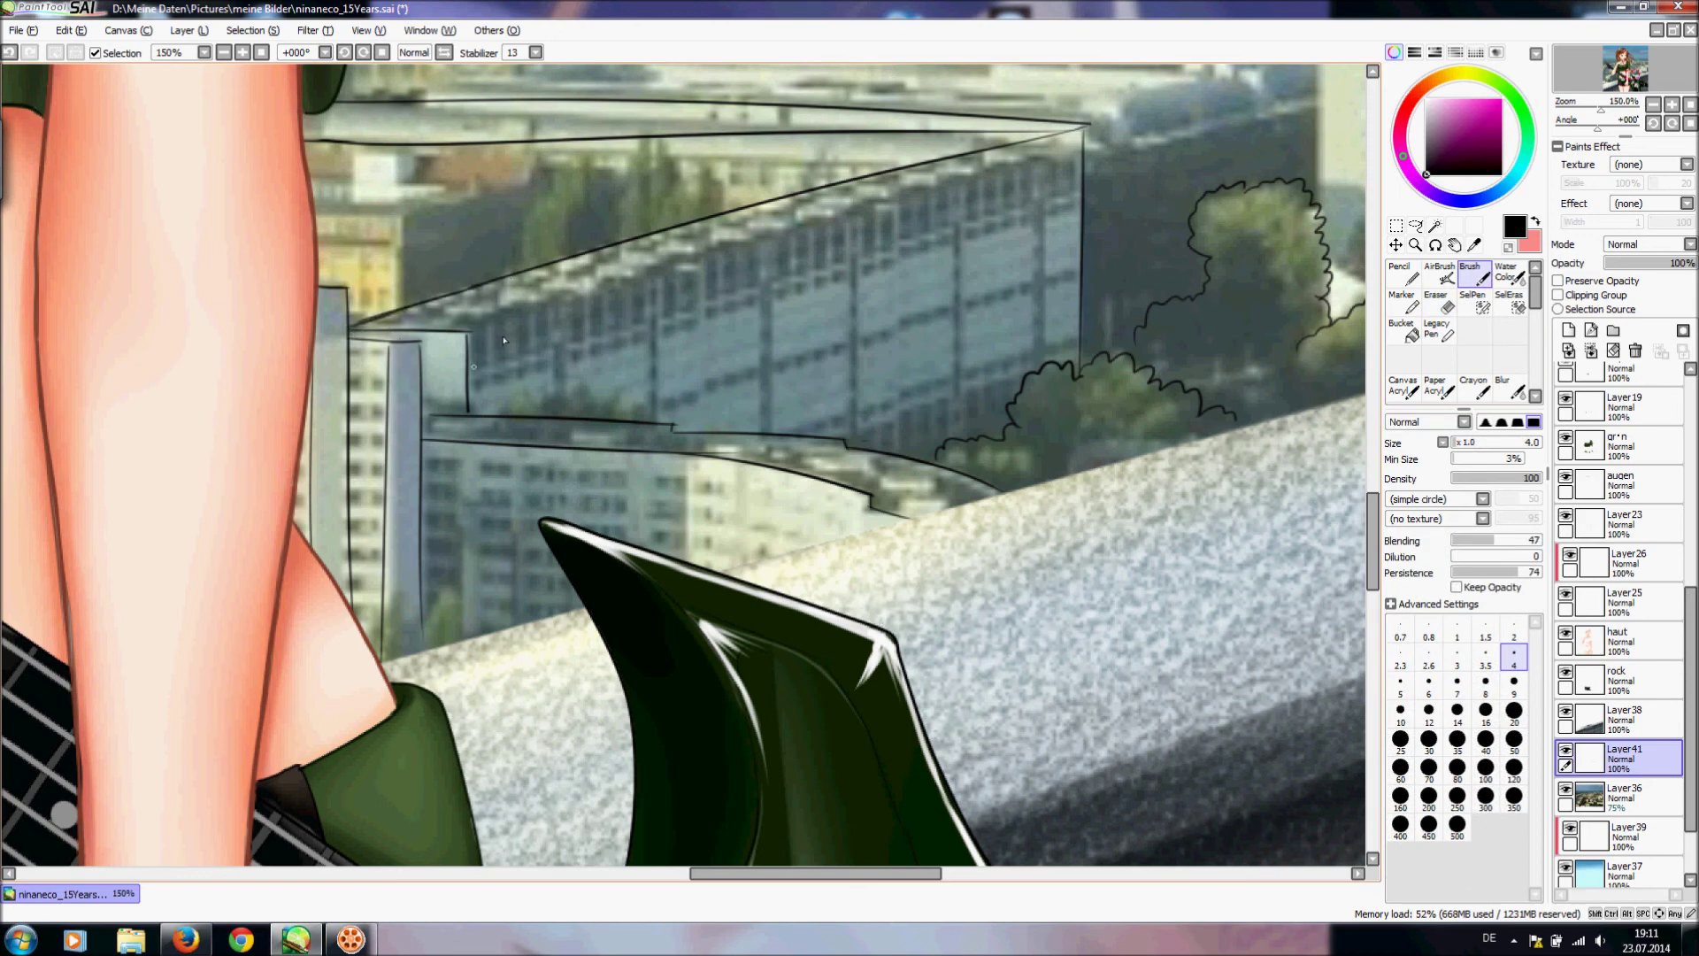
- Try to trace a lower roof edge on the long office block, from the small block to the building's far corner
left_click_drag(461, 341, 641, 271)
key("ctrl+z")
left_click_drag(464, 337, 1033, 171)
key("ctrl+z")
mouse_move(464, 337)
left_mouse_down()
mouse_move(1027, 167)
mouse_move(986, 198)
mouse_move(1071, 158)
mouse_move(1025, 144)
mouse_move(1082, 142)
left_mouse_up()
key("ctrl+z")
key("ctrl+z")
key("ctrl+z")
left_click_drag(1019, 144, 1083, 140)
key("ctrl+z")
key("ctrl+z")
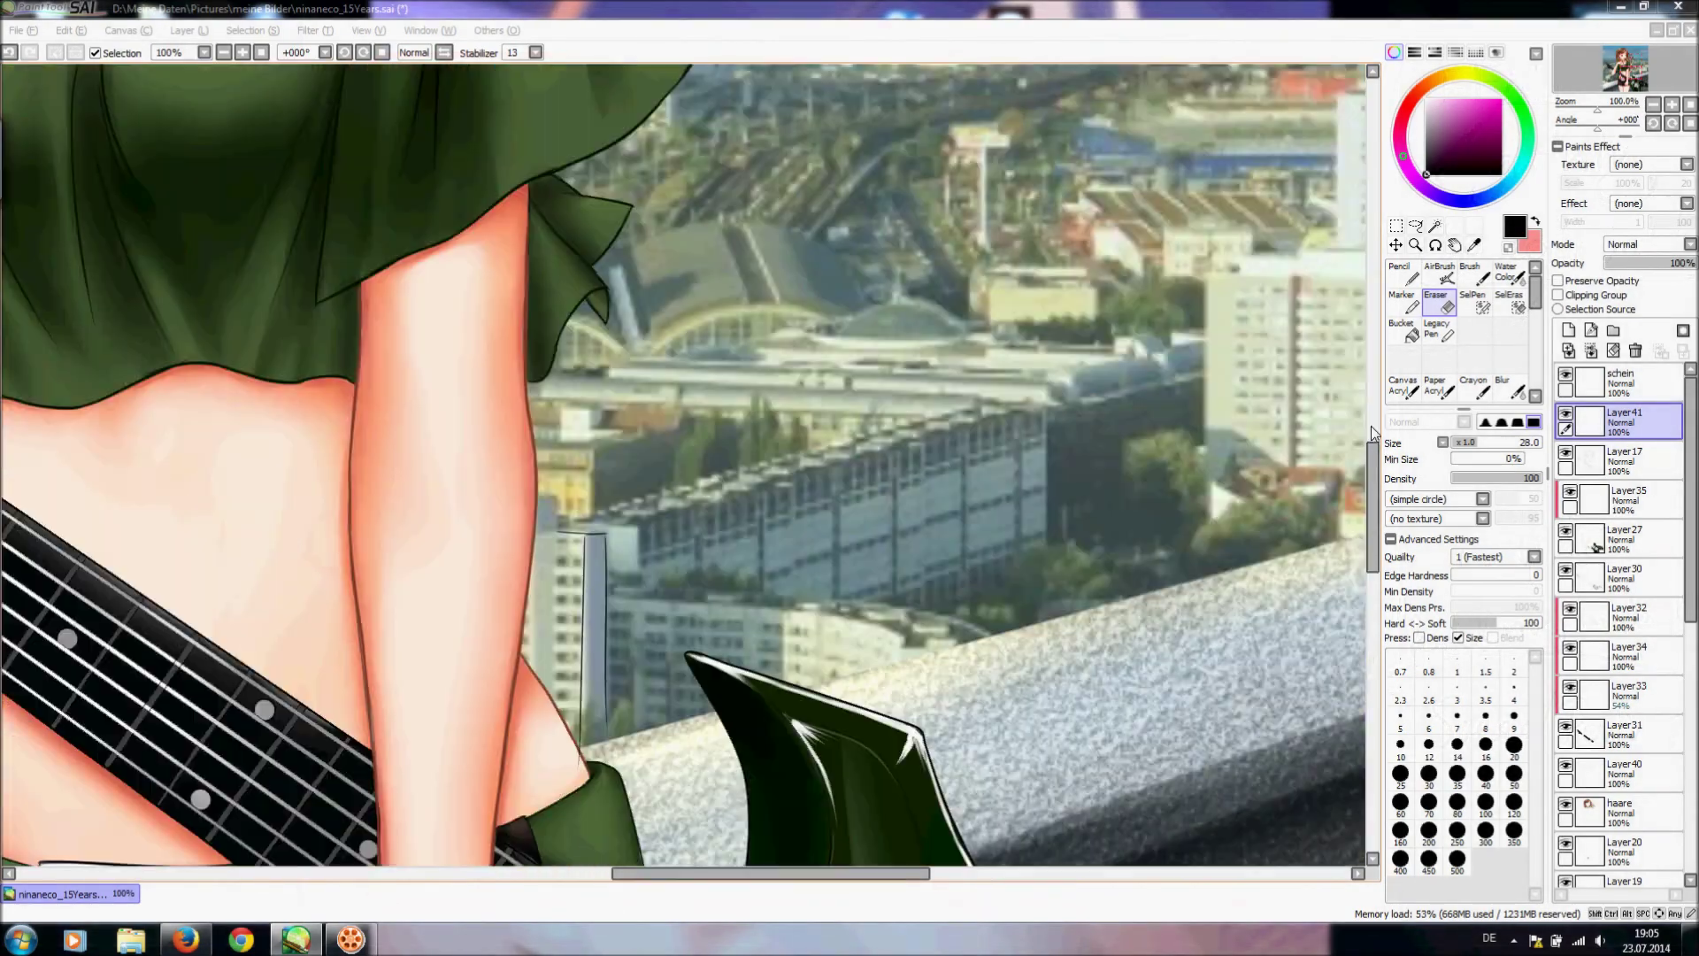
- Examine the city photo behind the guitarist, from the skyline with the chimneys down to the office block and stone railing
left_click(1374, 433)
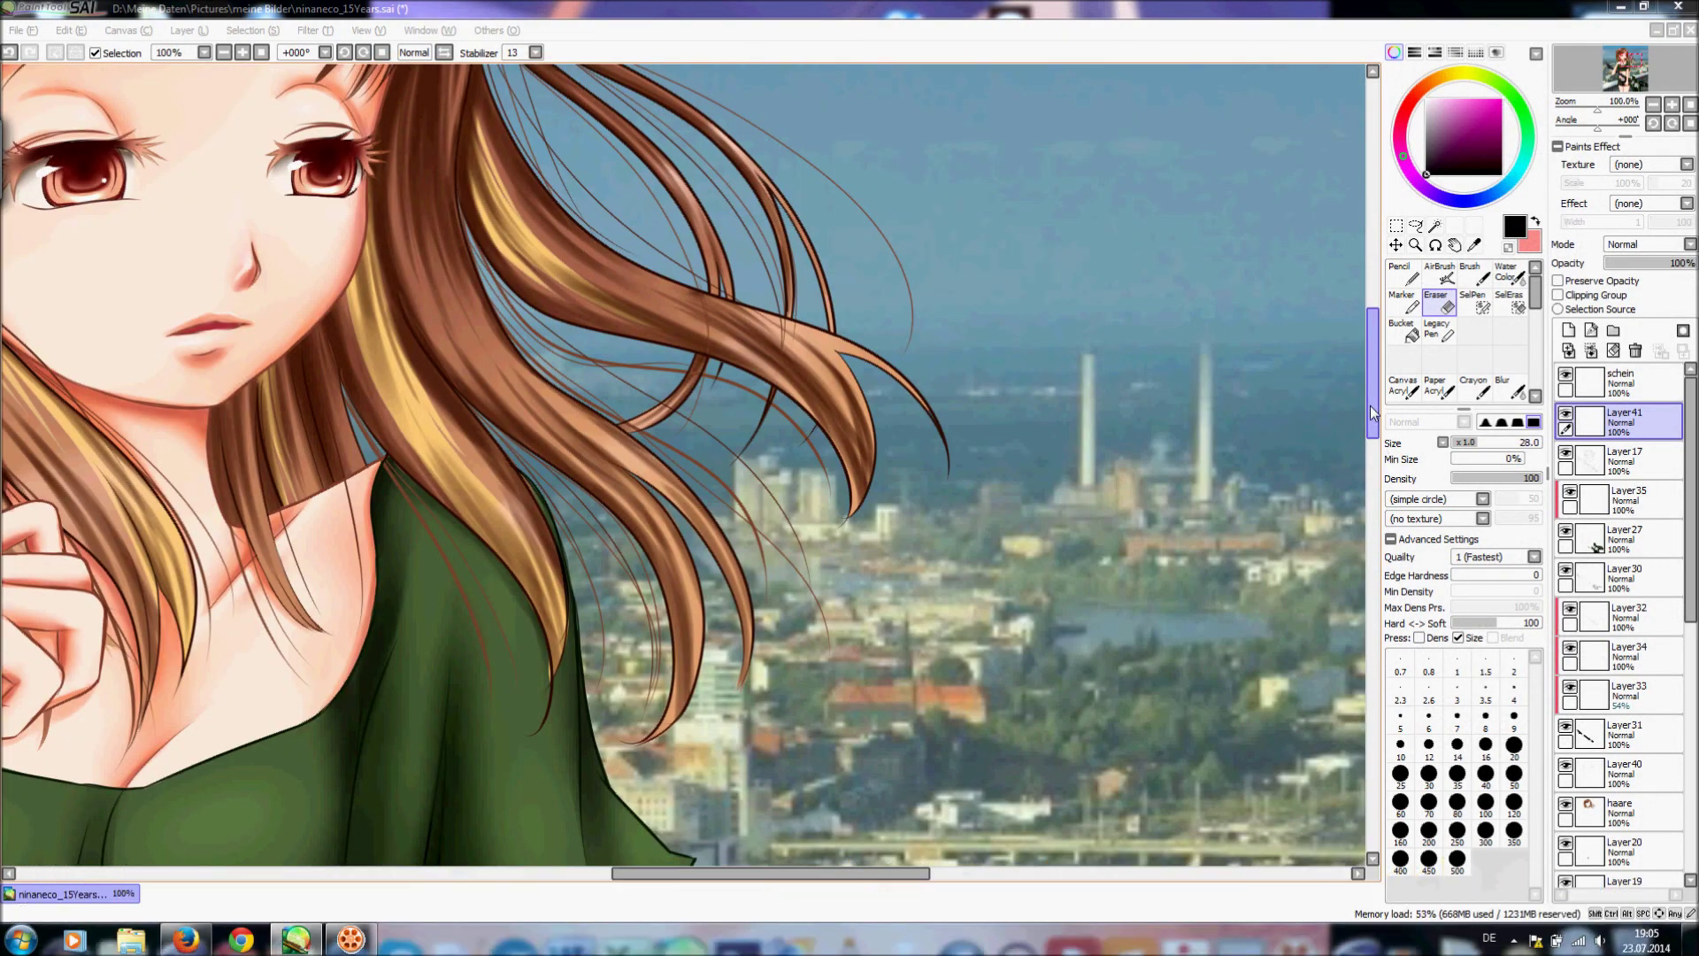
left_click(1374, 481)
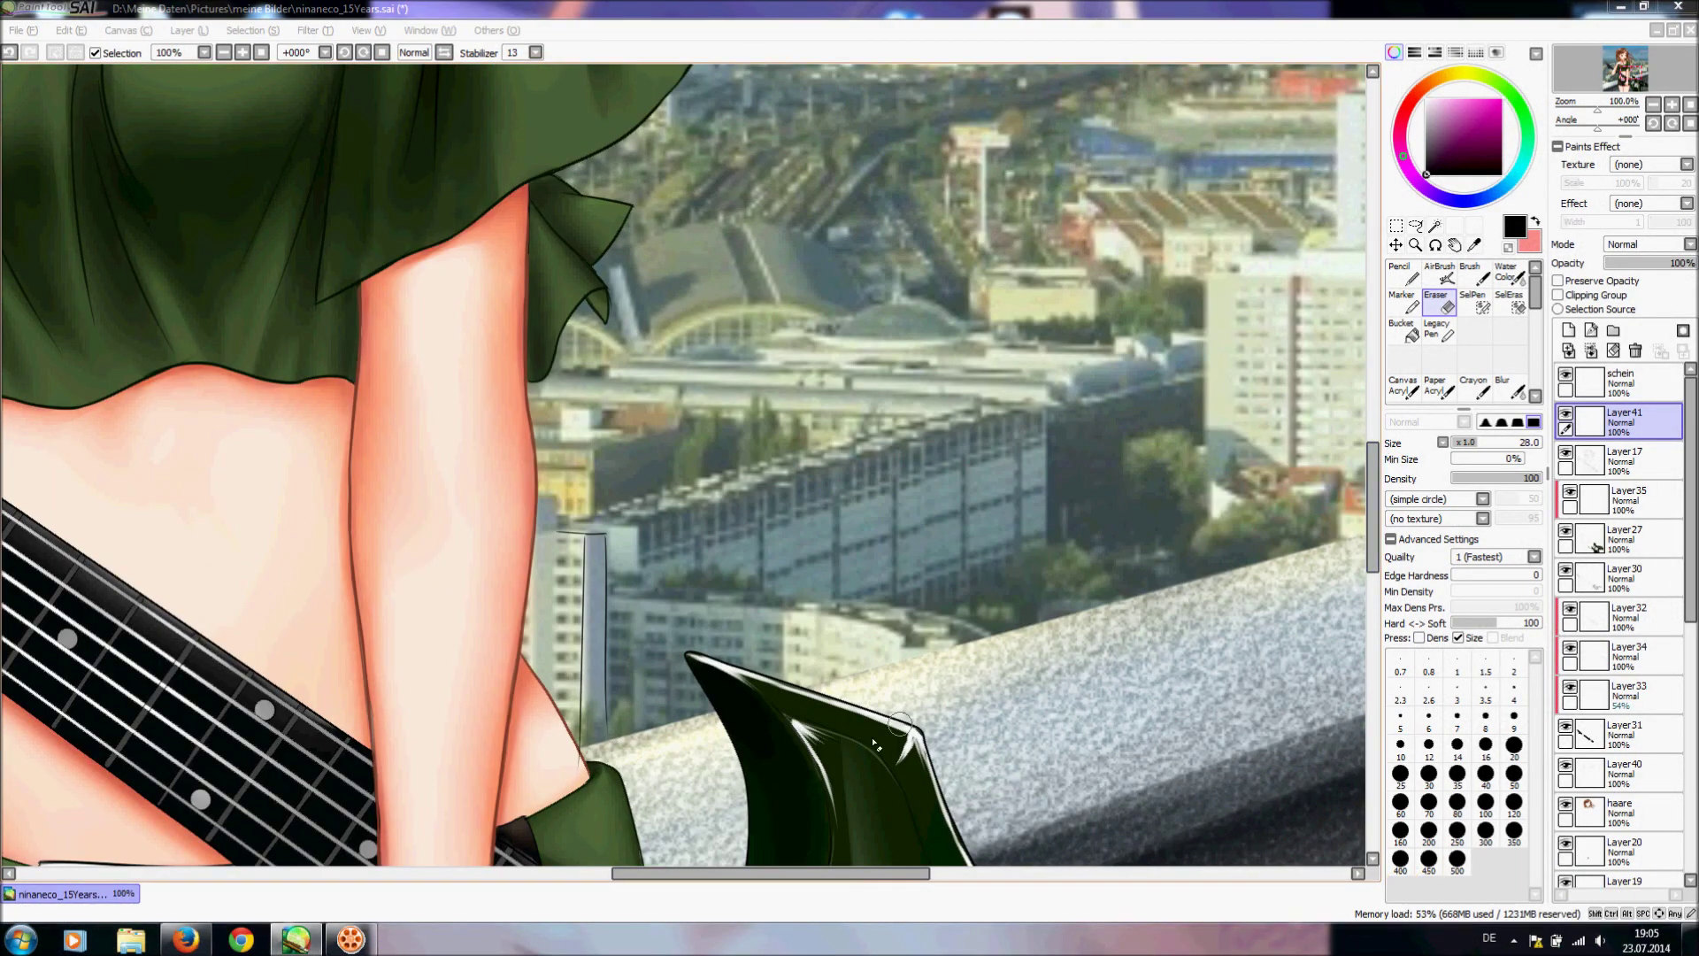
left_click(1375, 585)
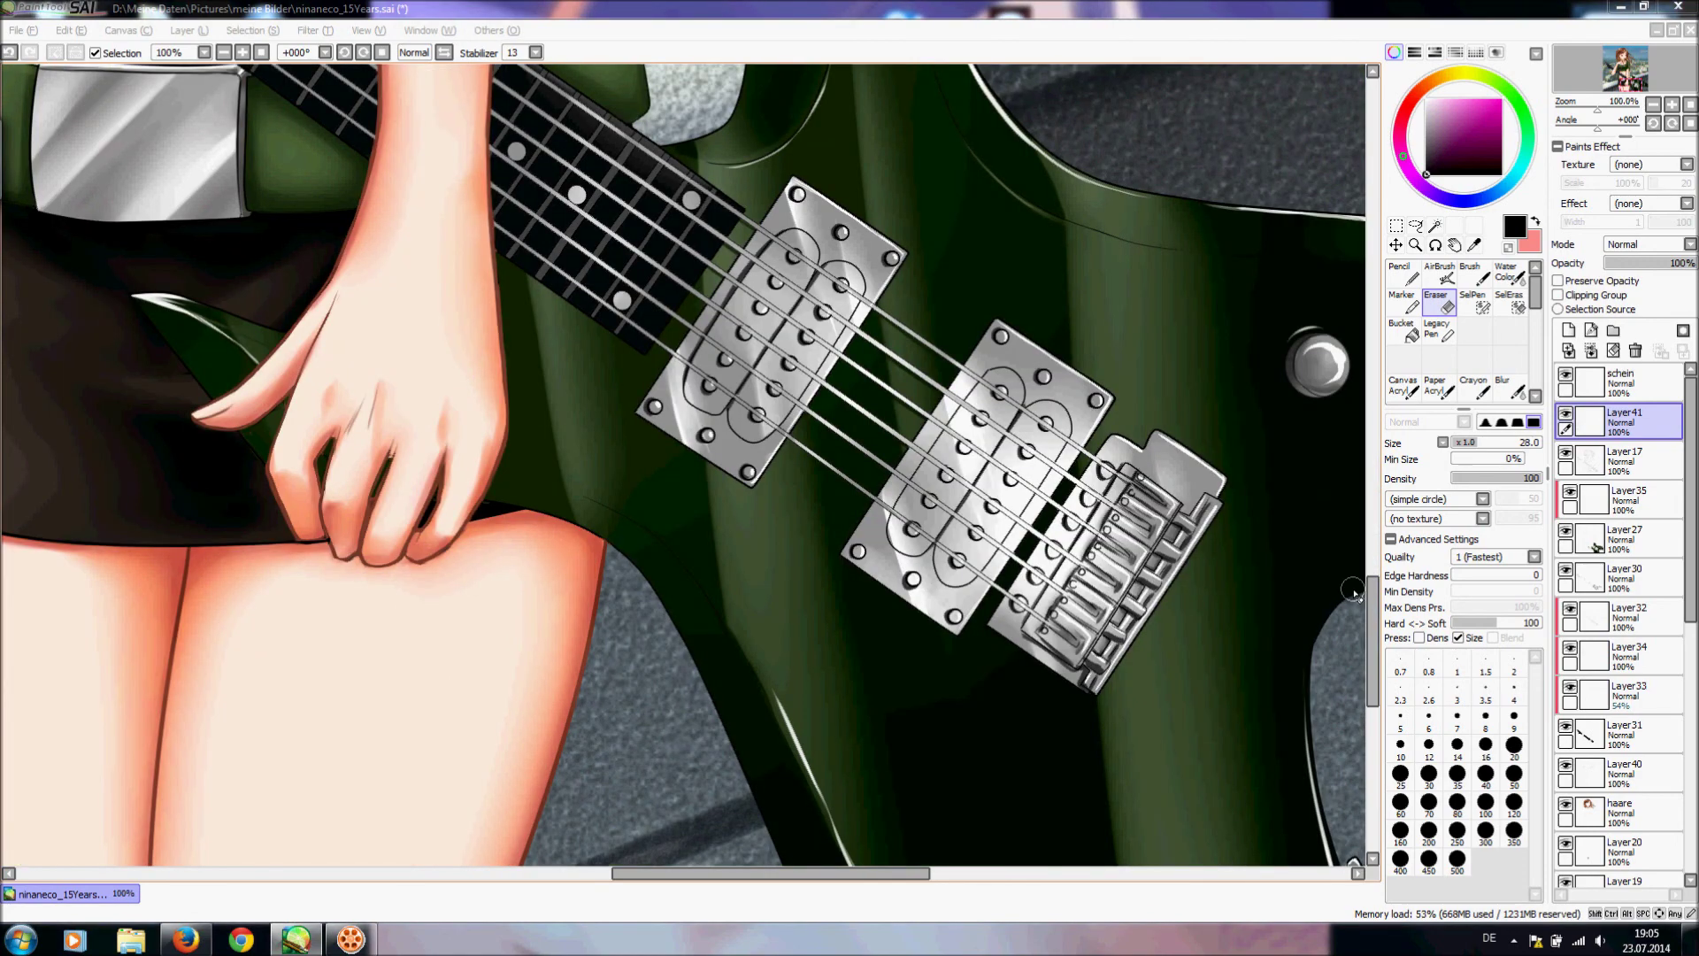
left_click_drag(1376, 620, 1381, 339)
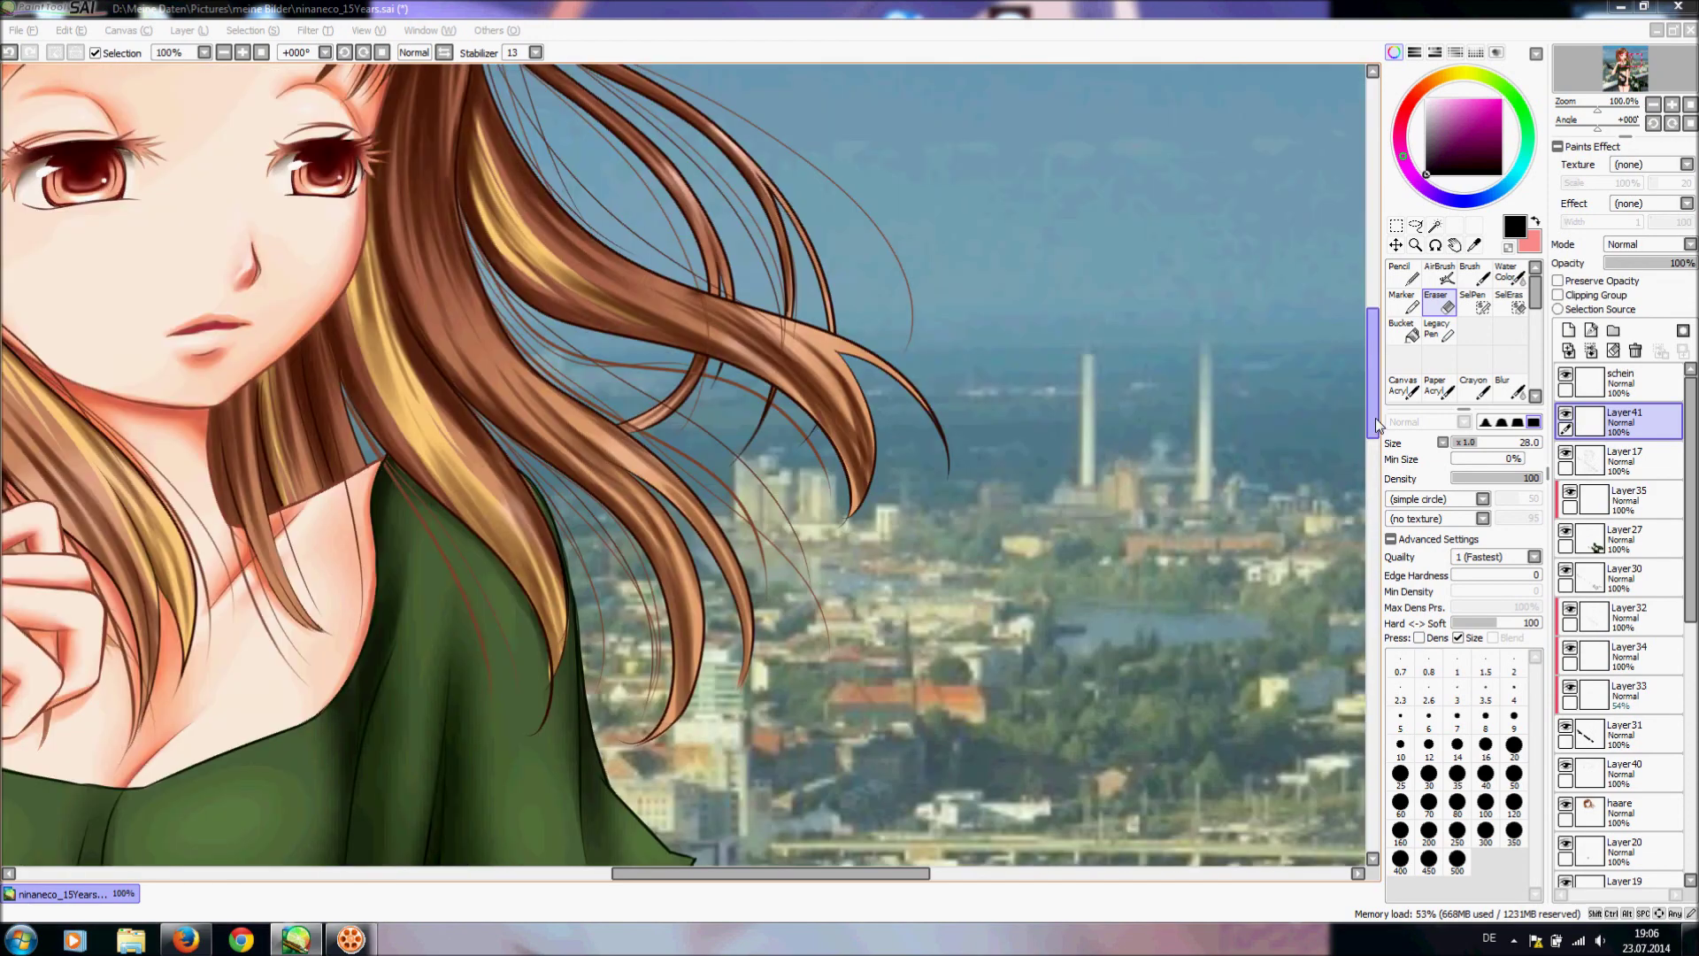
left_click(1370, 466)
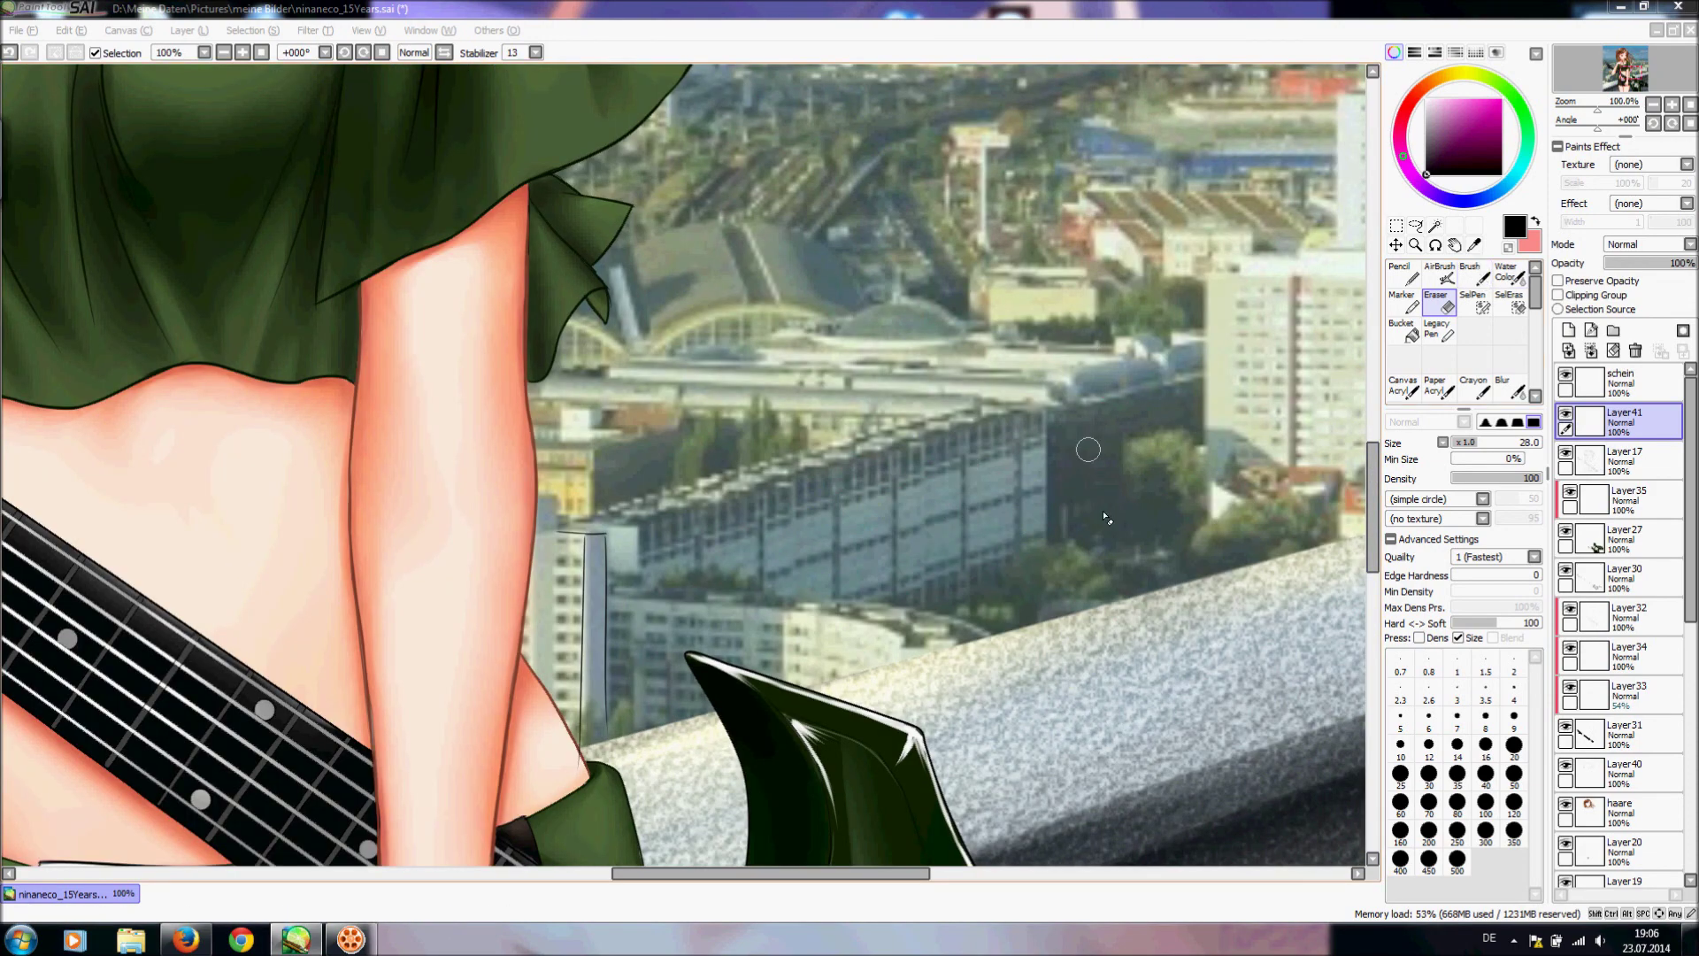
left_click(906, 16)
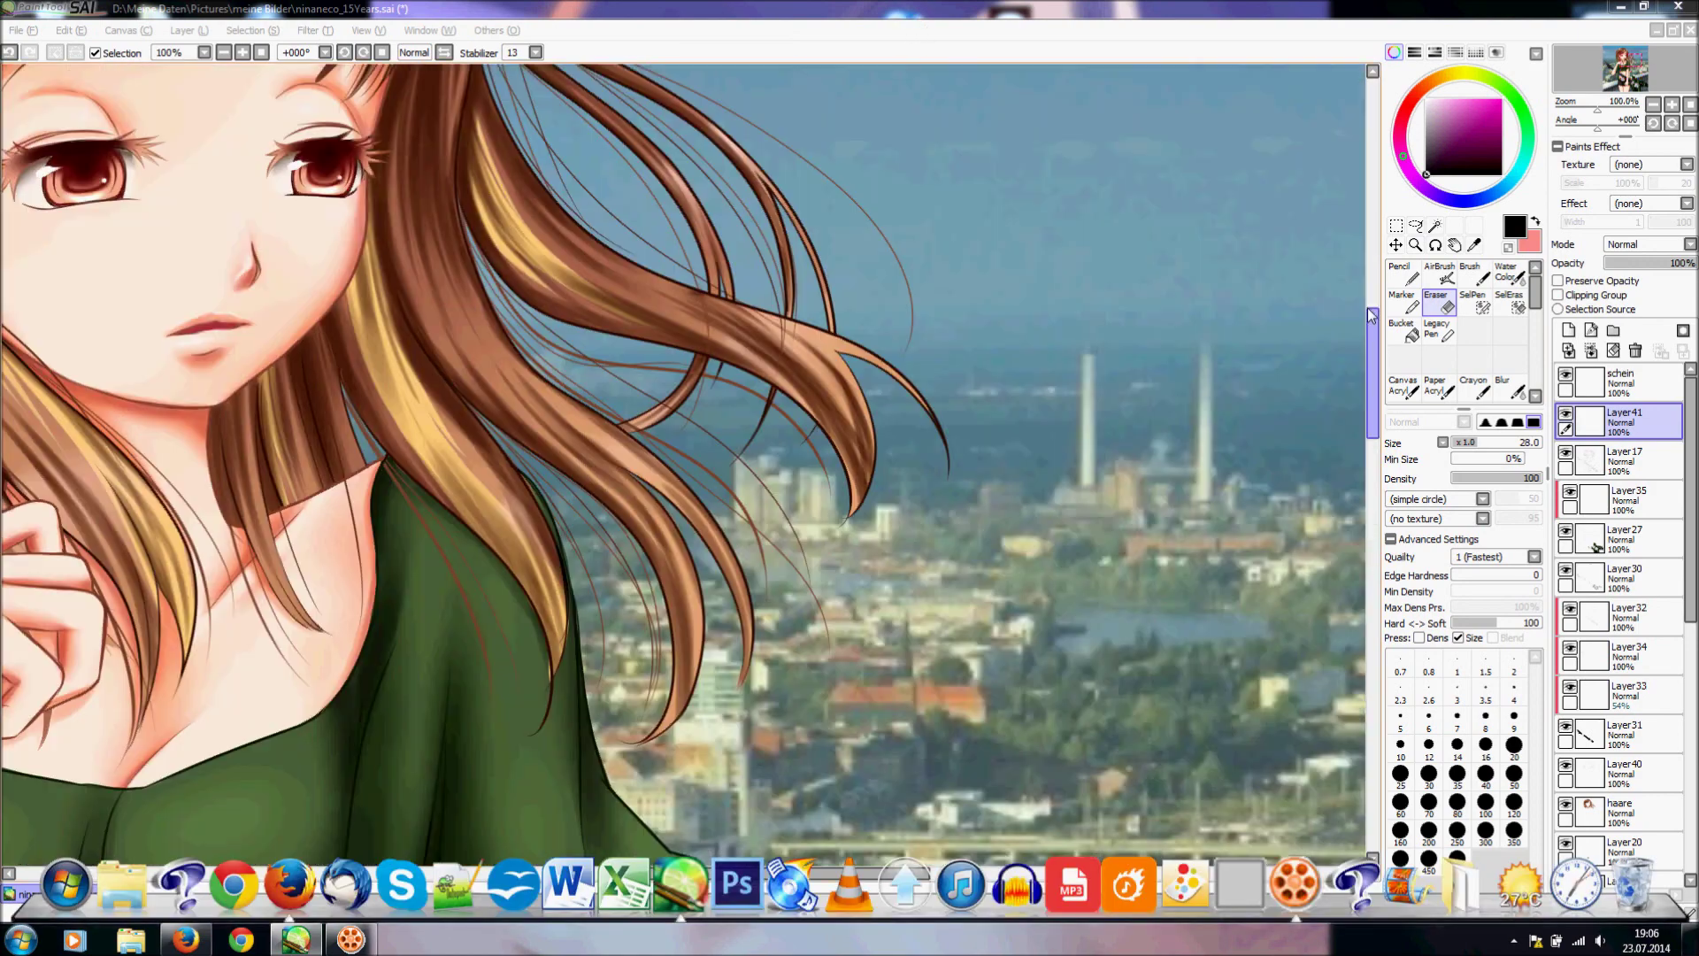
left_click(1370, 321)
left_click(1372, 301)
left_click(1374, 382)
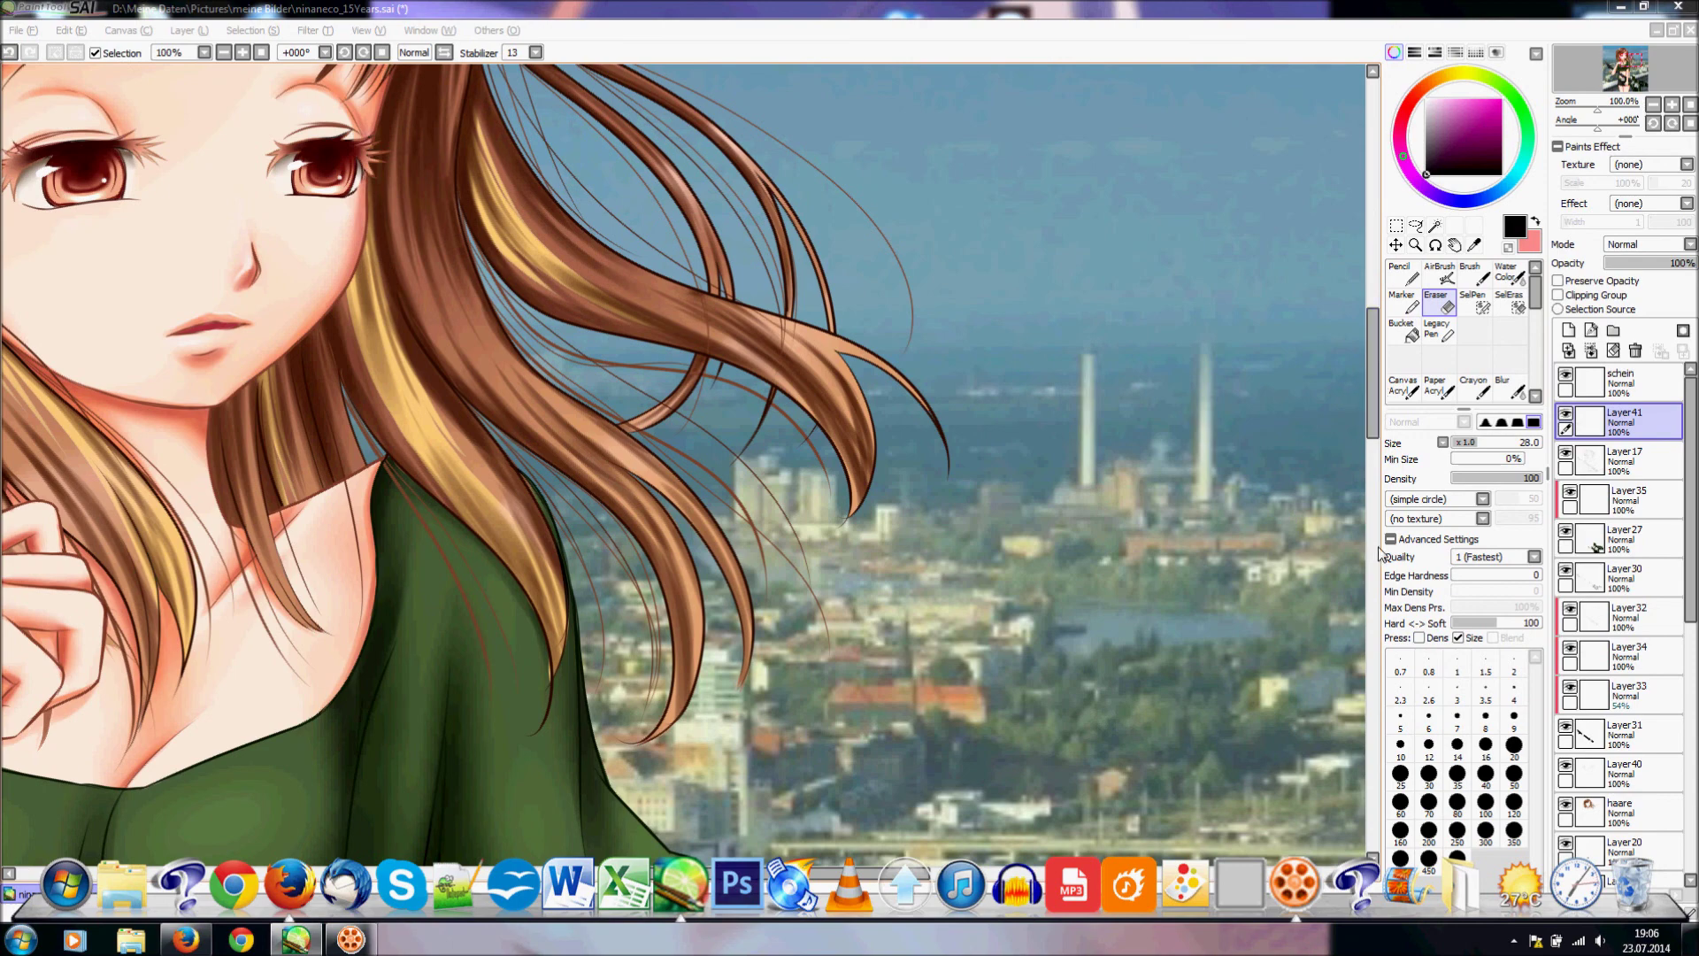
left_click(1372, 496)
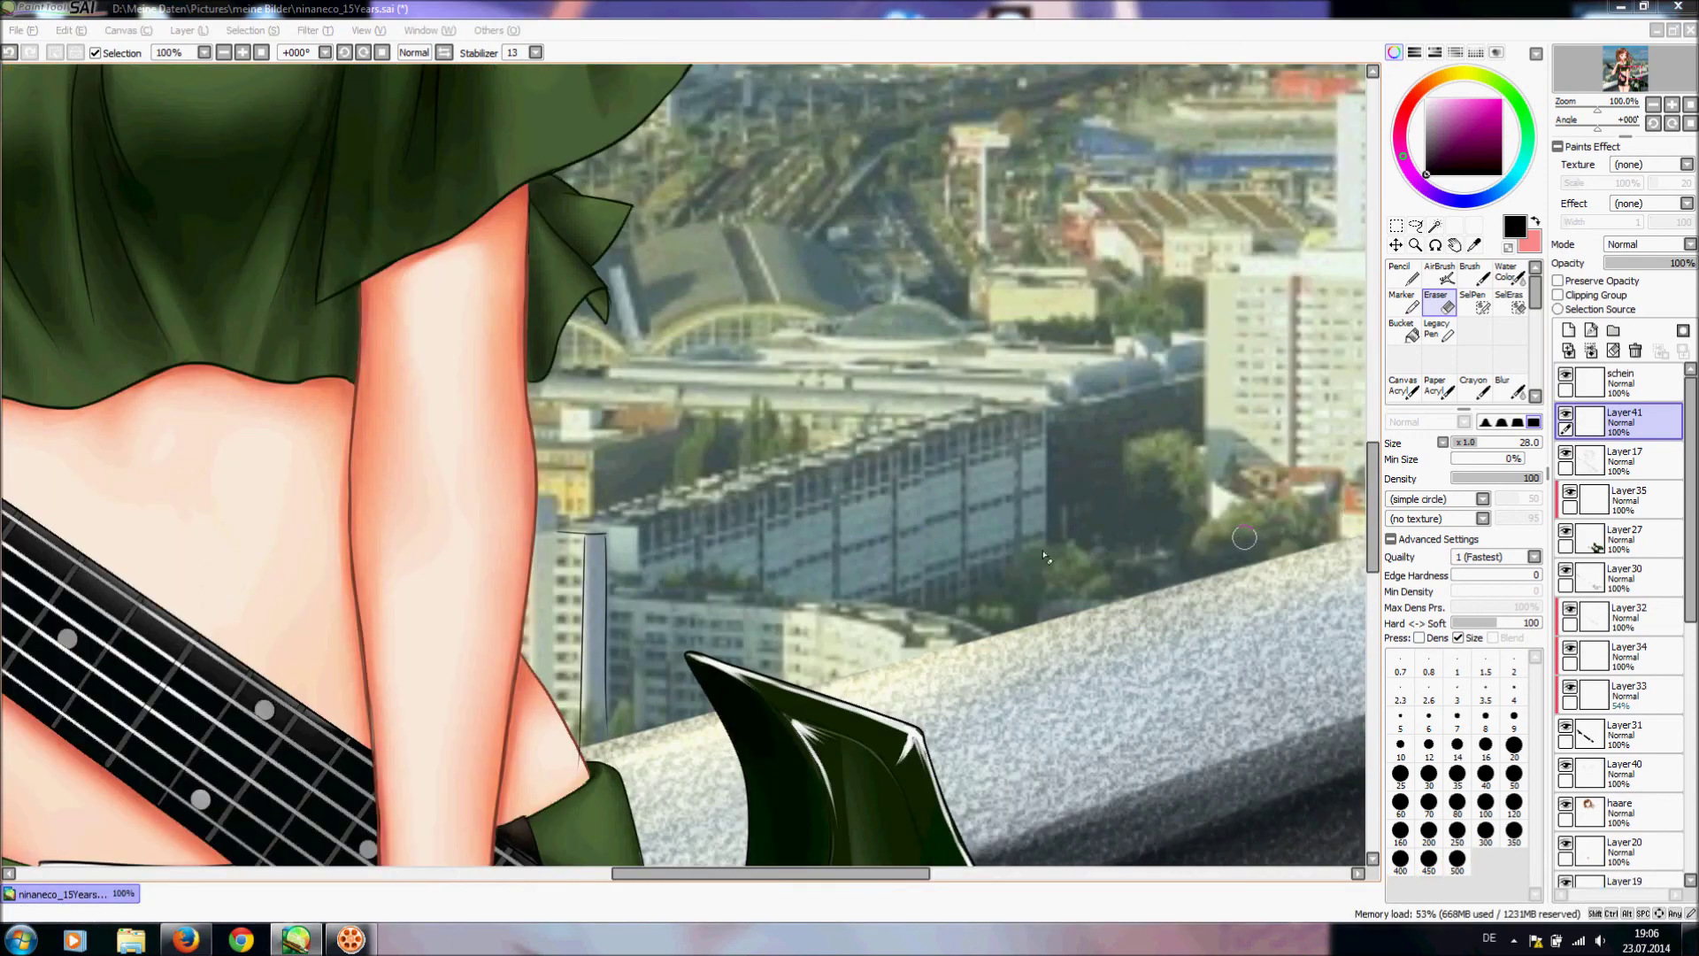
left_click(1372, 334)
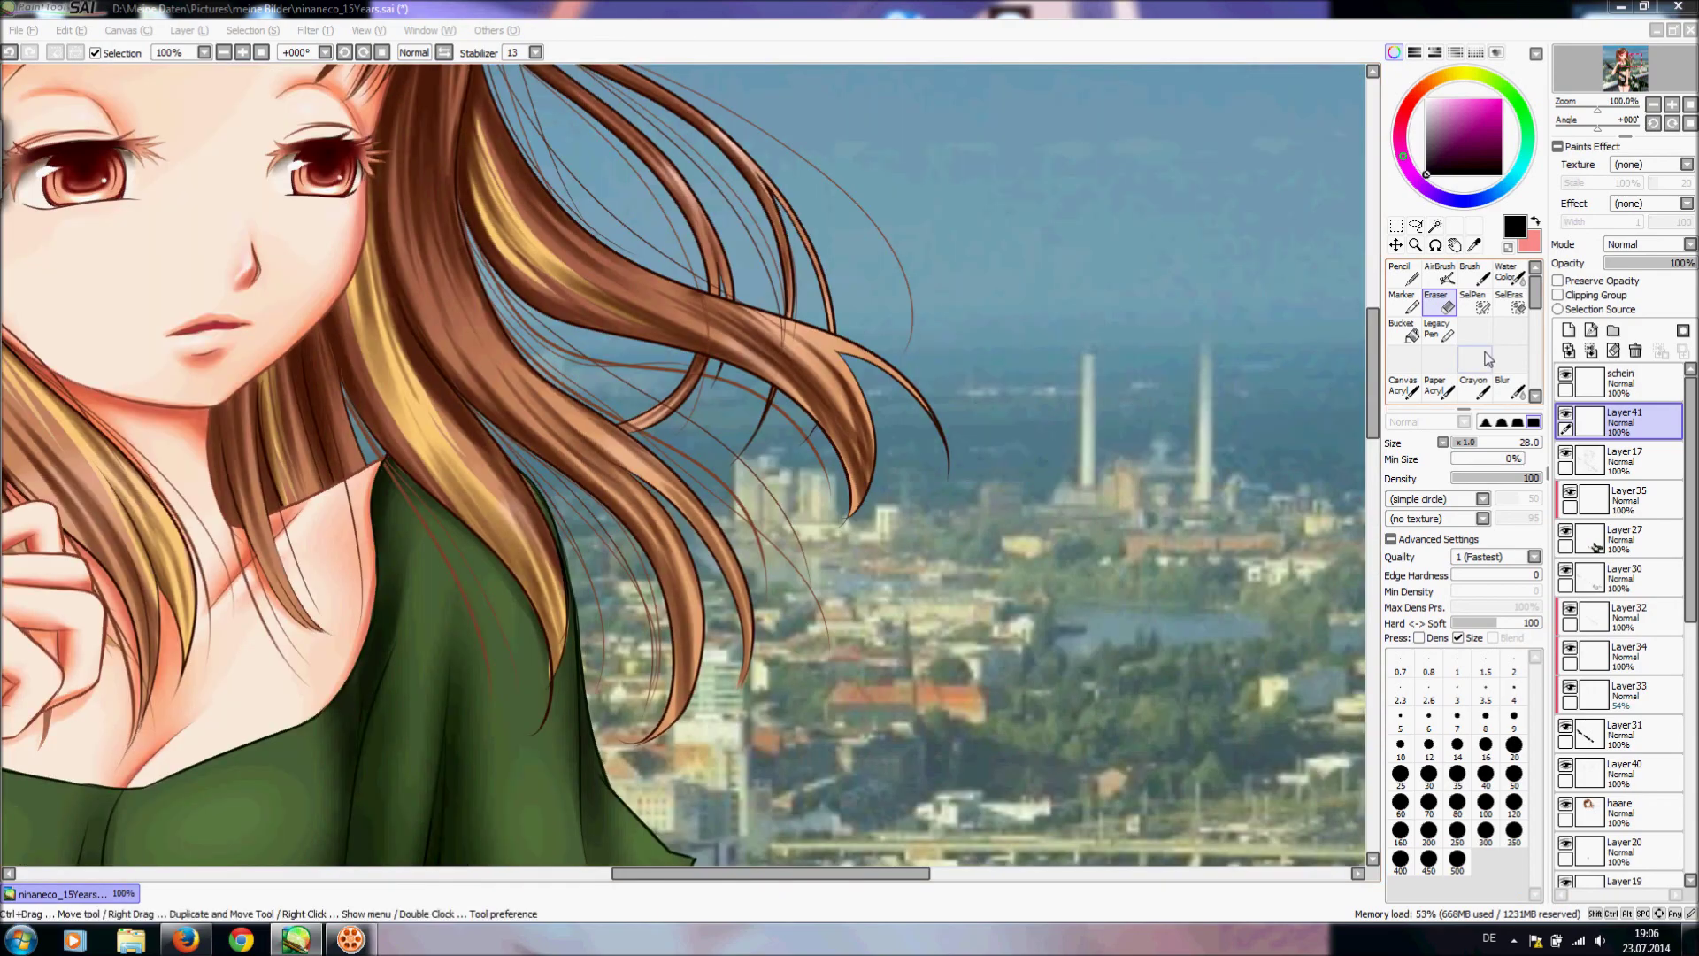